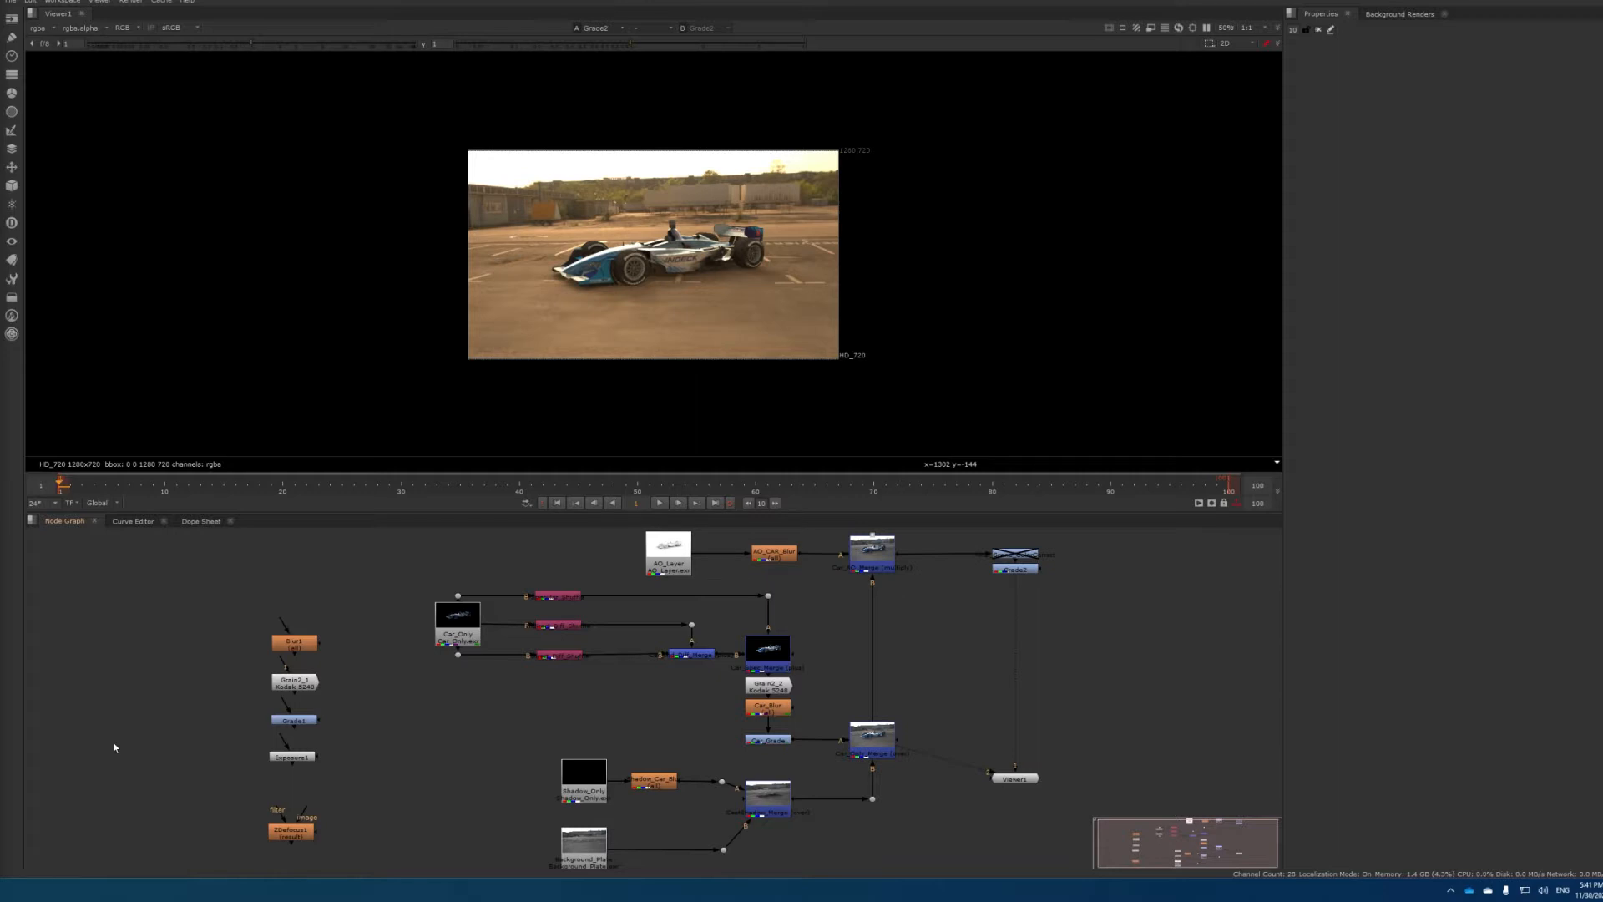
# Examine the car's edges against the background in the graded composite, especially around the rear wing and cockpit
pyautogui.click(568, 657)
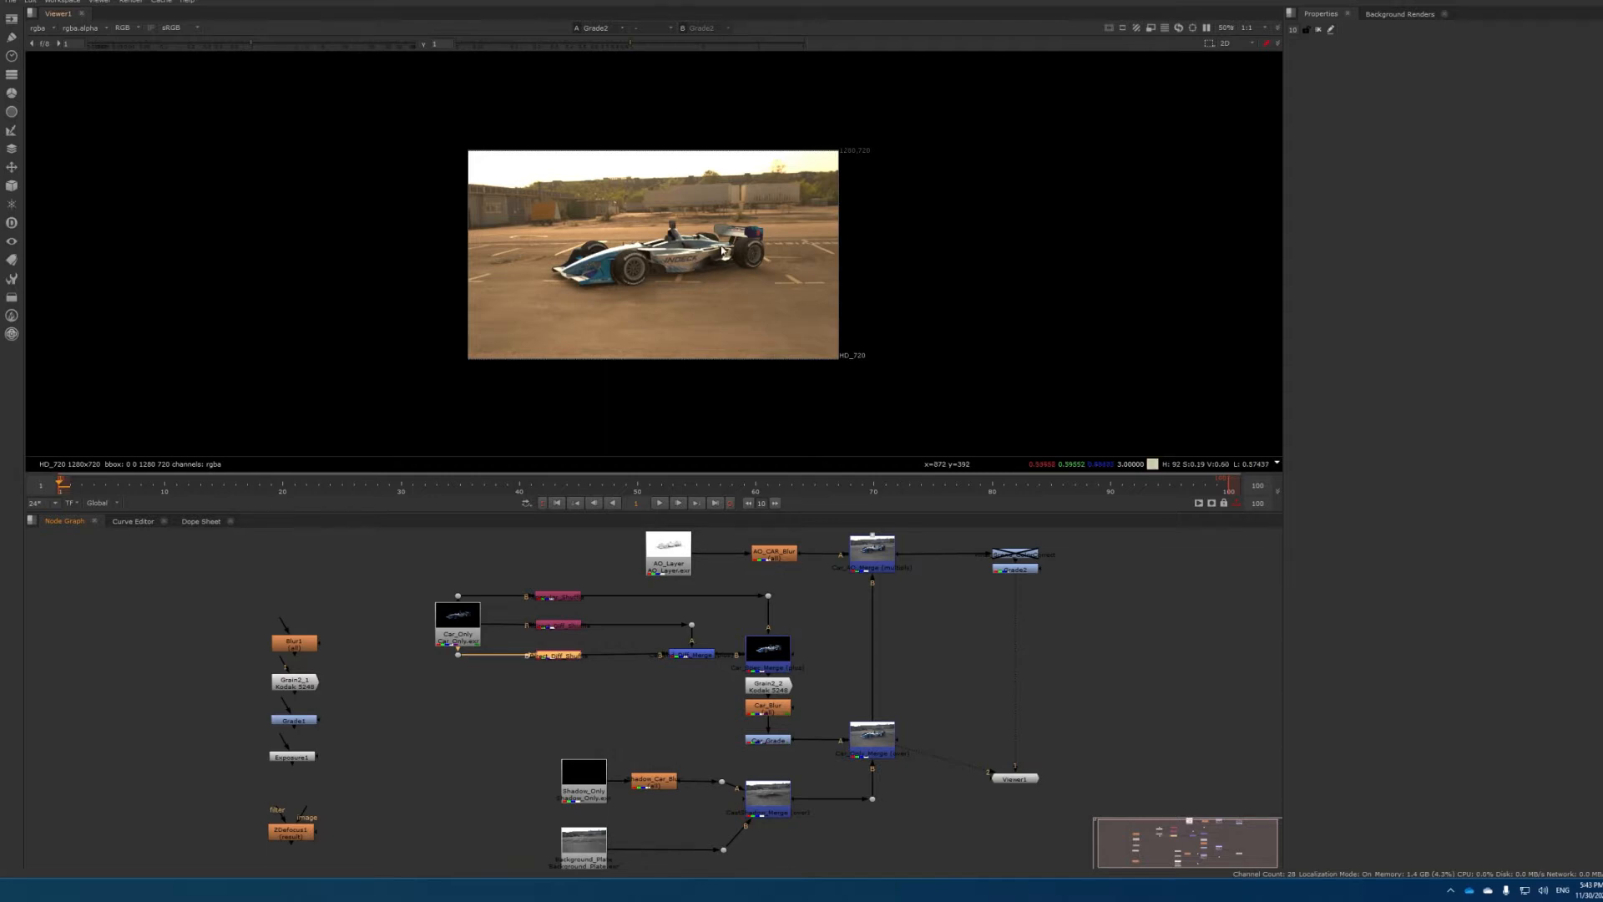
pyautogui.scroll(5, 695, 265)
pyautogui.scroll(-1, 687, 247)
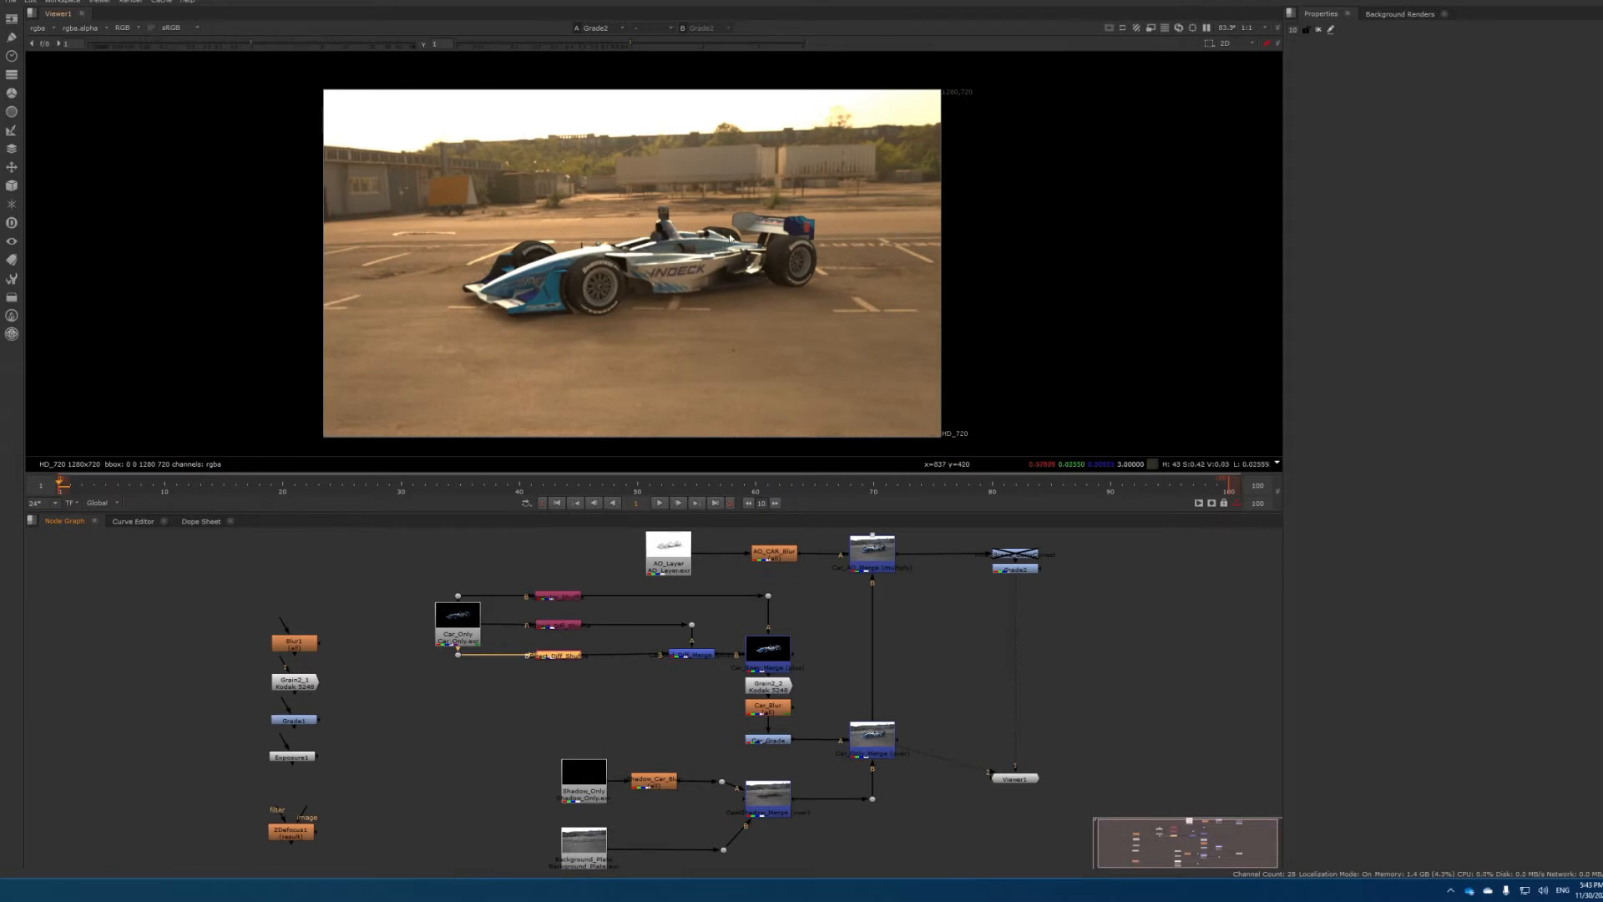
pyautogui.scroll(4, 743, 236)
pyautogui.scroll(5, 743, 238)
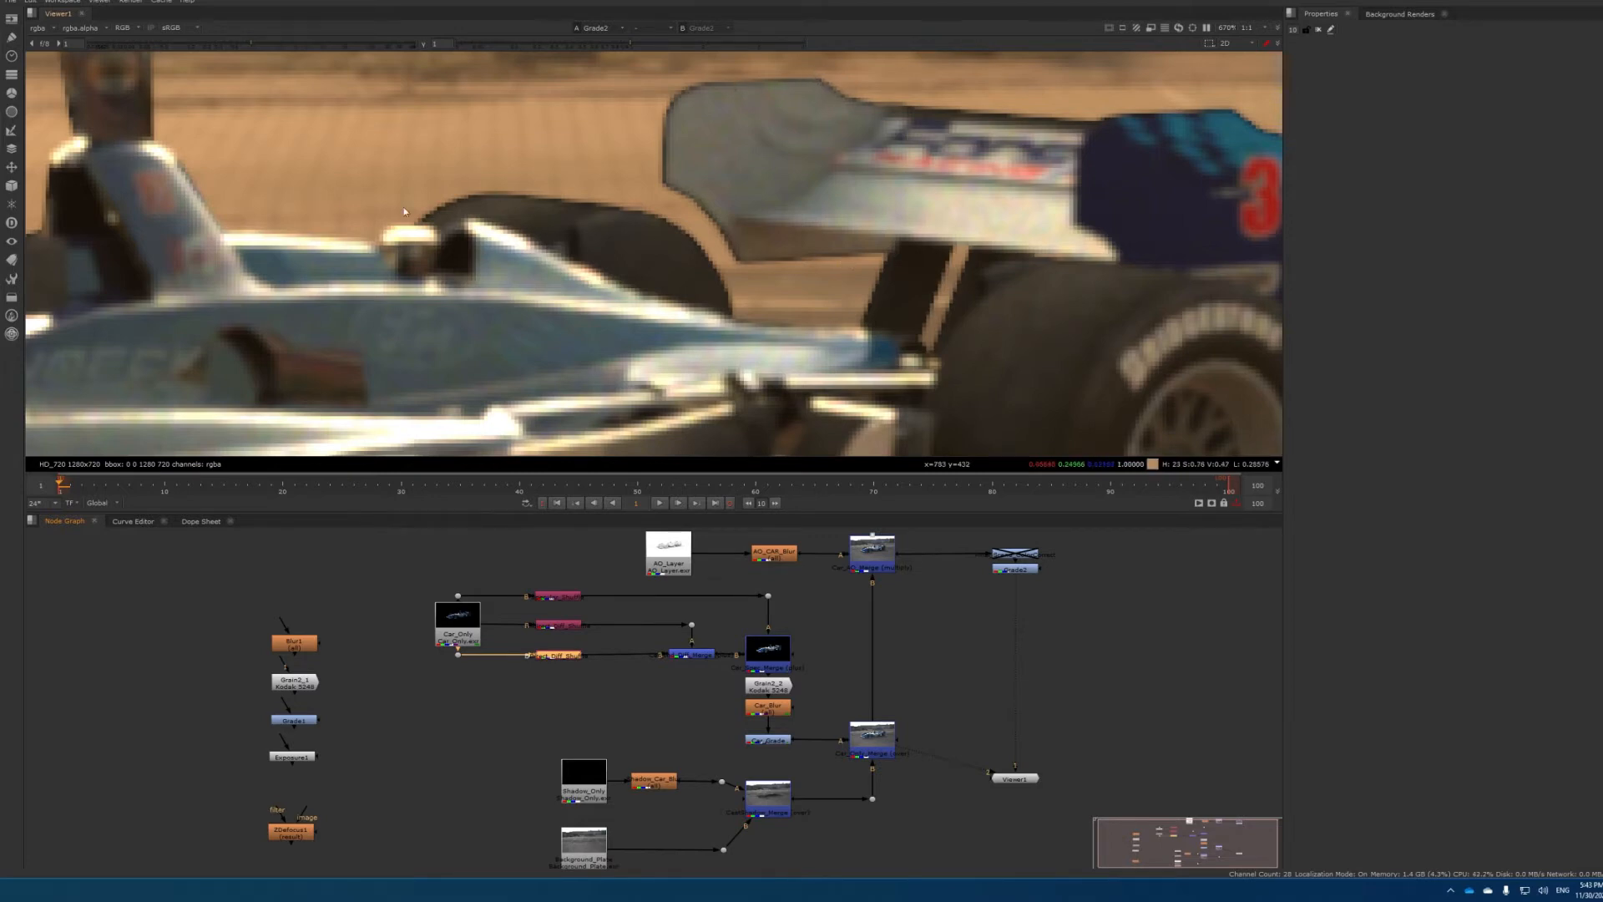
pyautogui.scroll(-4, 404, 211)
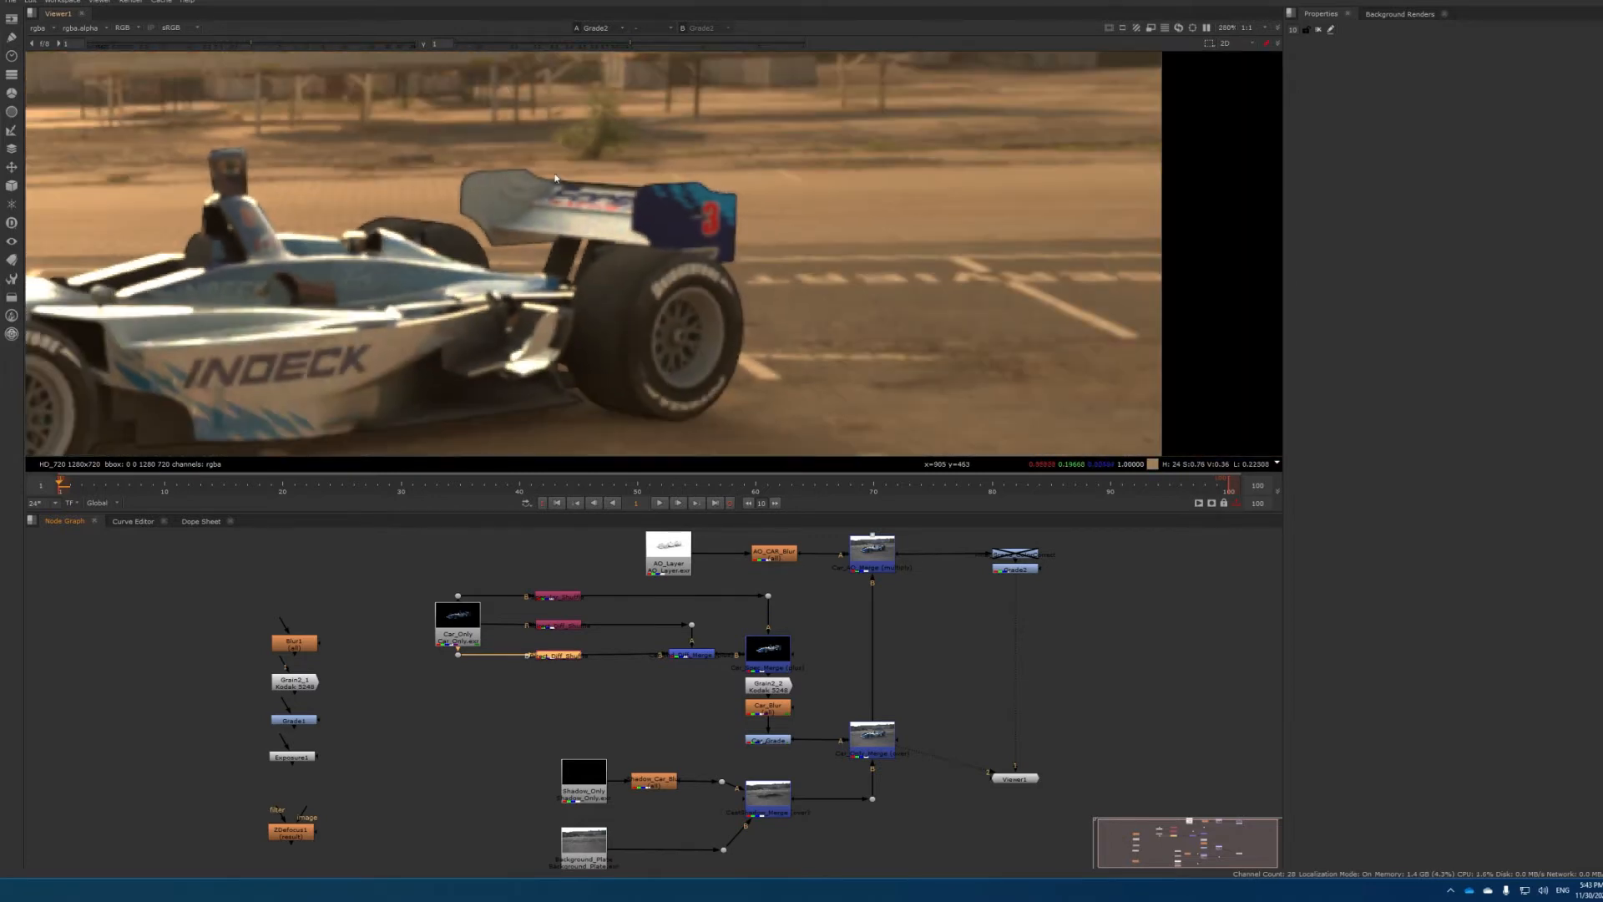
pyautogui.scroll(-2, 777, 208)
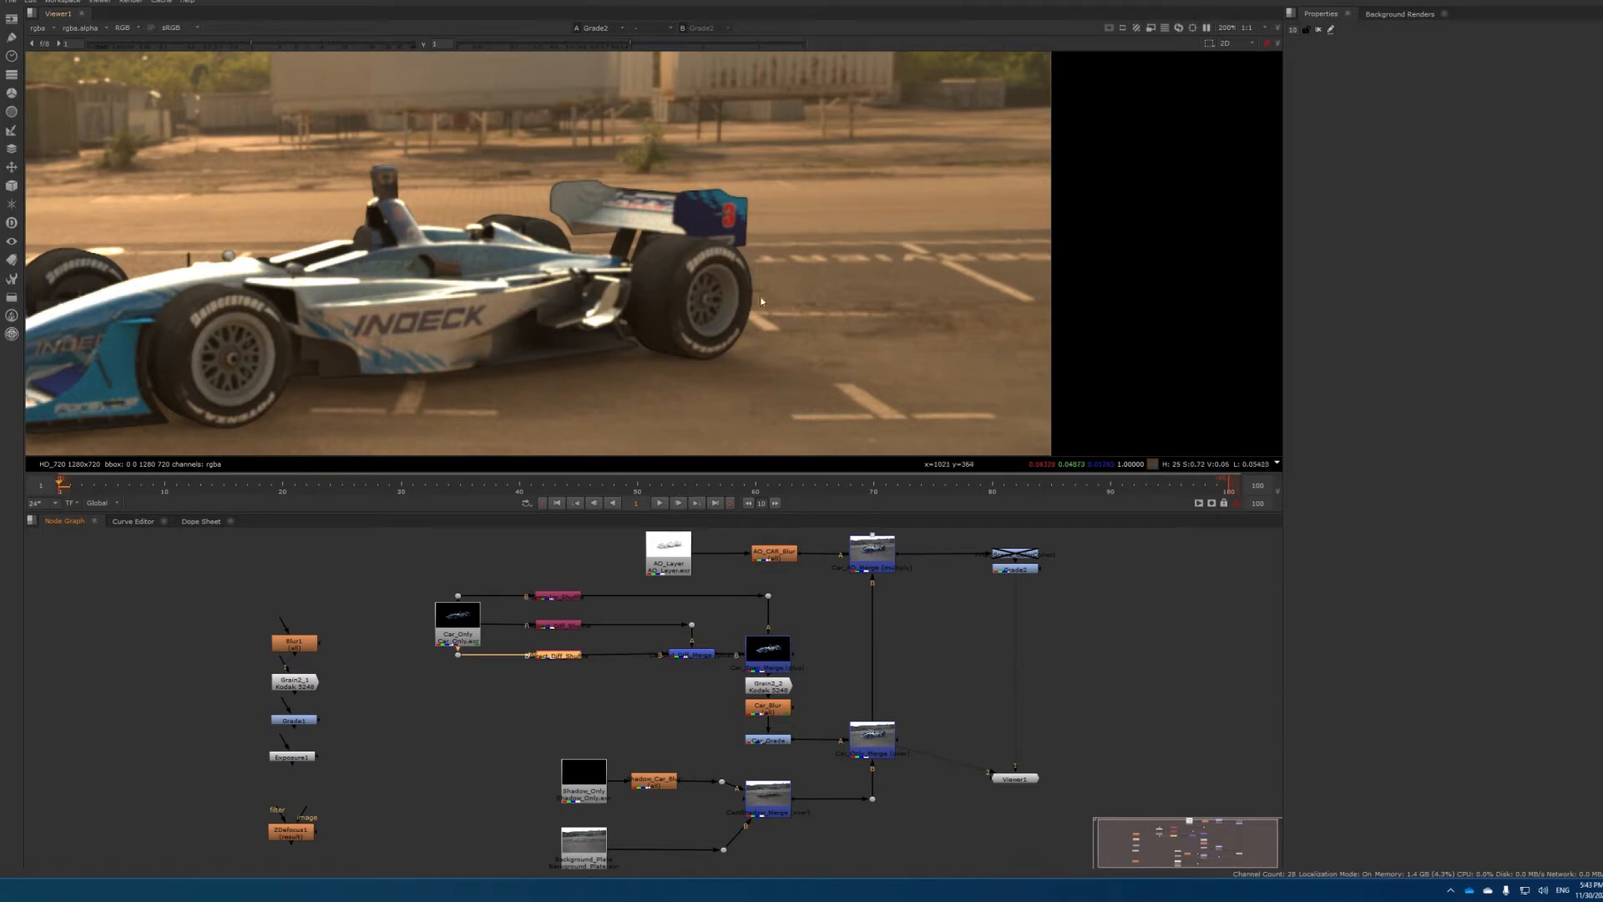
pyautogui.moveTo(308, 240); pyautogui.dragTo(483, 245, button='middle')
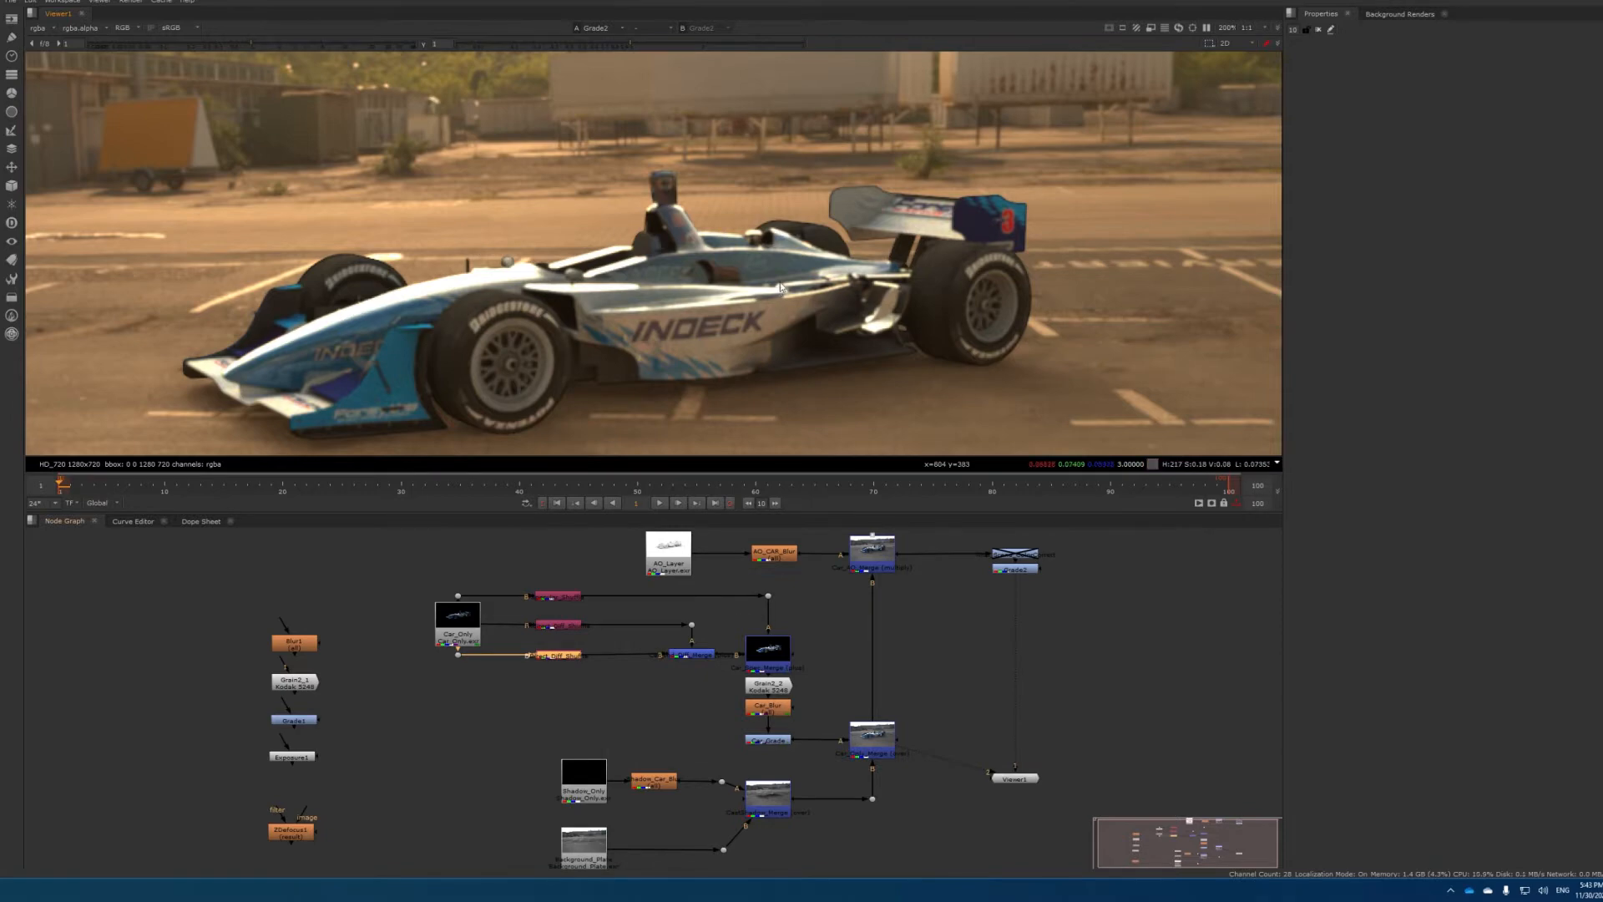
pyautogui.scroll(1, 769, 284)
pyautogui.scroll(4, 797, 219)
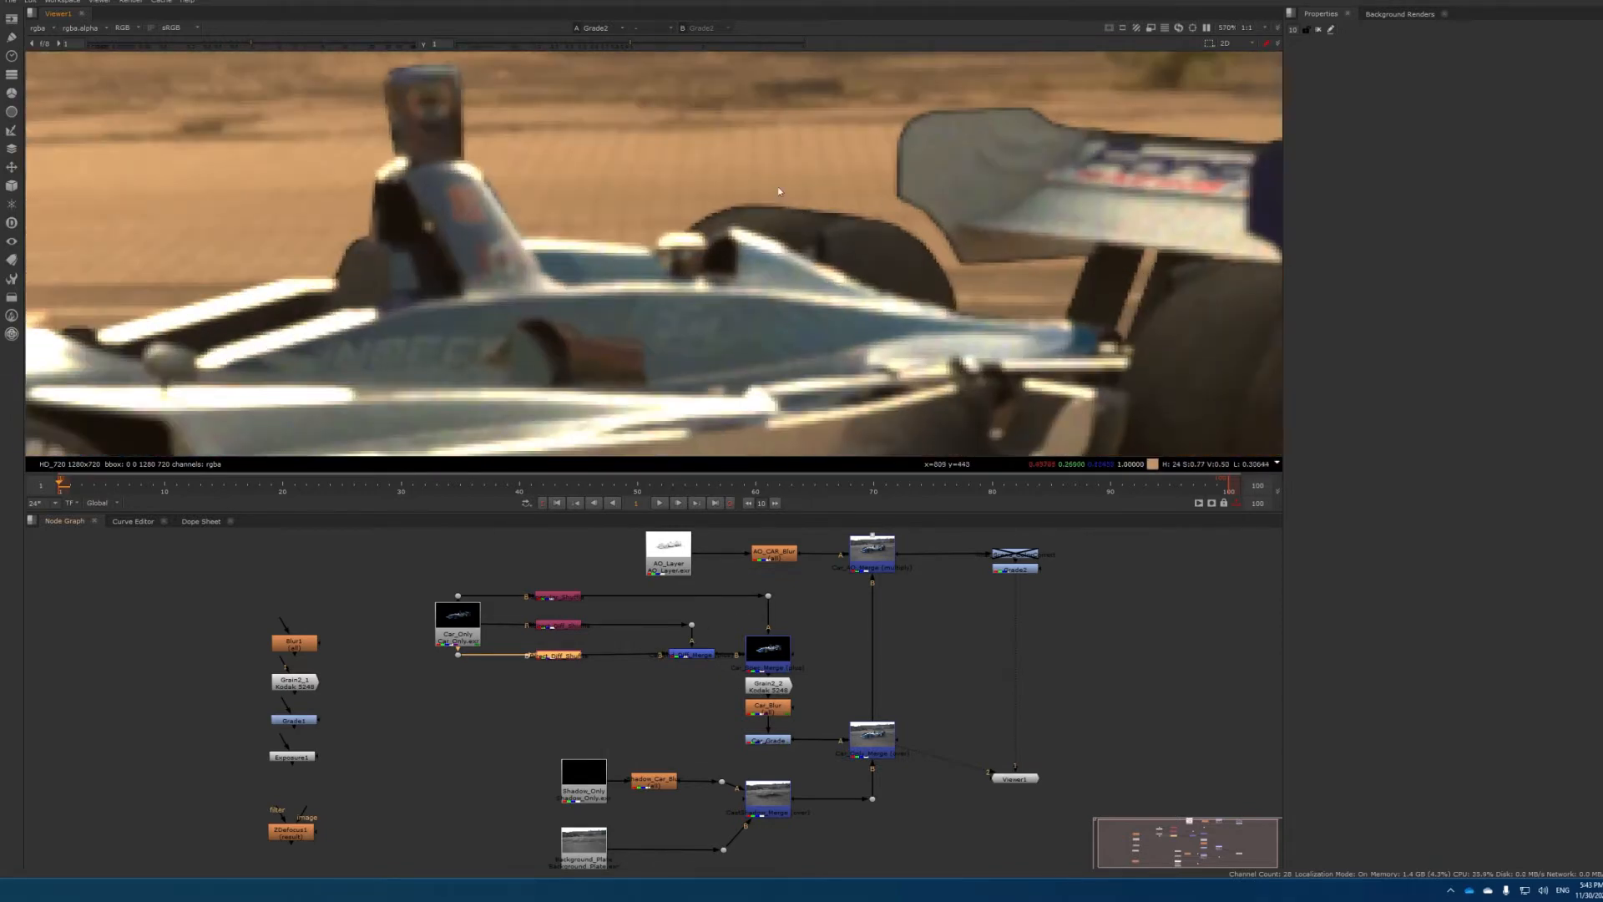
# Try a blur size of 6.4 on the Car_Blur node and return the size to 2
pyautogui.doubleClick(768, 707)
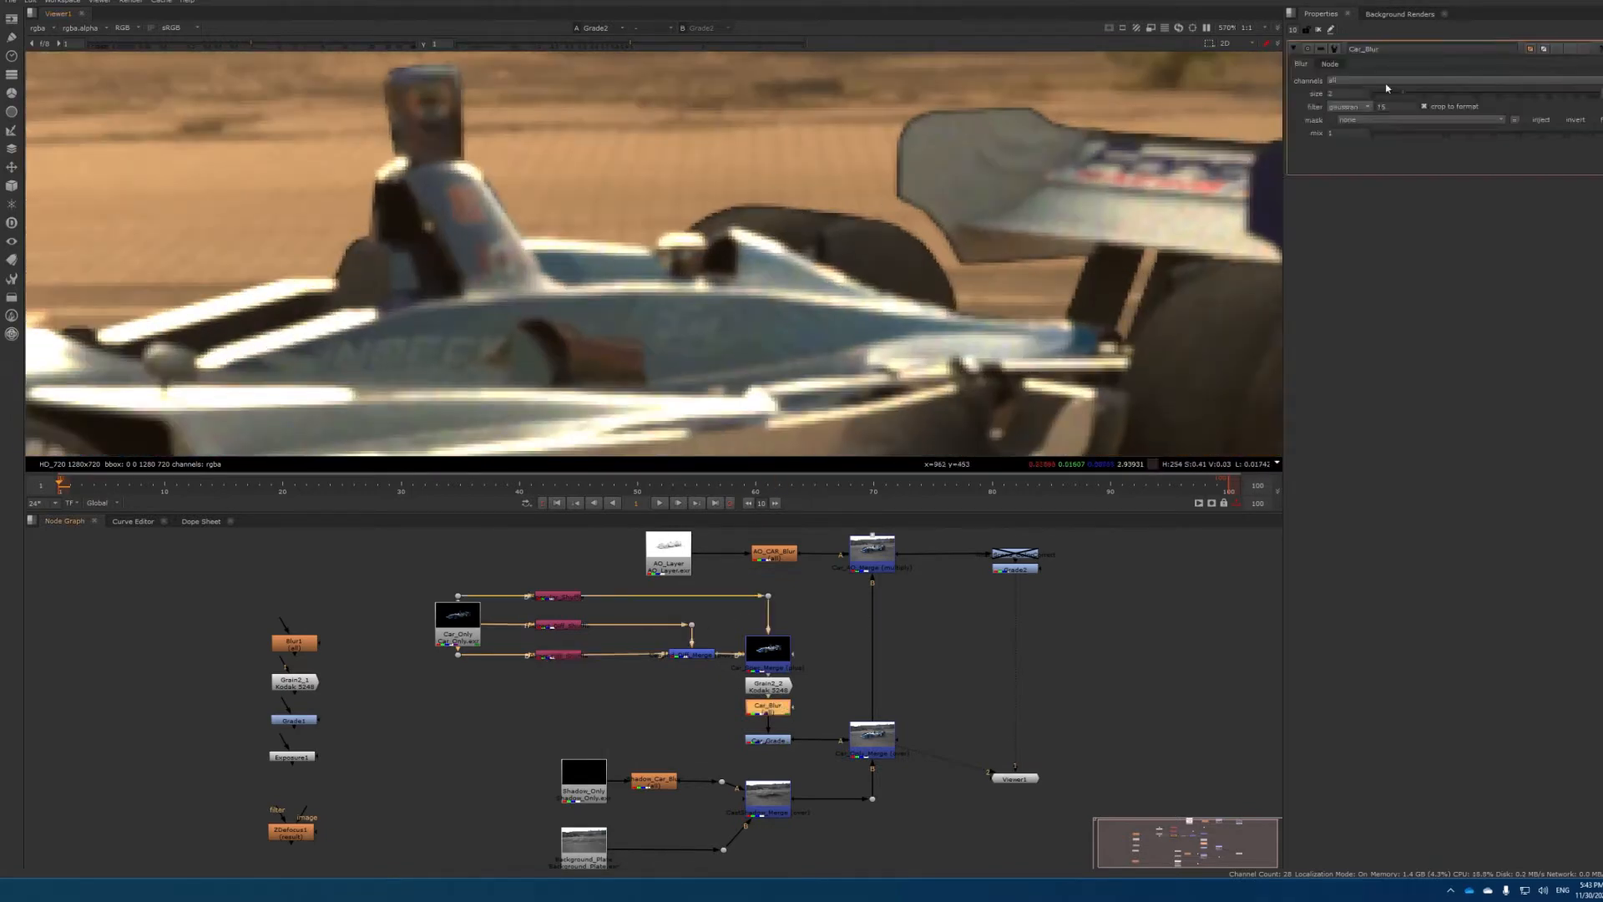
pyautogui.moveTo(1408, 94); pyautogui.dragTo(1429, 94)
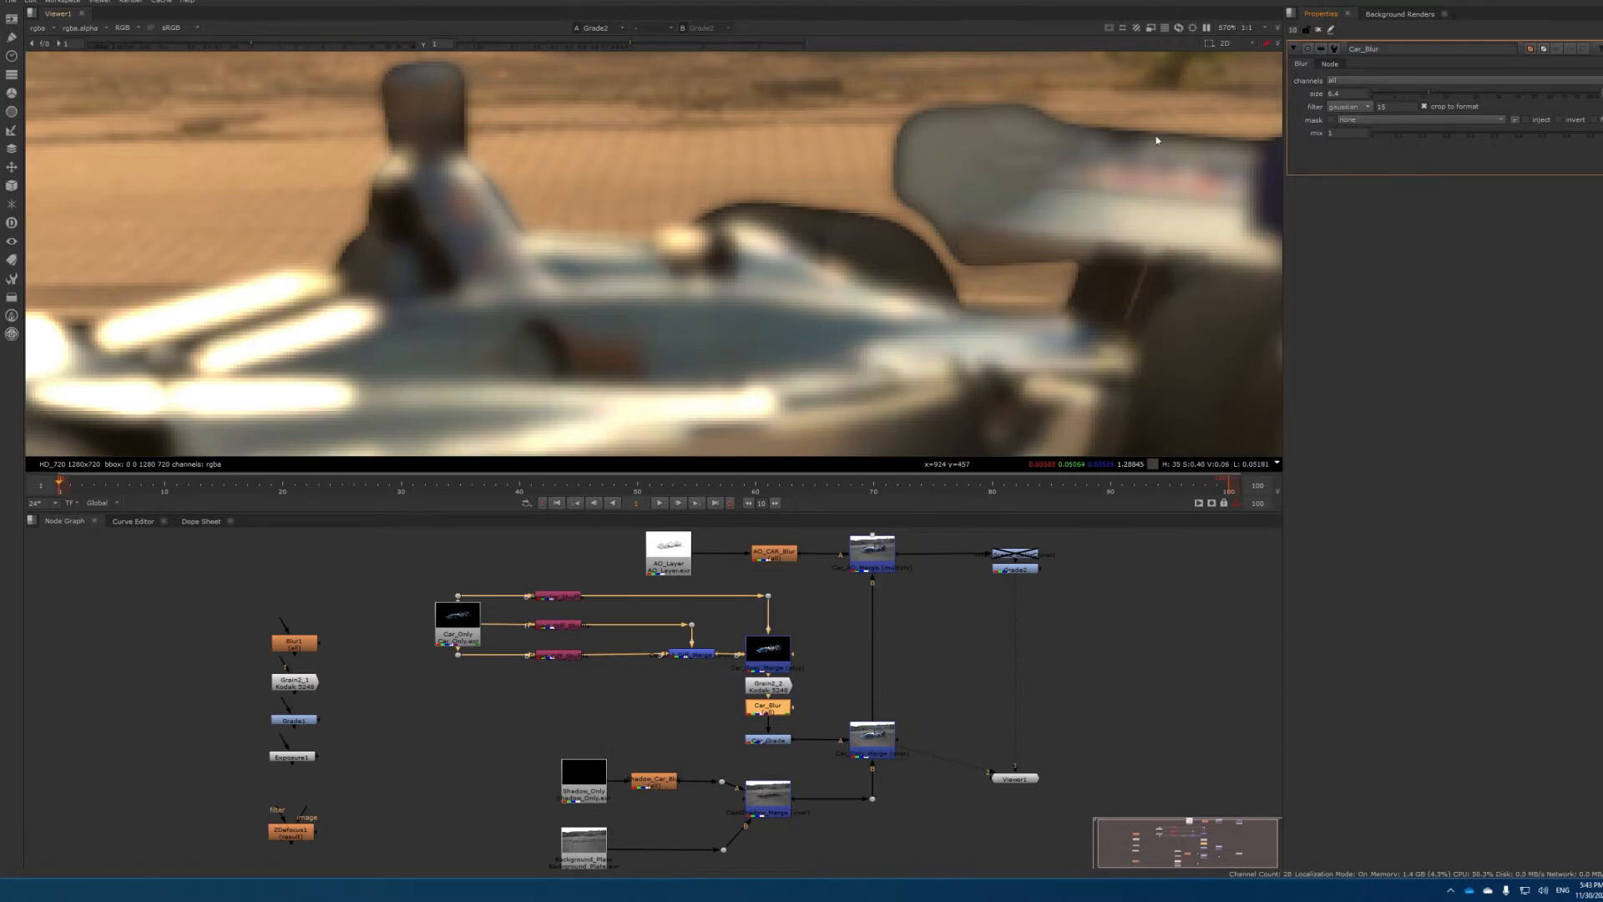
pyautogui.scroll(-4, 908, 208)
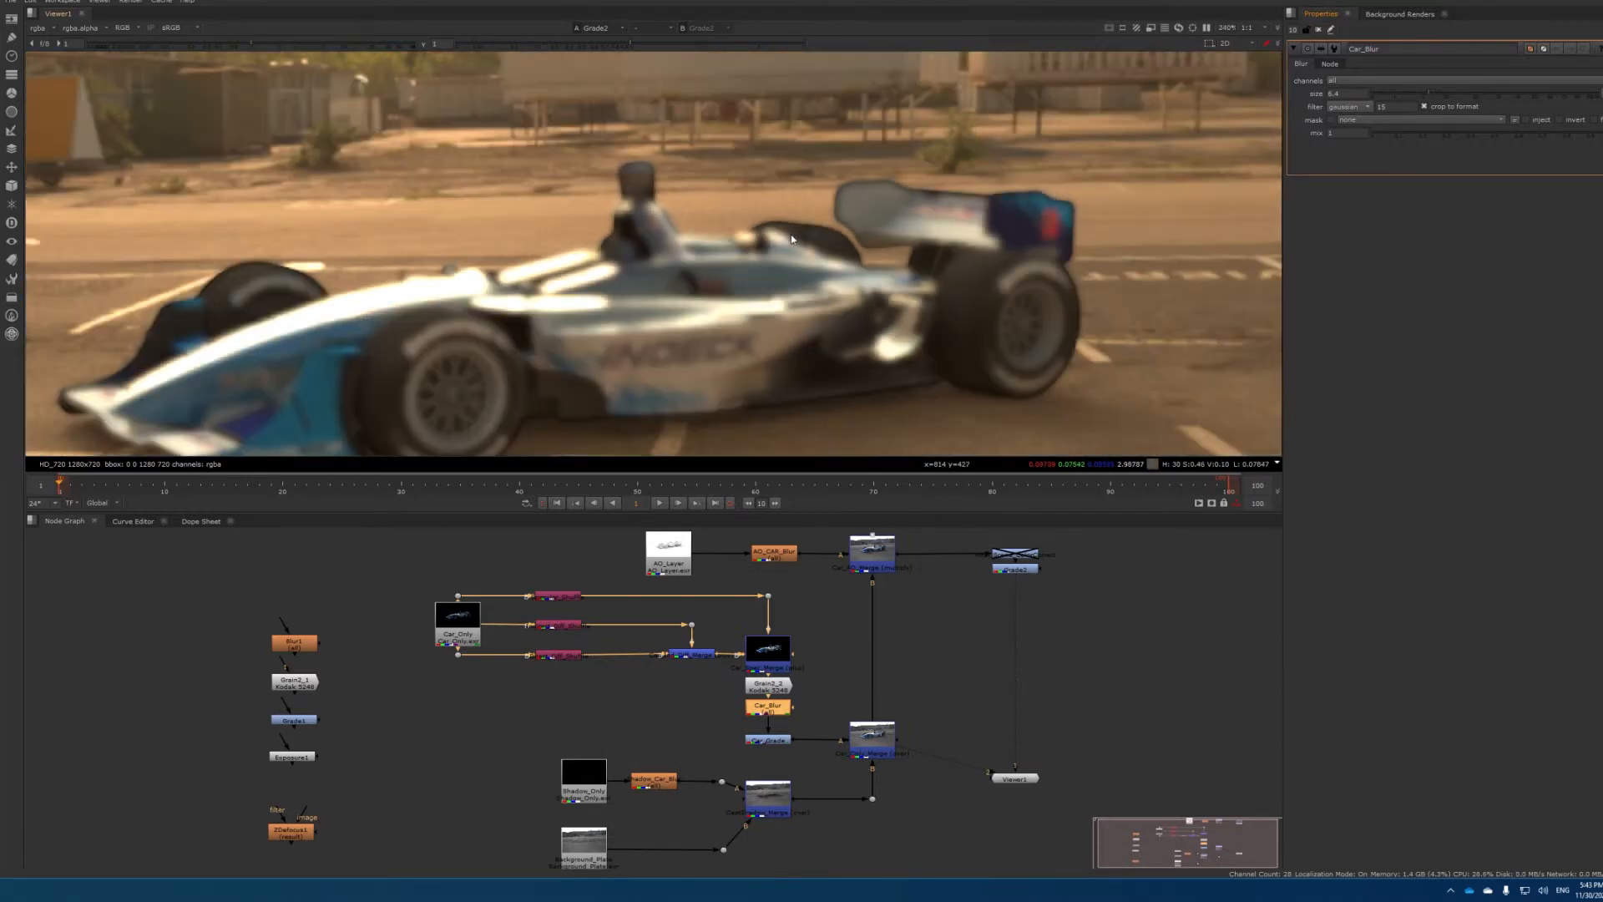
pyautogui.scroll(-1, 792, 239)
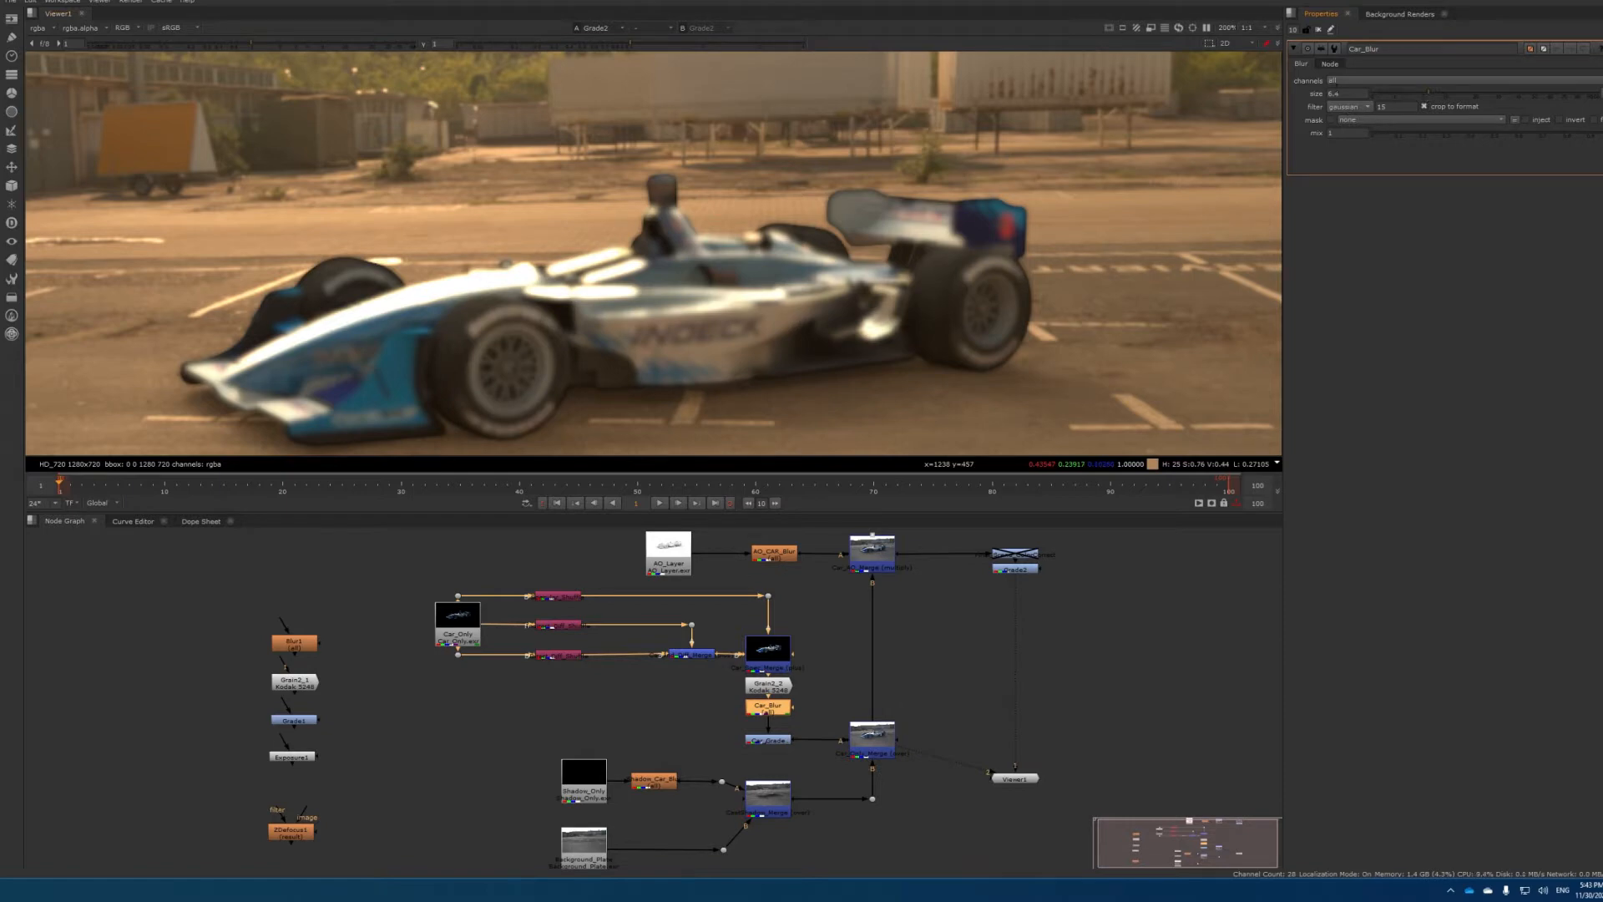
pyautogui.moveTo(1353, 94); pyautogui.dragTo(1009, 94)
pyautogui.write('3')
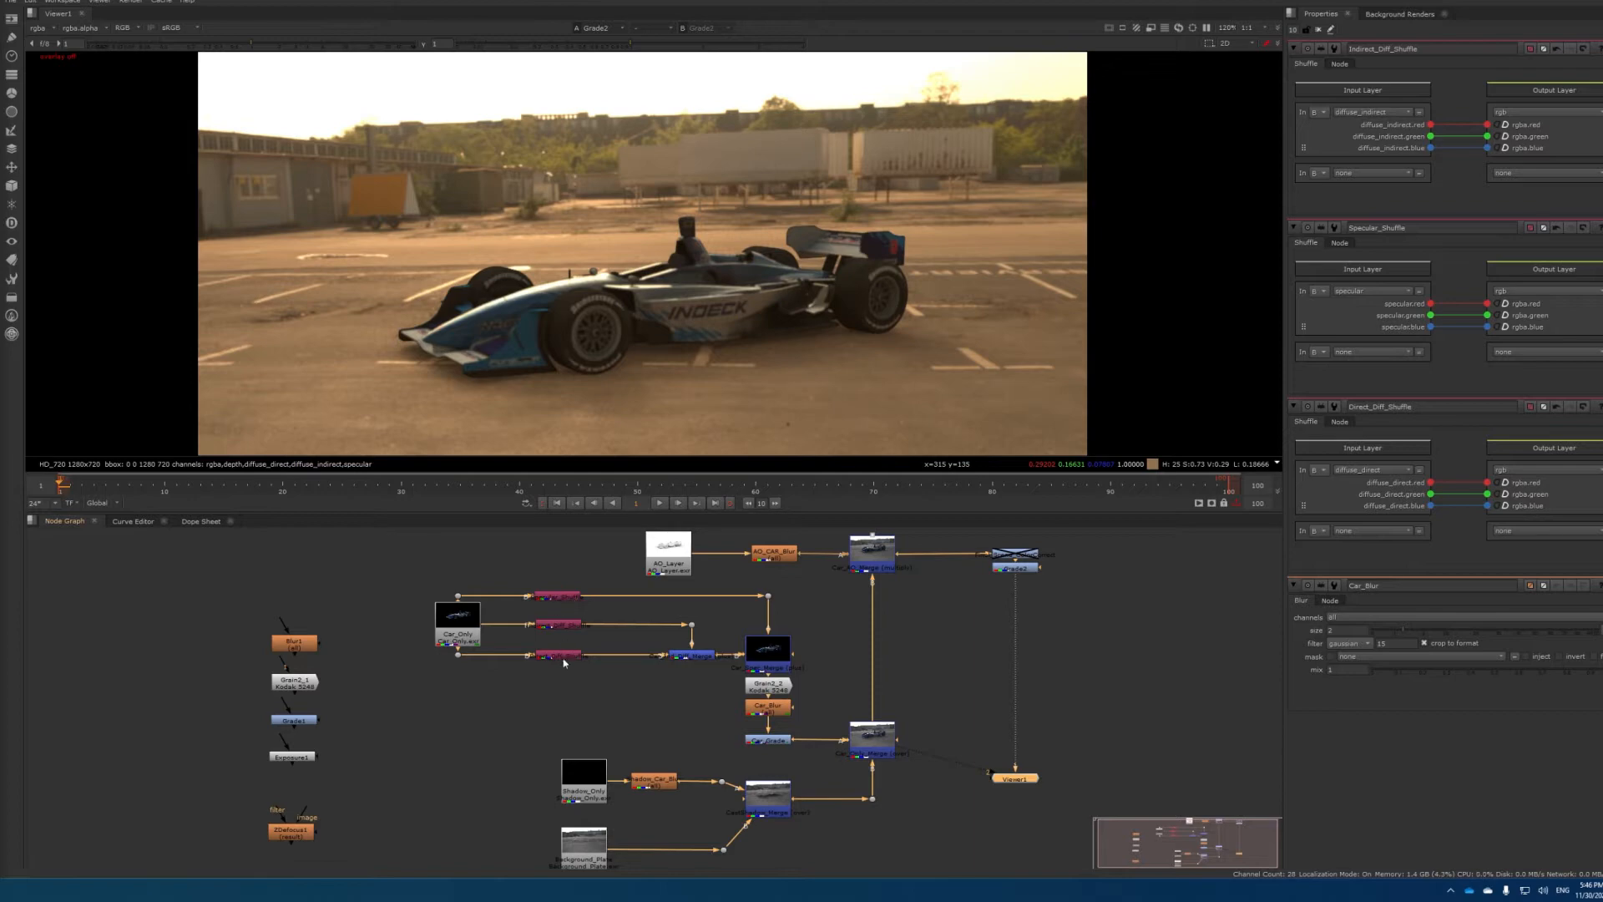
# Close all open node properties and set the output layer of Direct_Diff_Shuffle to rgba
pyautogui.click(560, 655)
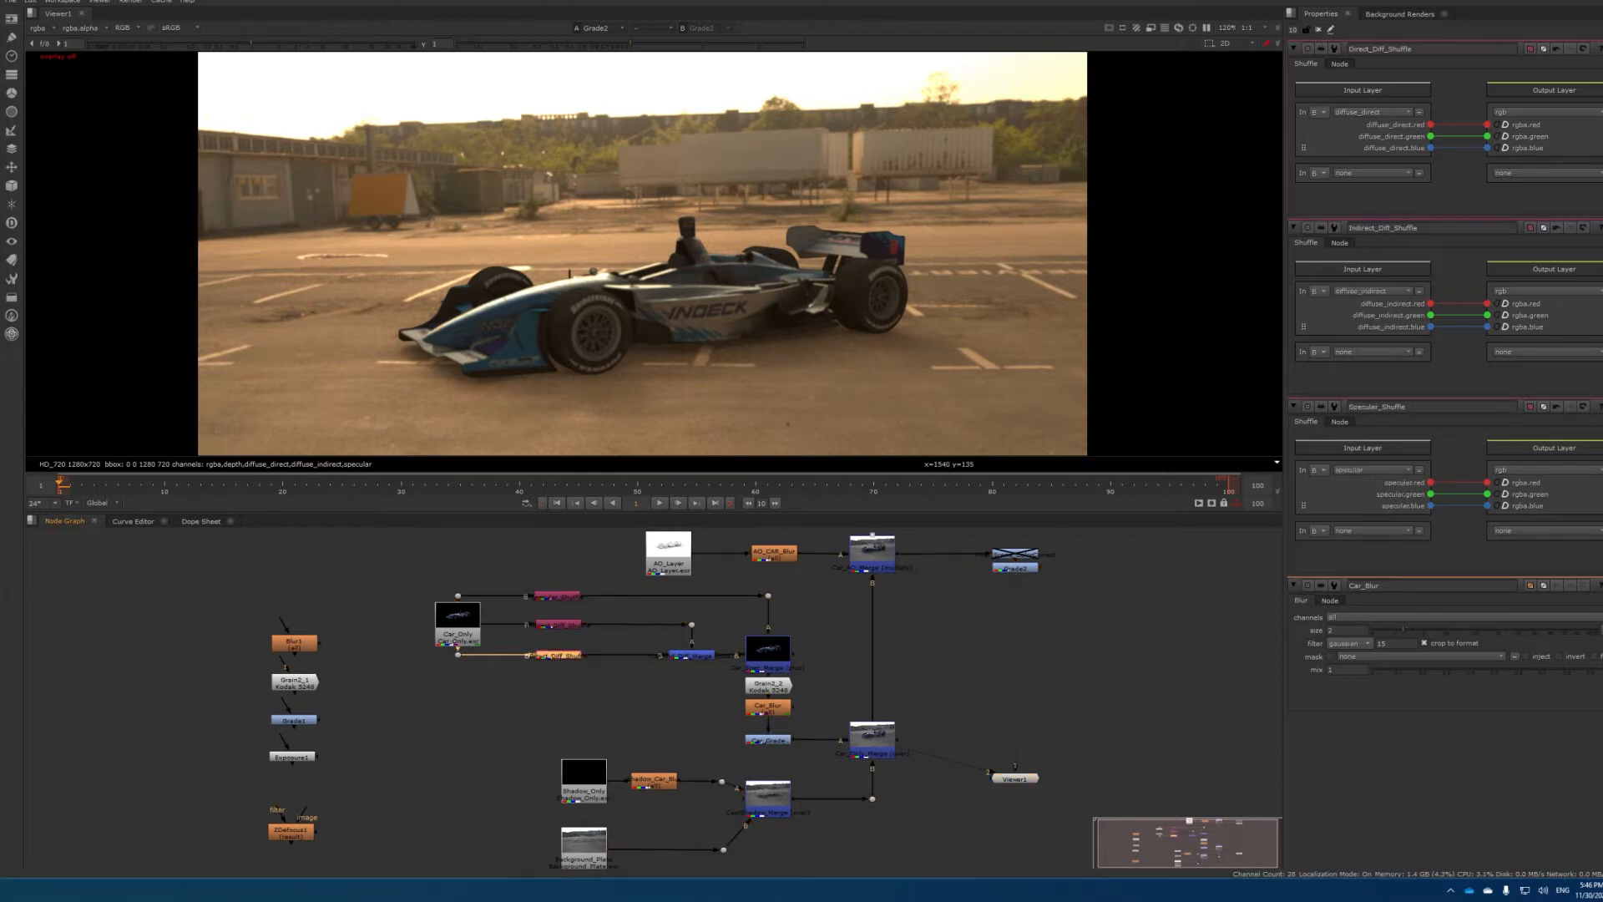
pyautogui.click(1319, 30)
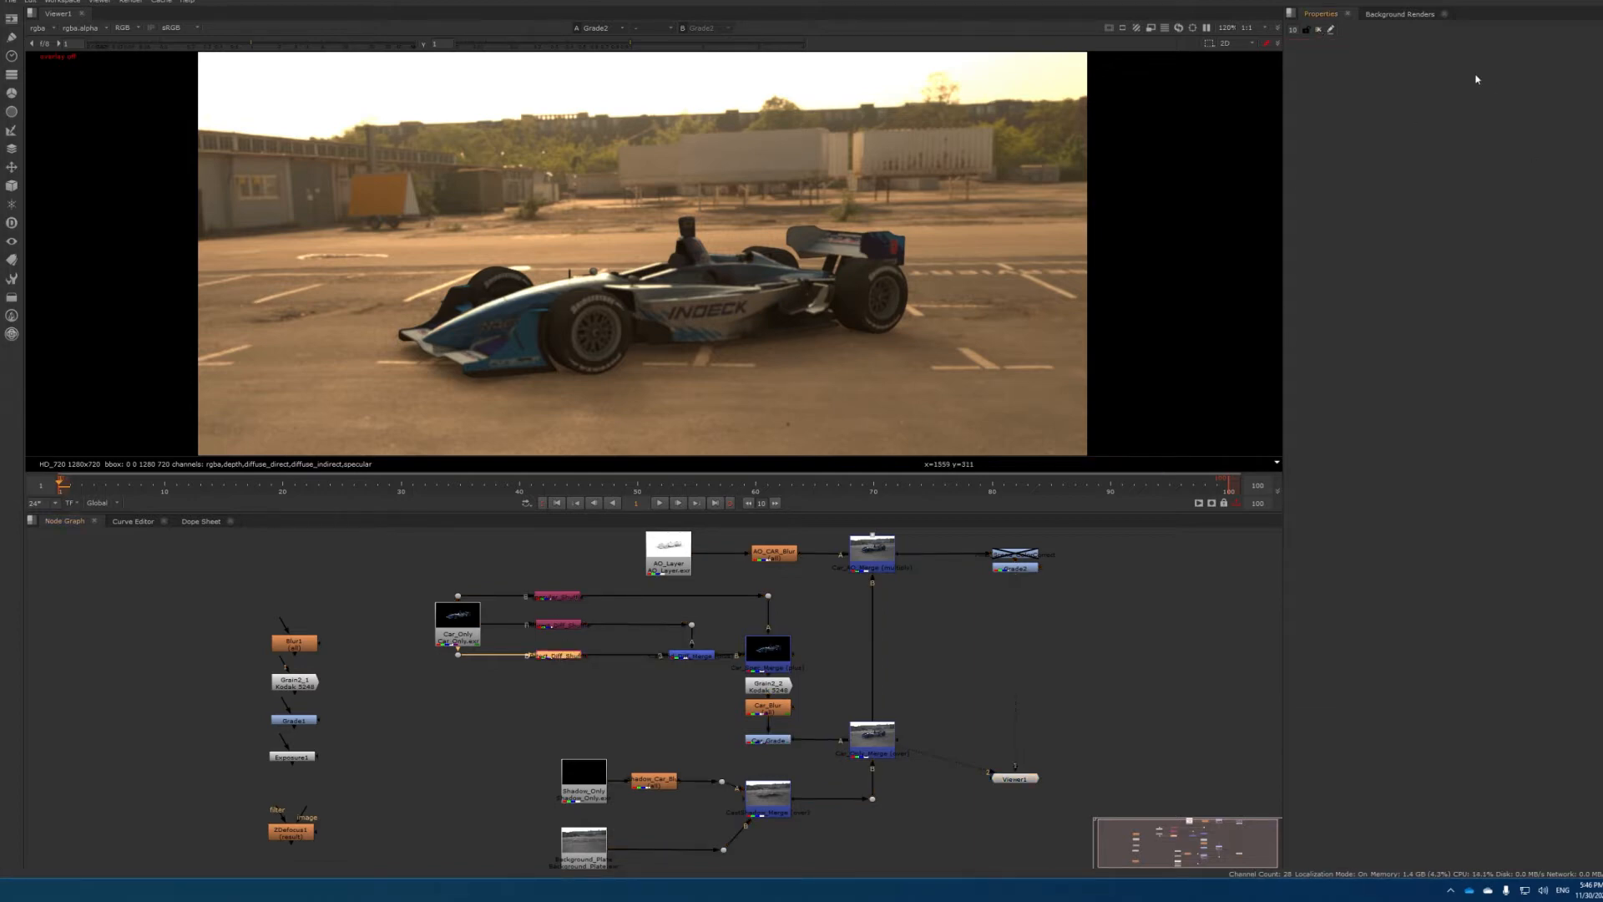
pyautogui.click(554, 668)
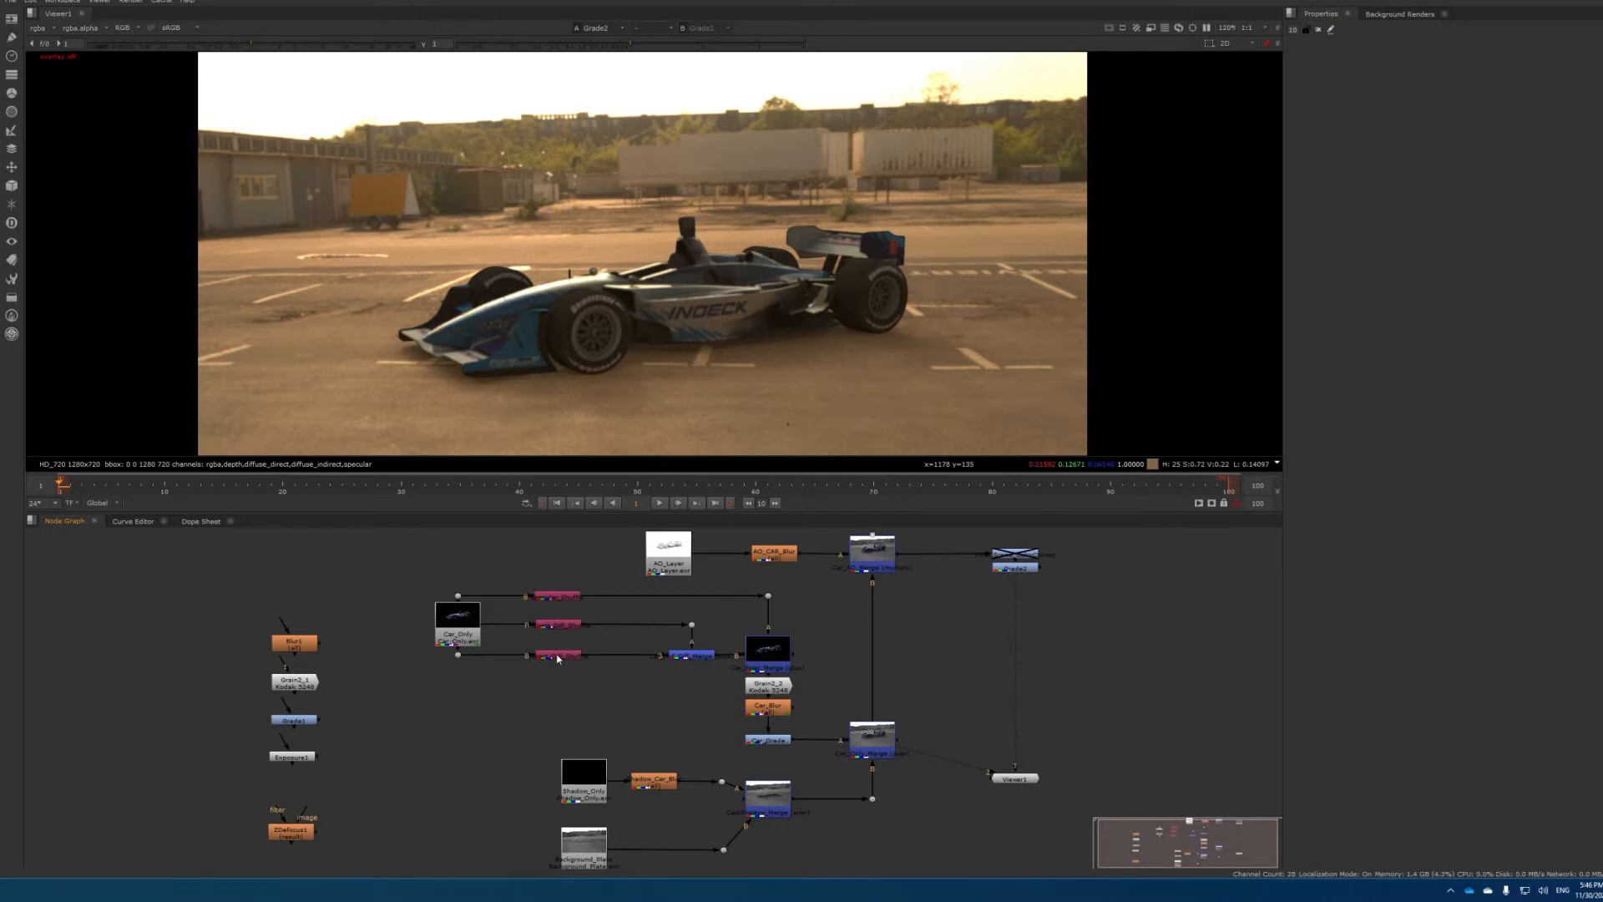
pyautogui.doubleClick(558, 656)
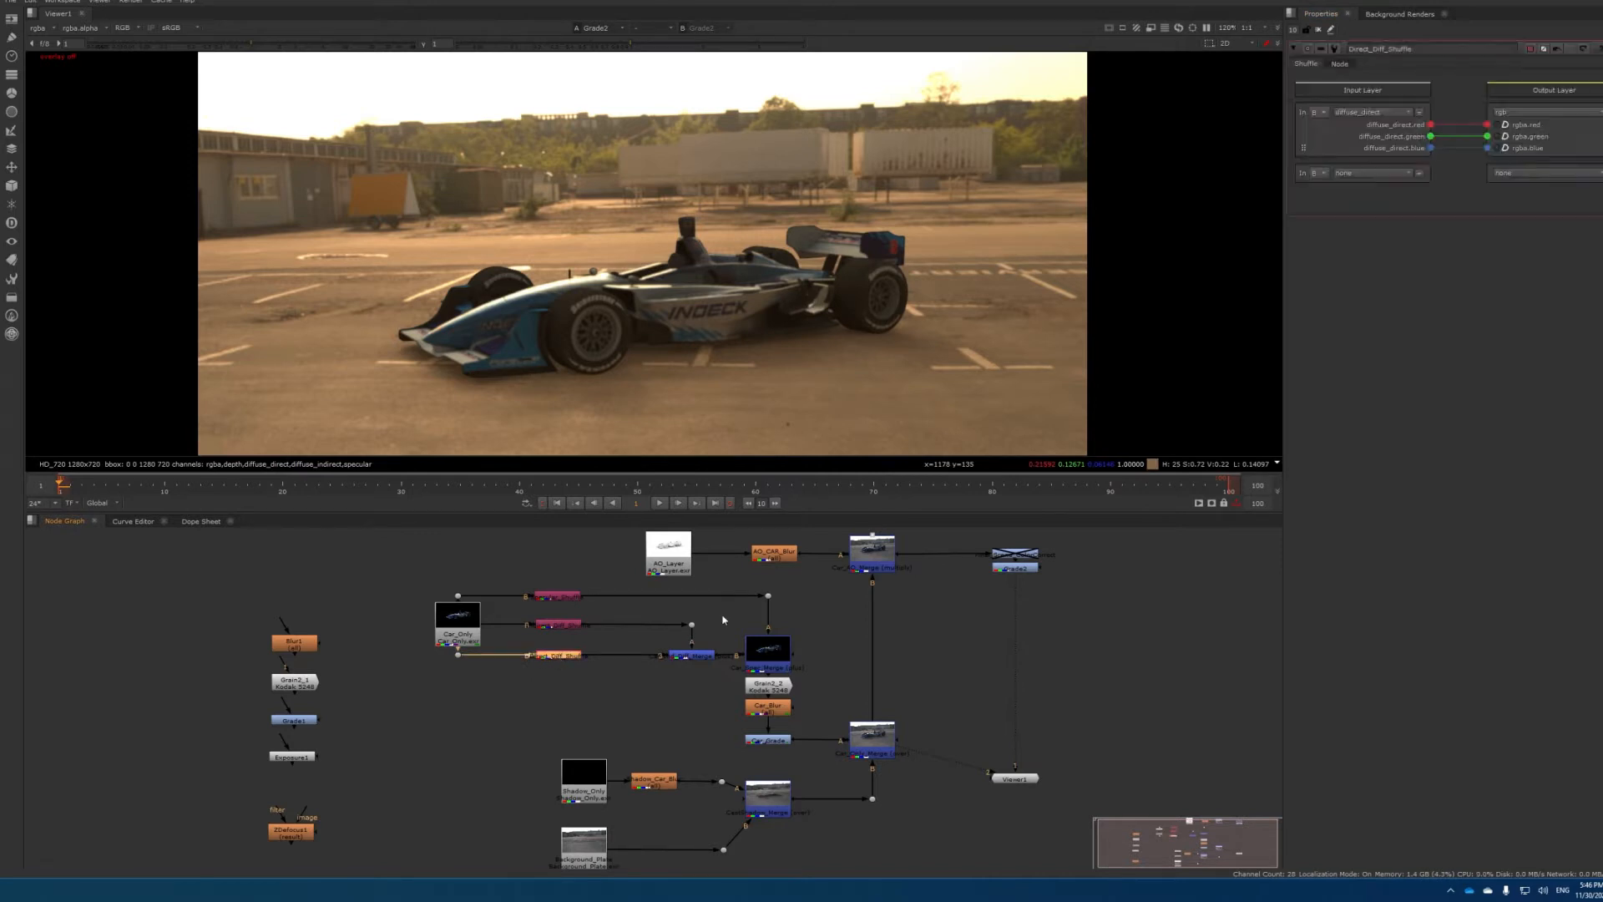
pyautogui.click(1539, 115)
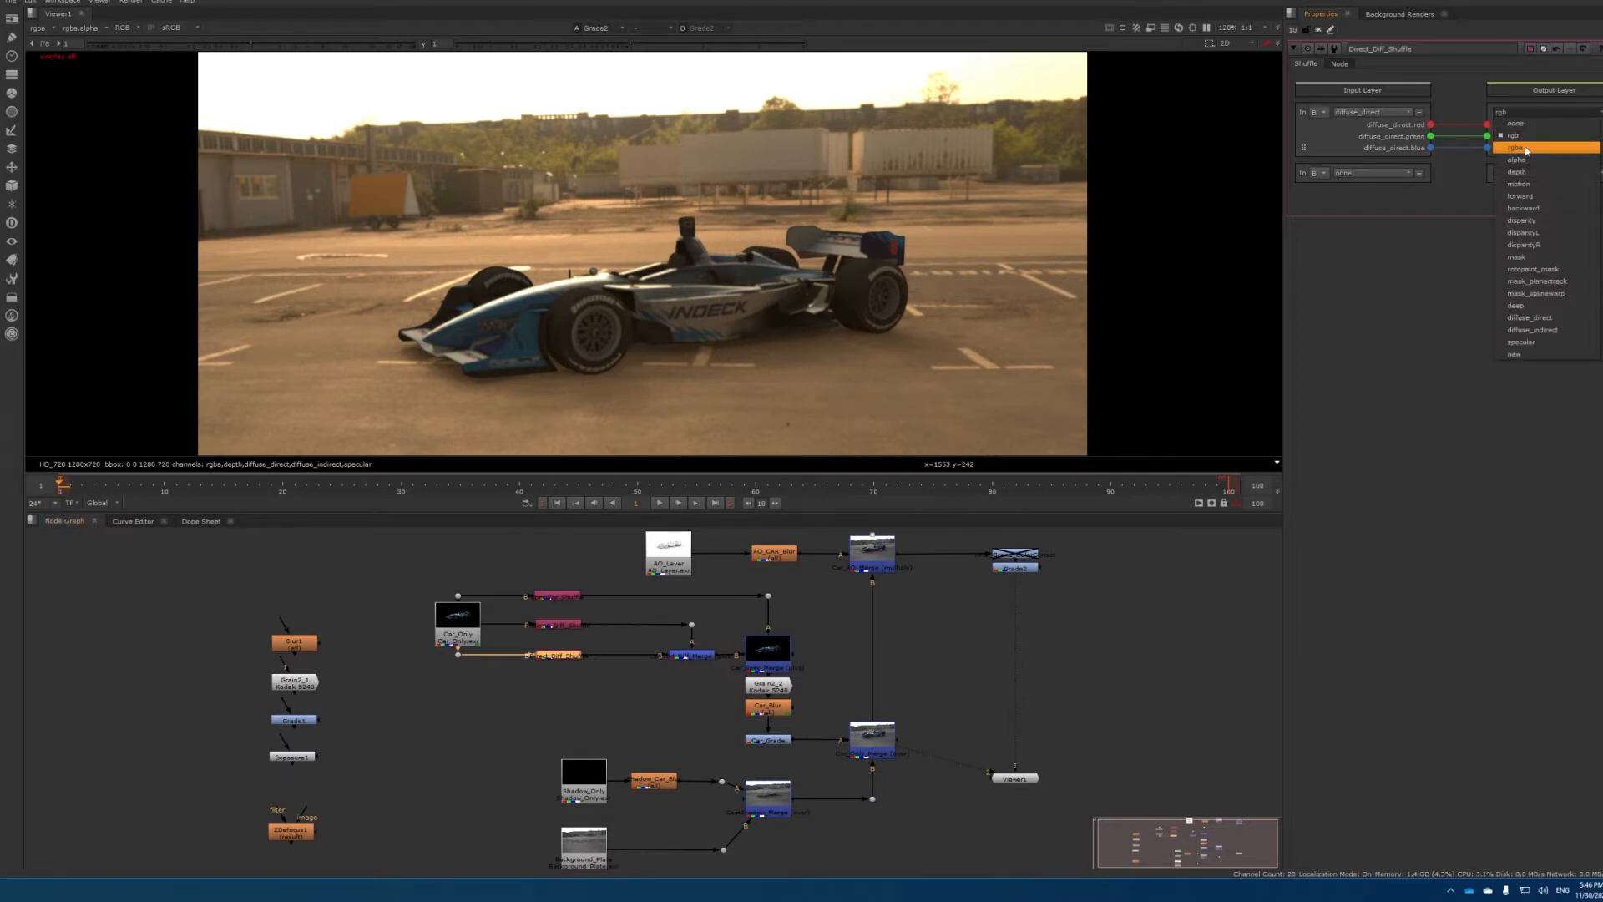
pyautogui.click(1529, 147)
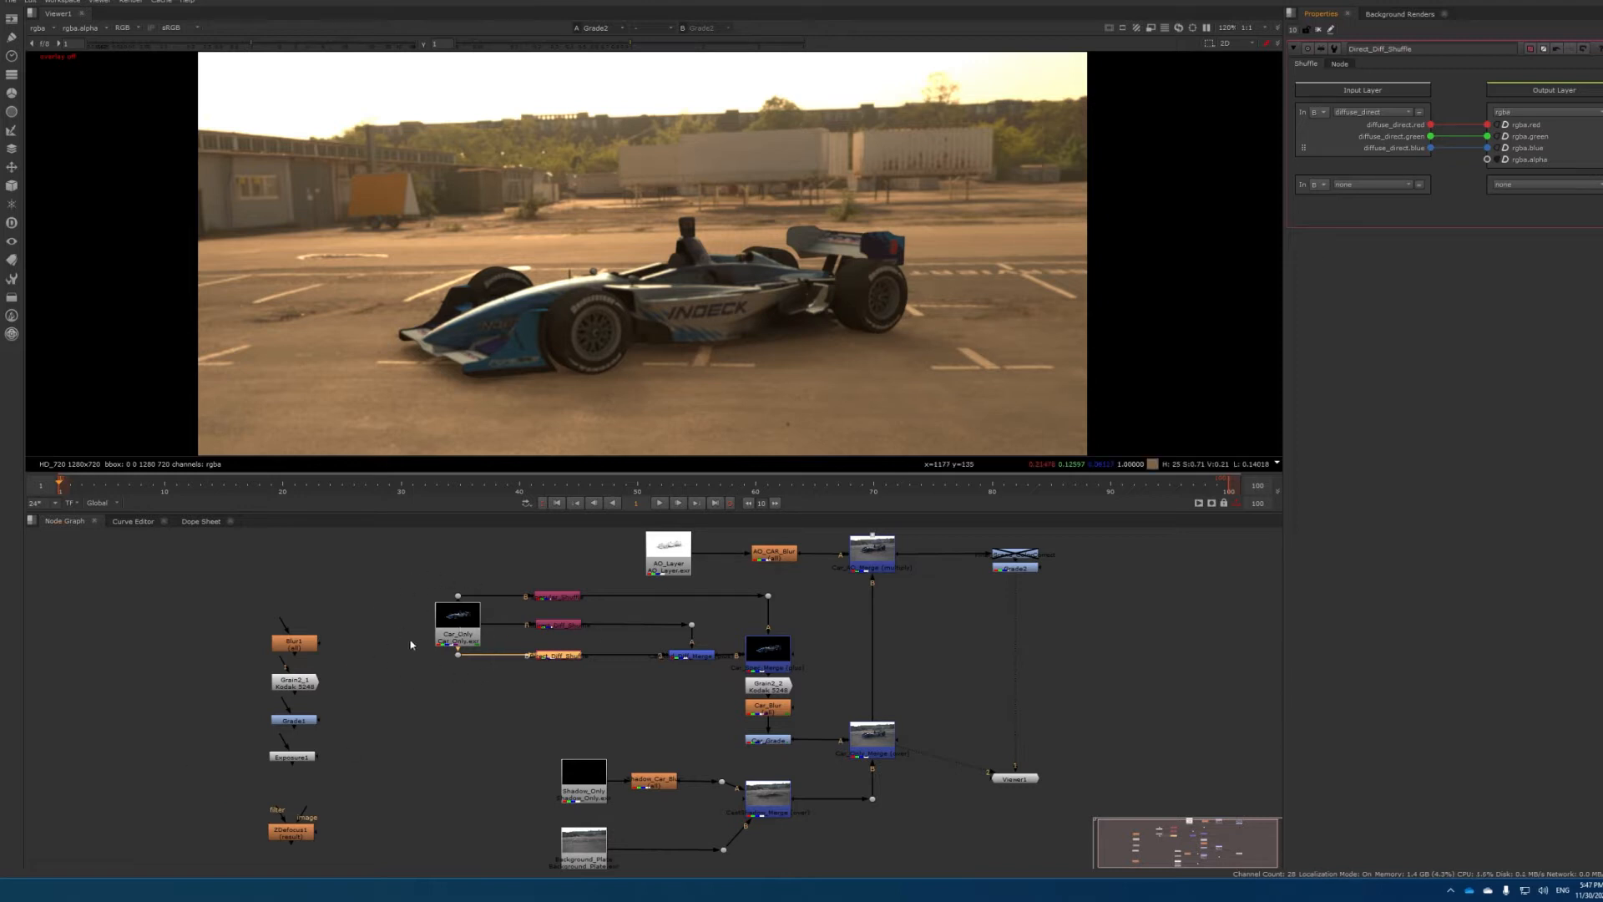
# View the Car_Only render and its alpha, and compare them with the colour and alpha of Direct_Diff_Shuffle
pyautogui.click(457, 625)
pyautogui.press('1')
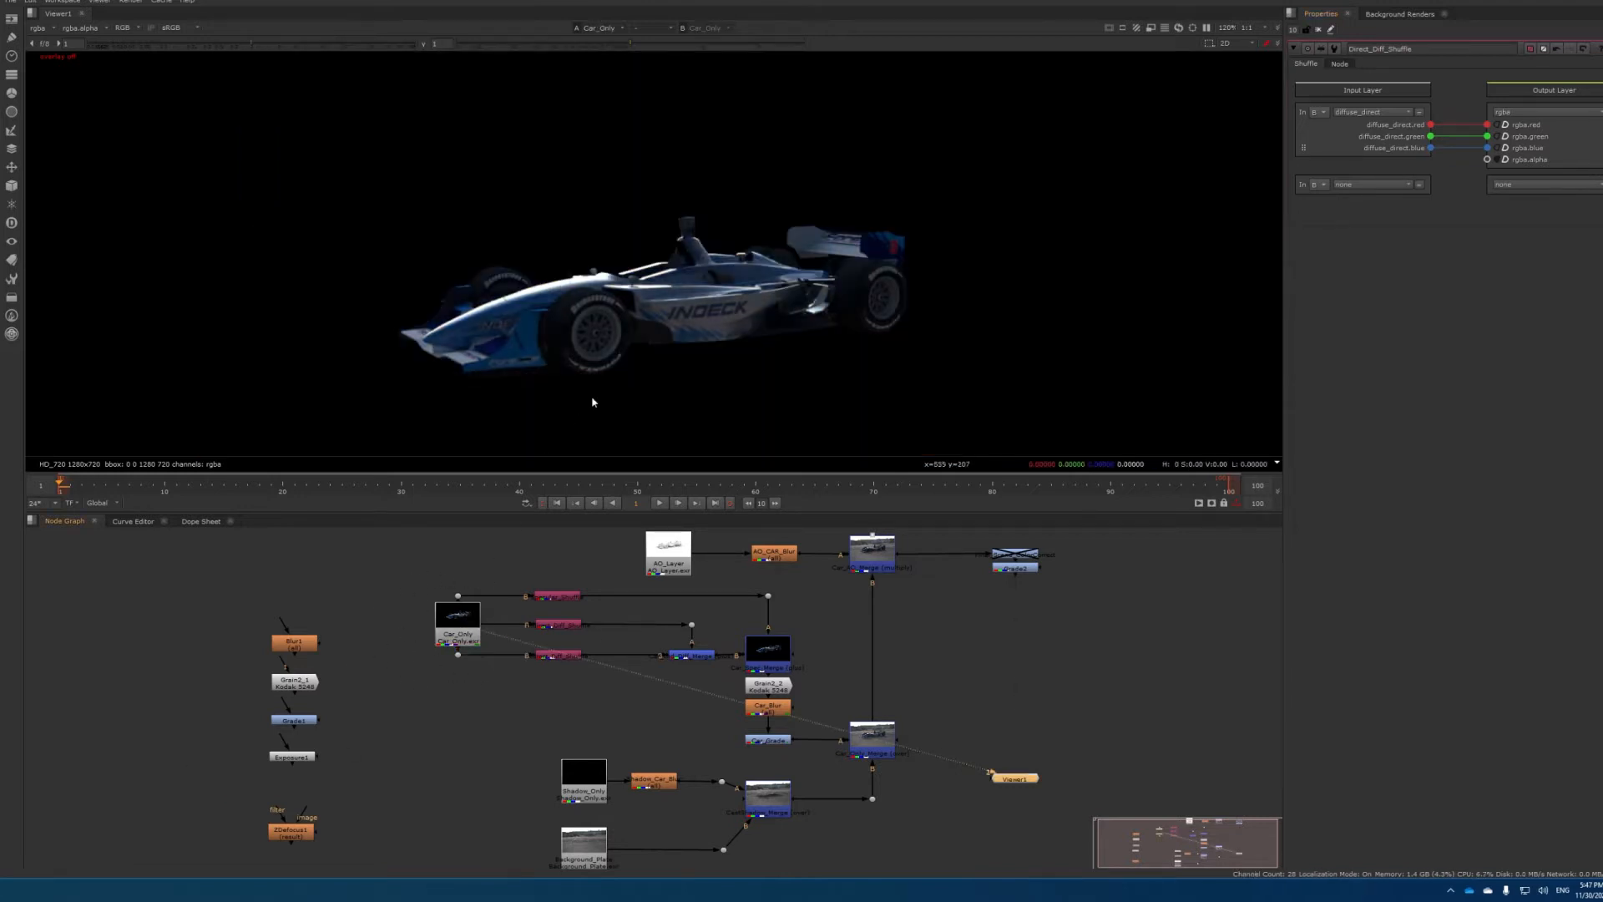
pyautogui.press('a')
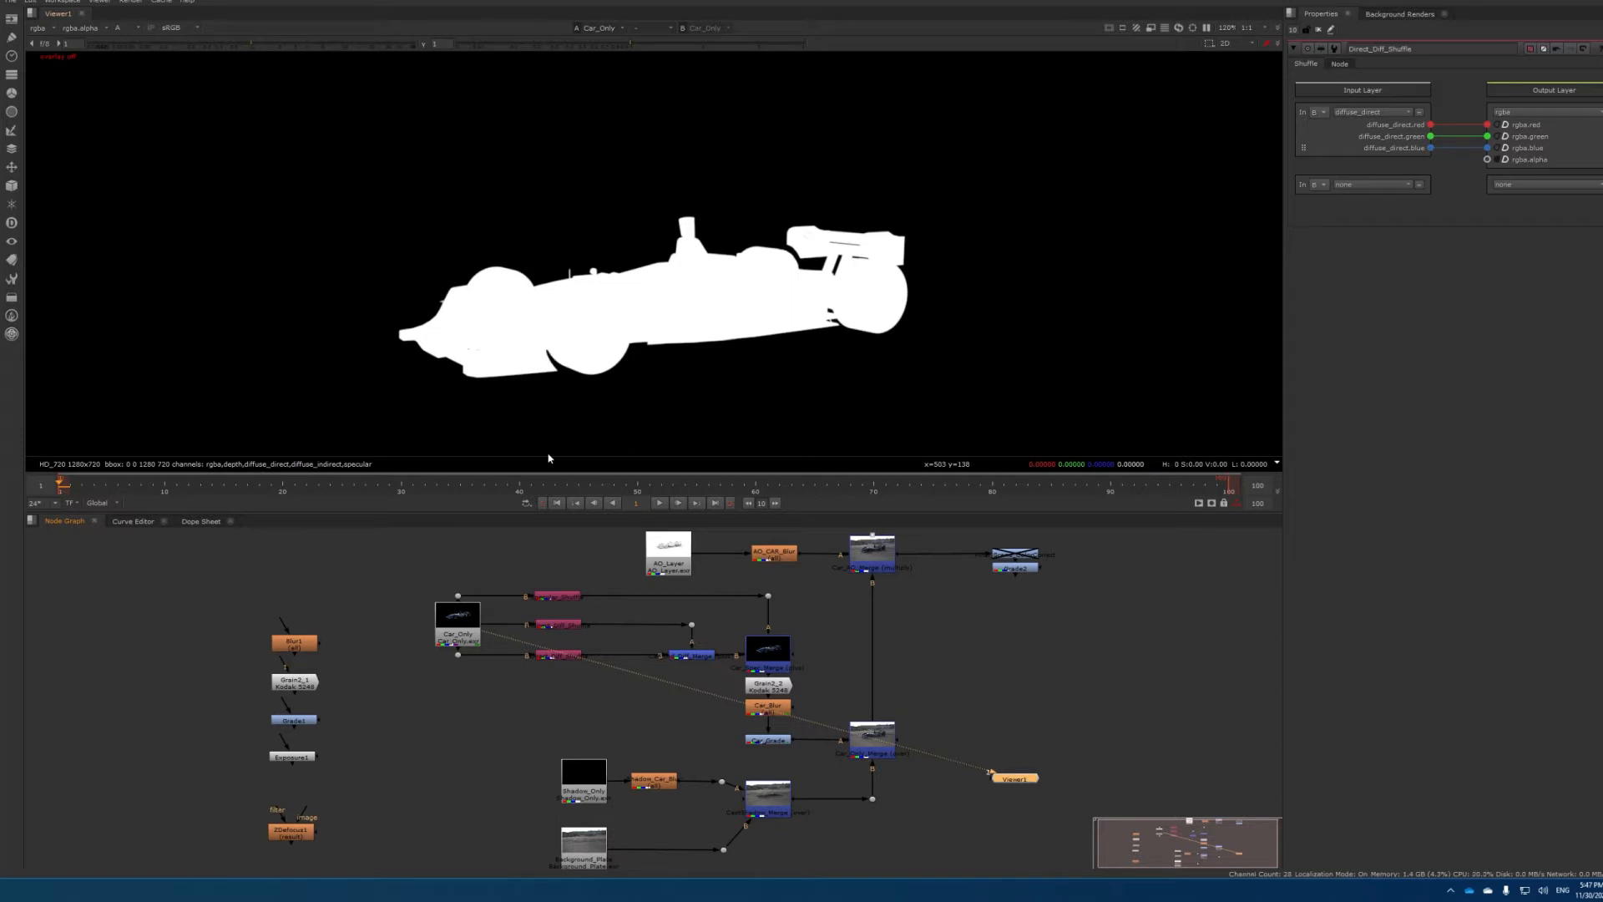
pyautogui.click(550, 656)
pyautogui.press('1')
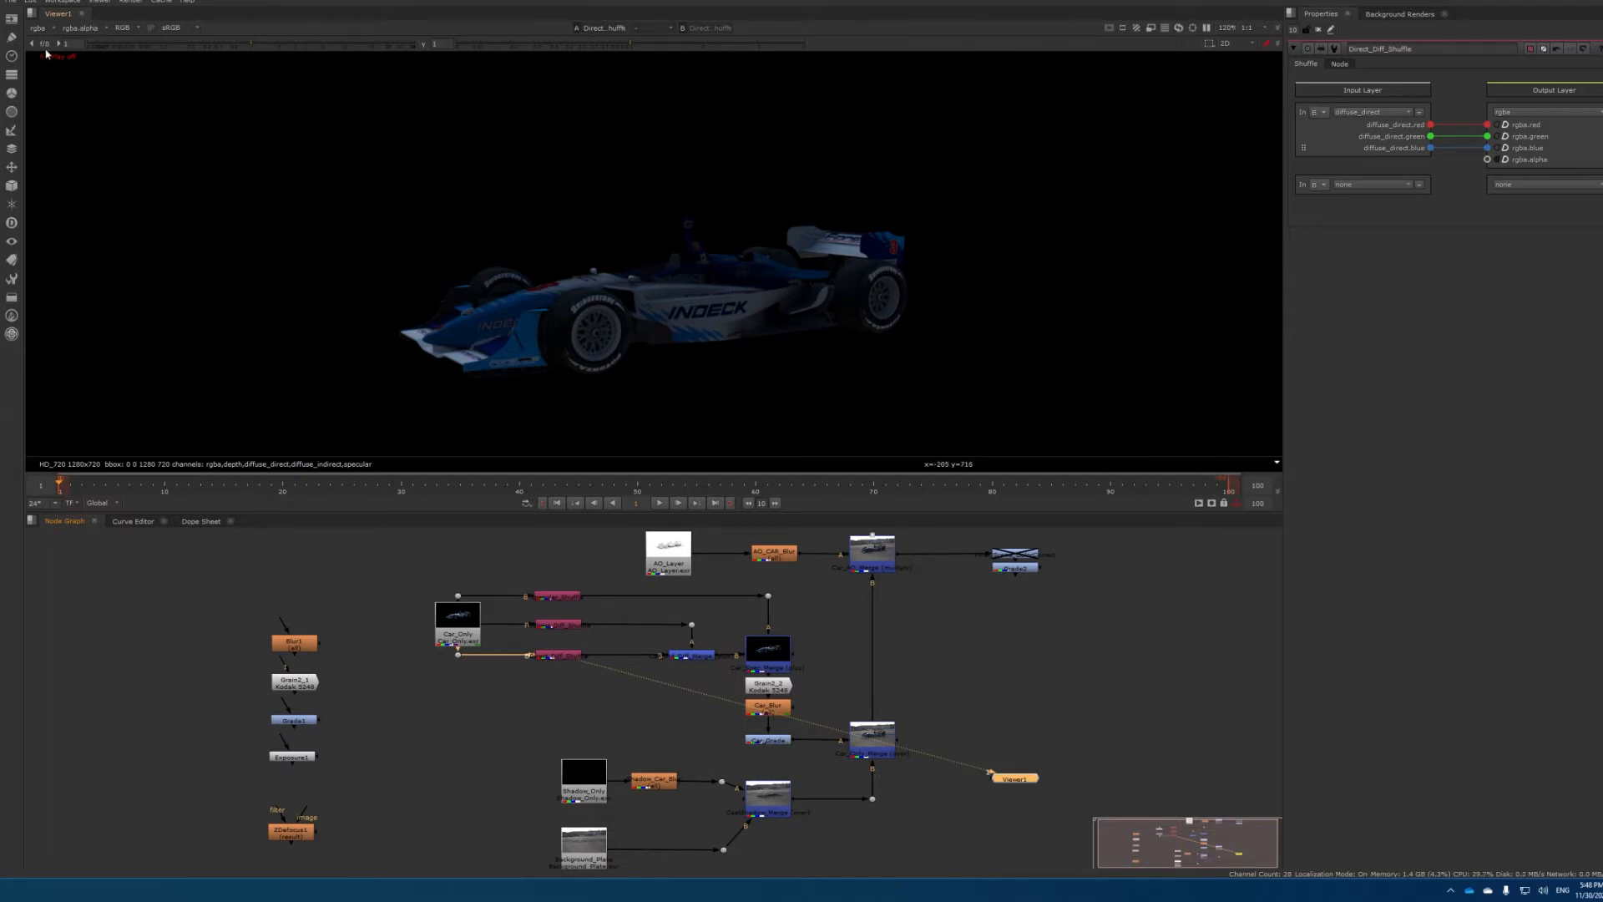
pyautogui.press('a')
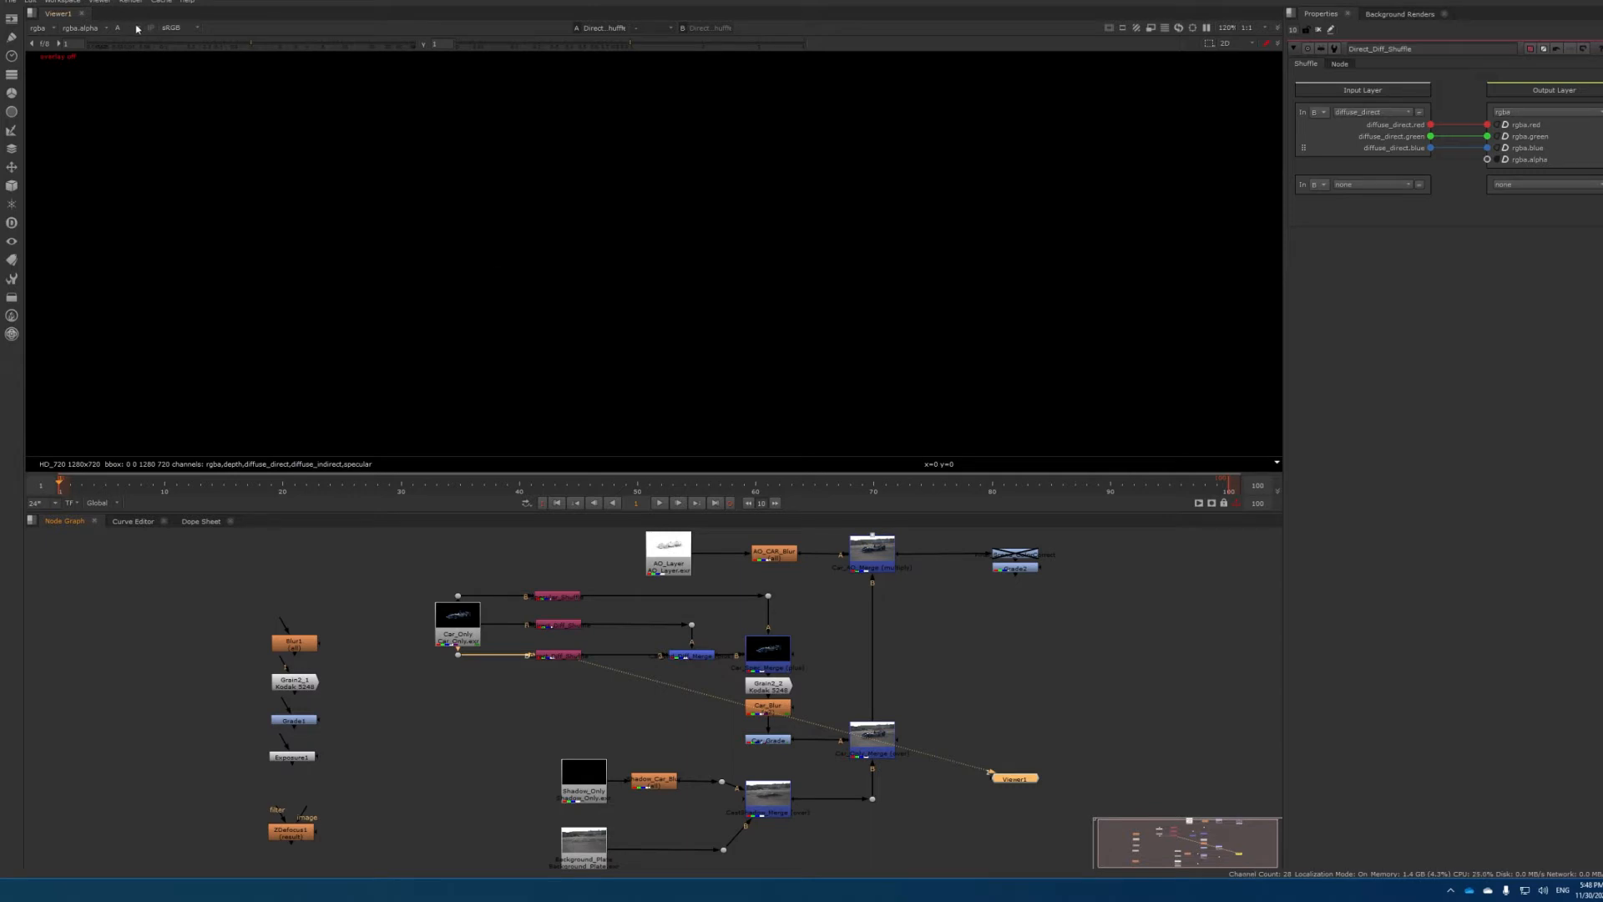
pyautogui.click(125, 28)
pyautogui.click(138, 87)
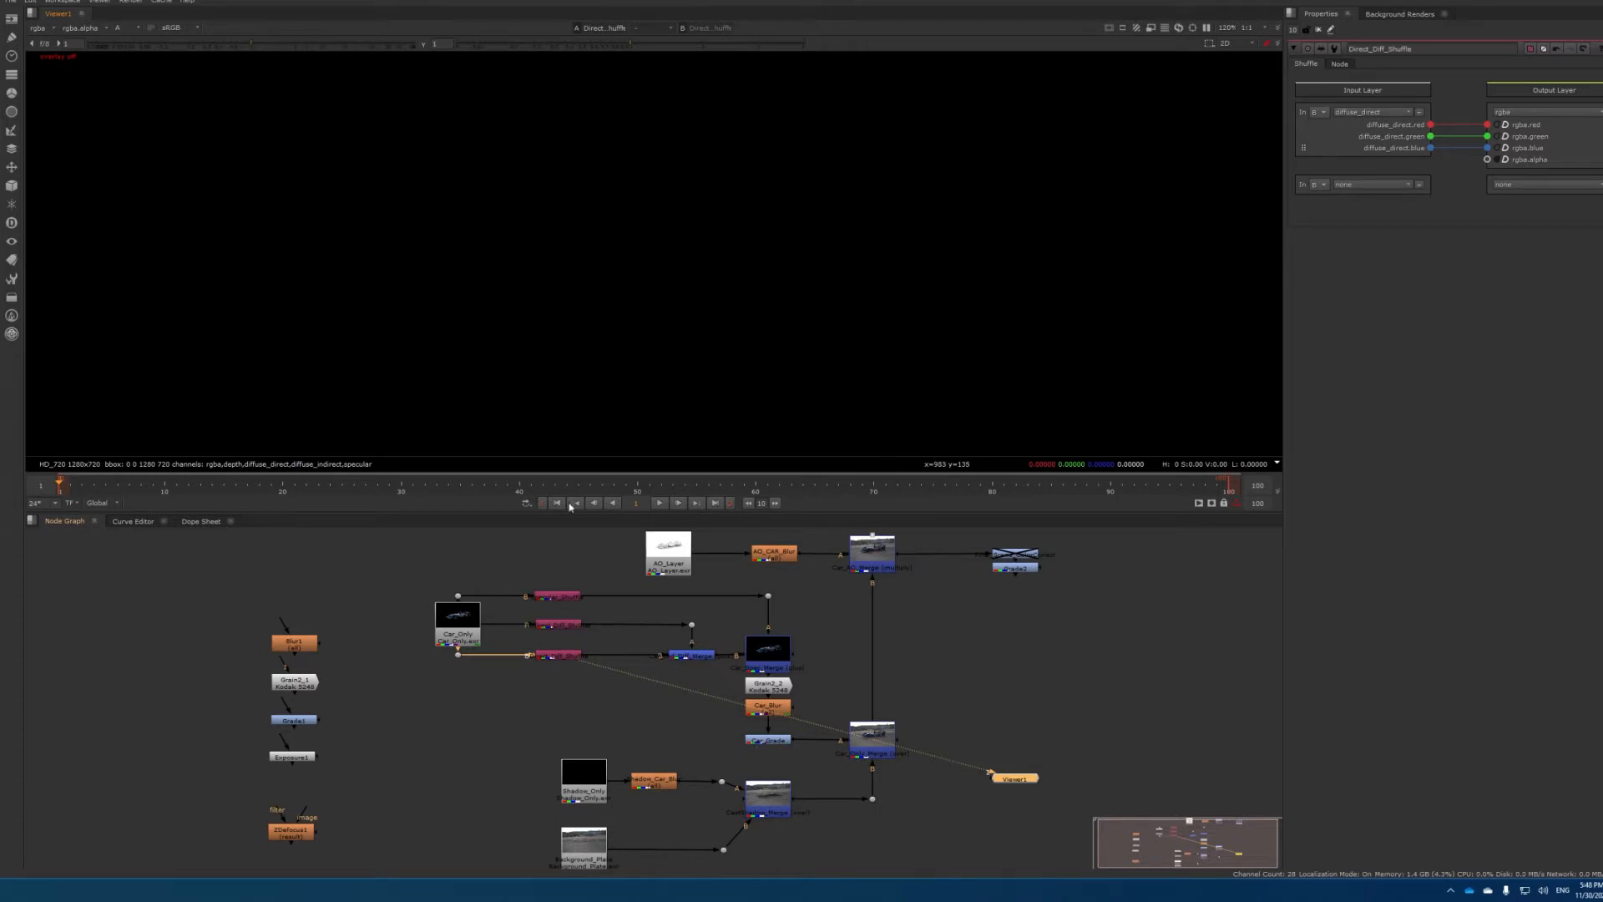
# Set the output layer of Direct_Diff_Shuffle back to rgb
pyautogui.click(1522, 112)
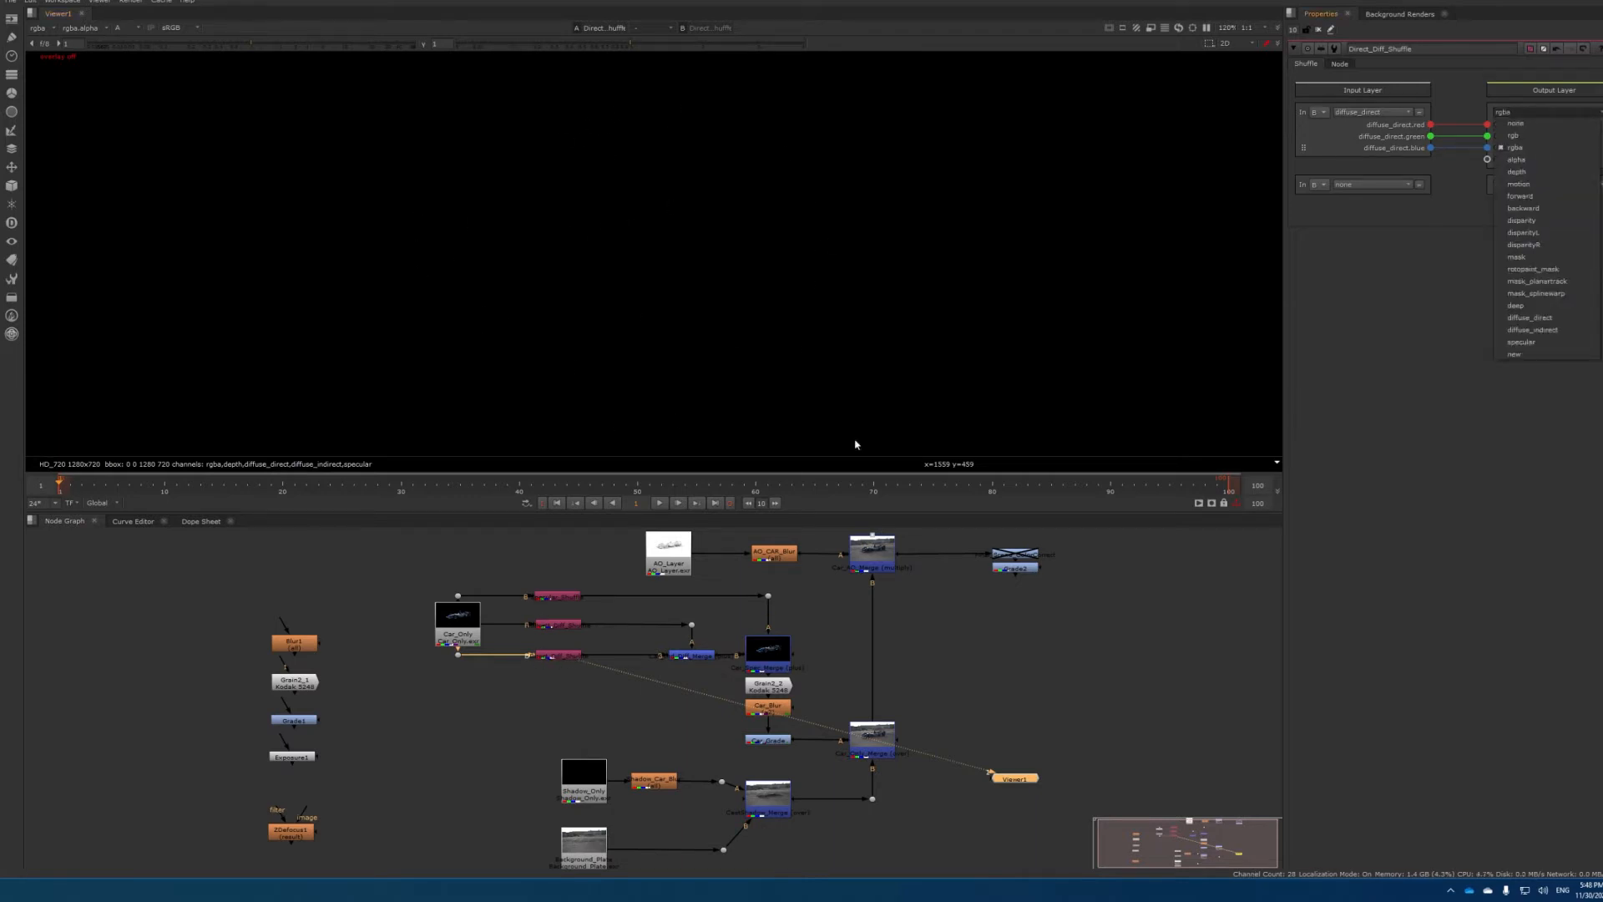
pyautogui.click(1516, 136)
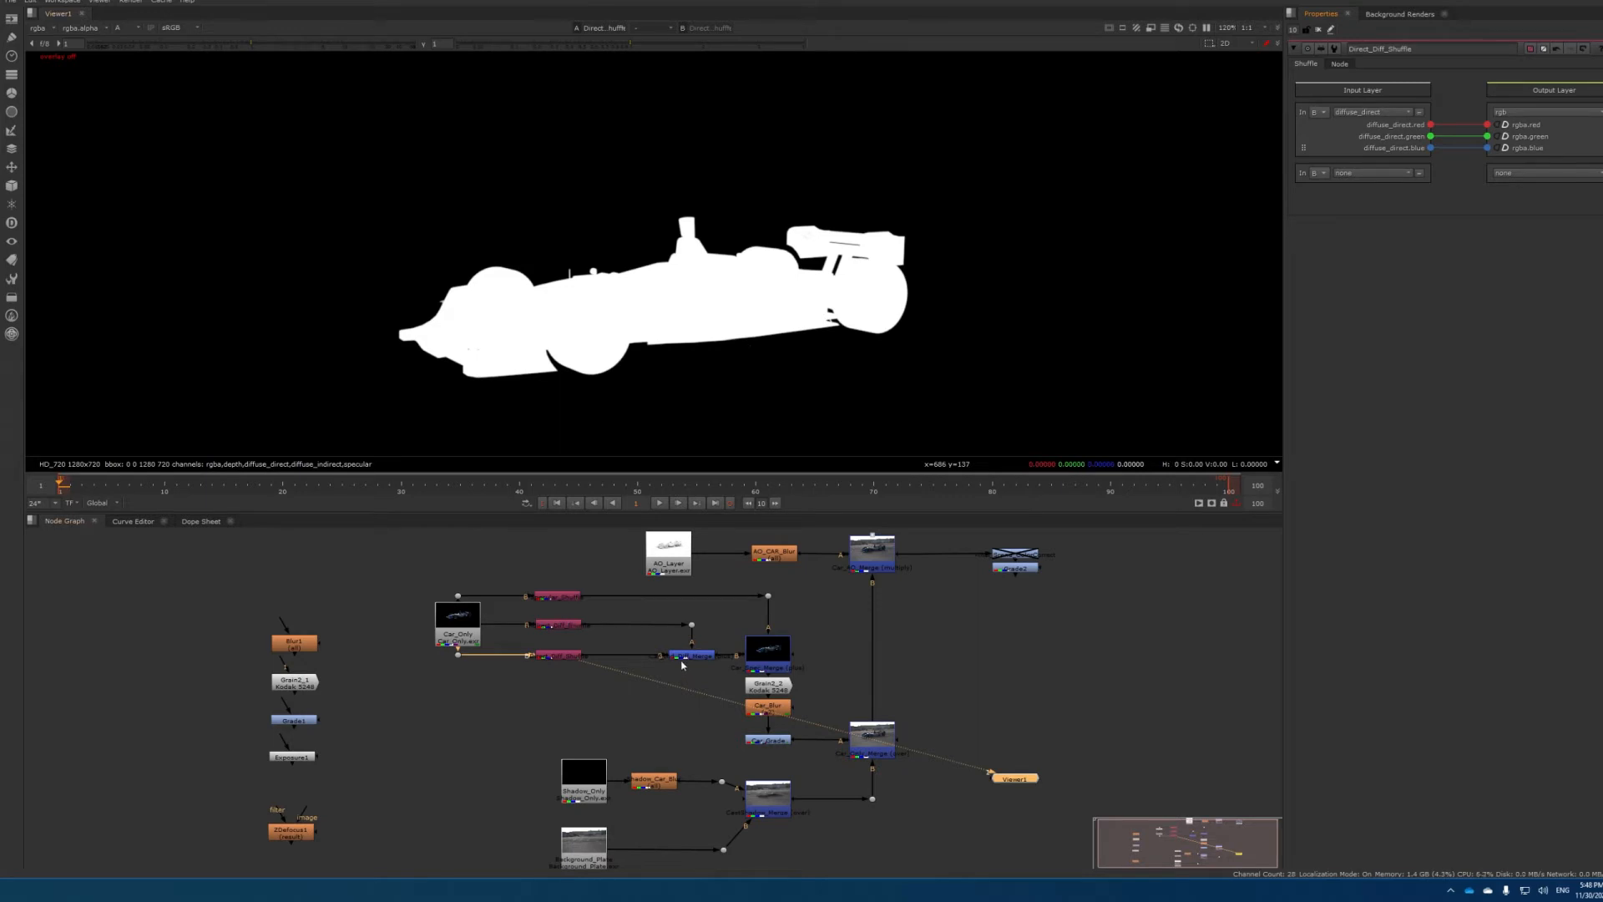
# Open the properties of Indirect_Diff_Shuffle and inspect its colour and alpha output in the viewer
pyautogui.doubleClick(551, 627)
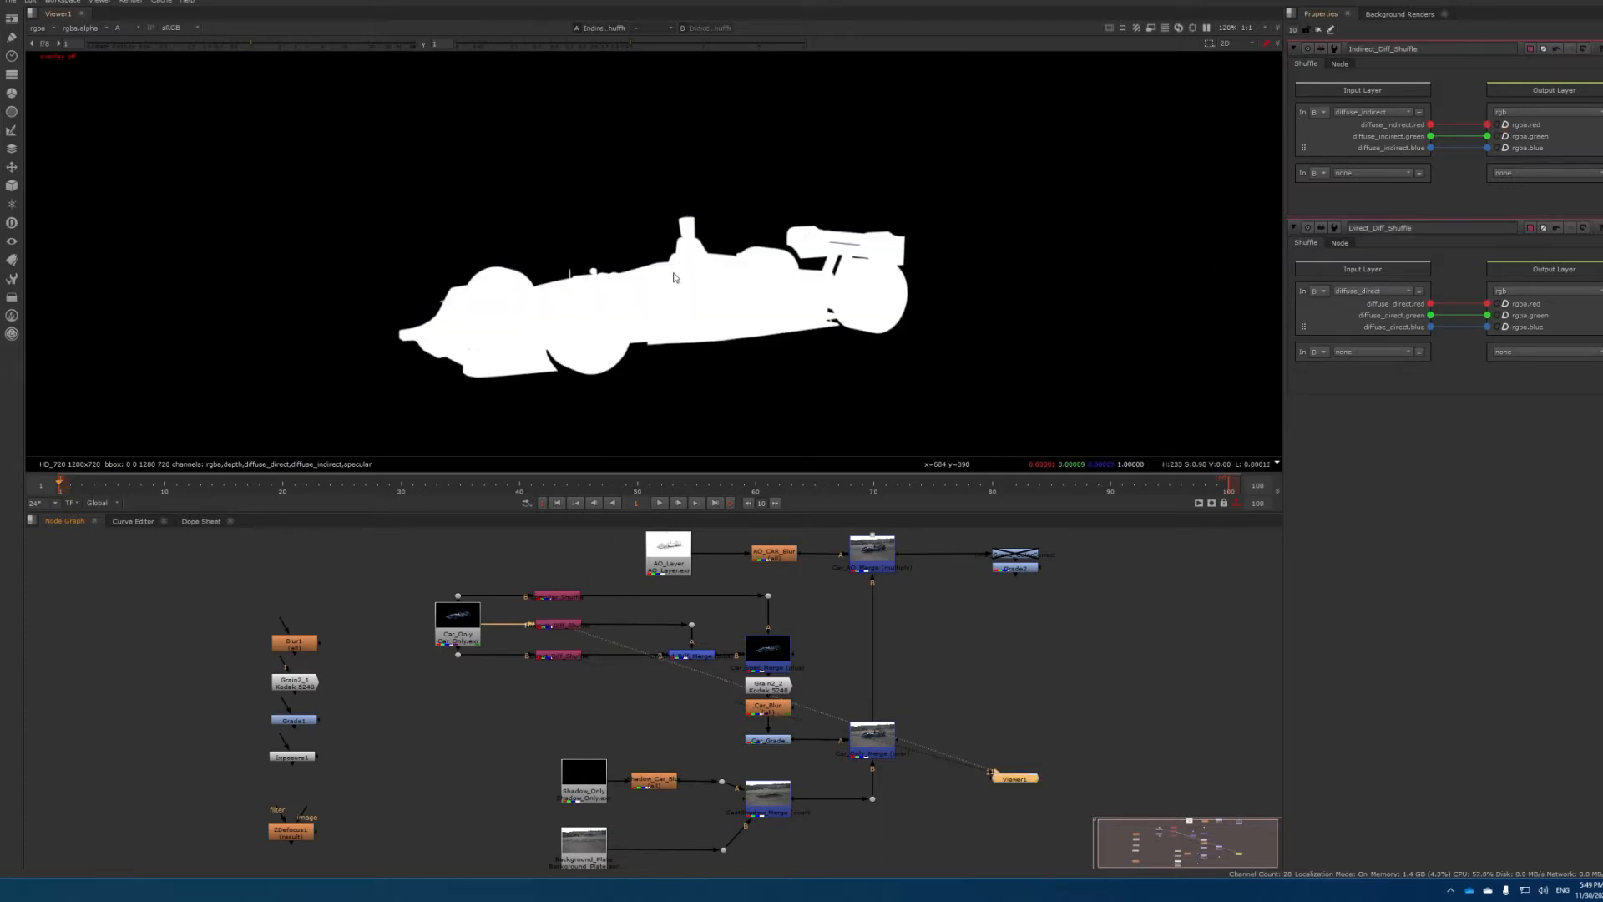
pyautogui.press('1')
pyautogui.press('a')
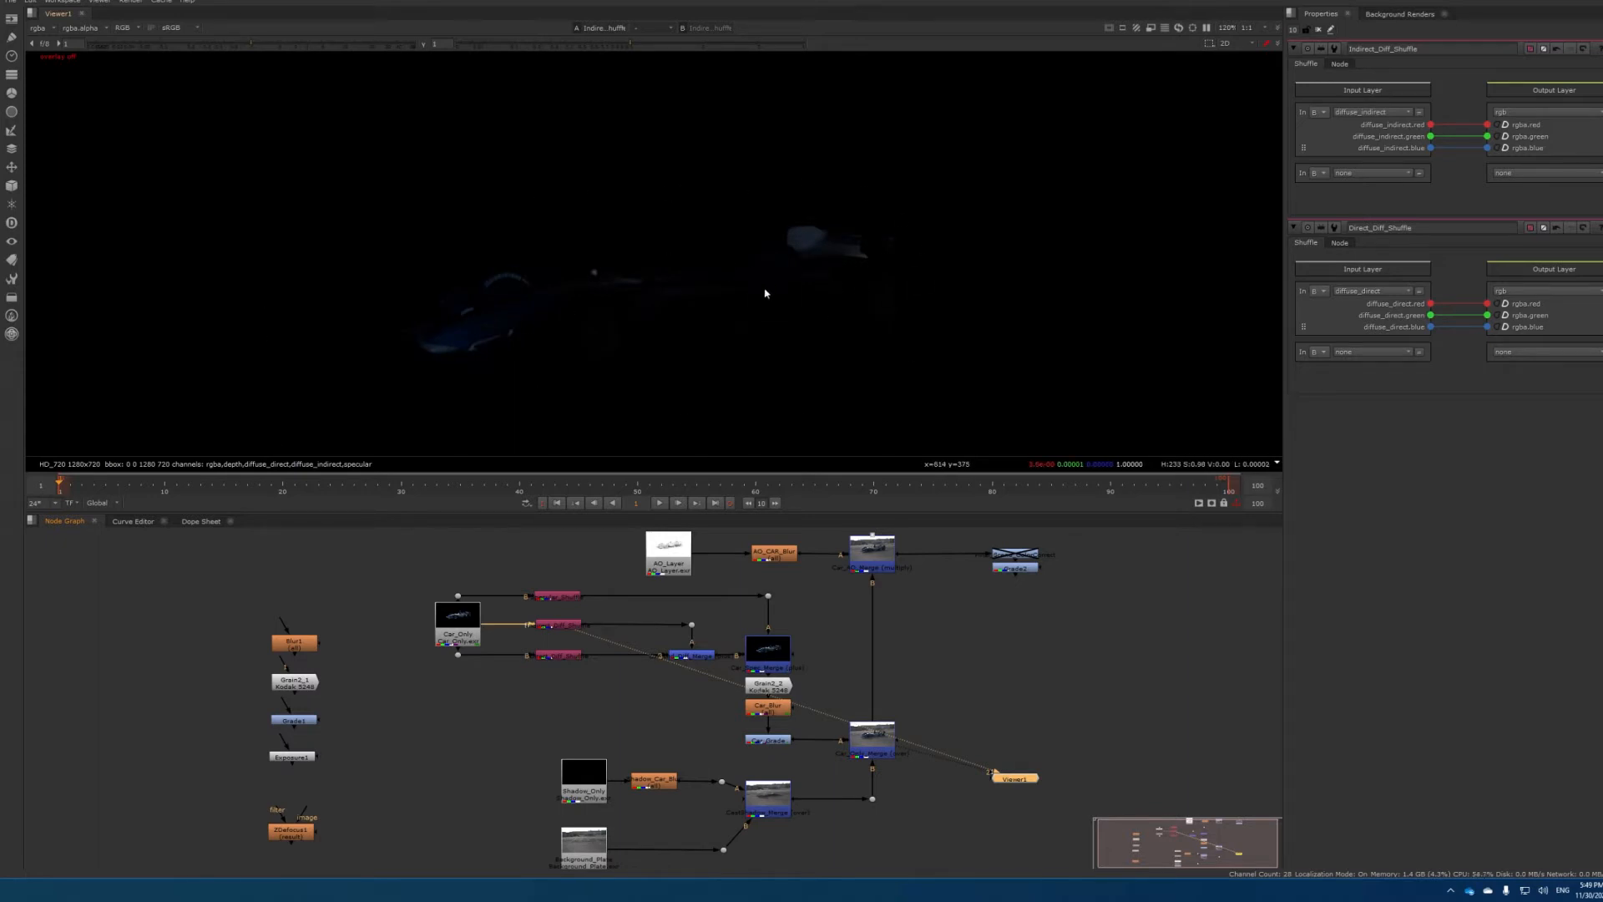
pyautogui.press('a')
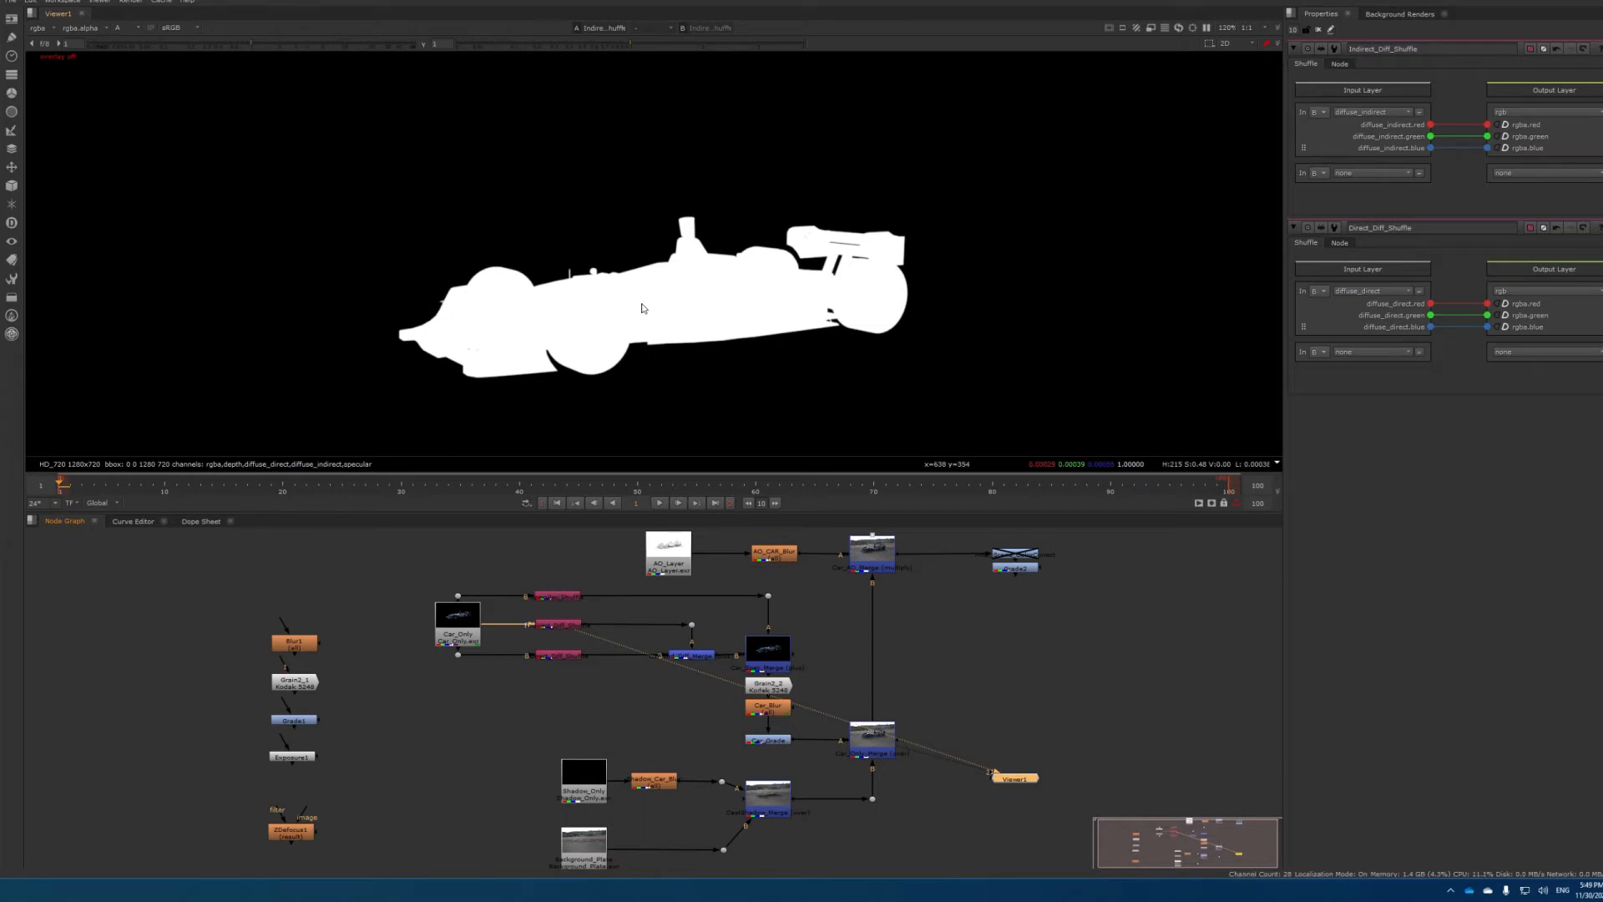
pyautogui.press('a')
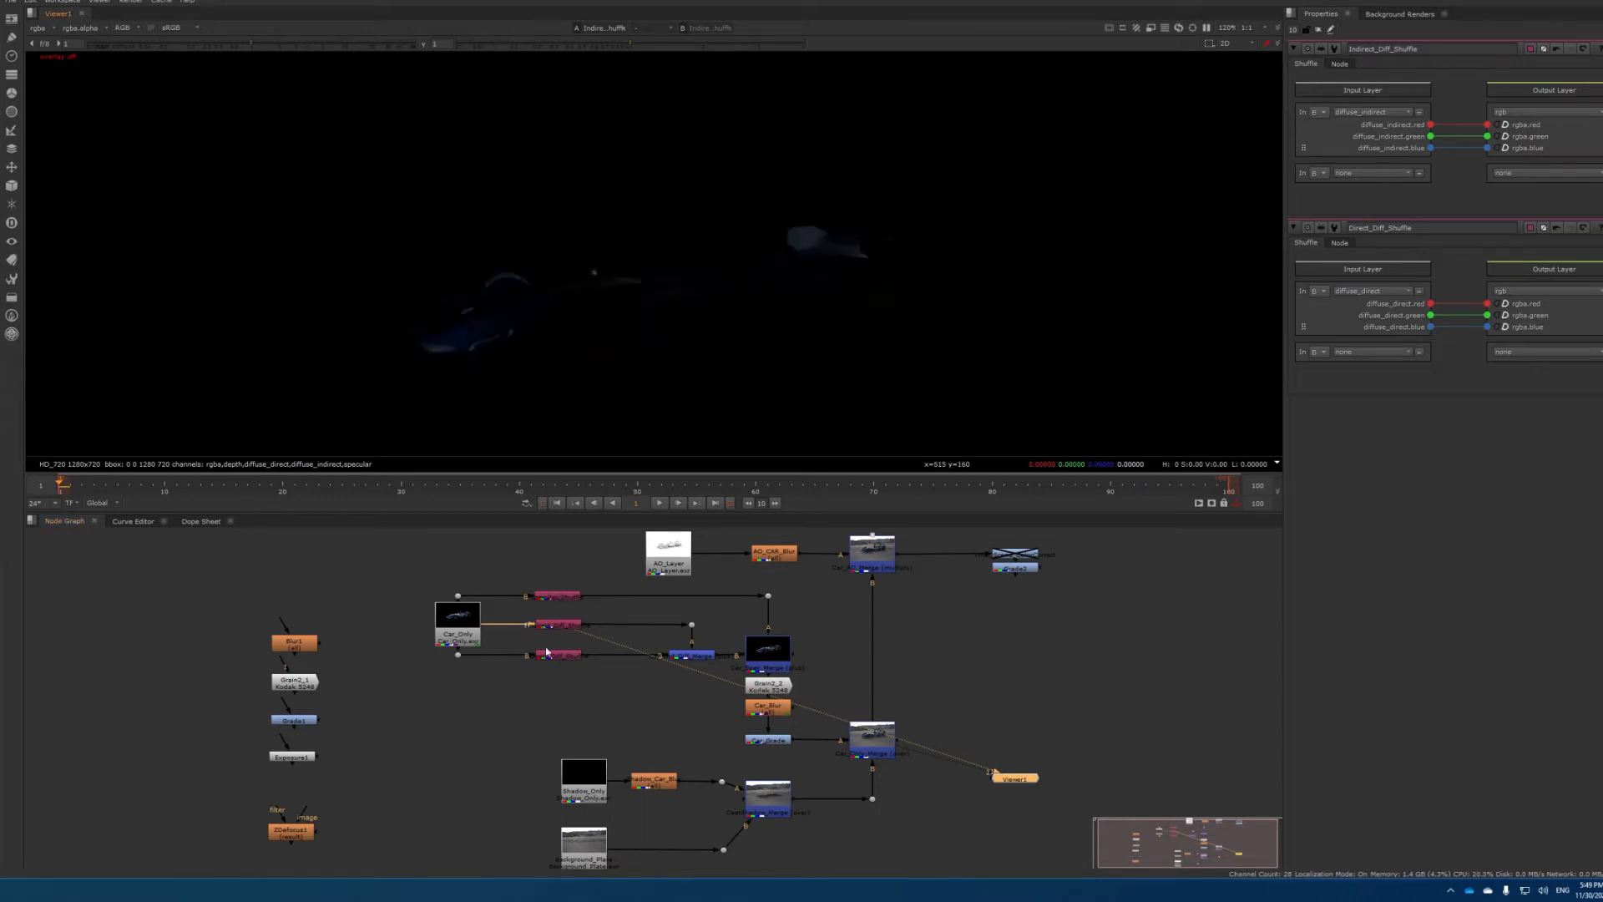
# Open the properties of Specular_Shuffle and inspect its colour and alpha output in the viewer
pyautogui.click(554, 596)
pyautogui.press('1')
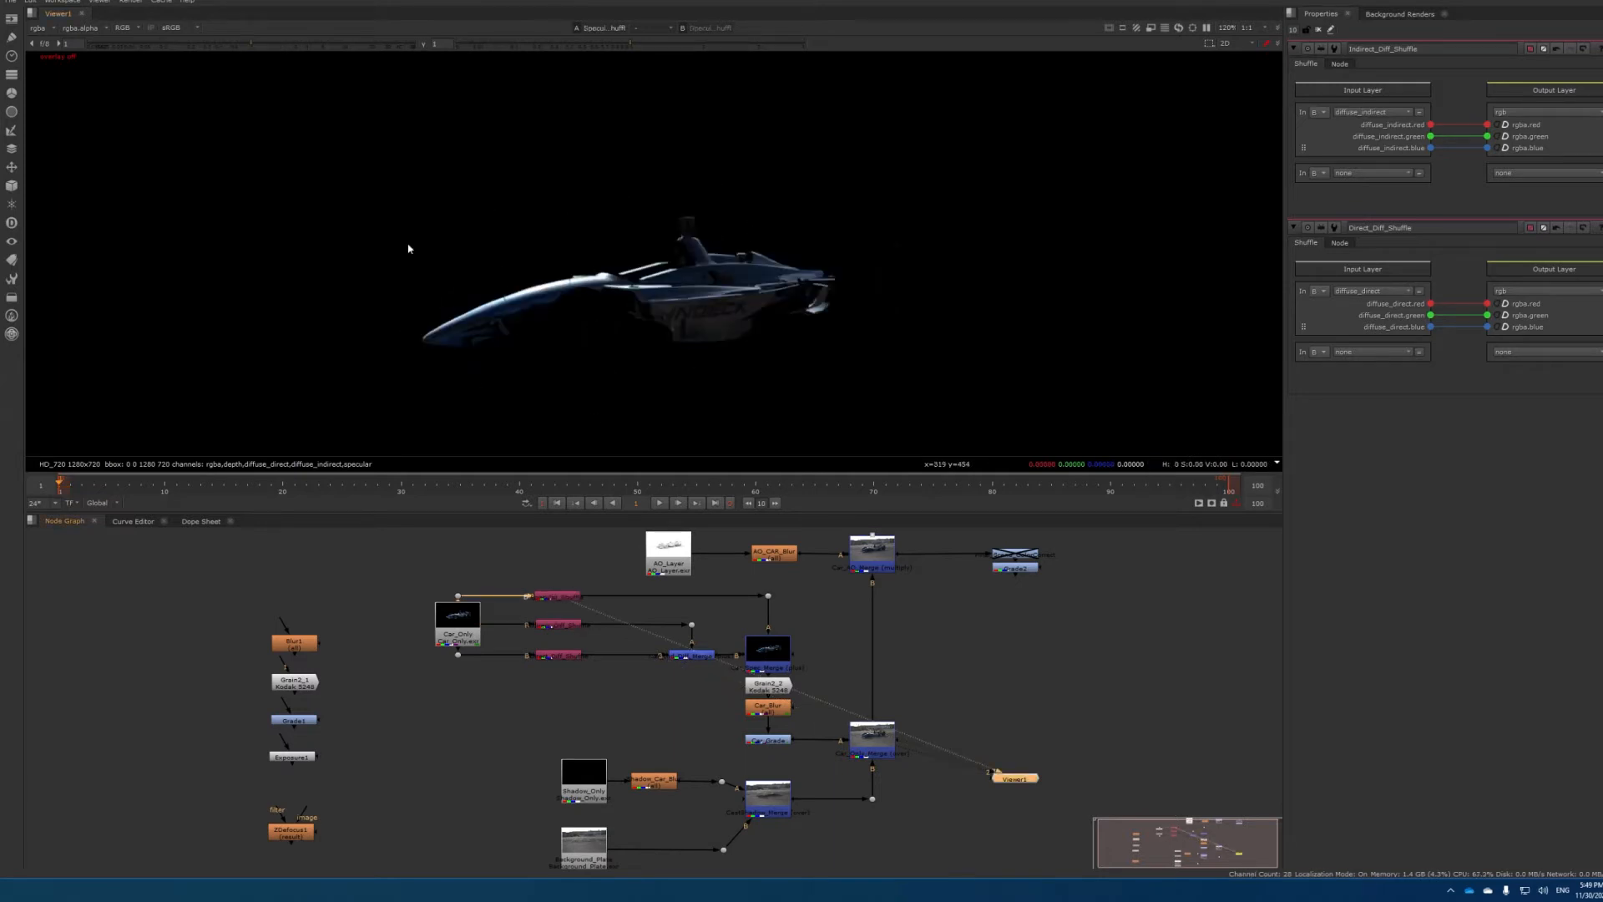
pyautogui.doubleClick(551, 601)
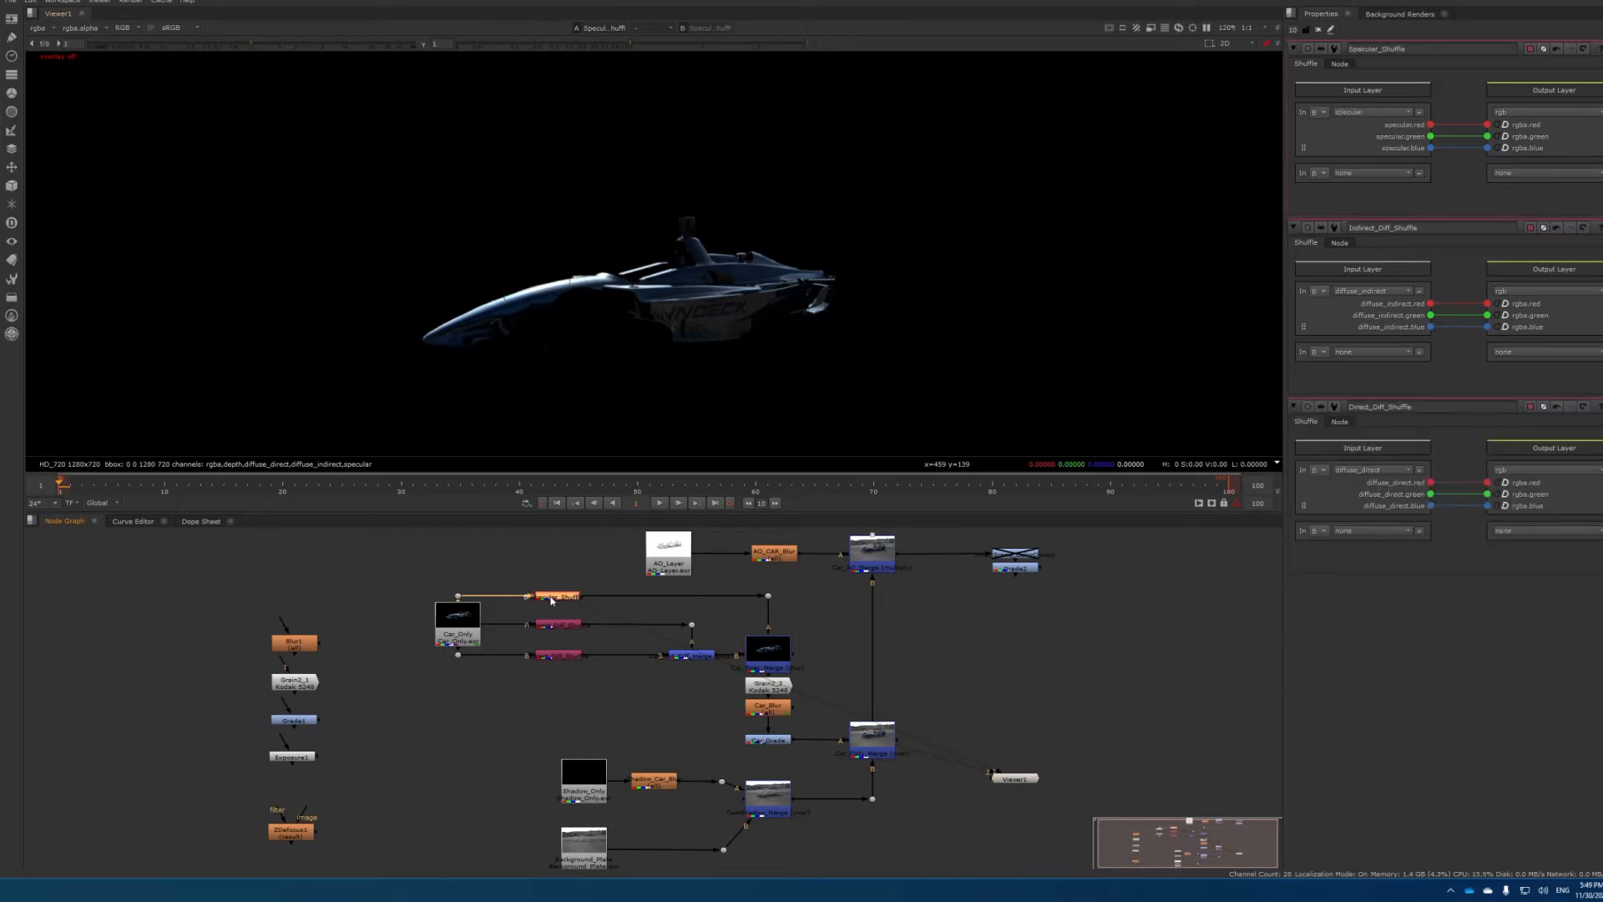
pyautogui.rightClick(1539, 160)
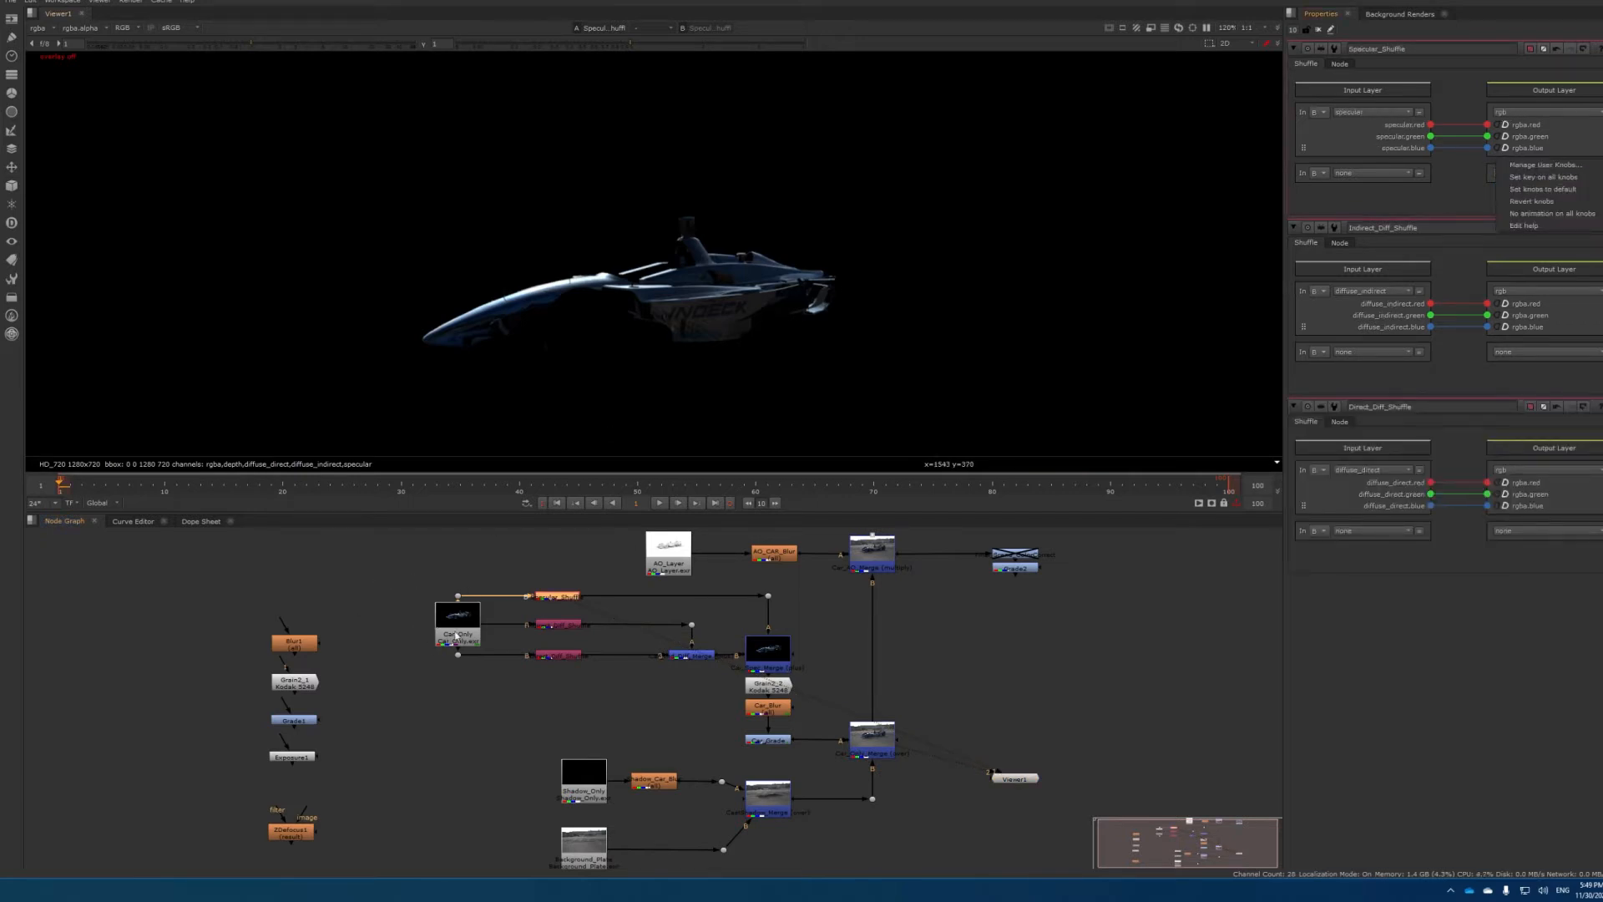
pyautogui.click(725, 237)
pyautogui.press('a')
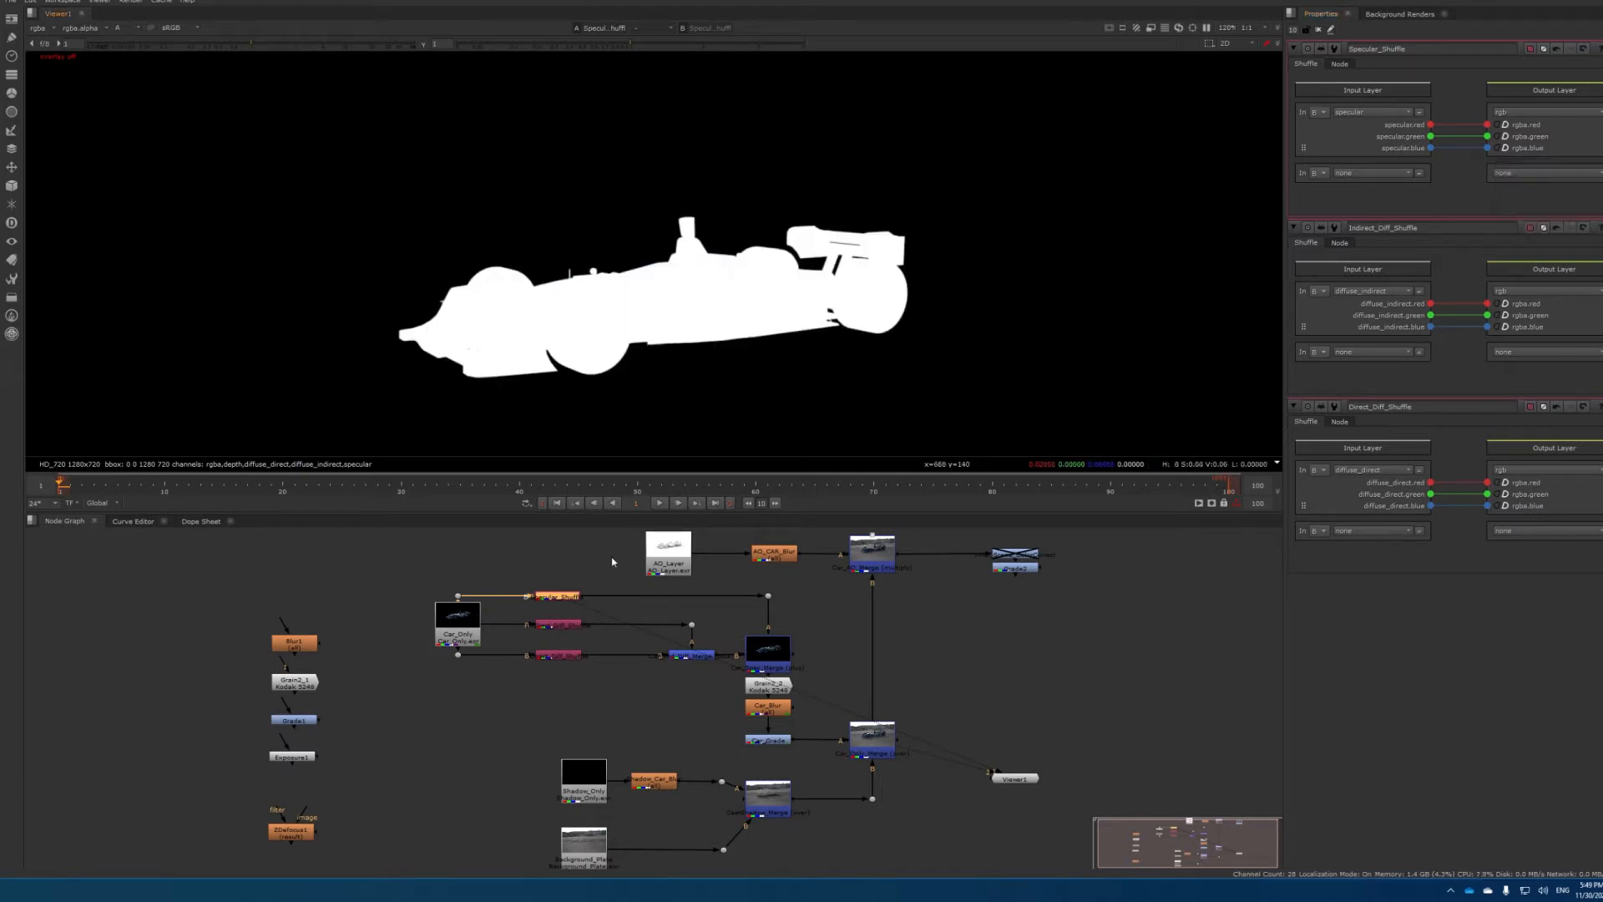
# Compare the alpha of Indirect_Diff_Shuffle and Direct_Diff_Shuffle, and examine the matte edge around the cockpit closely
pyautogui.click(559, 625)
pyautogui.press('1')
pyautogui.click(581, 612)
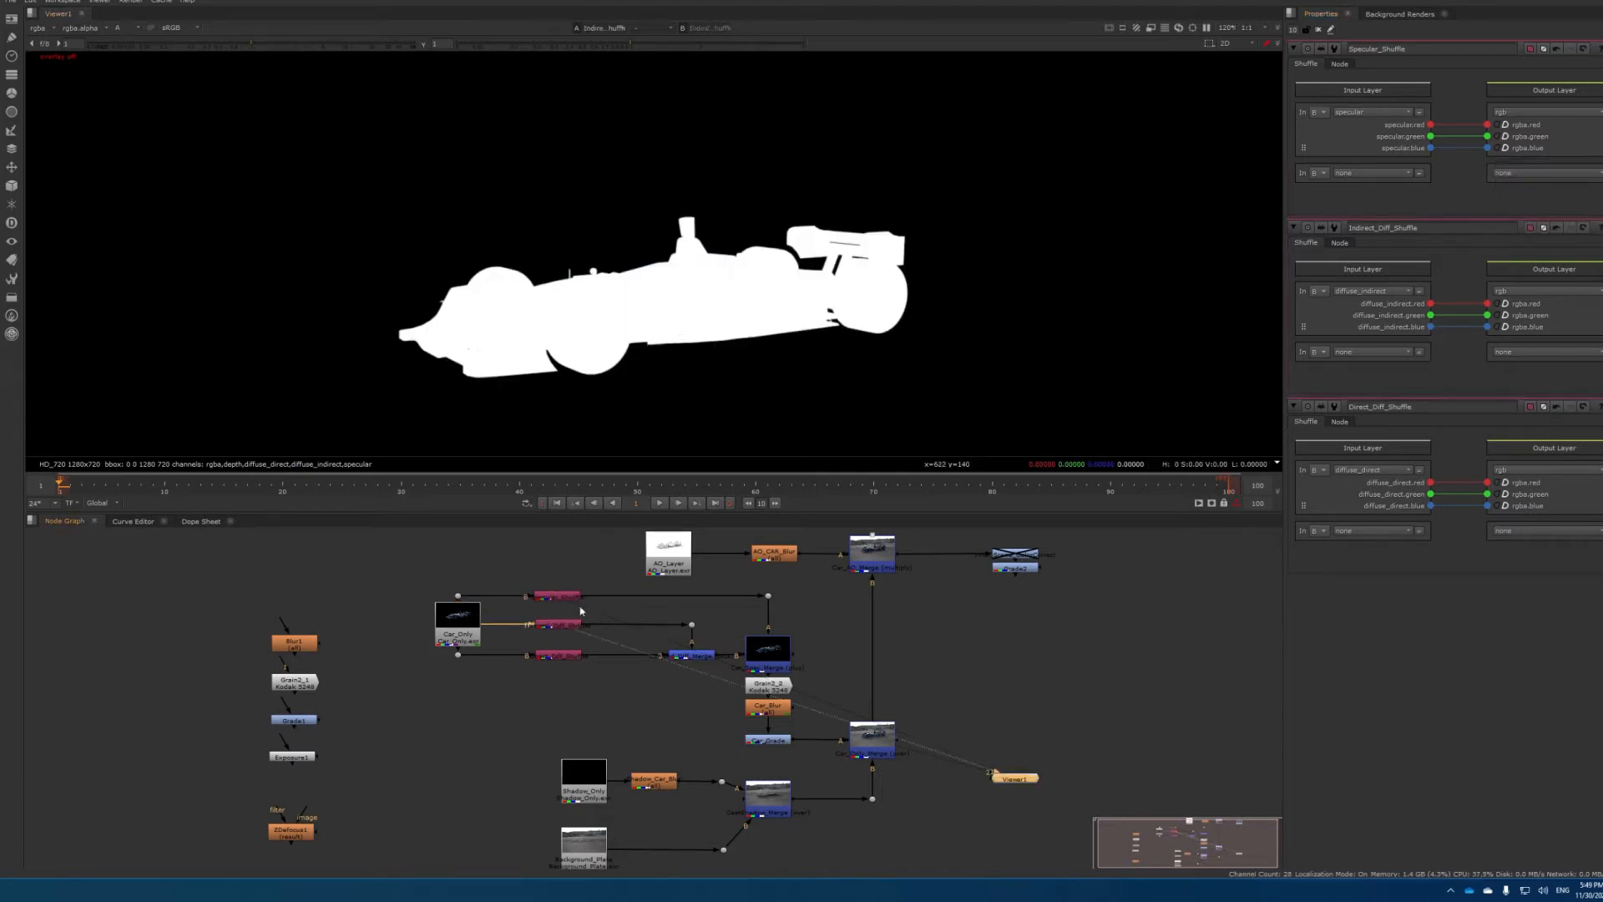
pyautogui.click(557, 655)
pyautogui.press('1')
pyautogui.scroll(6, 681, 246)
pyautogui.scroll(7, 680, 284)
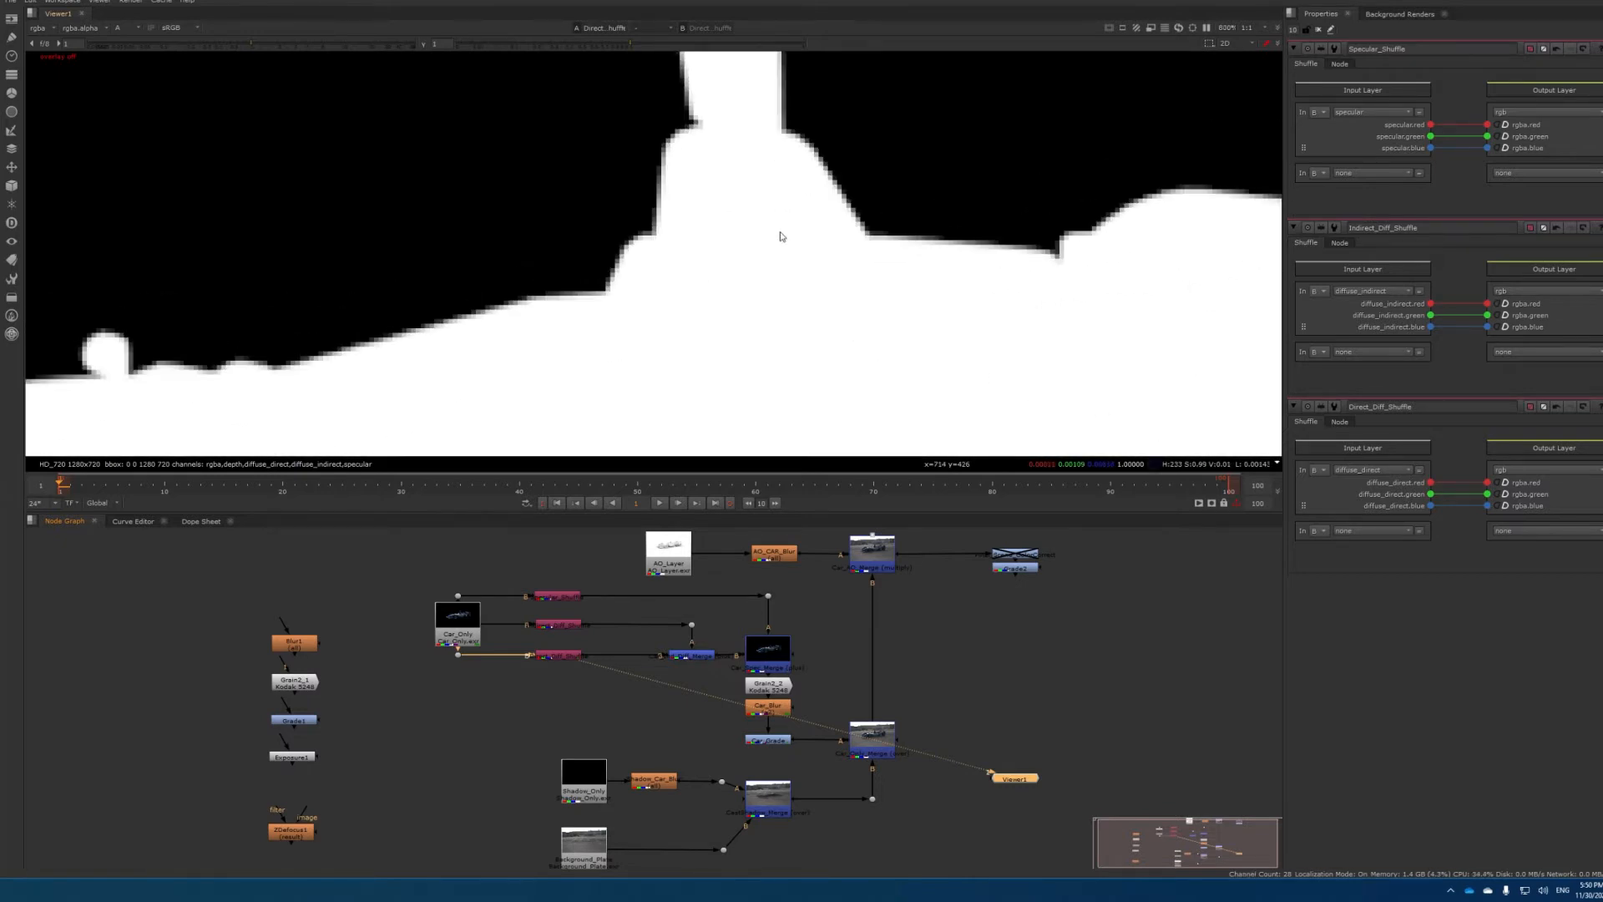
# Examine the anti-aliased matte edge beside the cockpit in the alpha of Direct_Diff_Shuffle
pyautogui.scroll(-2, 577, 323)
pyautogui.moveTo(575, 321); pyautogui.dragTo(531, 319, button='middle')
pyautogui.scroll(2, 547, 368)
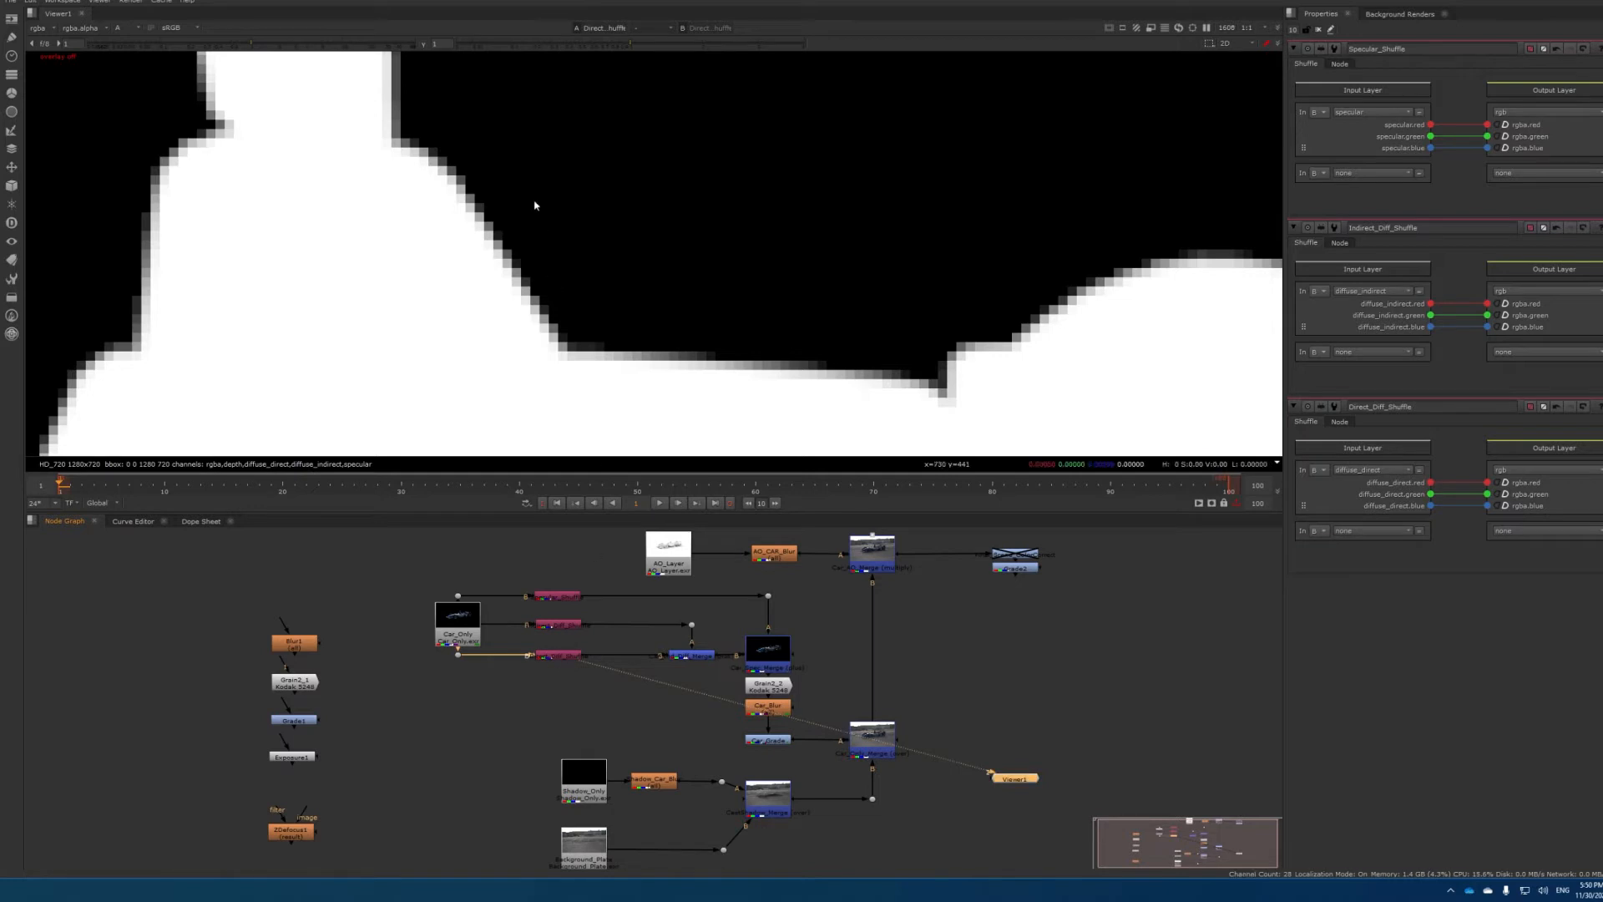
pyautogui.scroll(2, 526, 263)
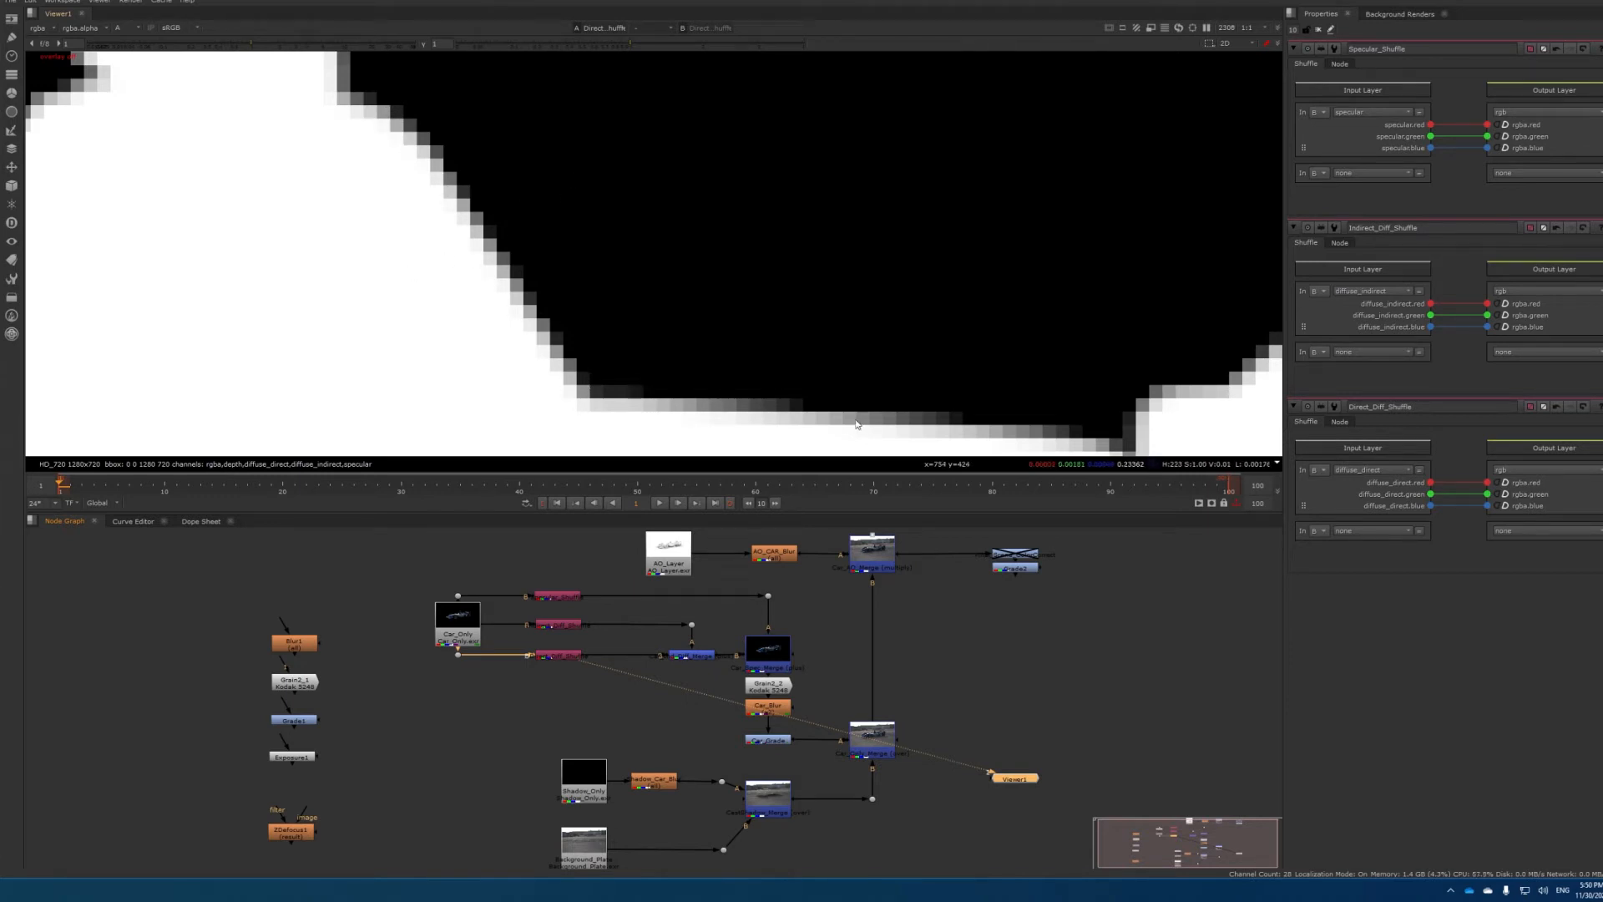
pyautogui.scroll(-1, 445, 180)
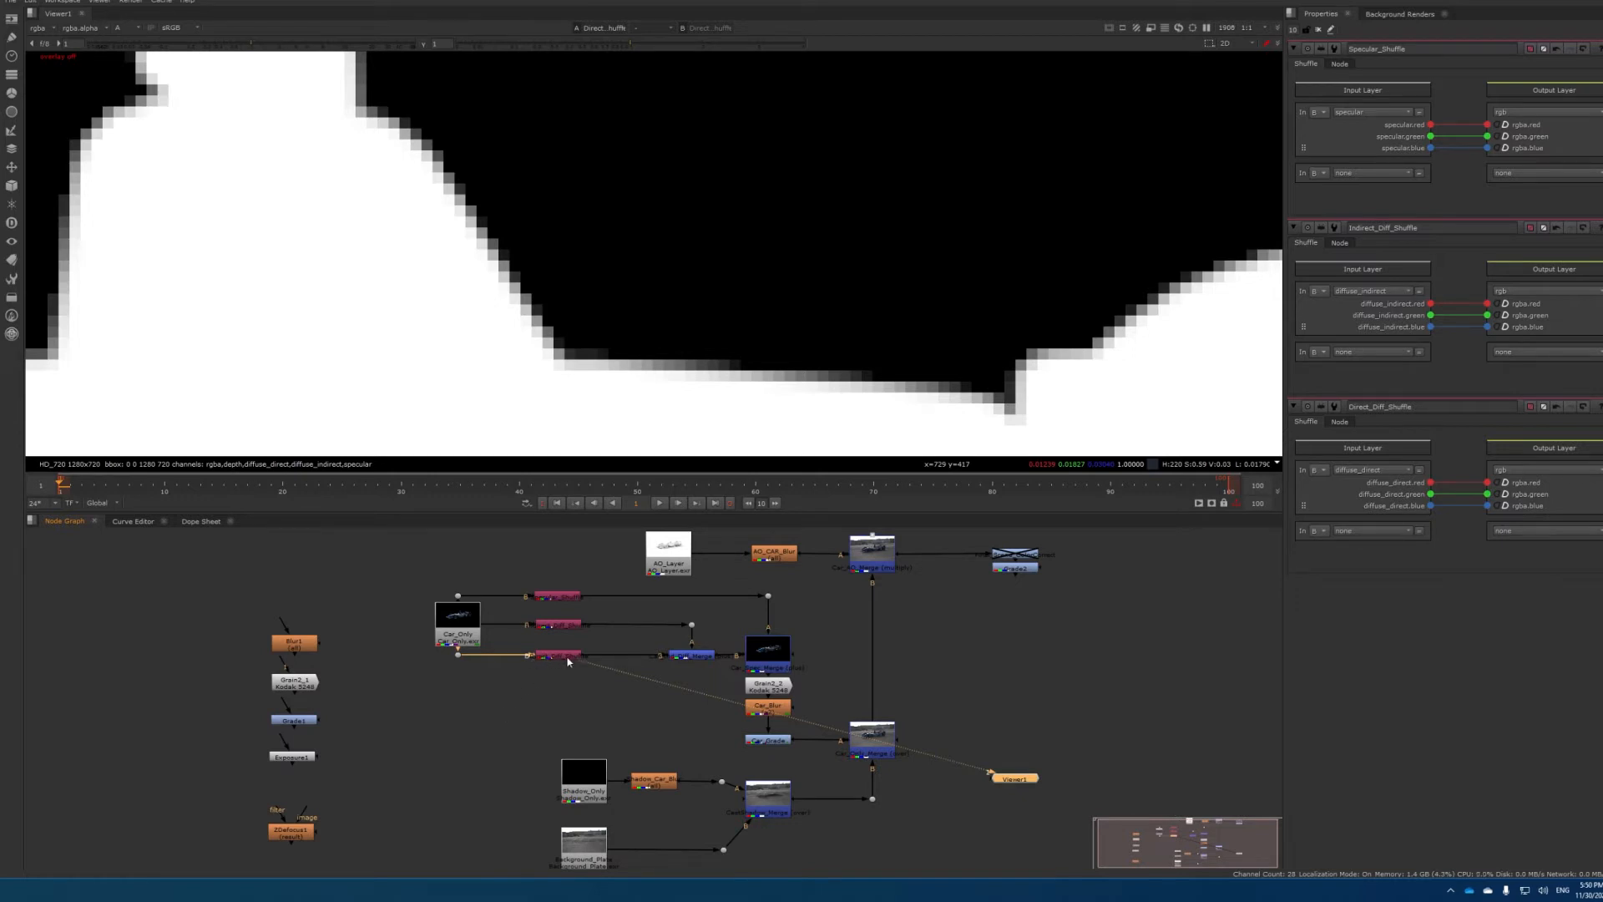
# View the alpha of the merge combining the direct and indirect diffuse, and compare its cockpit edge pixels with Direct_Diff_Shuffle's
pyautogui.click(699, 654)
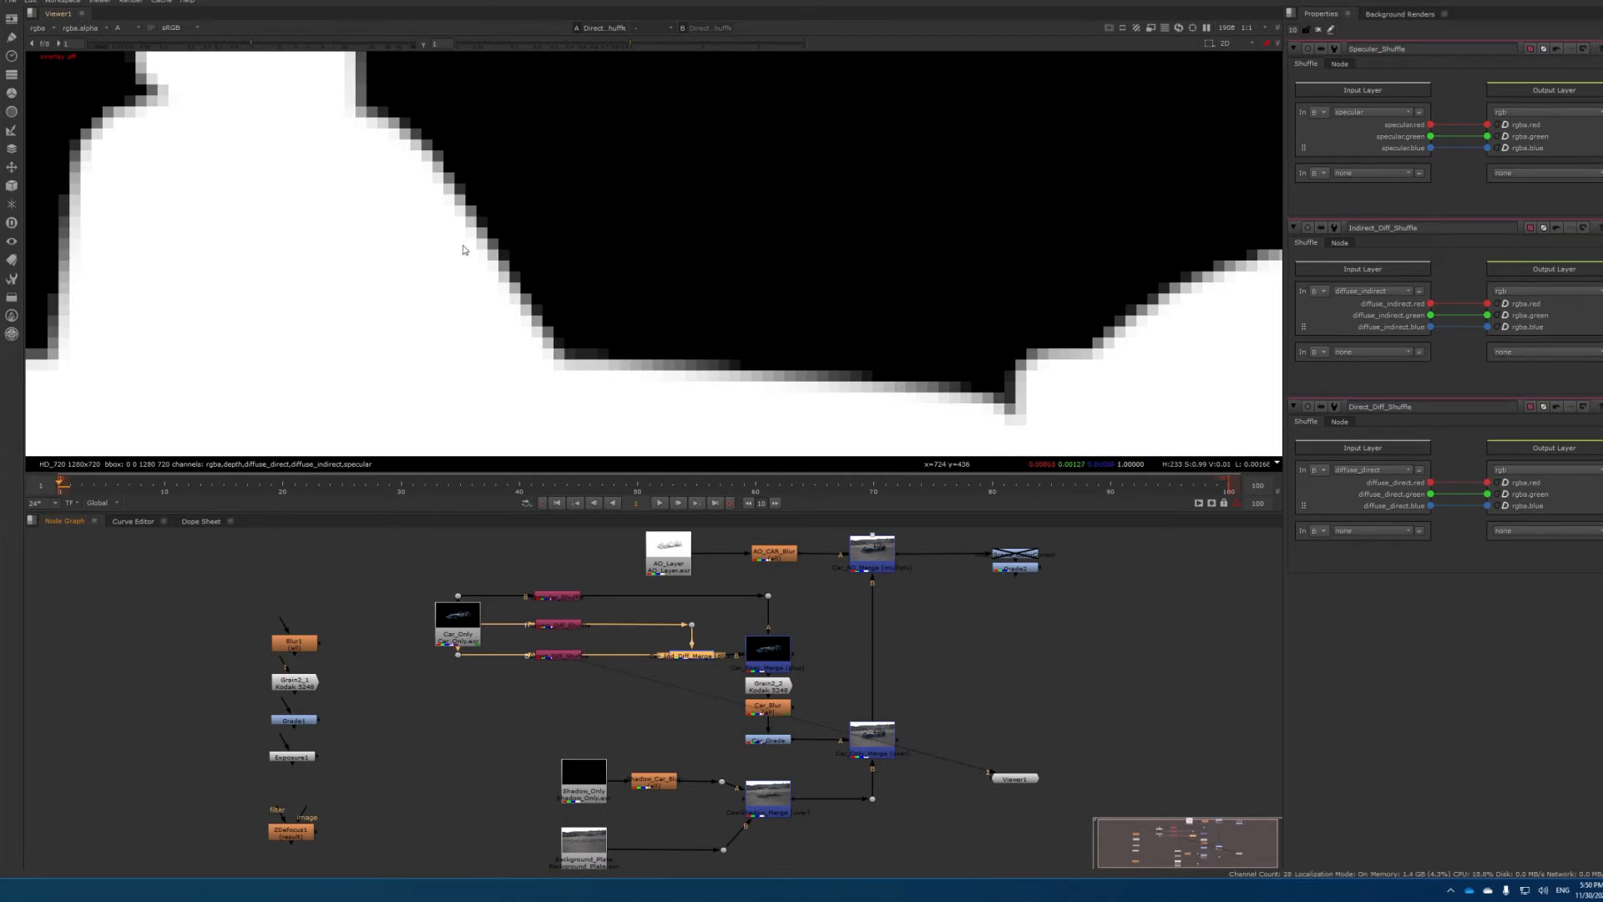
pyautogui.scroll(5, 478, 215)
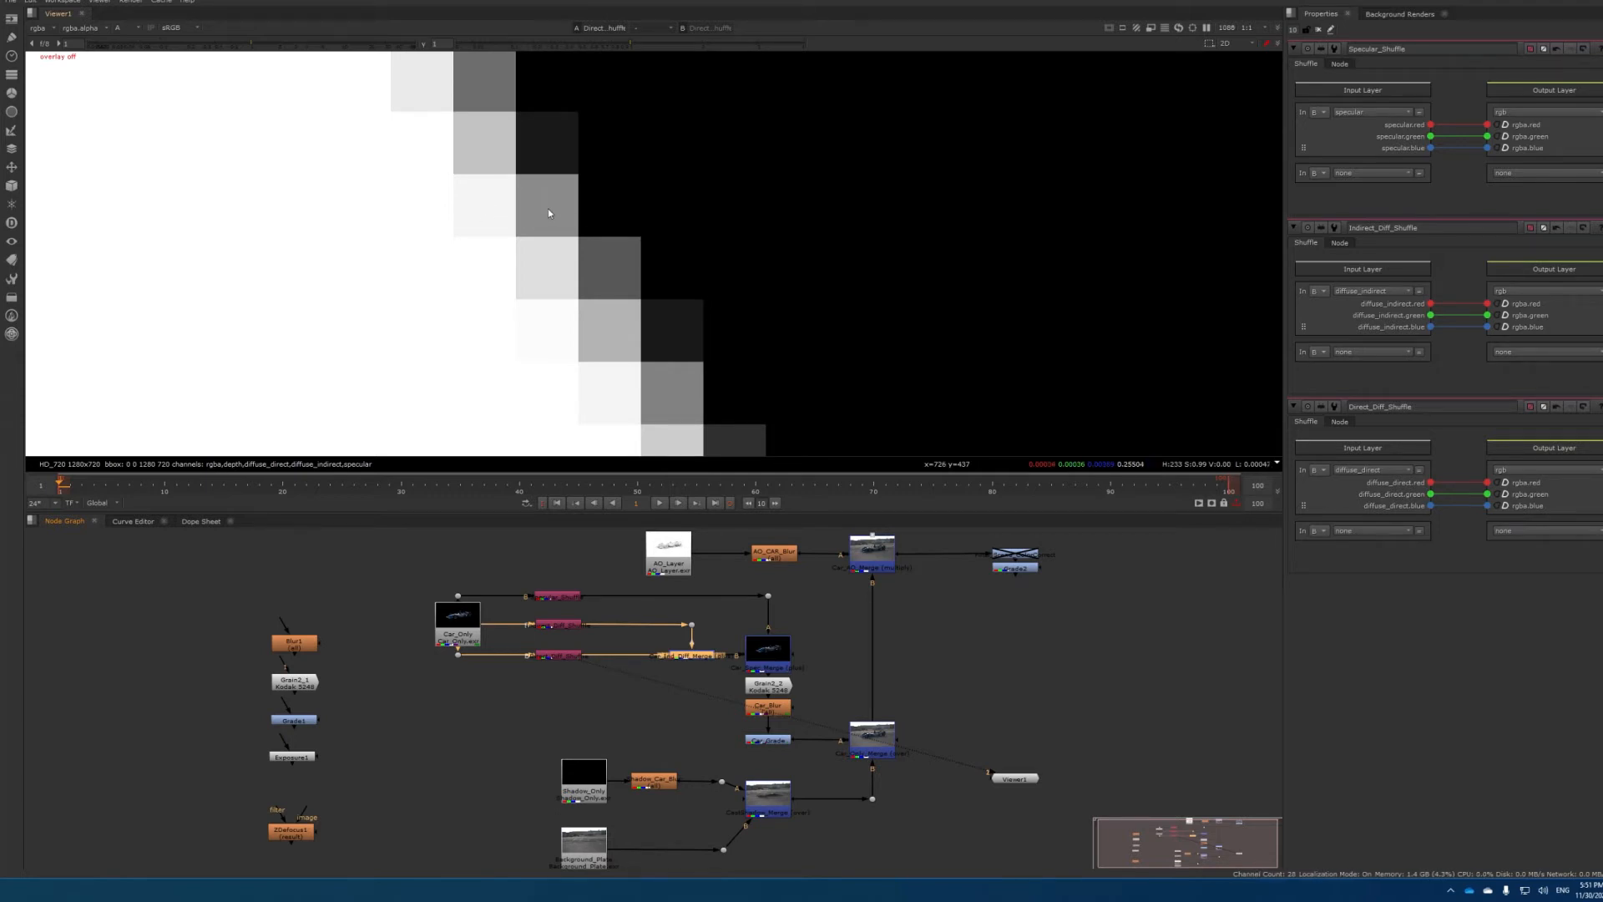
pyautogui.scroll(-2, 837, 283)
pyautogui.scroll(-4, 763, 276)
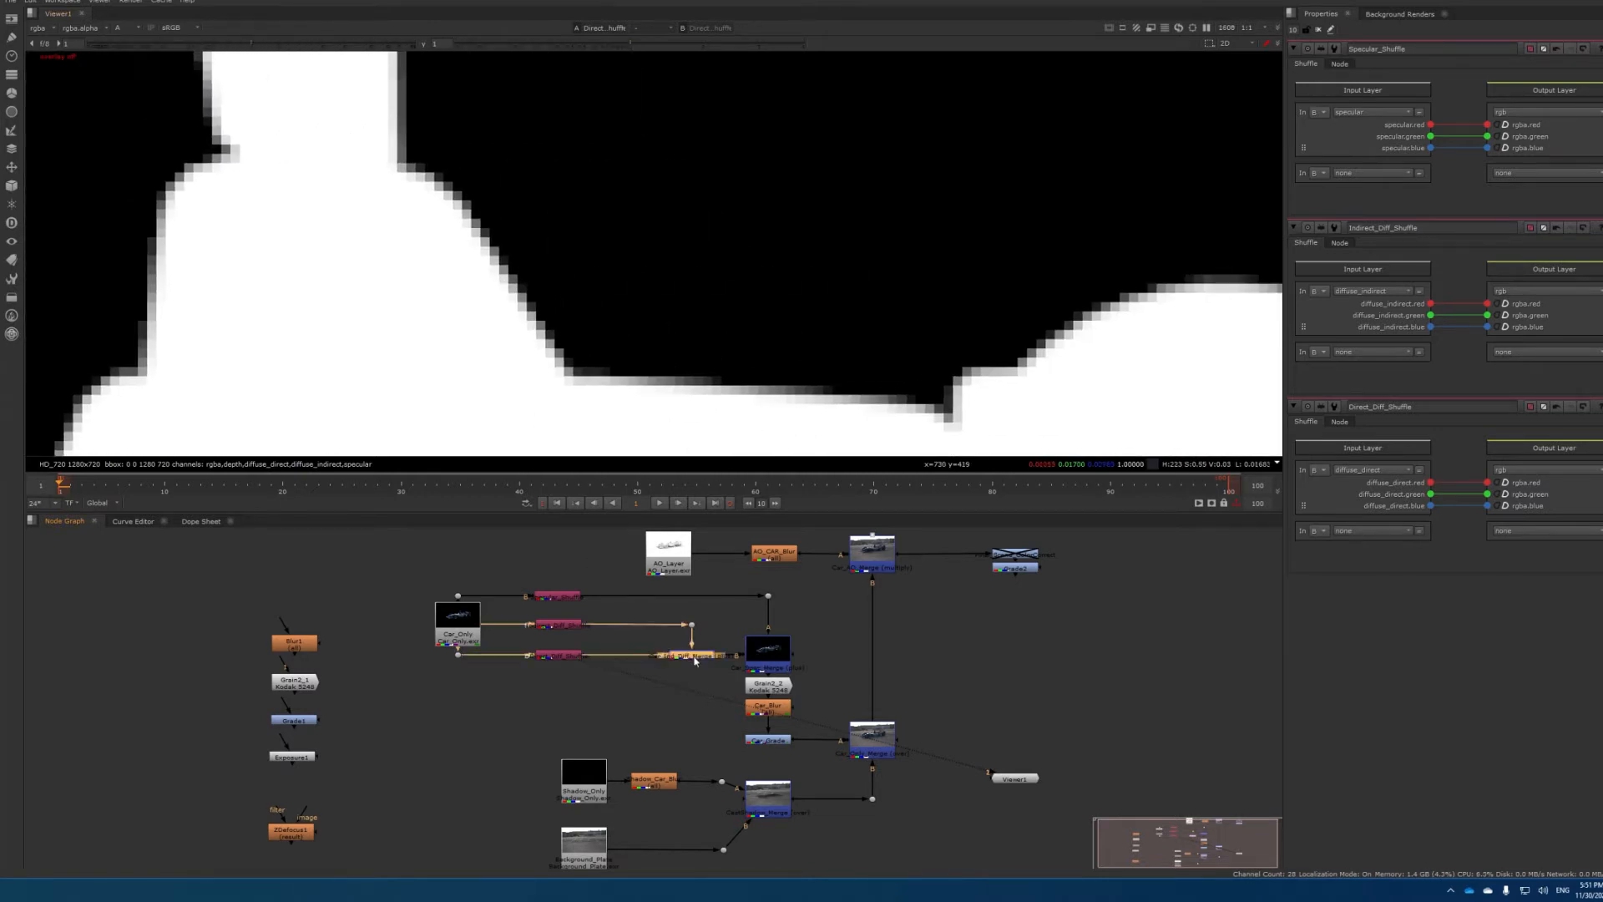
pyautogui.scroll(3, 528, 292)
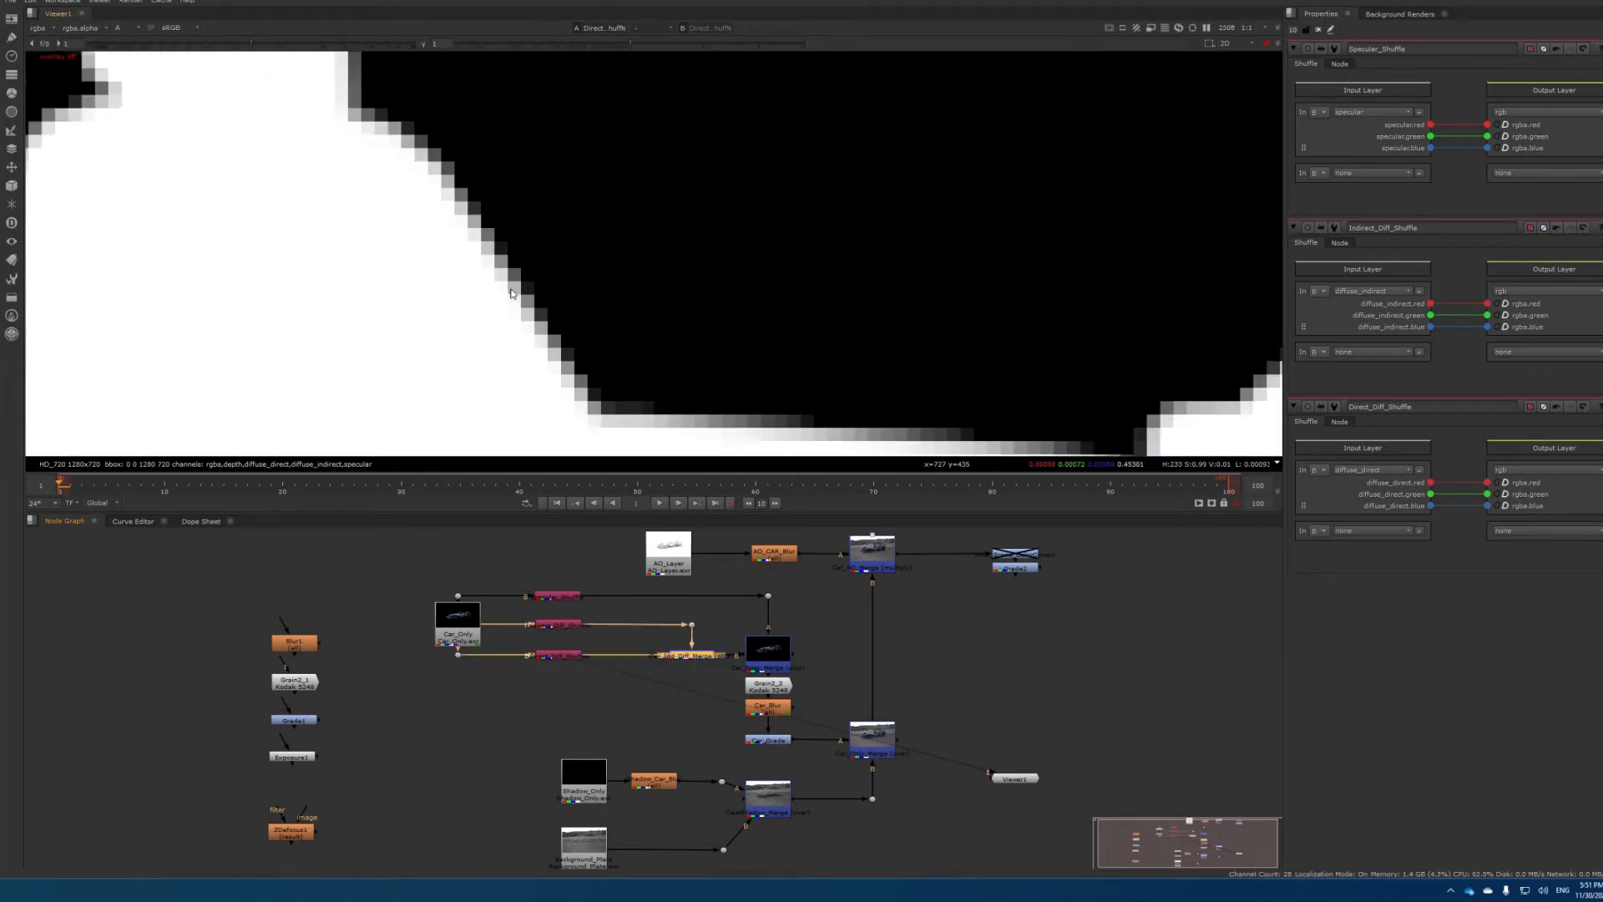
pyautogui.press('1')
pyautogui.scroll(2, 529, 282)
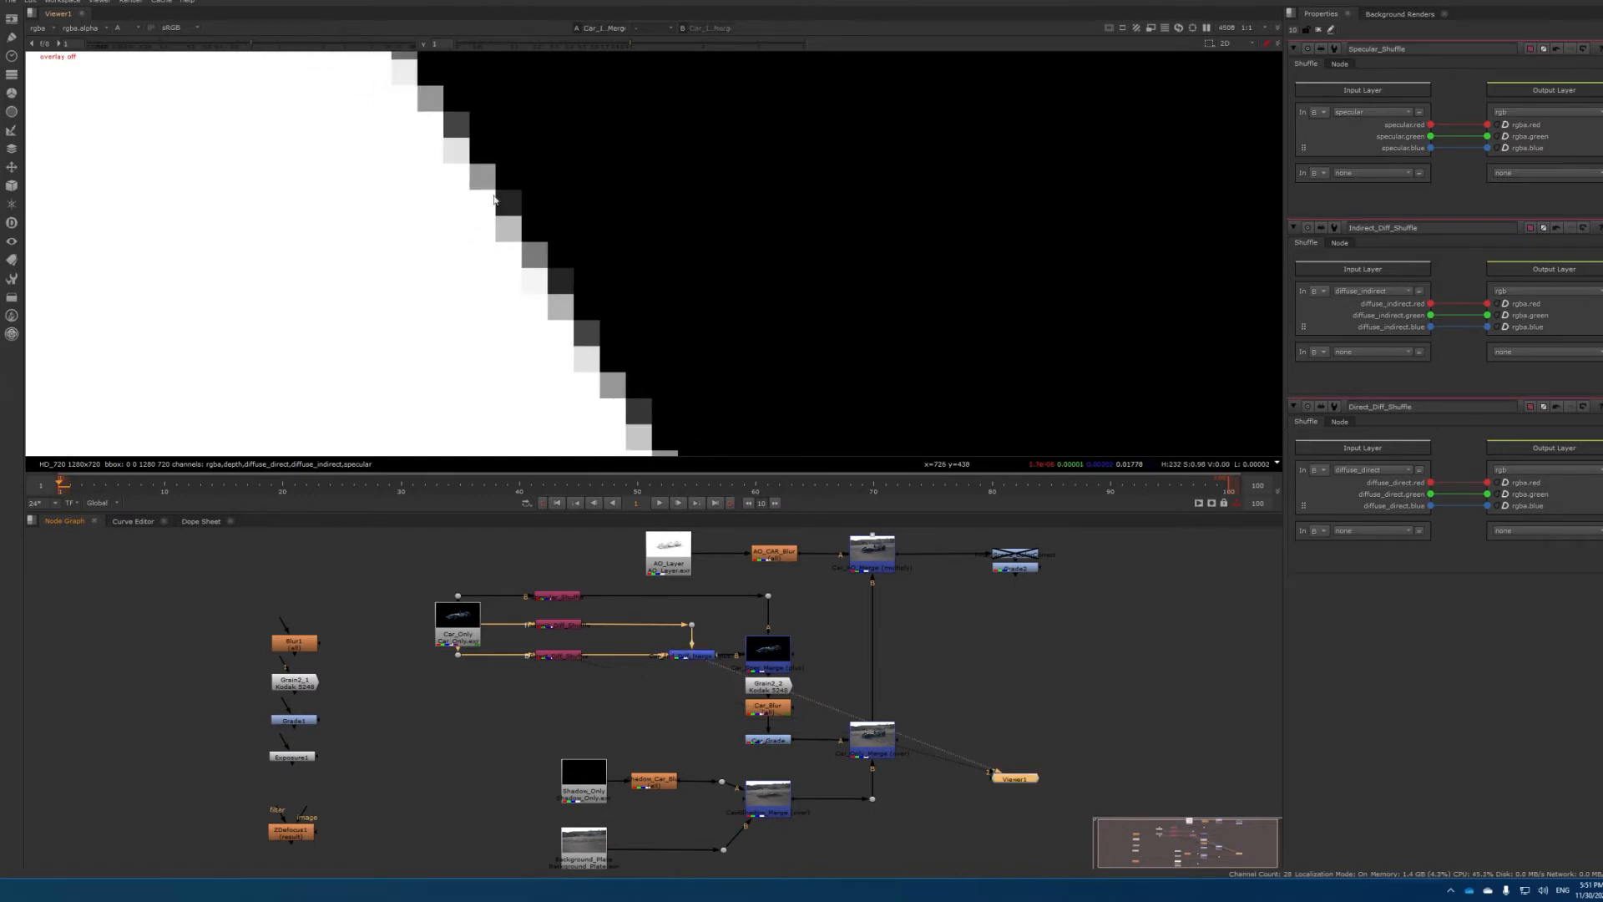
pyautogui.scroll(-2, 547, 276)
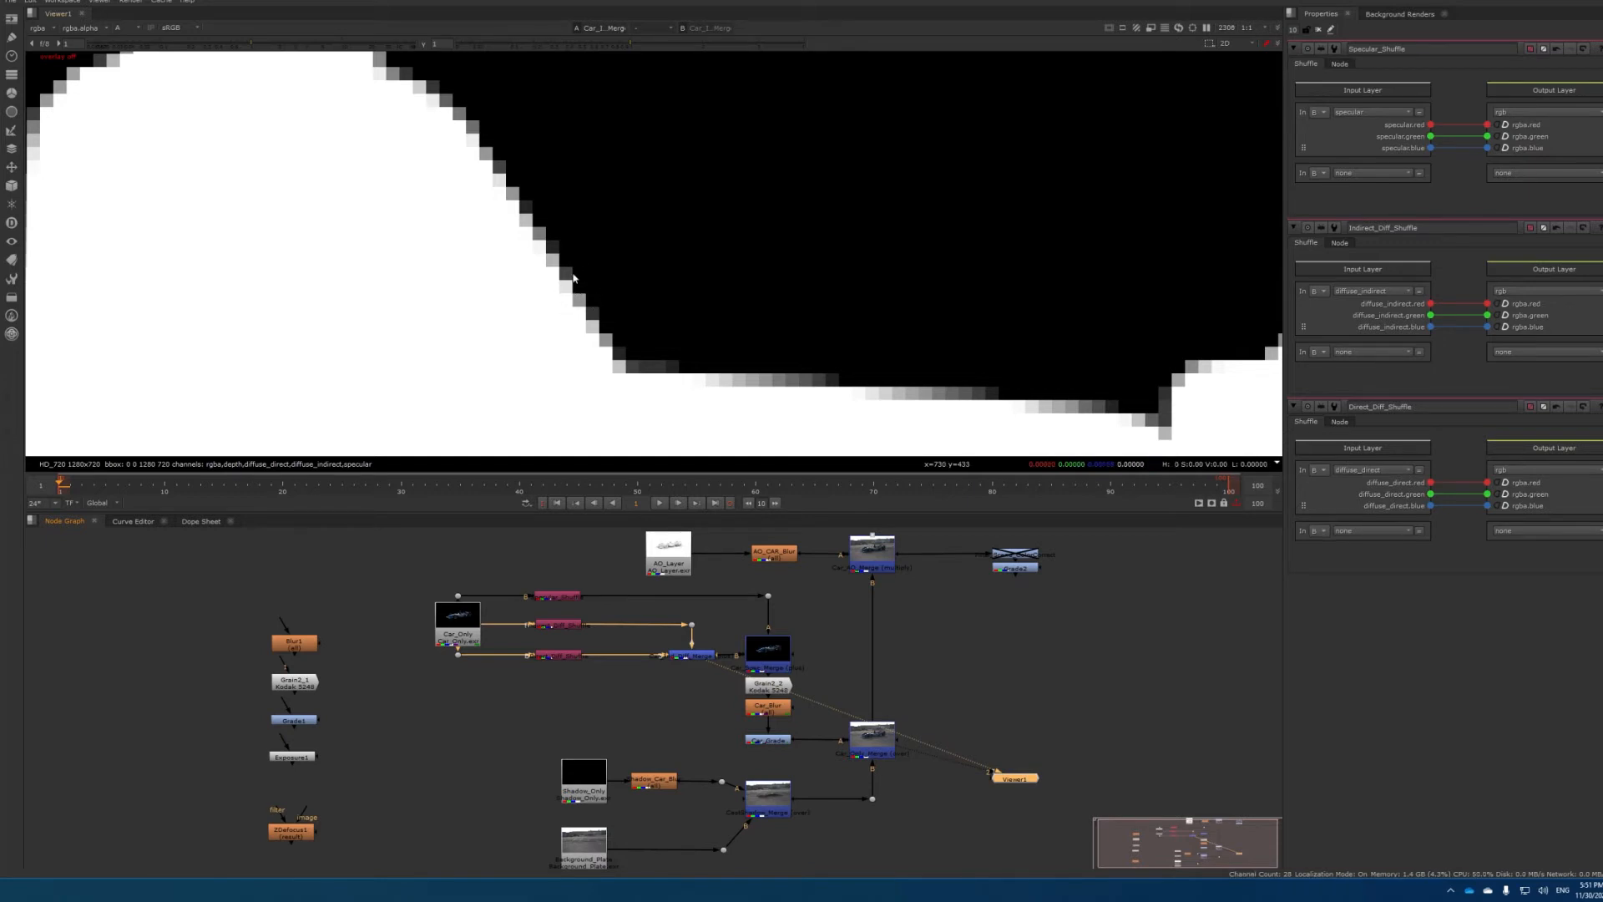
pyautogui.scroll(3, 573, 278)
# View the alpha of Car_Spec_Merge and examine the same cockpit edge pixels closely
pyautogui.click(765, 632)
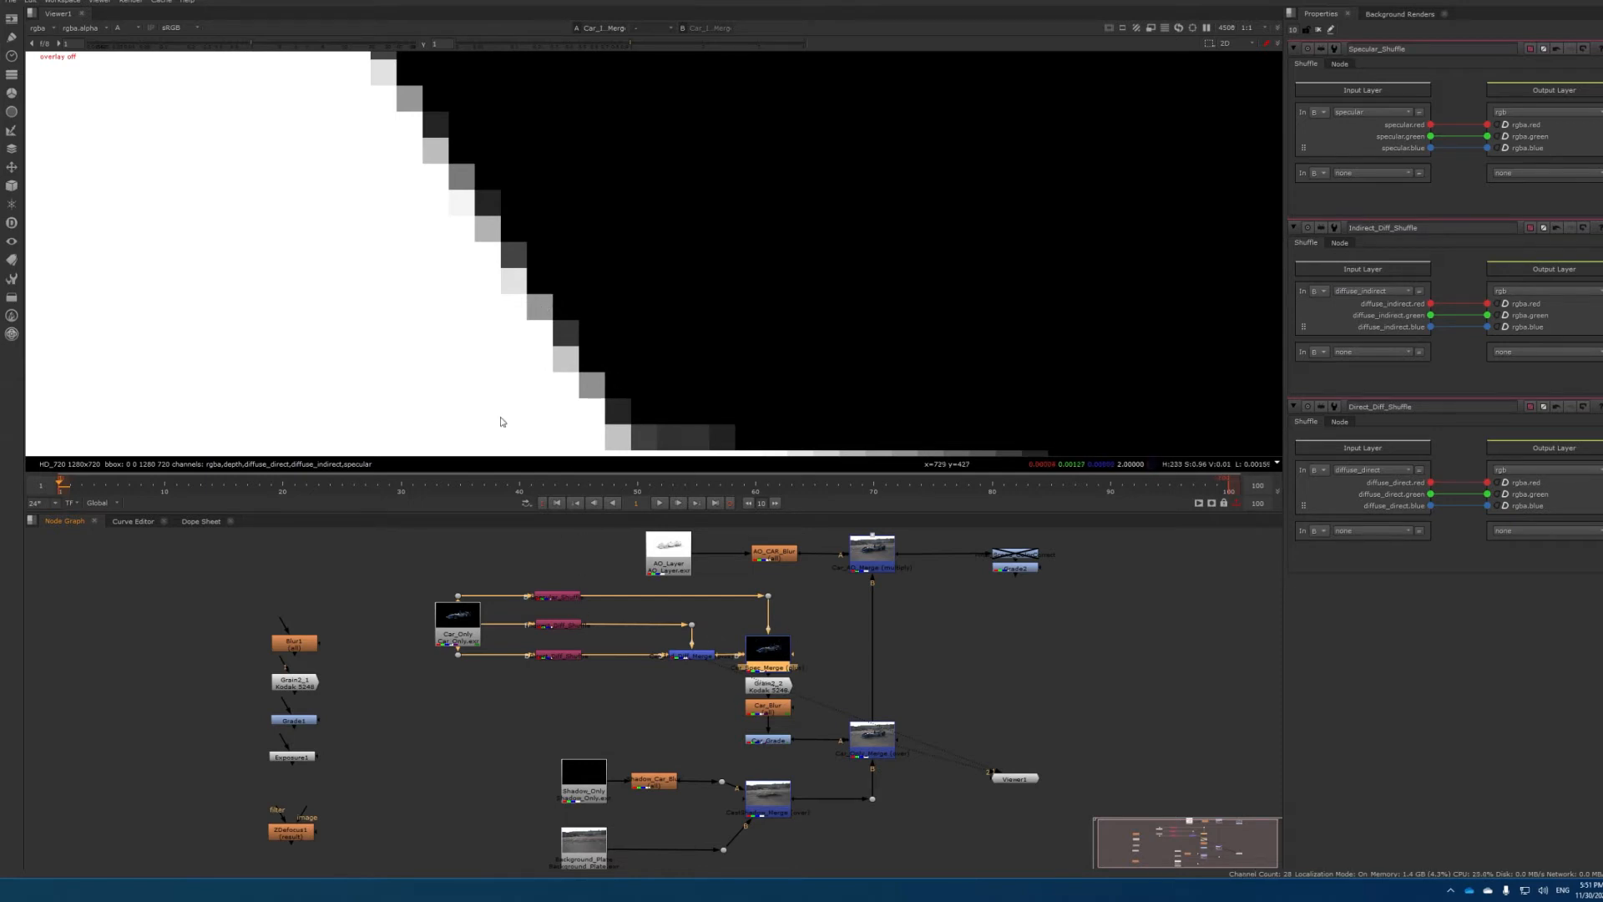
pyautogui.press('1')
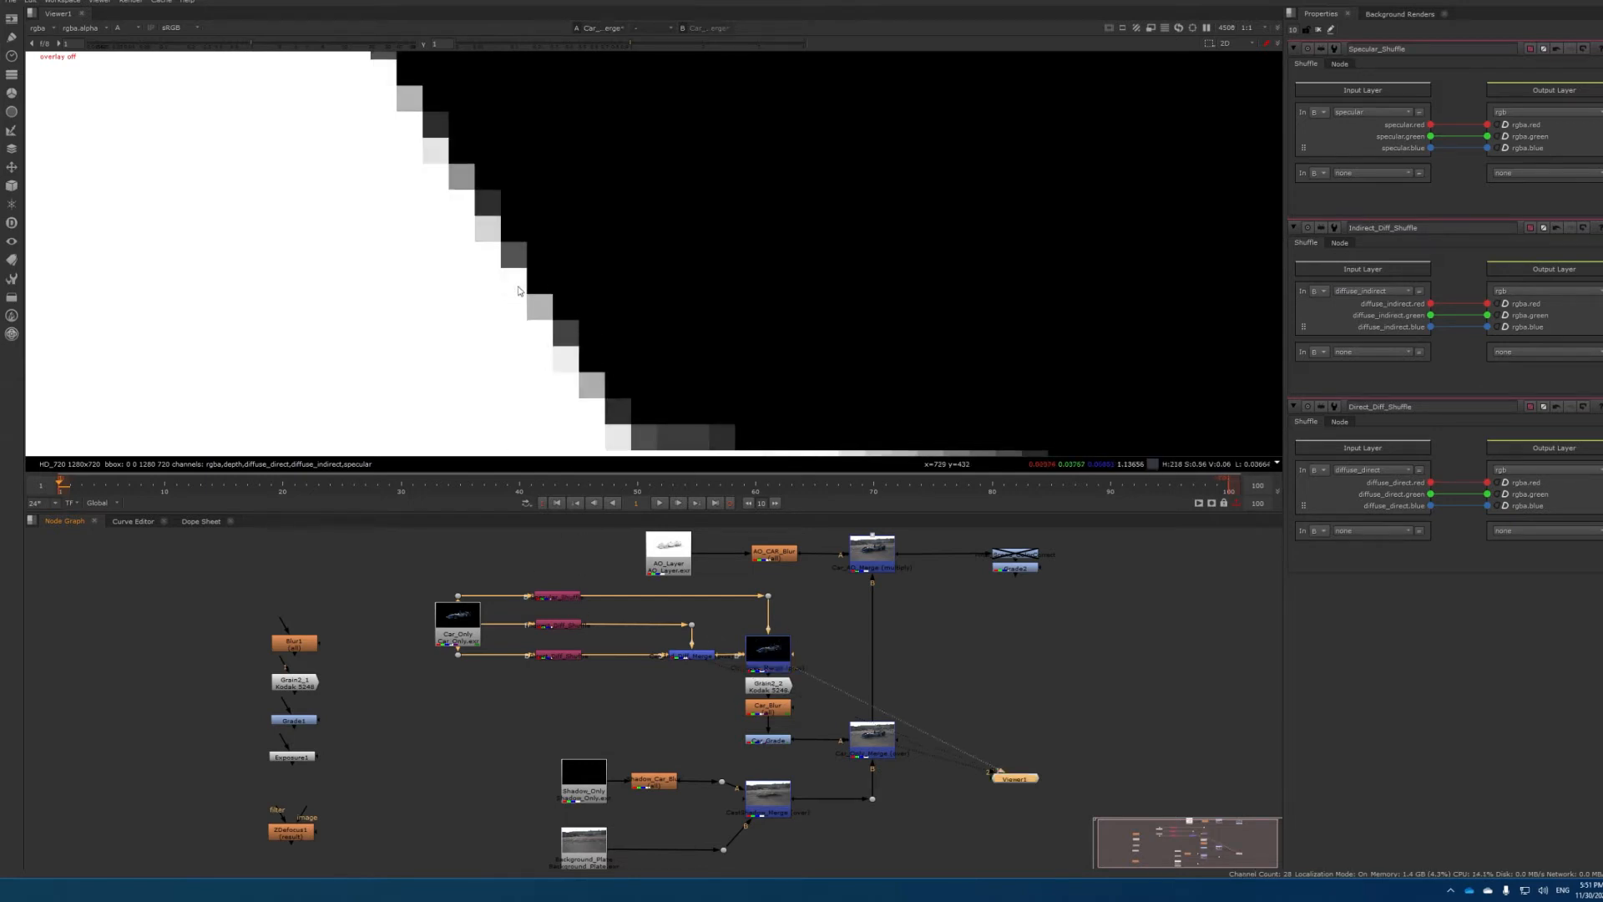
pyautogui.scroll(3, 517, 305)
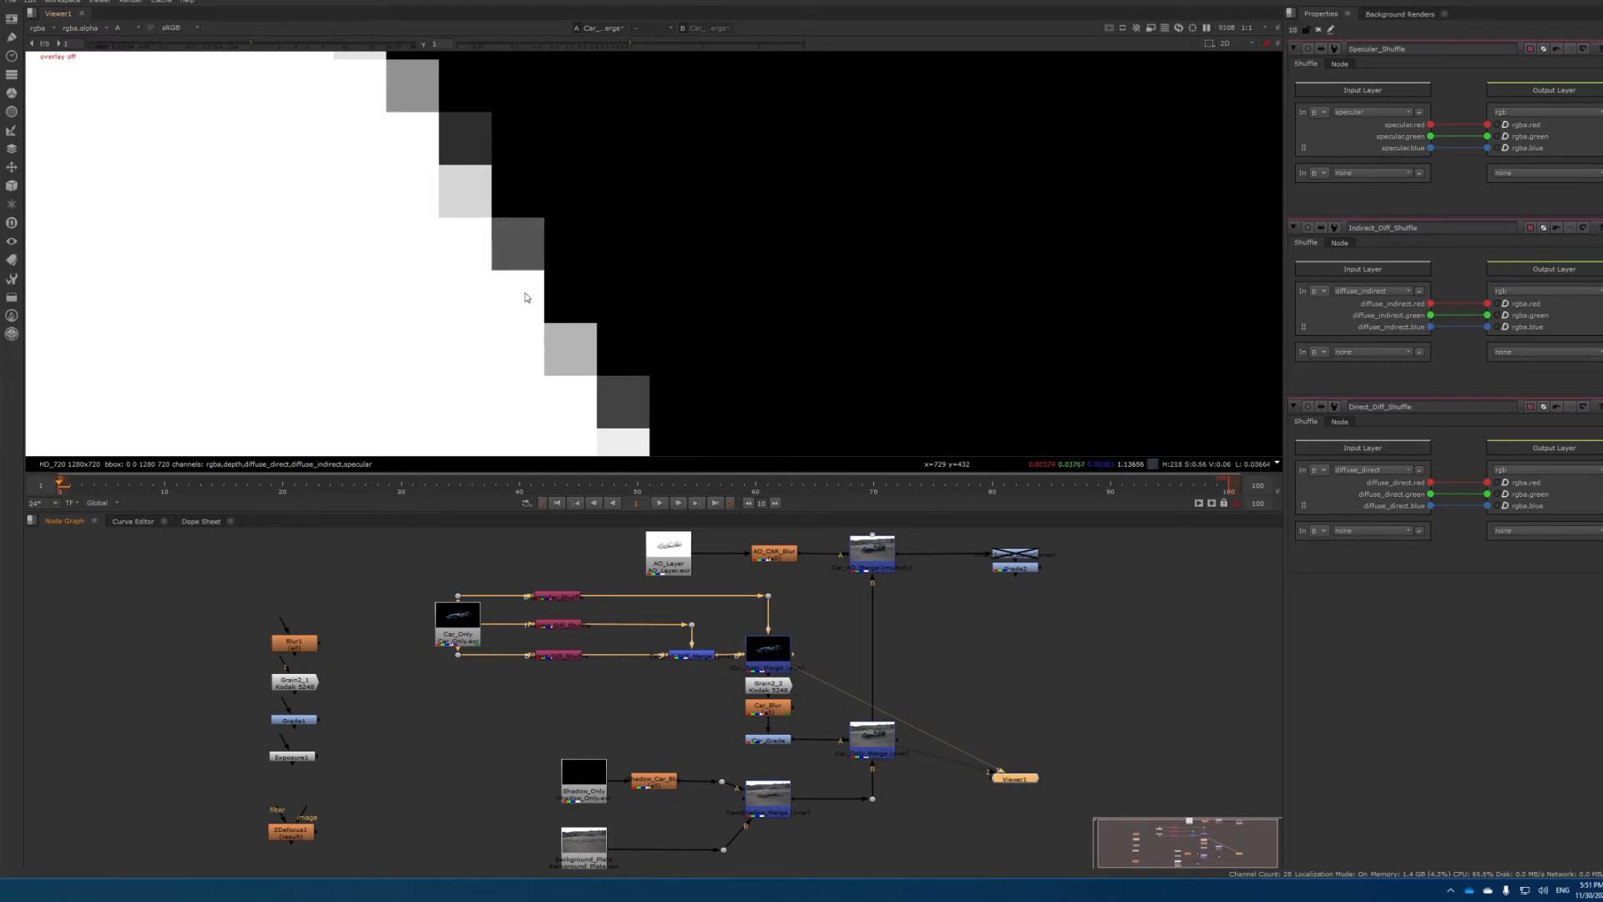
pyautogui.scroll(-5, 518, 291)
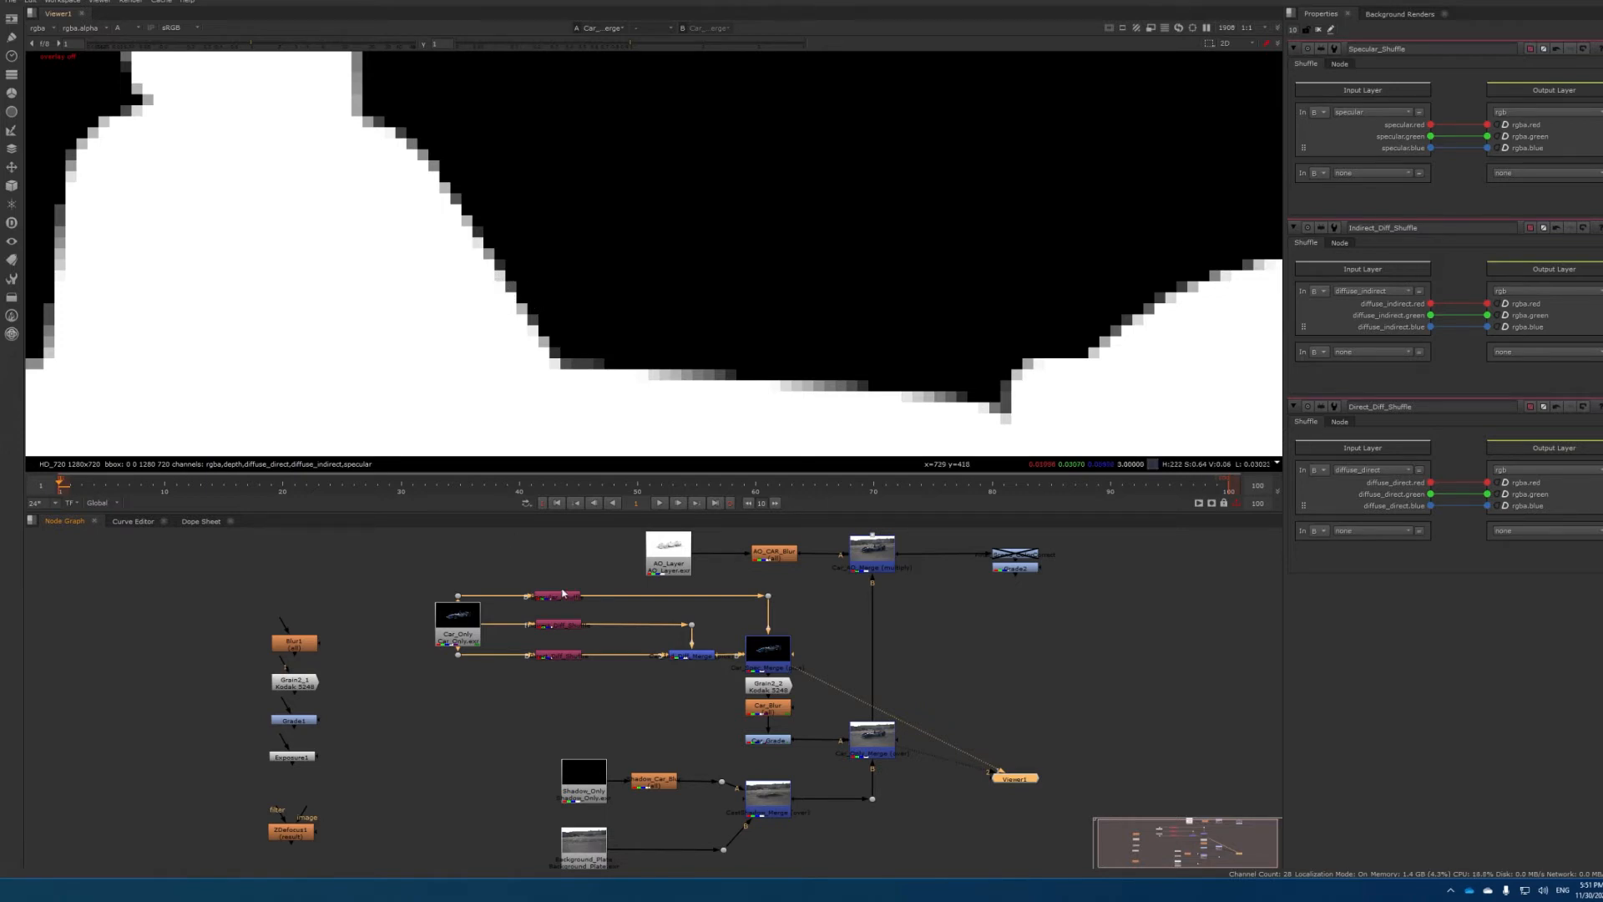
# View the Grade2 output in colour and examine the car's edges around the cockpit and rear wing
pyautogui.scroll(-2, 563, 594)
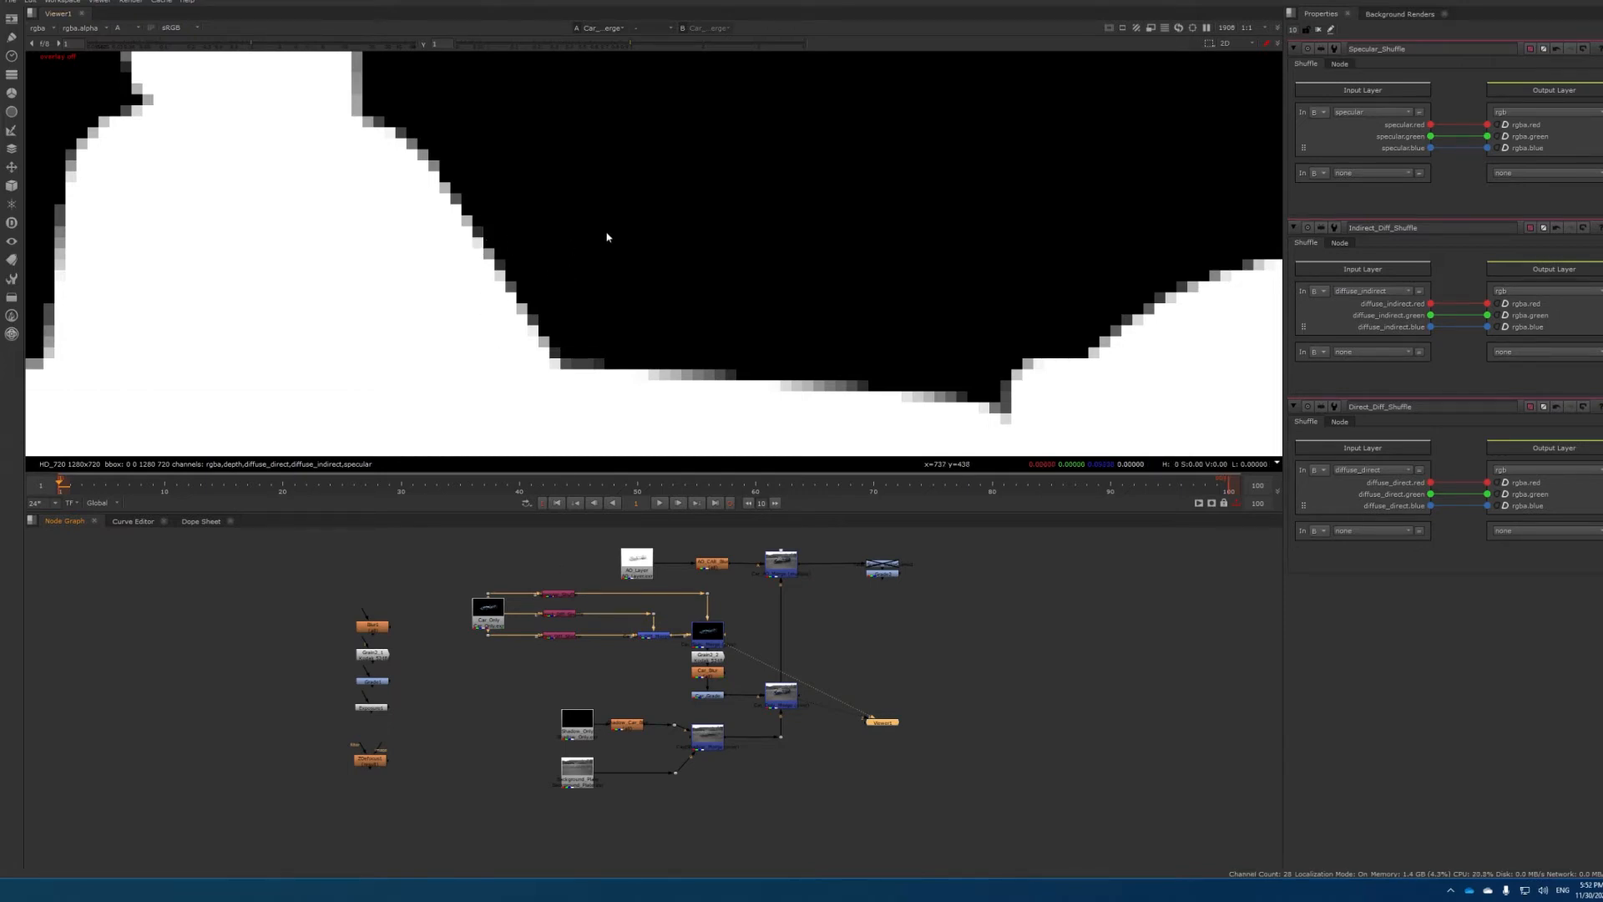
pyautogui.click(884, 567)
pyautogui.press('1')
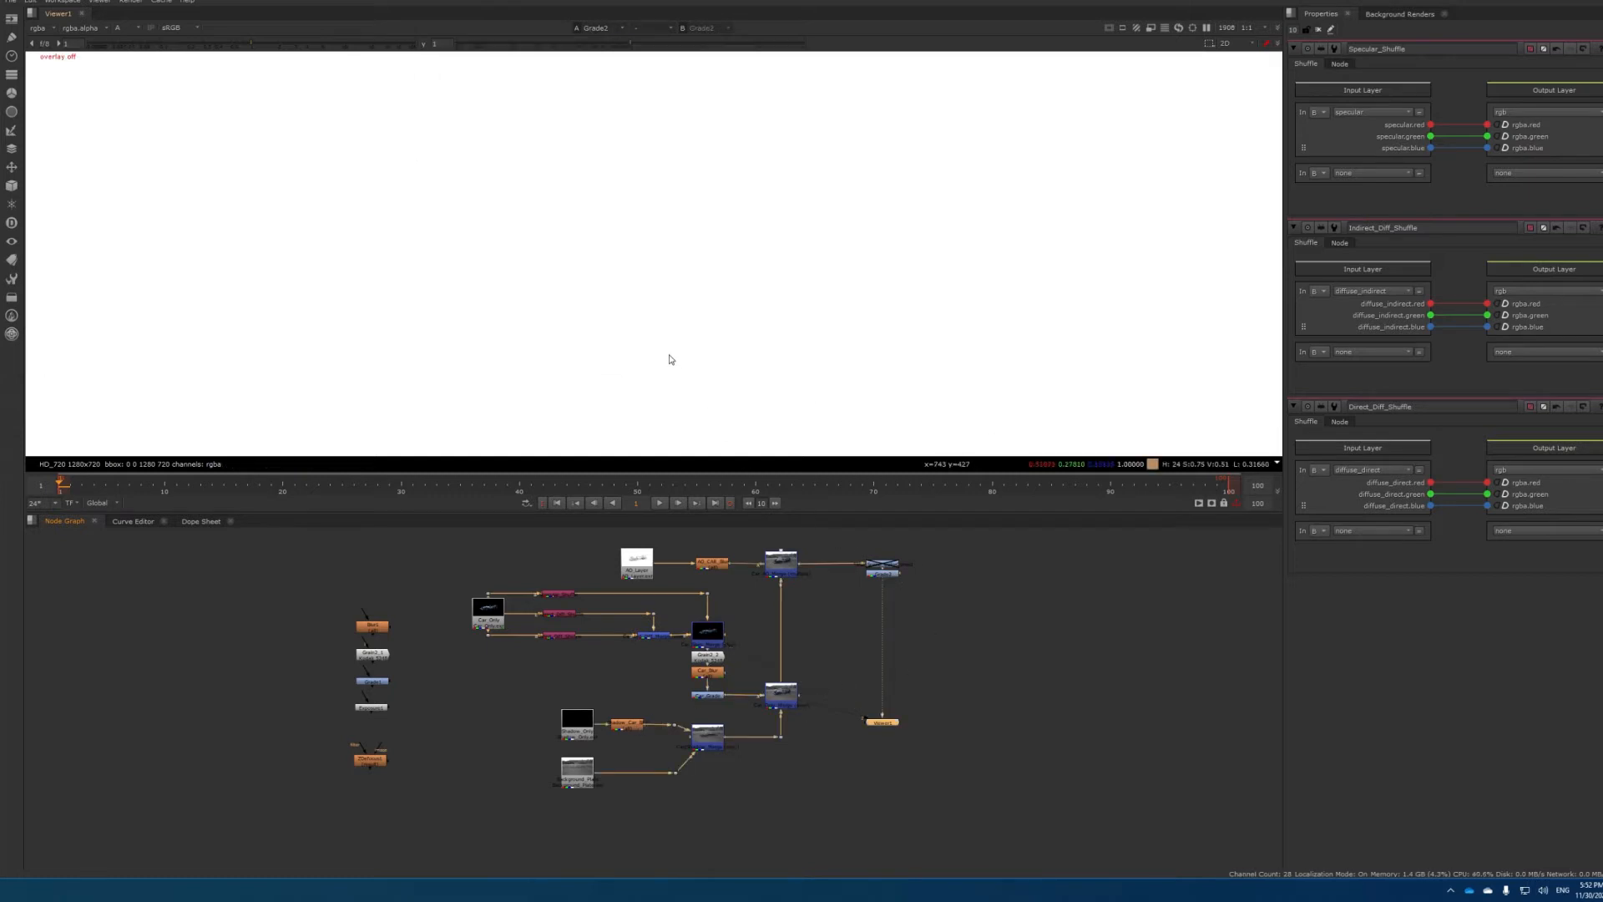
pyautogui.press('a')
pyautogui.scroll(-3, 552, 288)
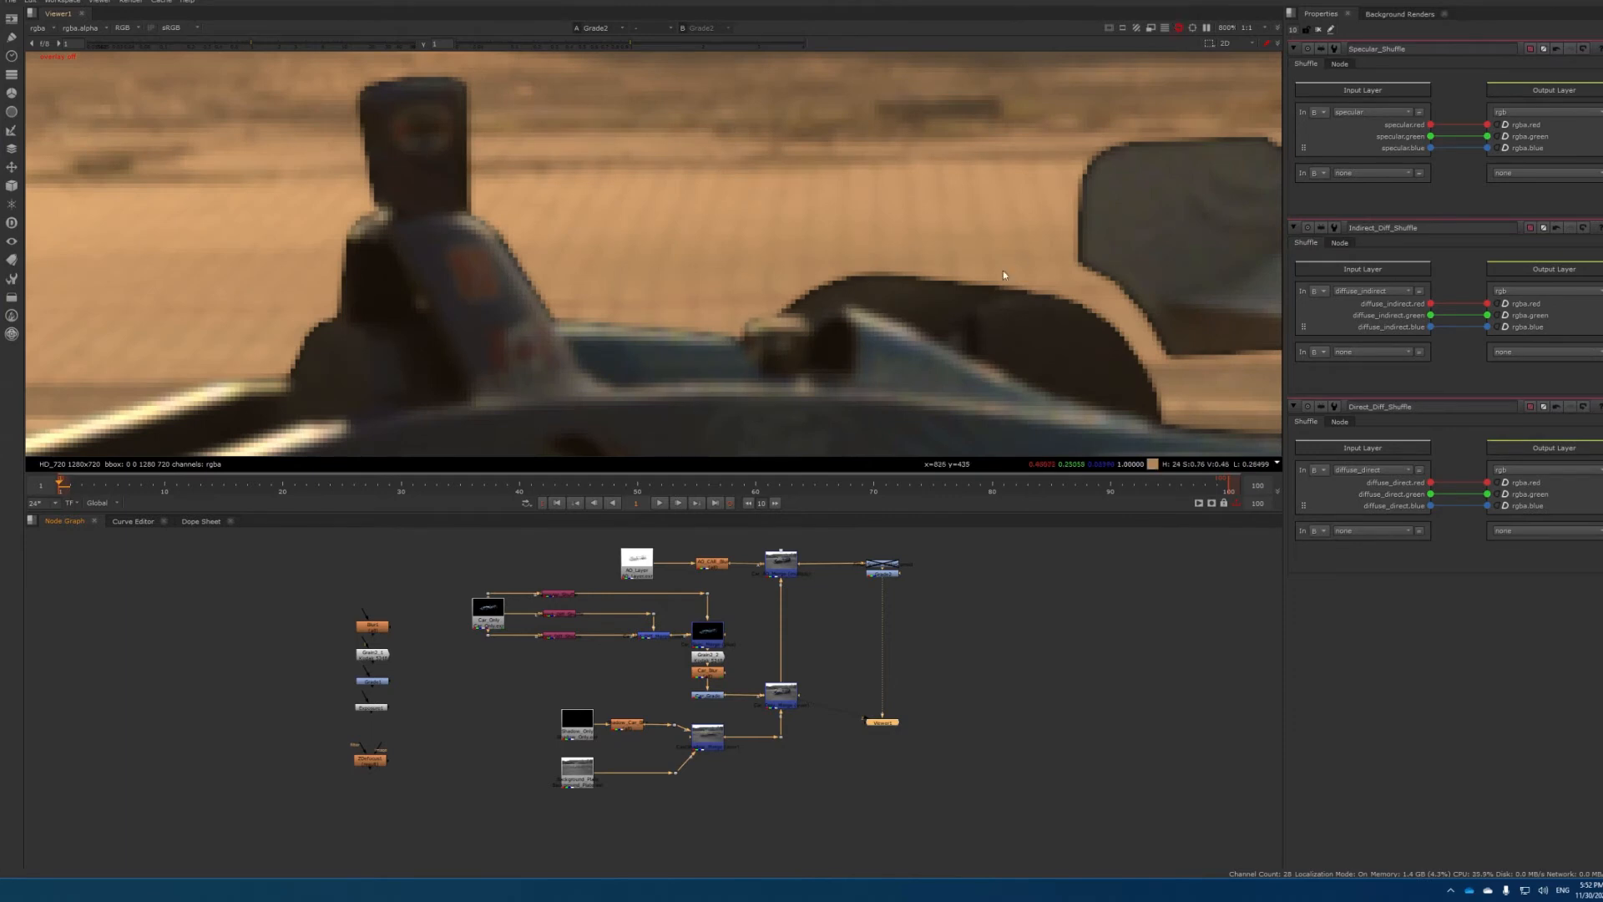
pyautogui.moveTo(1066, 256); pyautogui.dragTo(476, 238, button='middle')
pyautogui.scroll(1, 511, 239)
pyautogui.scroll(-1, 511, 241)
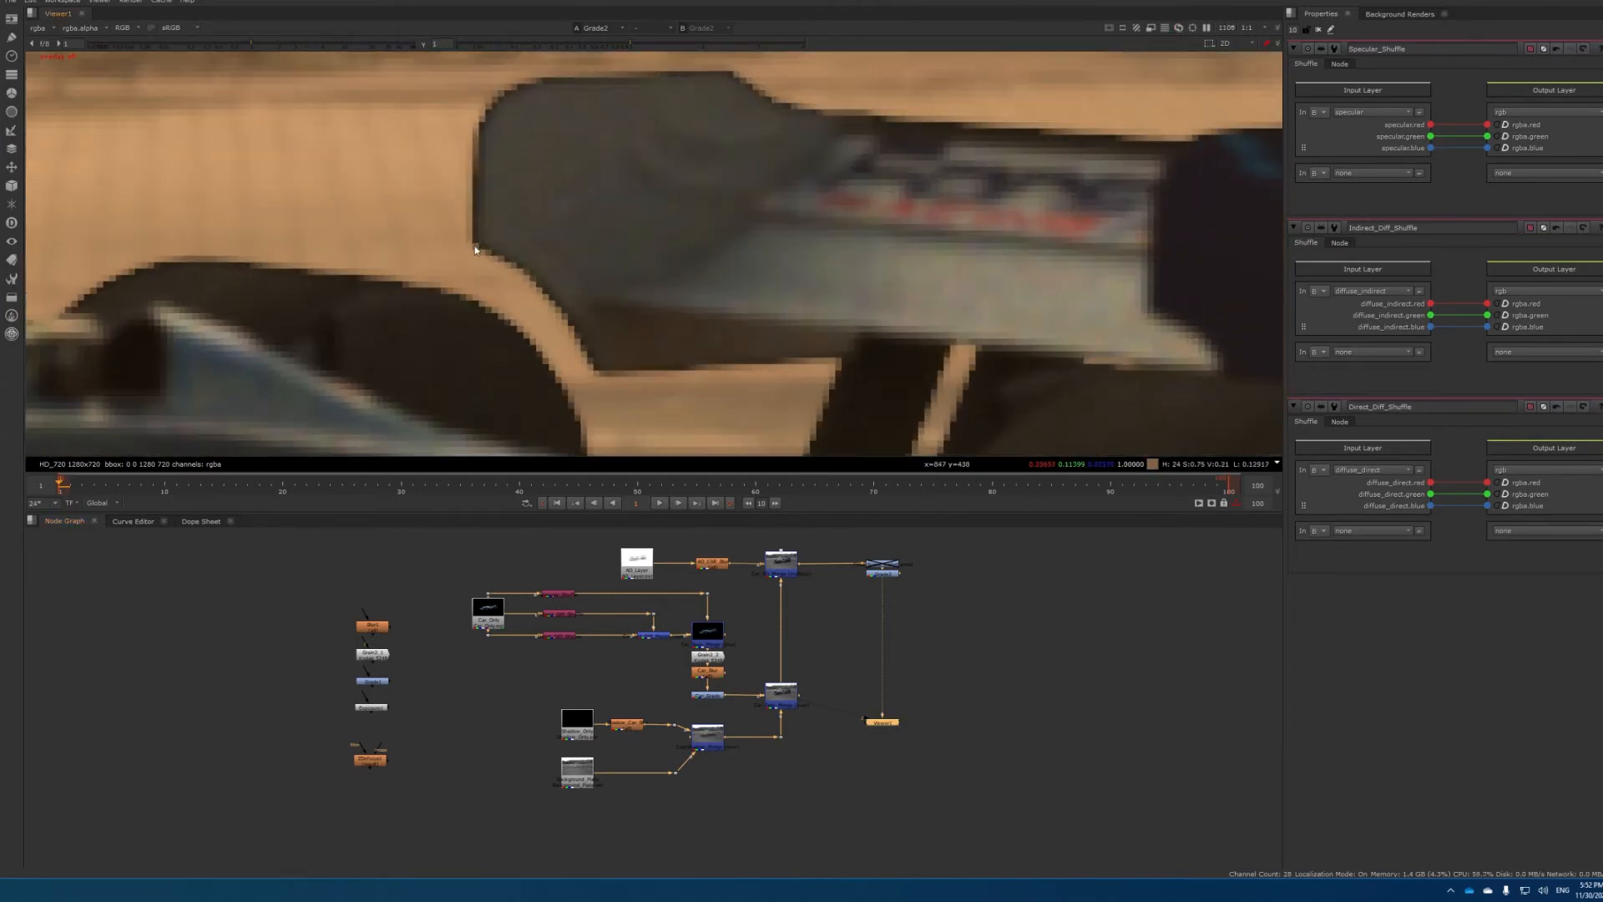
pyautogui.scroll(-2, 548, 286)
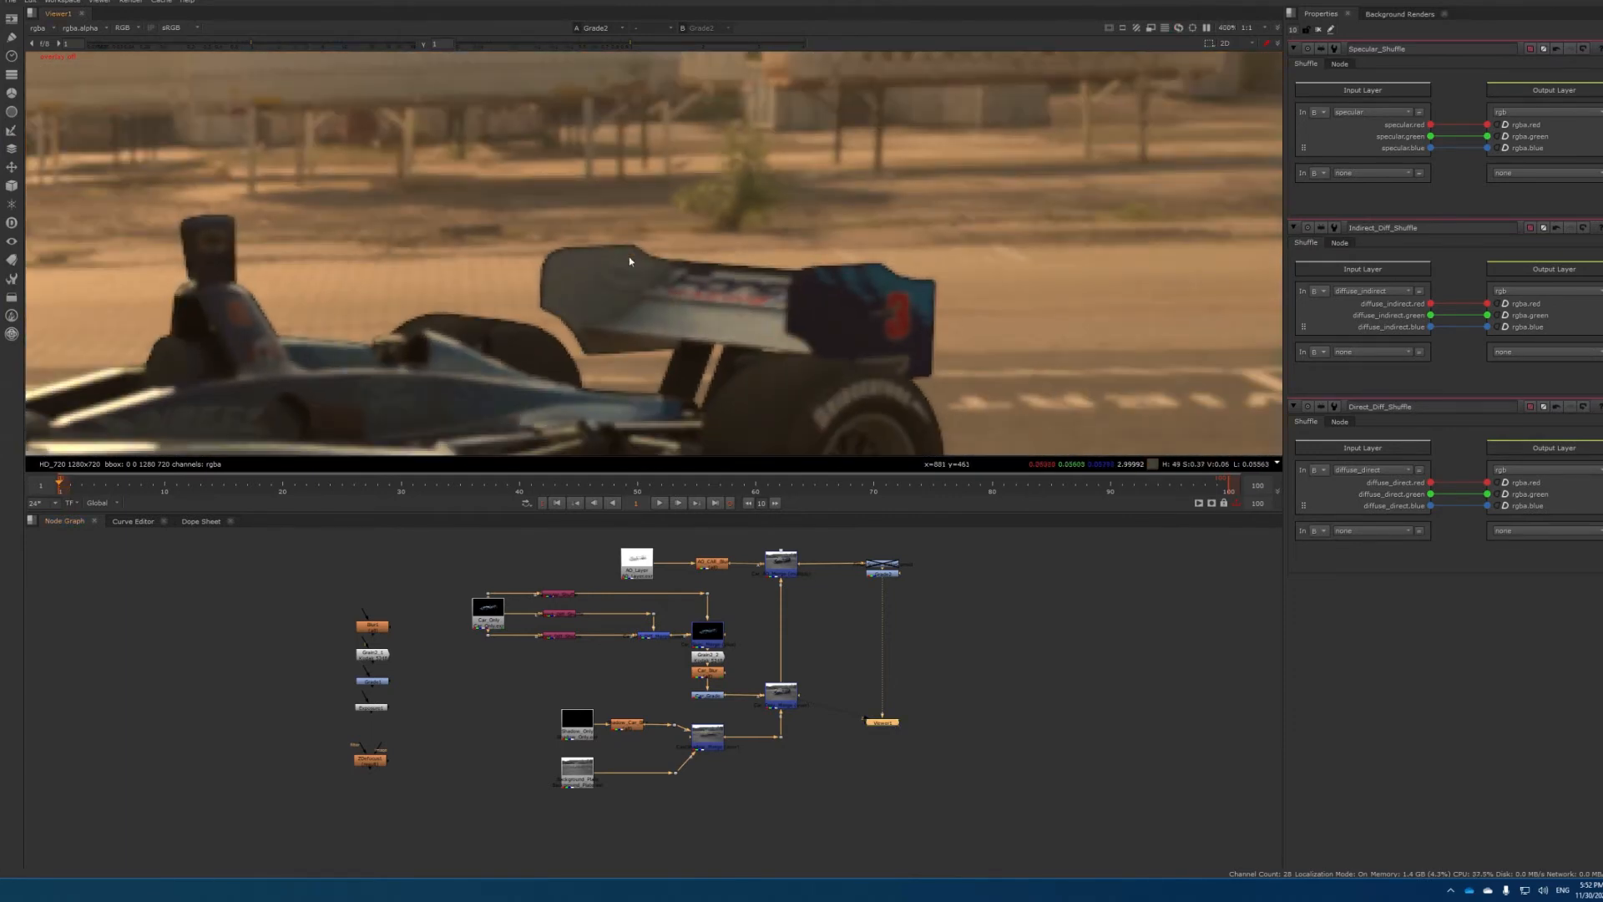
pyautogui.scroll(-3, 551, 317)
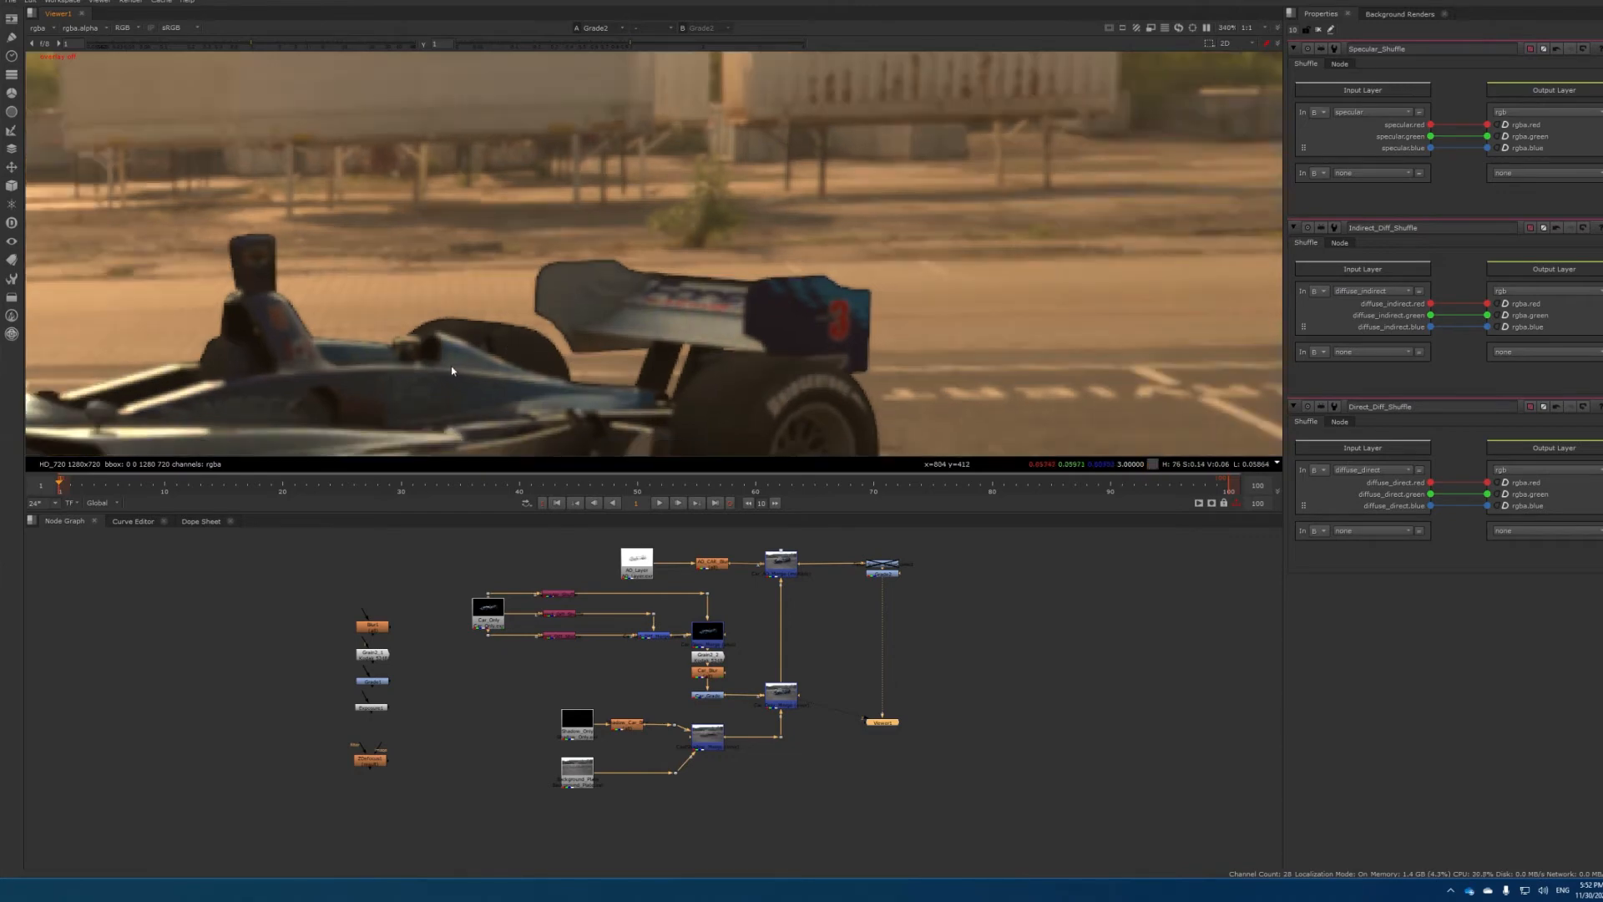
pyautogui.moveTo(529, 283); pyautogui.dragTo(737, 240, button='middle')
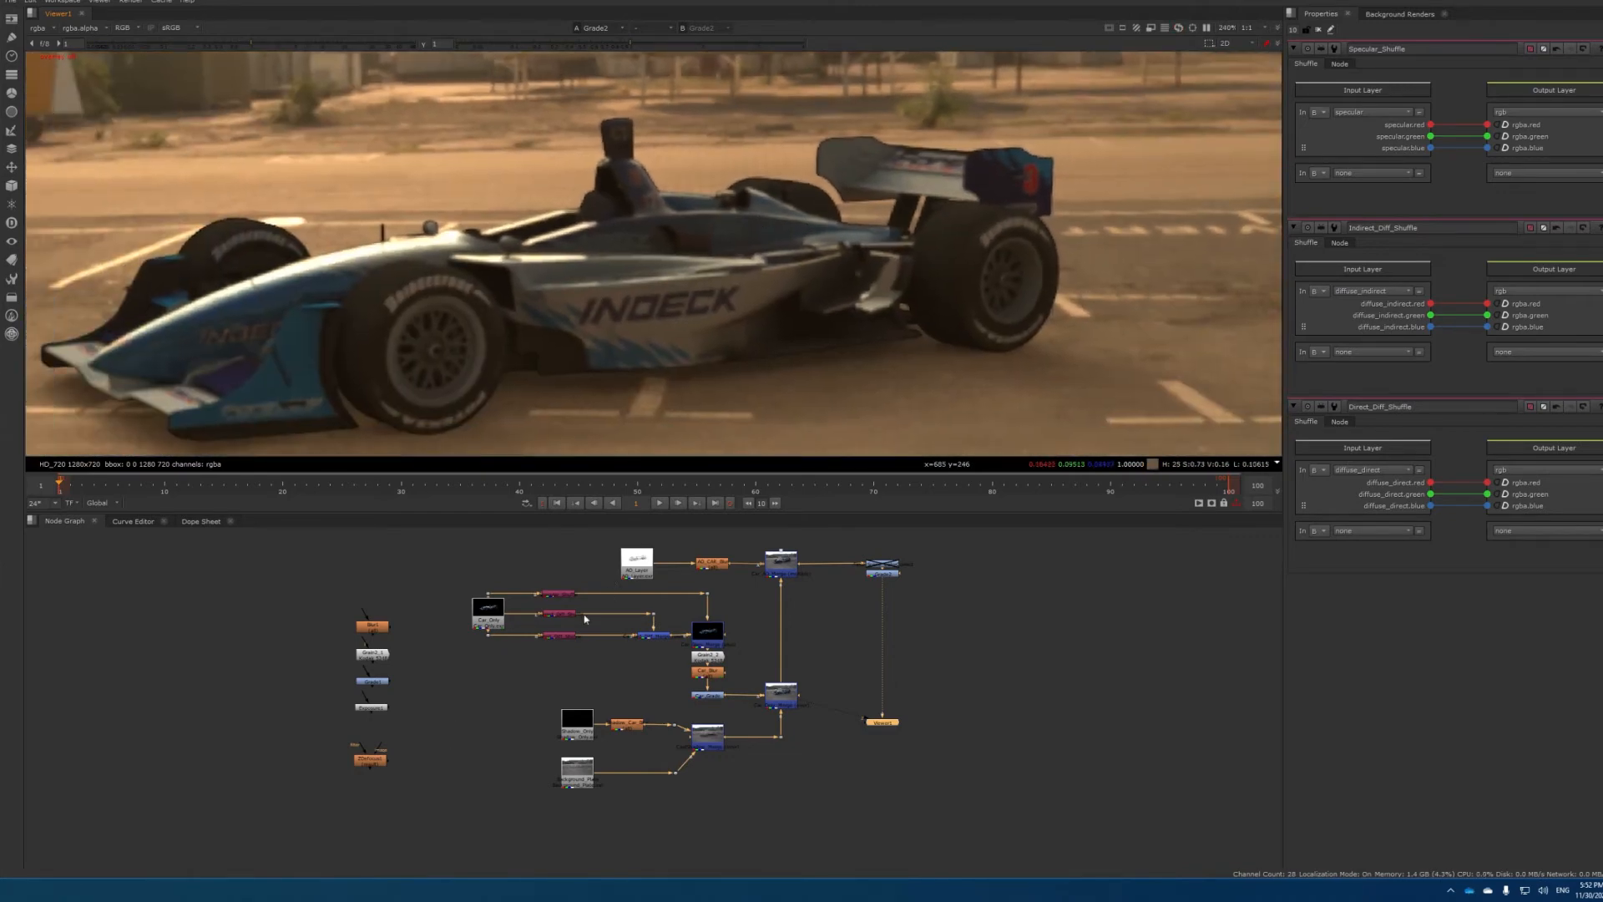
# Set the output layers of Specular_Shuffle and Indirect_Diff_Shuffle to rgba
pyautogui.scroll(5, 601, 593)
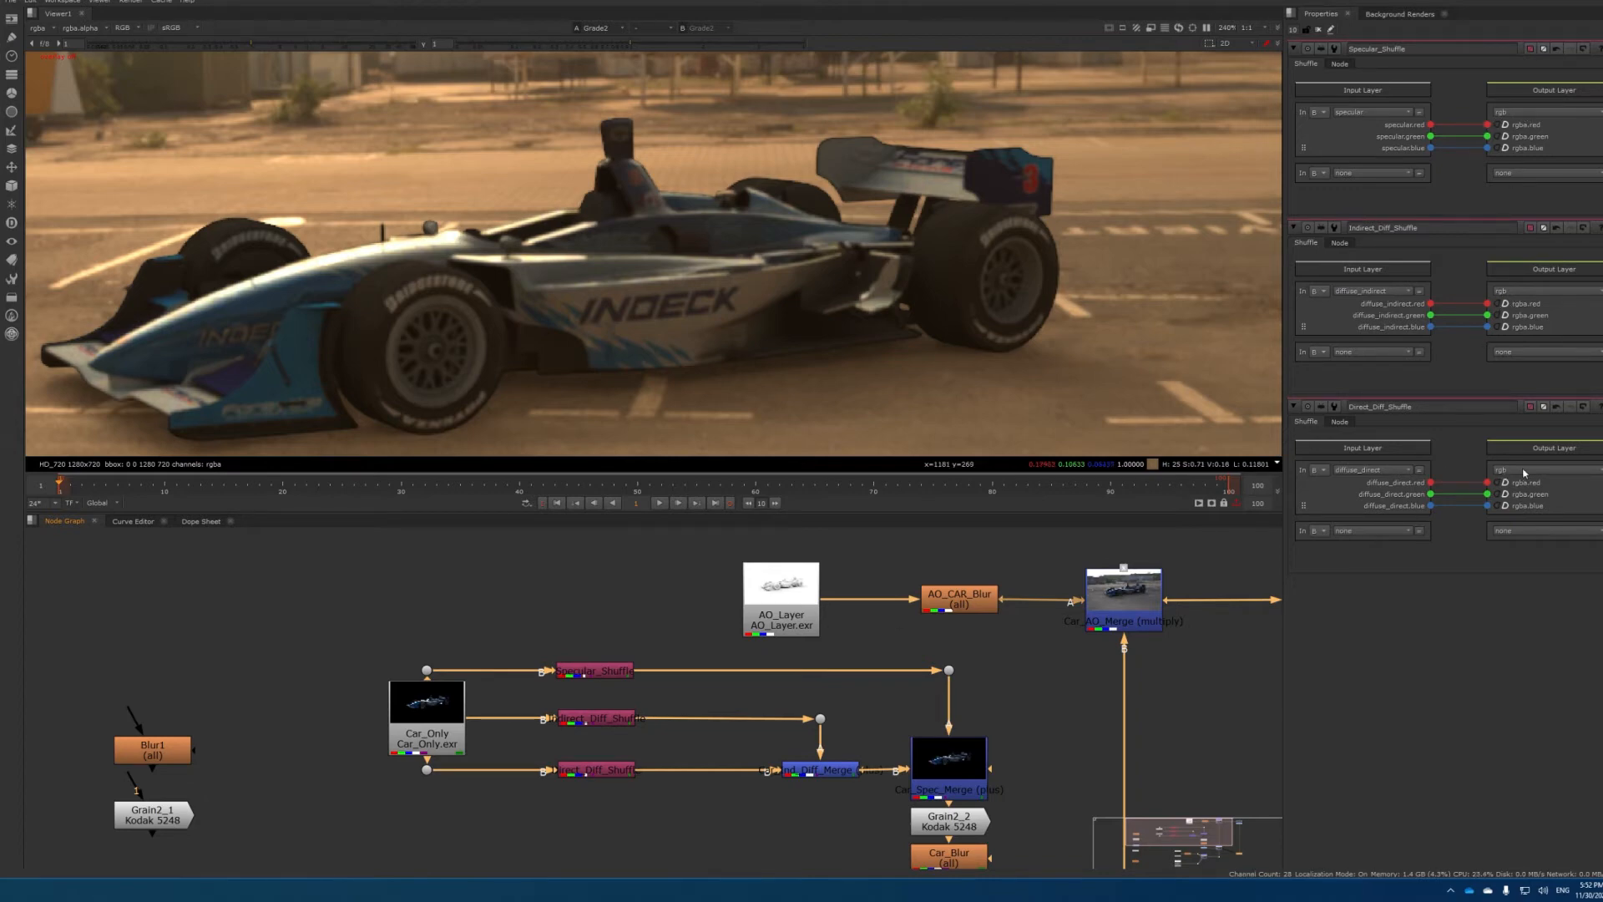
pyautogui.click(1537, 112)
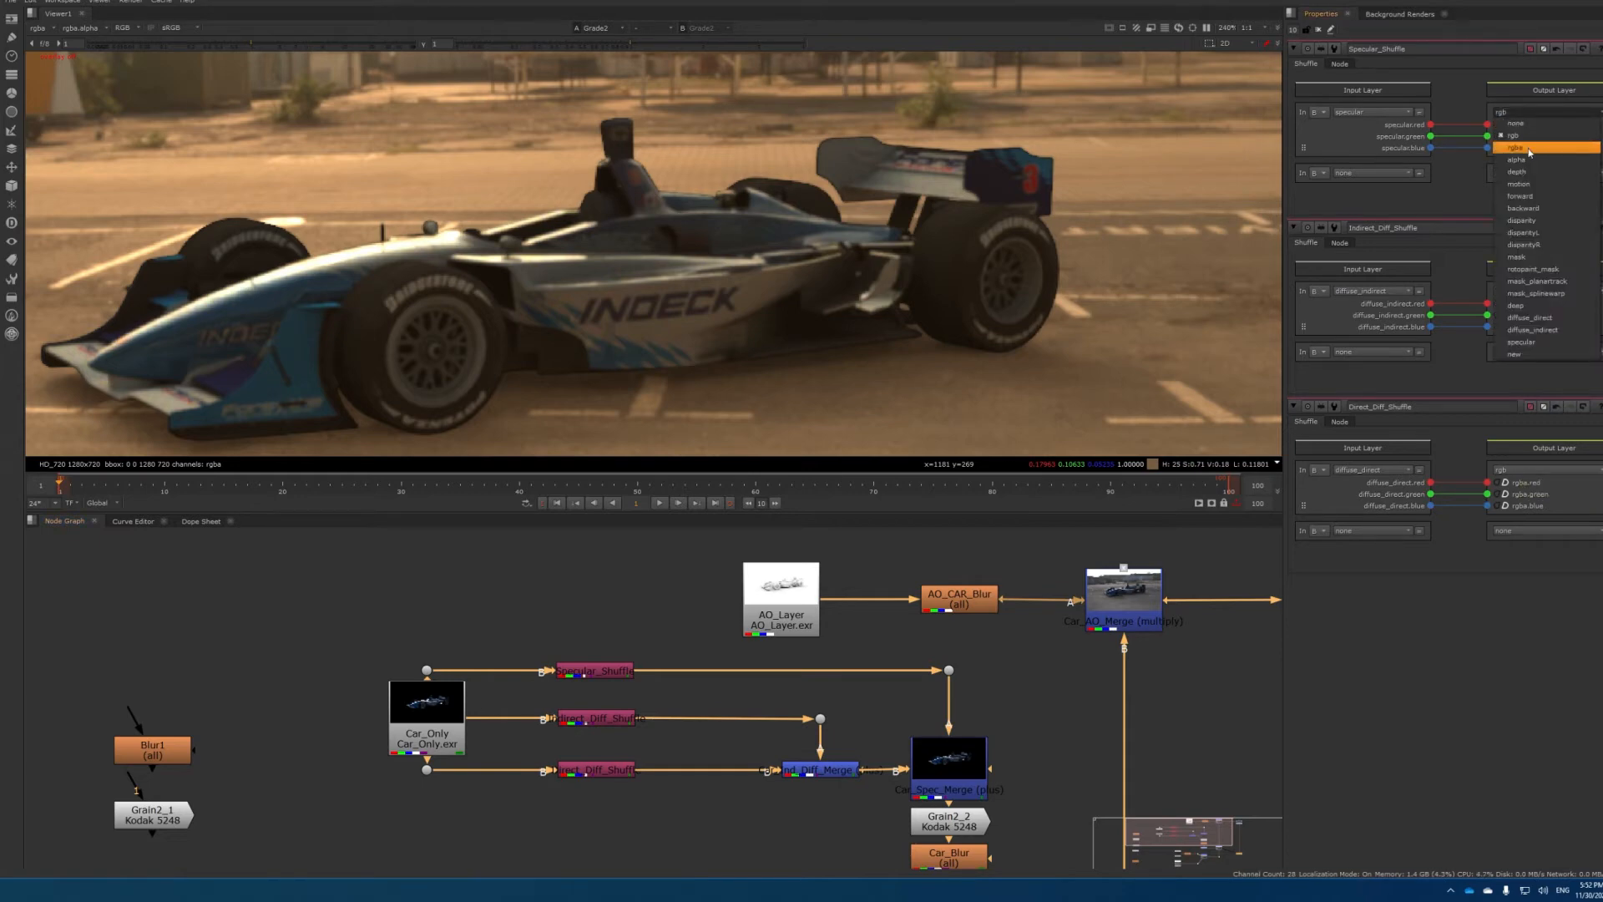
pyautogui.click(1529, 150)
pyautogui.click(1541, 302)
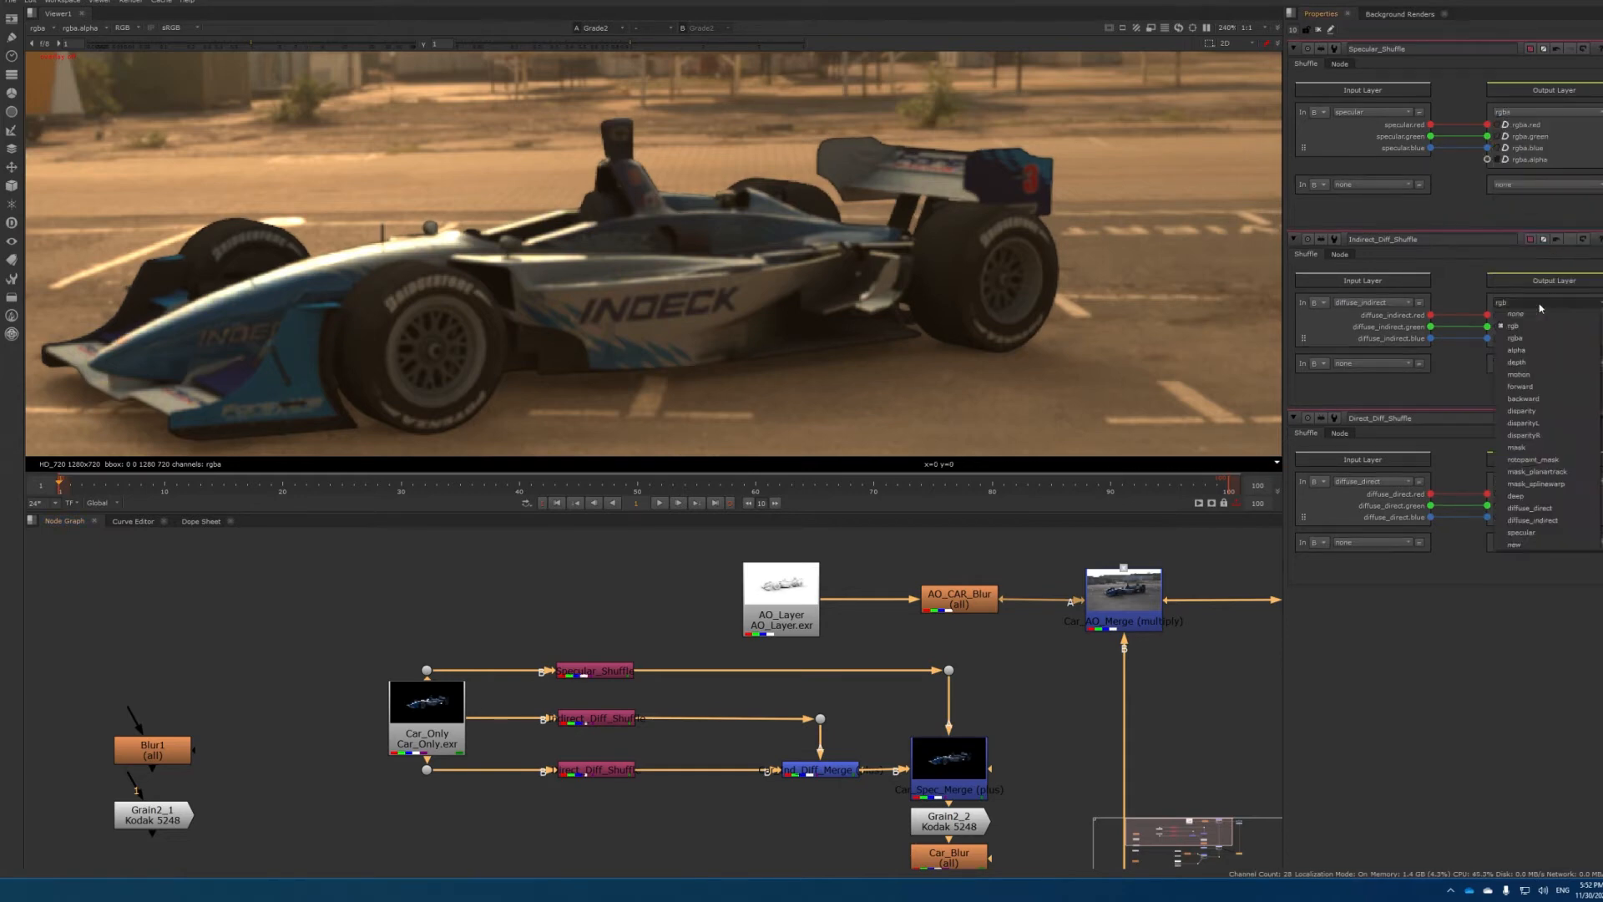
pyautogui.click(1529, 340)
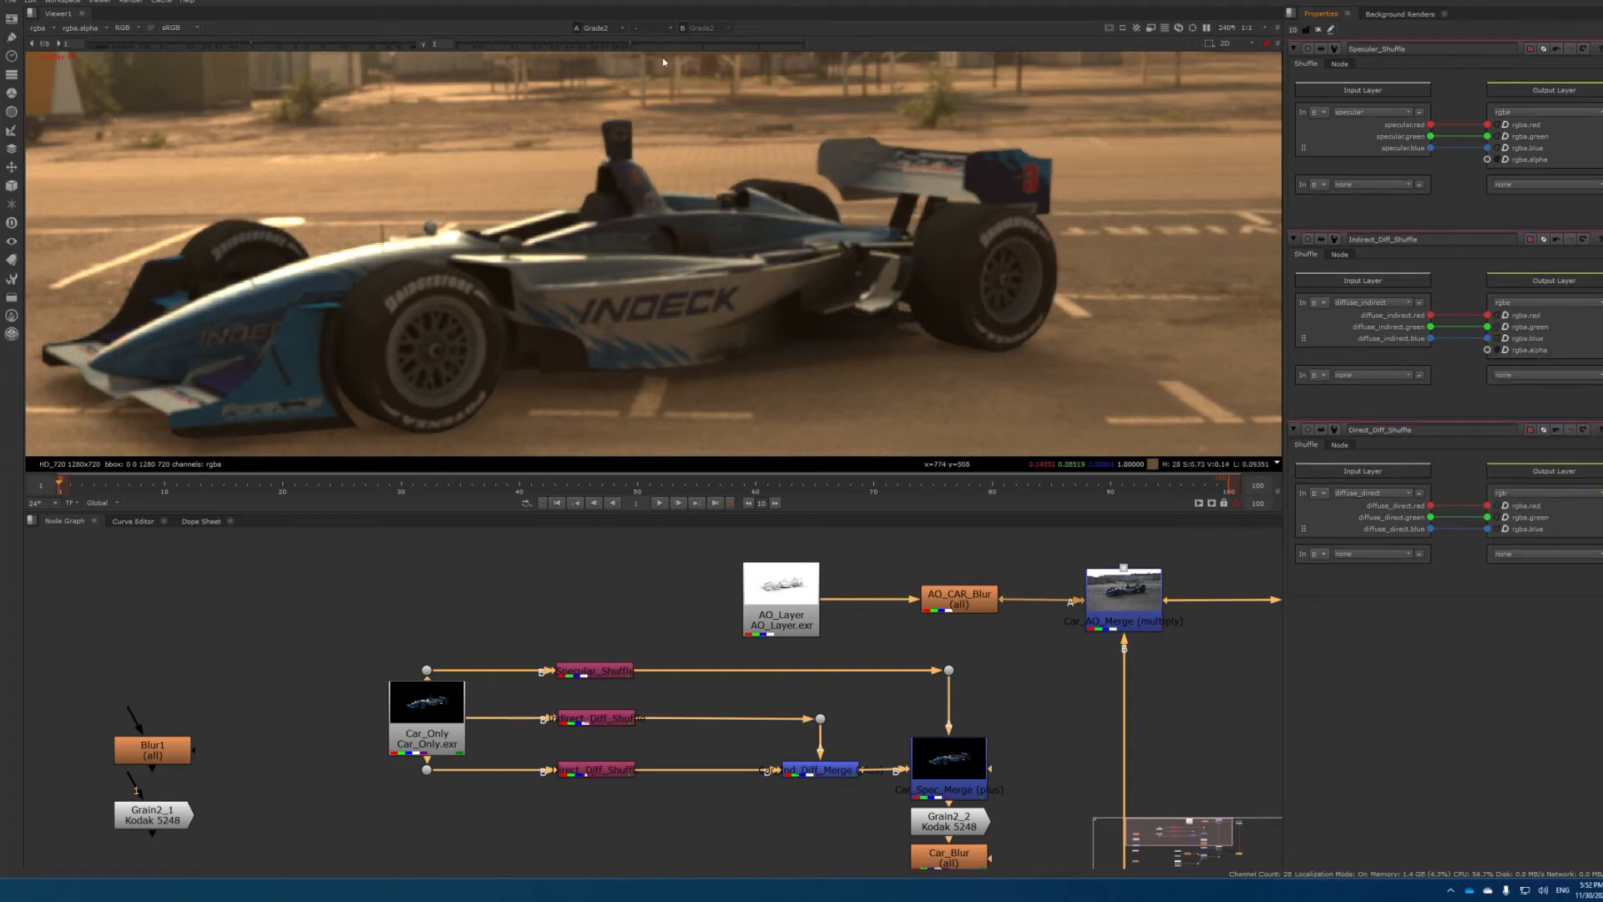
# Switch the output layer of Indirect_Diff_Shuffle to rgb and back to rgba
pyautogui.click(1541, 302)
pyautogui.click(1529, 327)
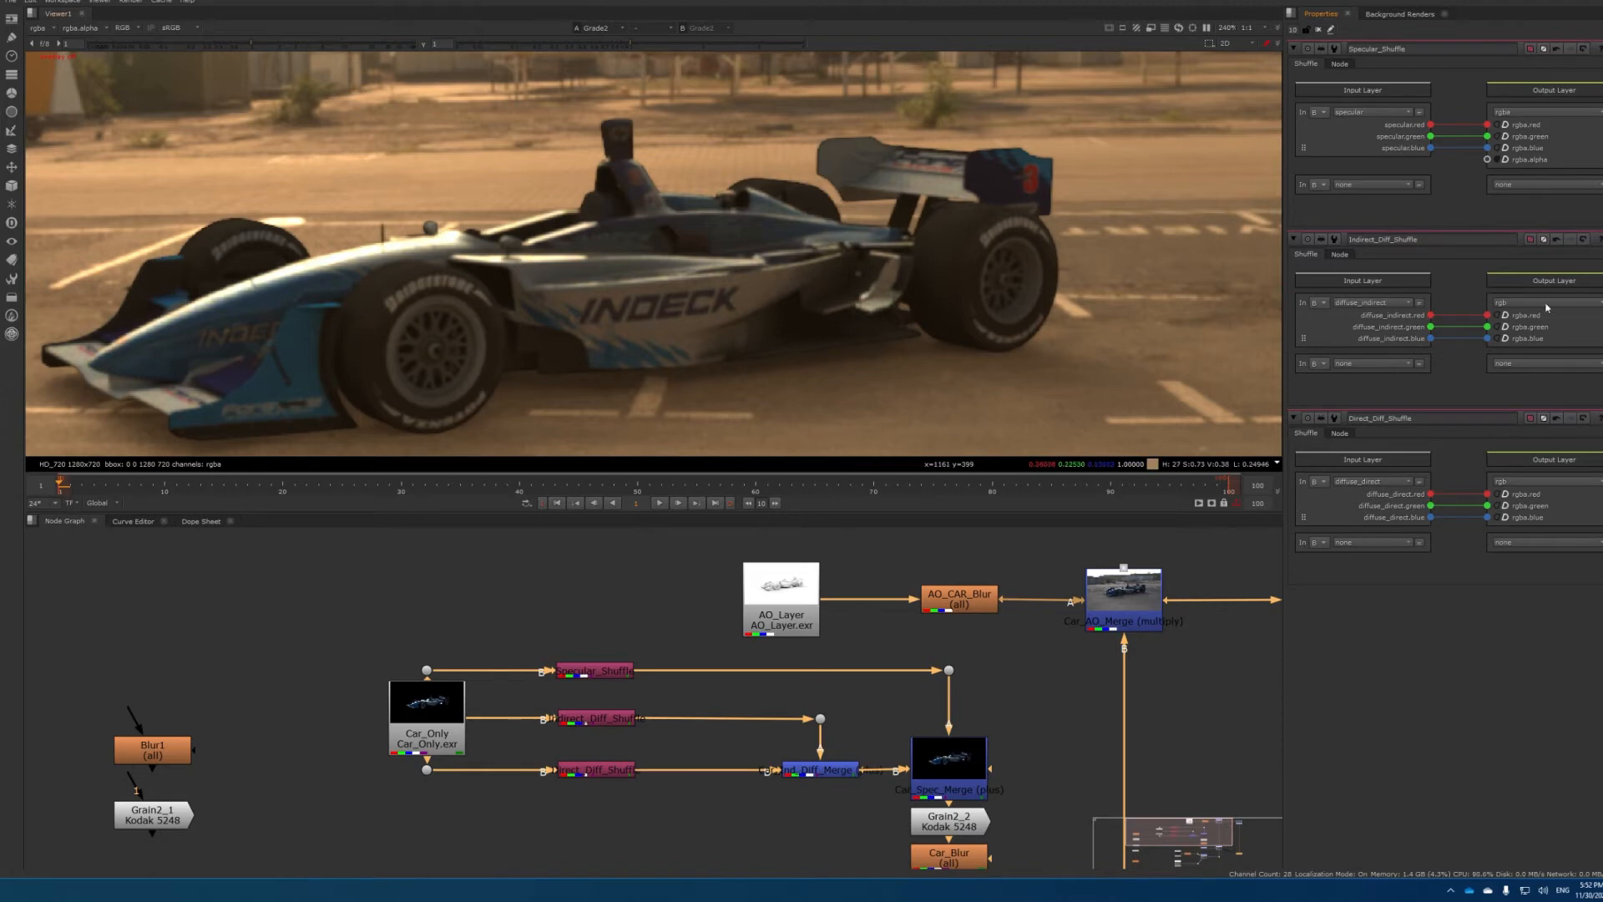
pyautogui.click(1518, 302)
pyautogui.click(1522, 339)
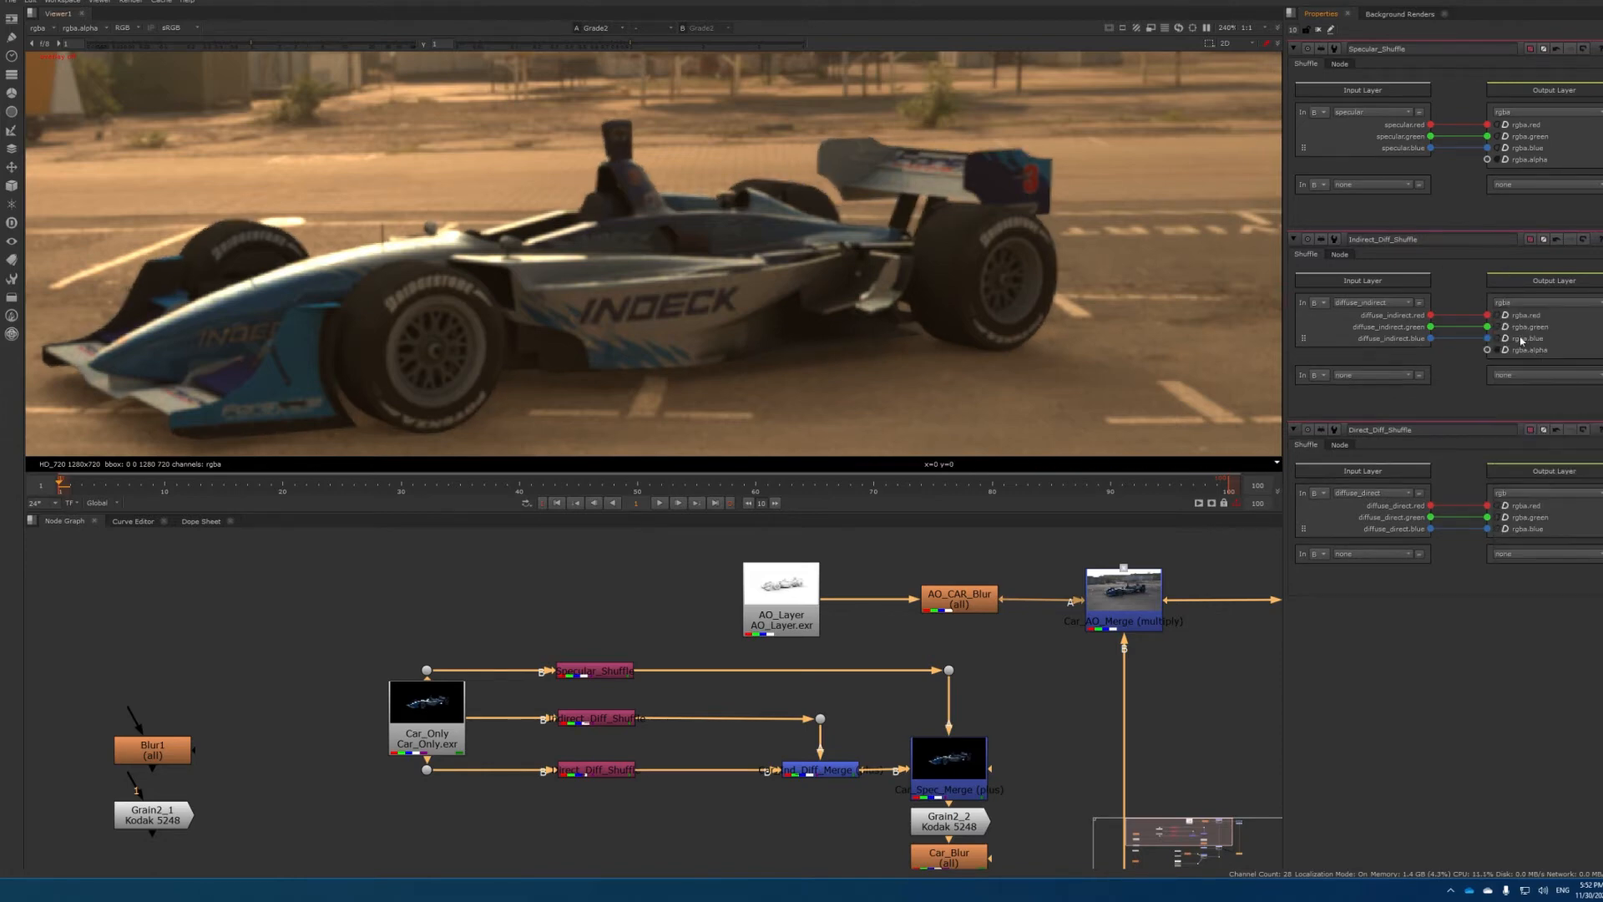
# Set the output layer of Direct_Diff_Shuffle to rgba and check the whole composite in the viewer
pyautogui.click(1534, 494)
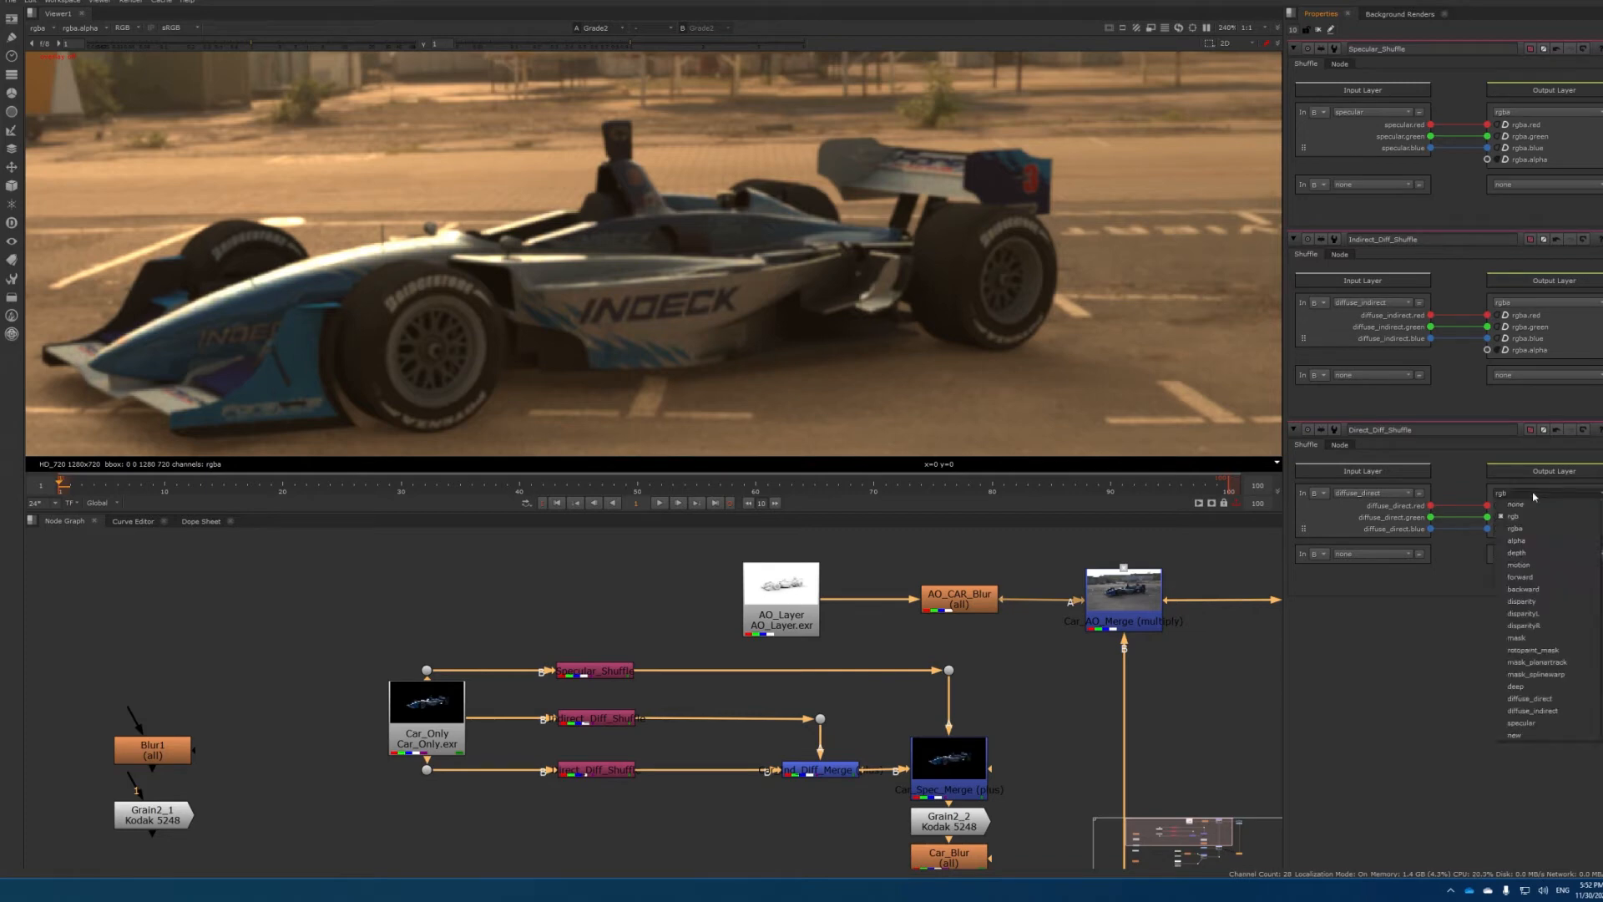
pyautogui.click(1532, 529)
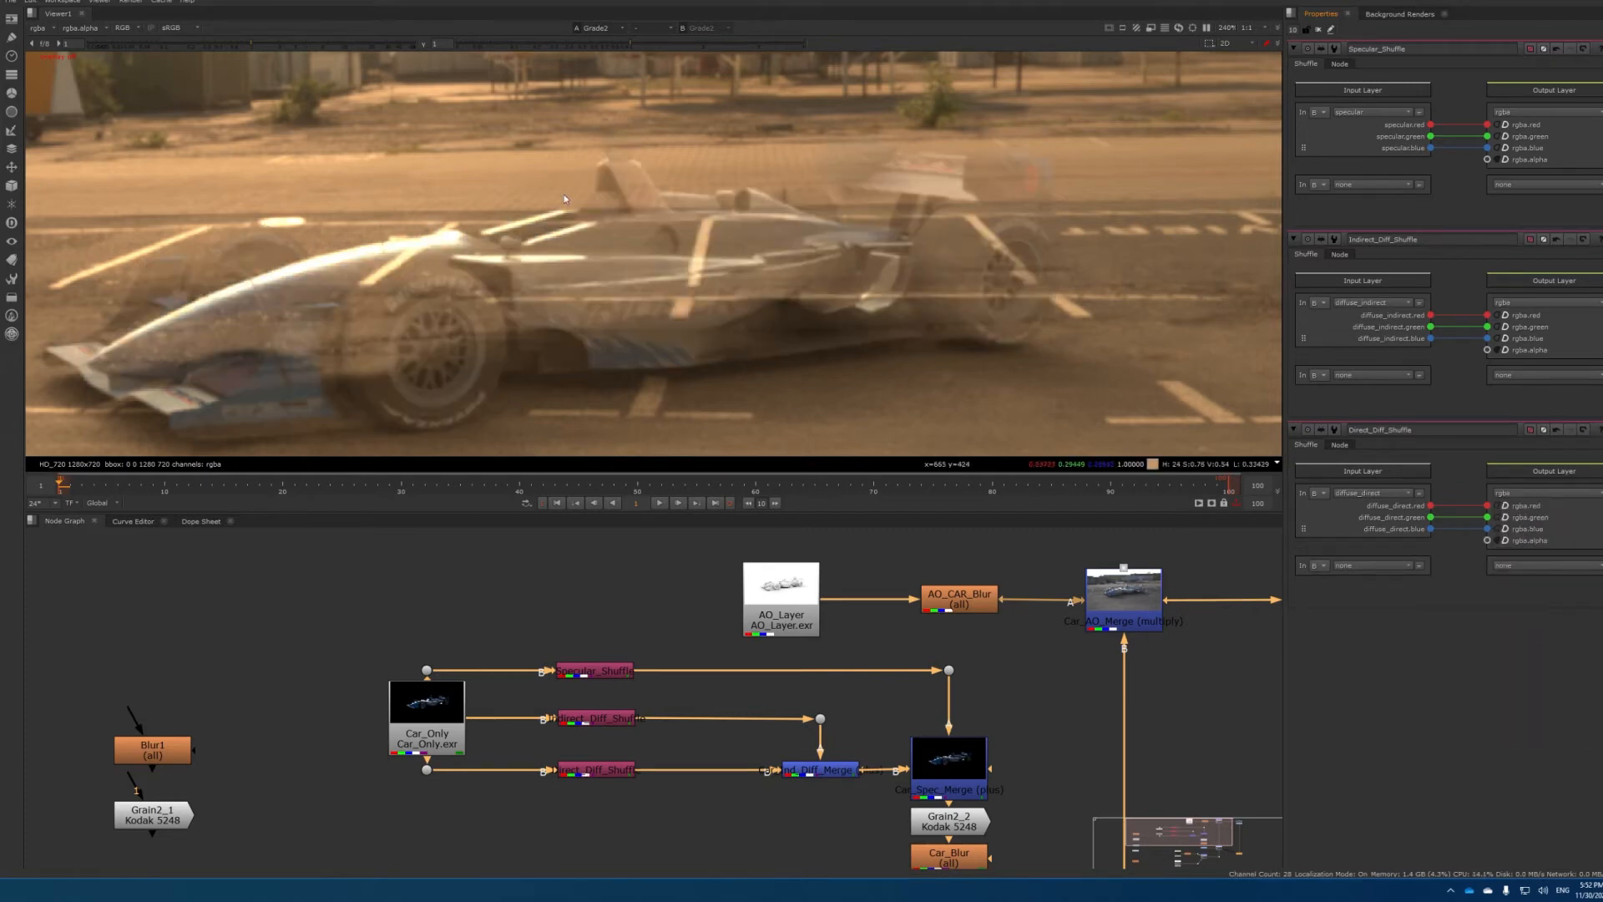
pyautogui.scroll(-3, 563, 194)
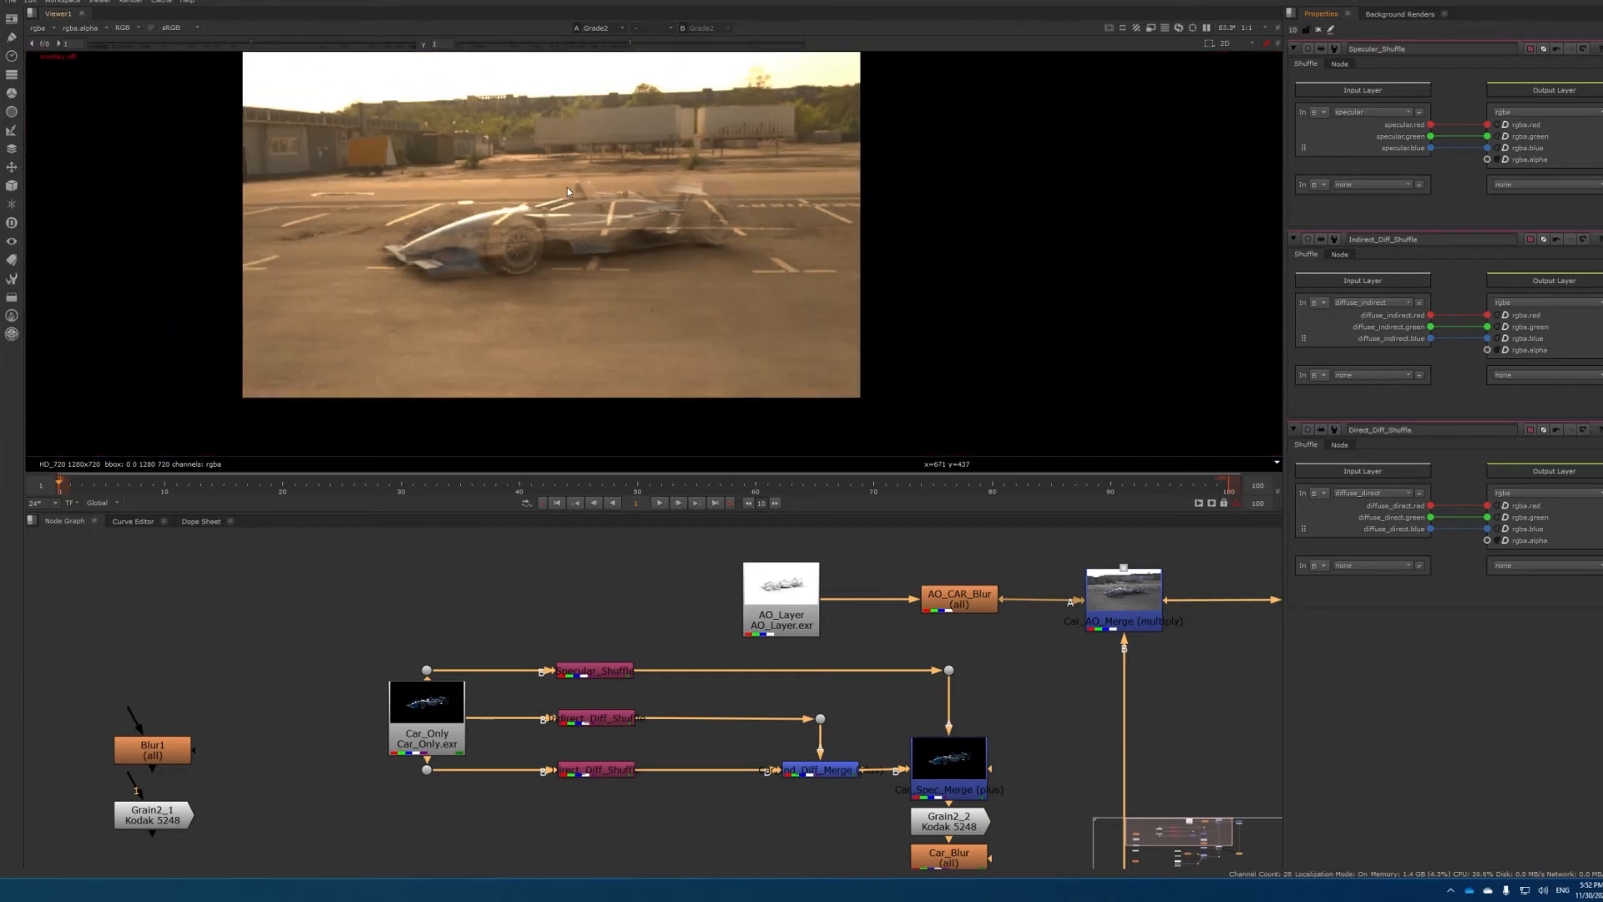
pyautogui.moveTo(568, 187); pyautogui.dragTo(622, 232, button='middle')
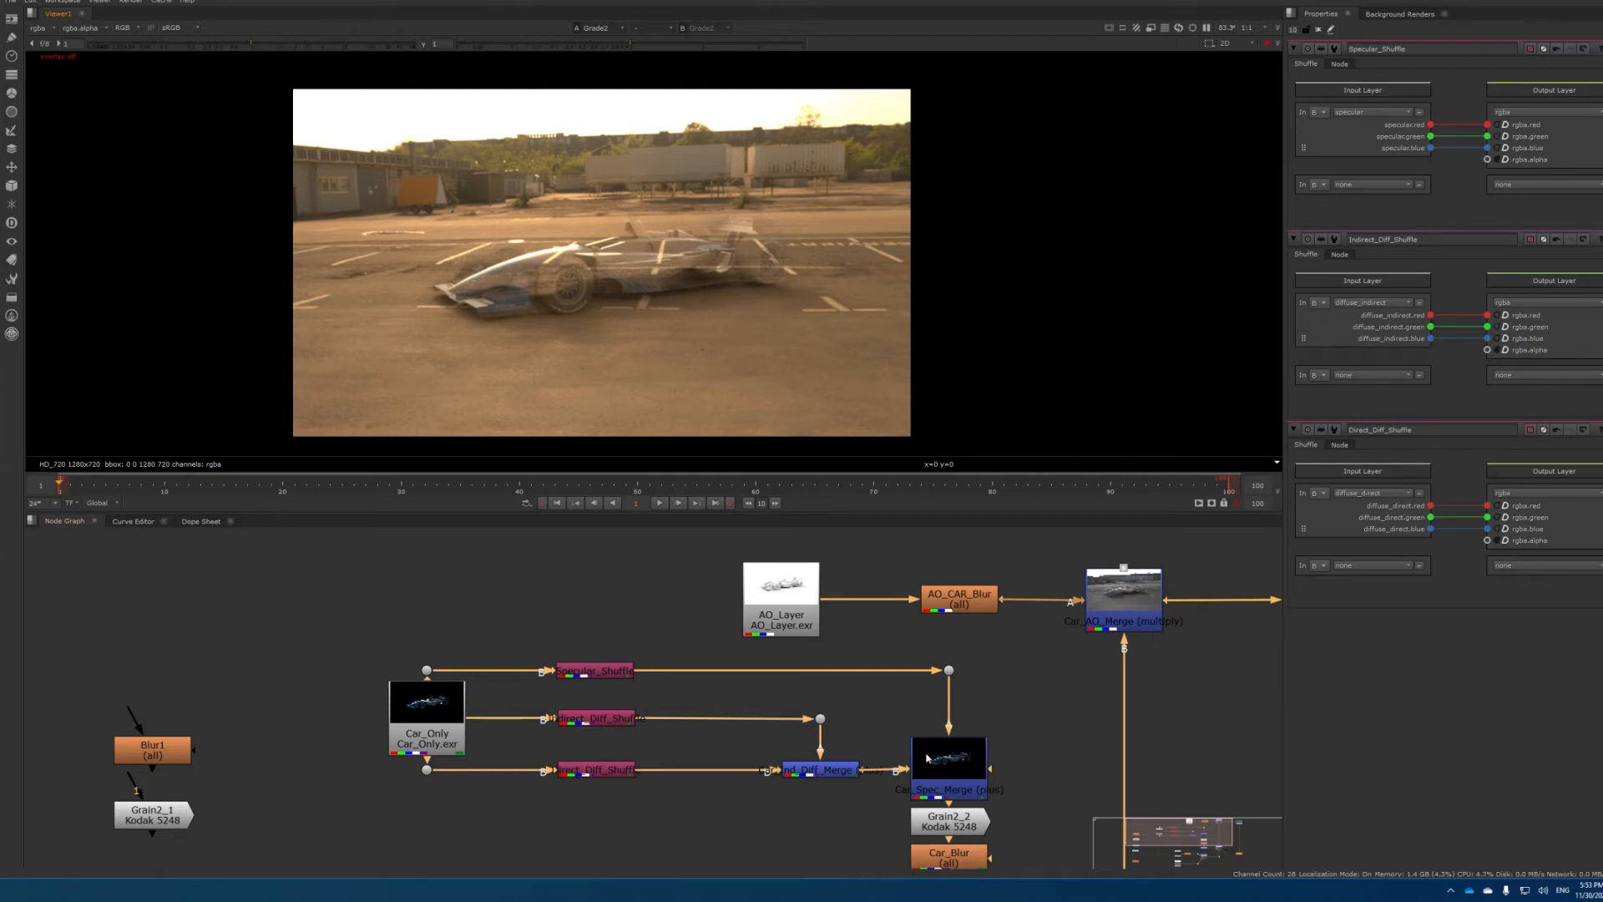
# View Car_Spec_Merge and inspect the car's colour and alpha output
pyautogui.moveTo(987, 775); pyautogui.dragTo(808, 757, button='middle')
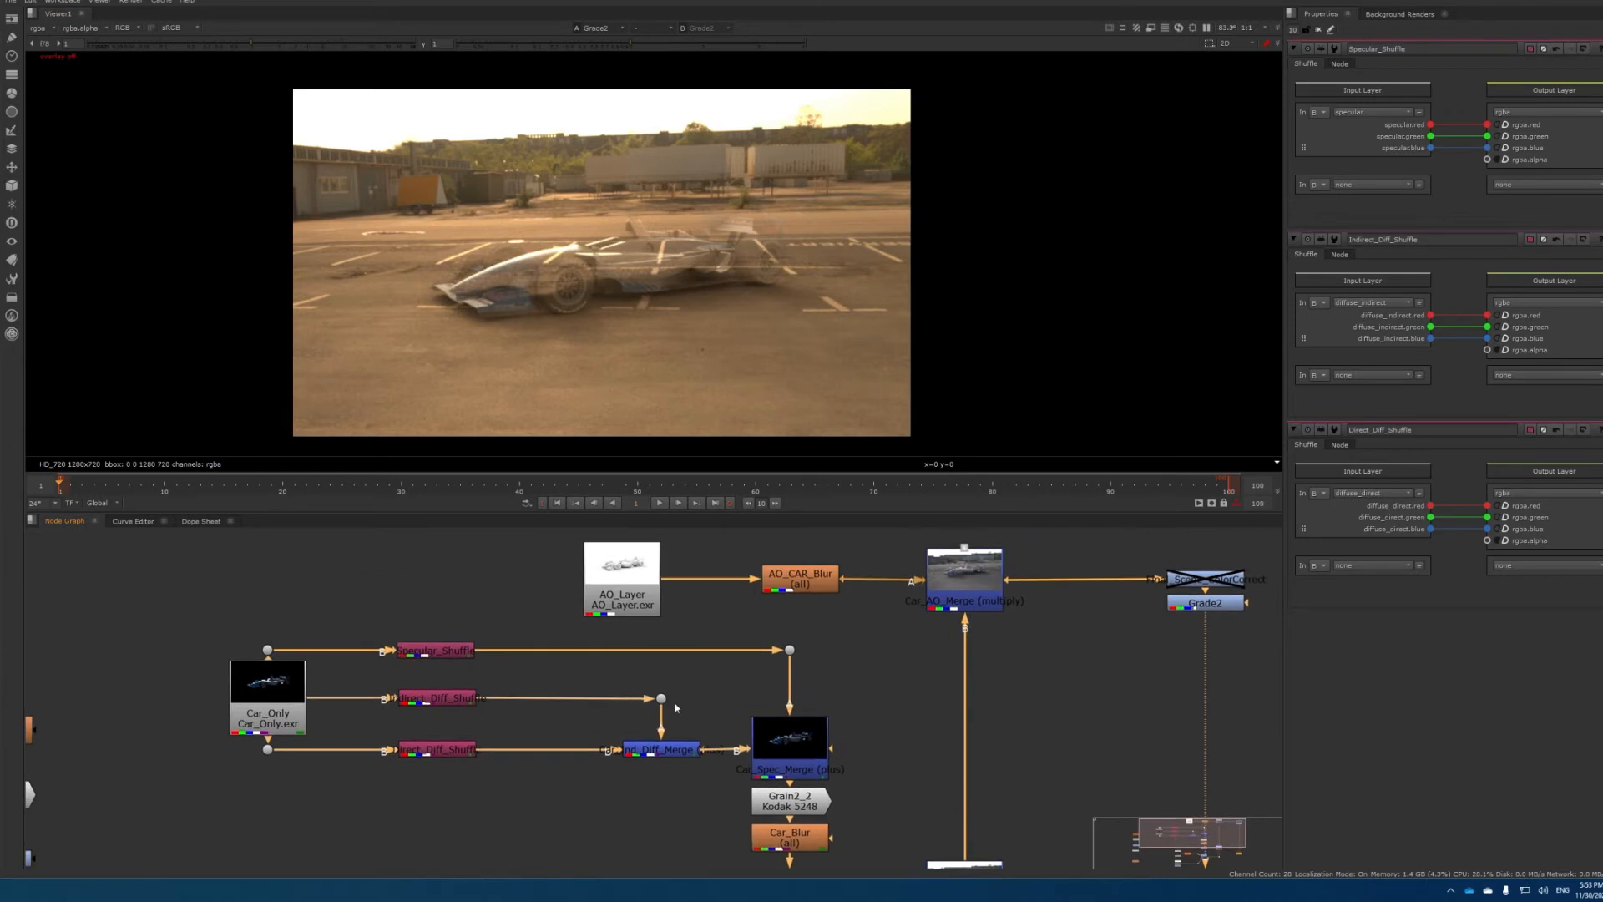
pyautogui.click(782, 750)
pyautogui.press('1')
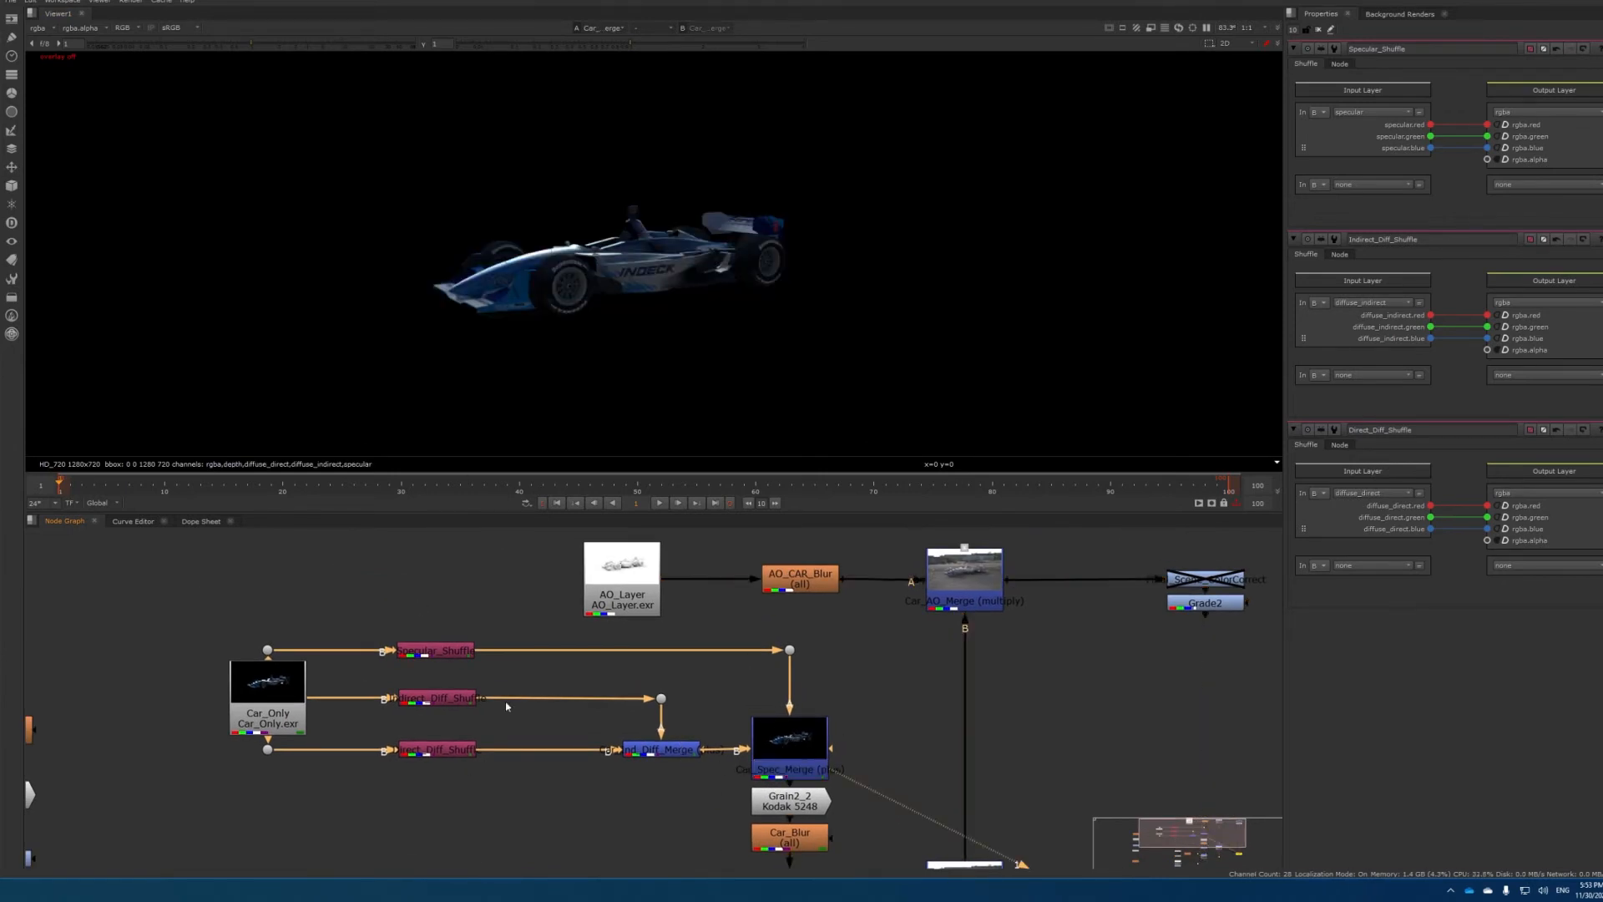
pyautogui.scroll(4, 733, 286)
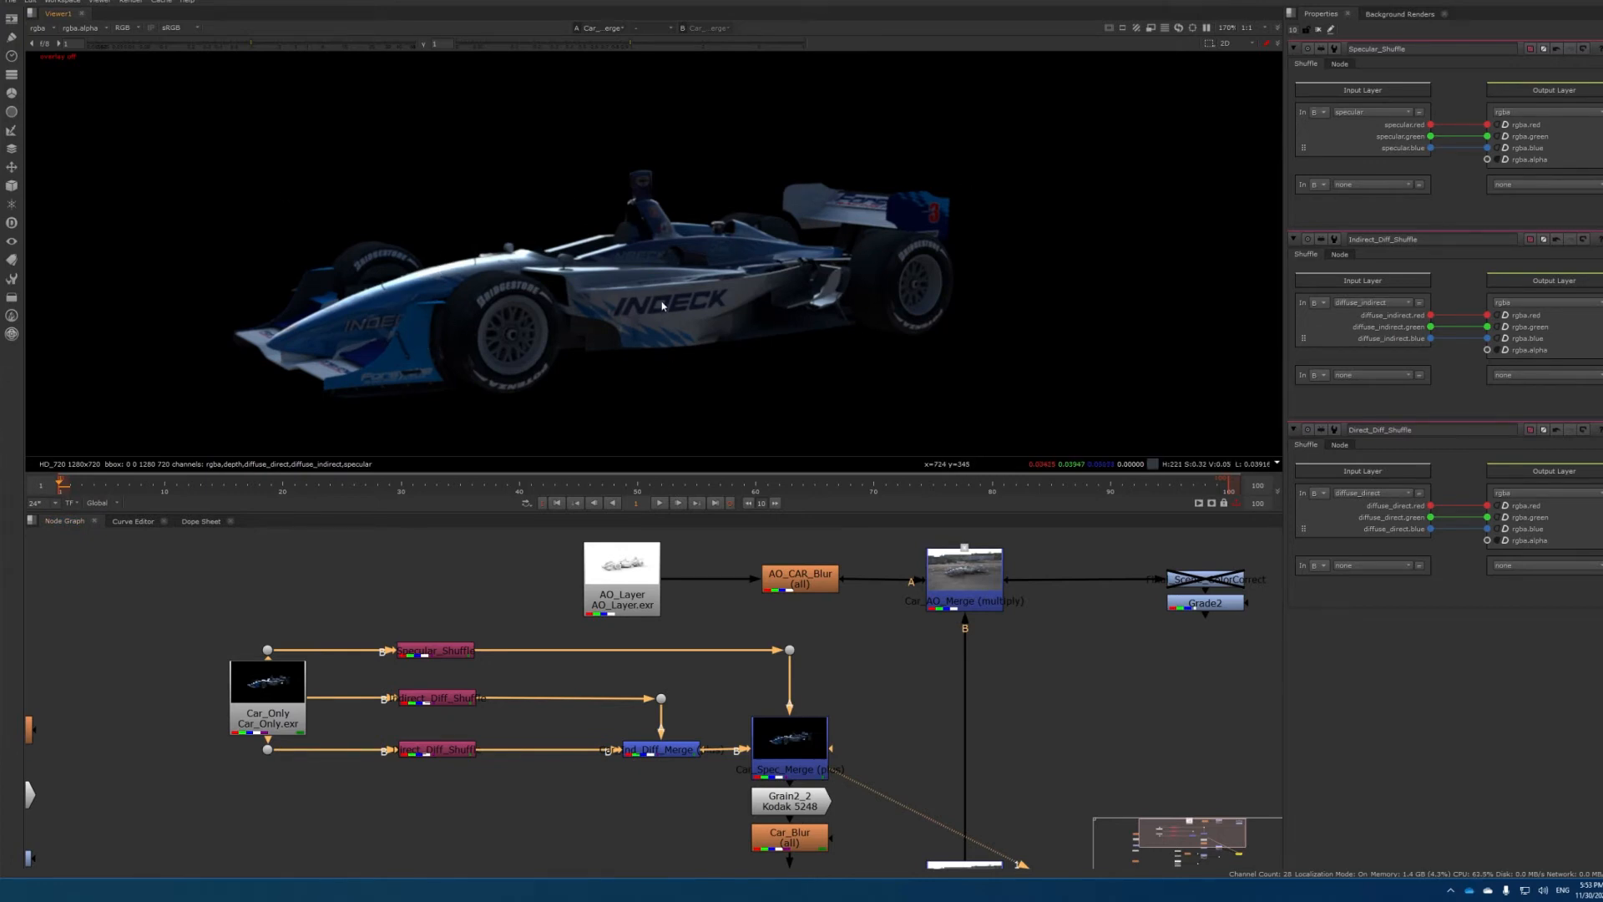
pyautogui.press('a')
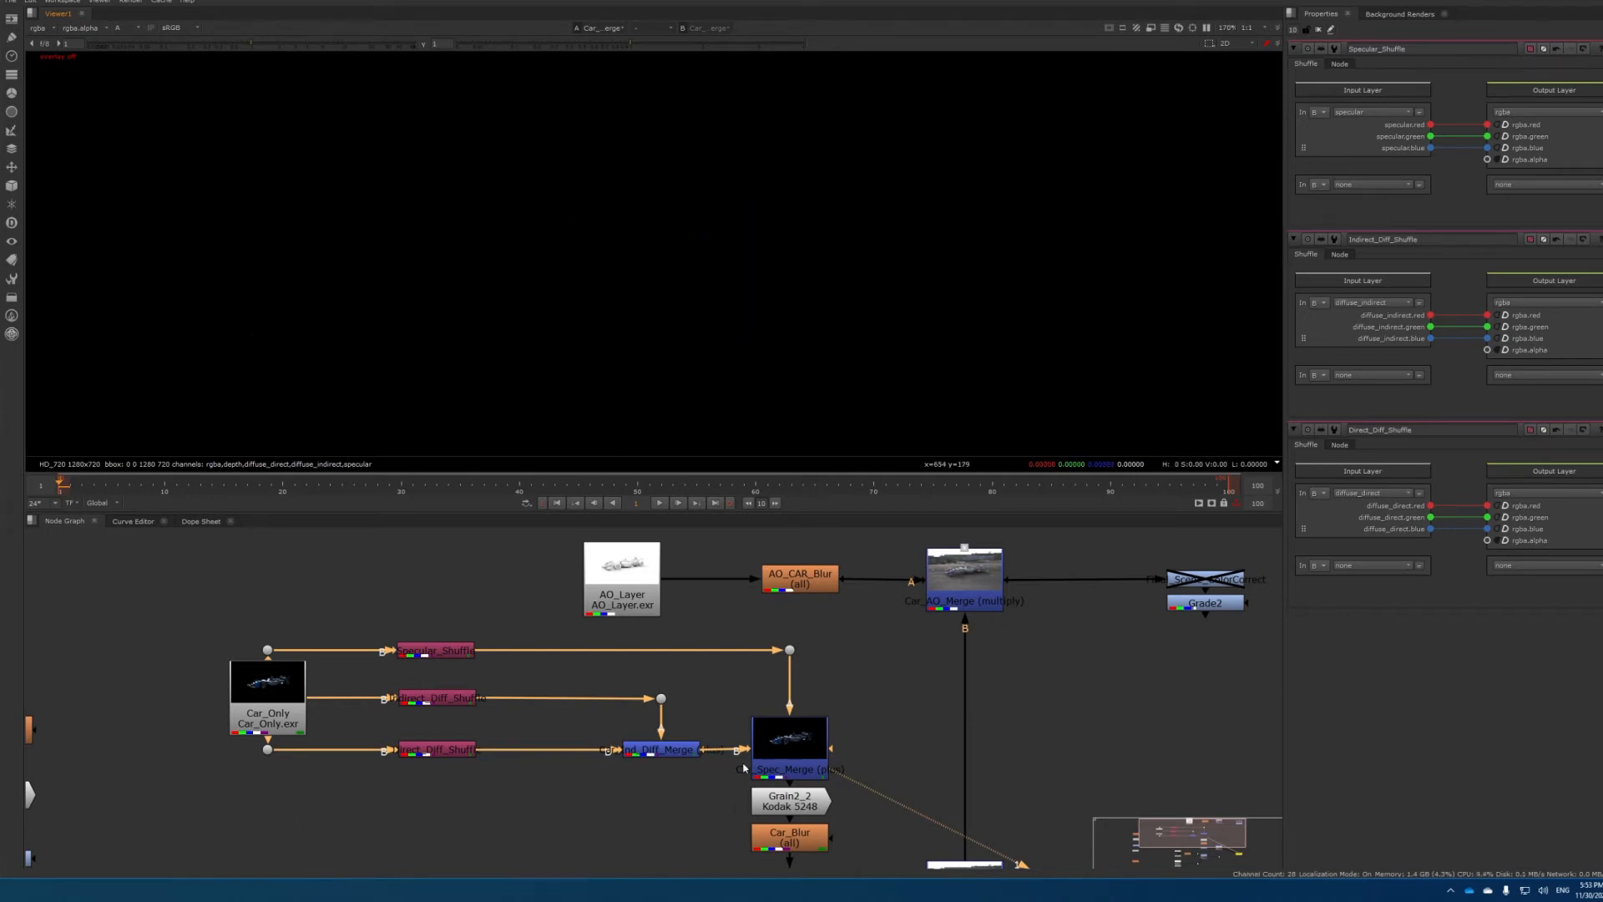
pyautogui.click(777, 758)
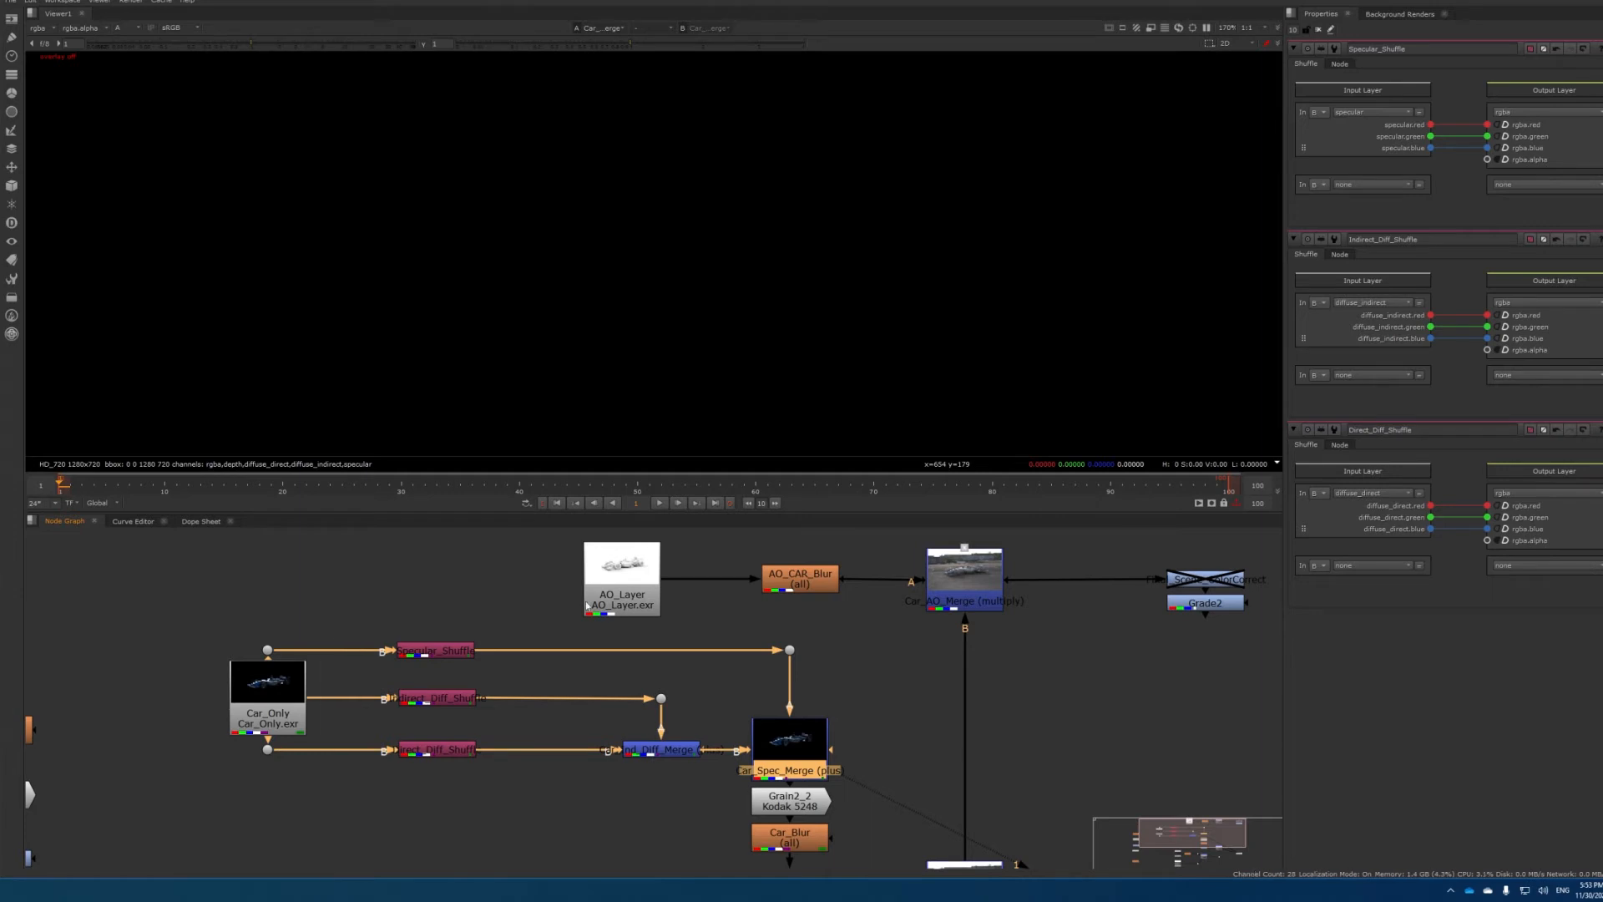
# Examine how the three Shuffle branches of Car_Only run through the two plus merges into Car_Spec_Merge
pyautogui.scroll(-3, 619, 596)
pyautogui.moveTo(574, 547); pyautogui.dragTo(1029, 623)
pyautogui.moveTo(888, 651); pyautogui.dragTo(888, 740, button='middle')
pyautogui.moveTo(839, 678); pyautogui.dragTo(839, 557)
pyautogui.click(580, 649)
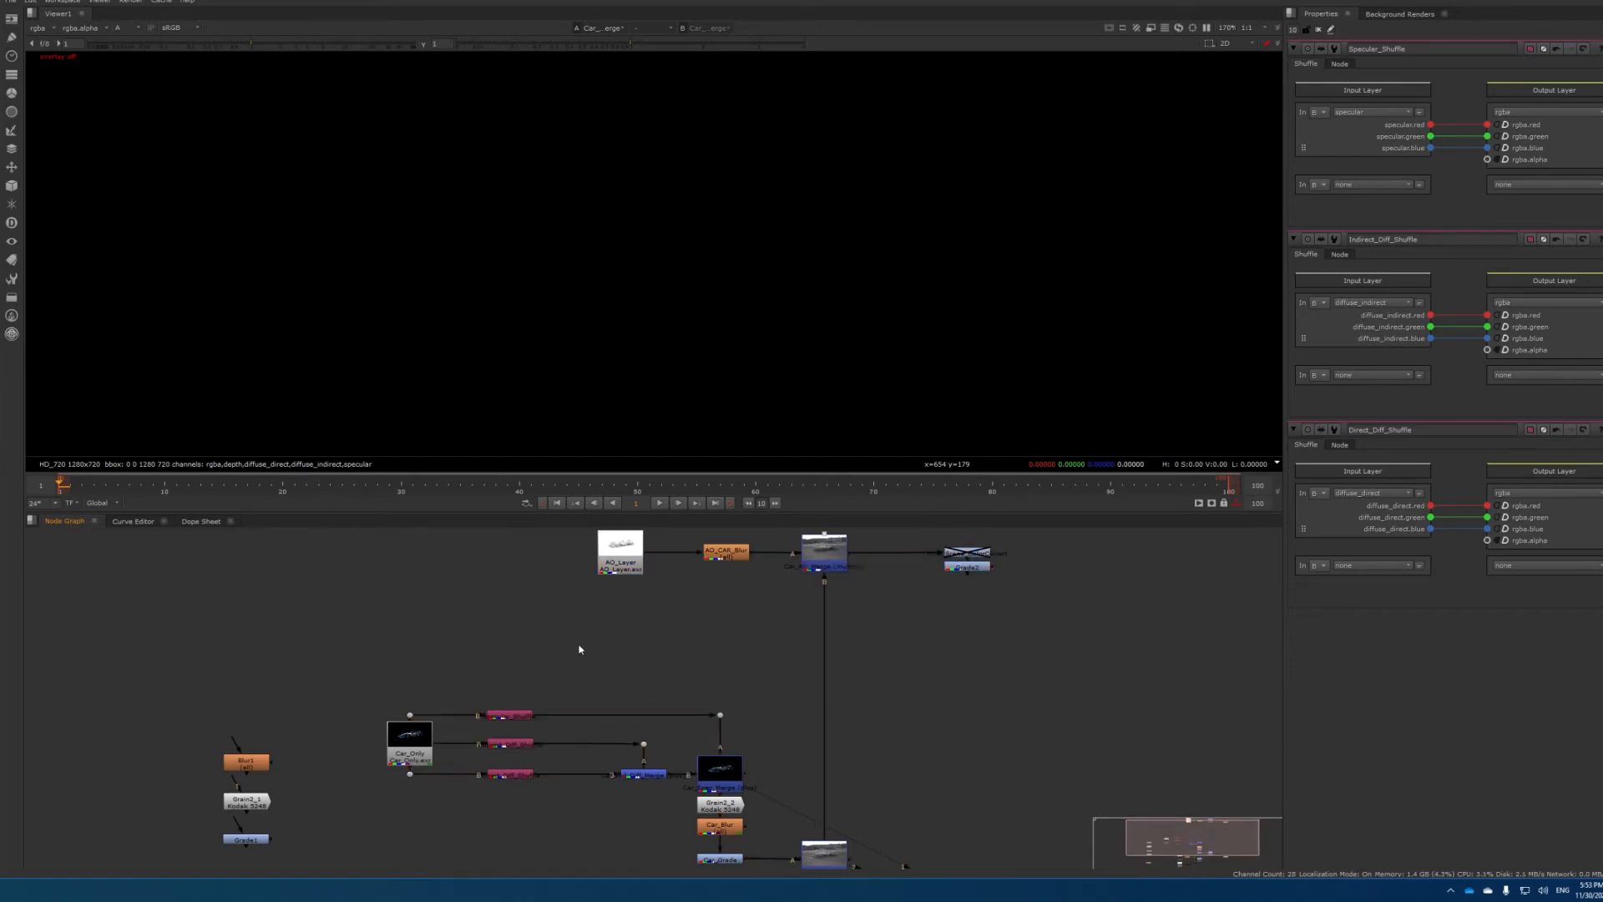
pyautogui.scroll(4, 565, 664)
pyautogui.scroll(-2, 522, 697)
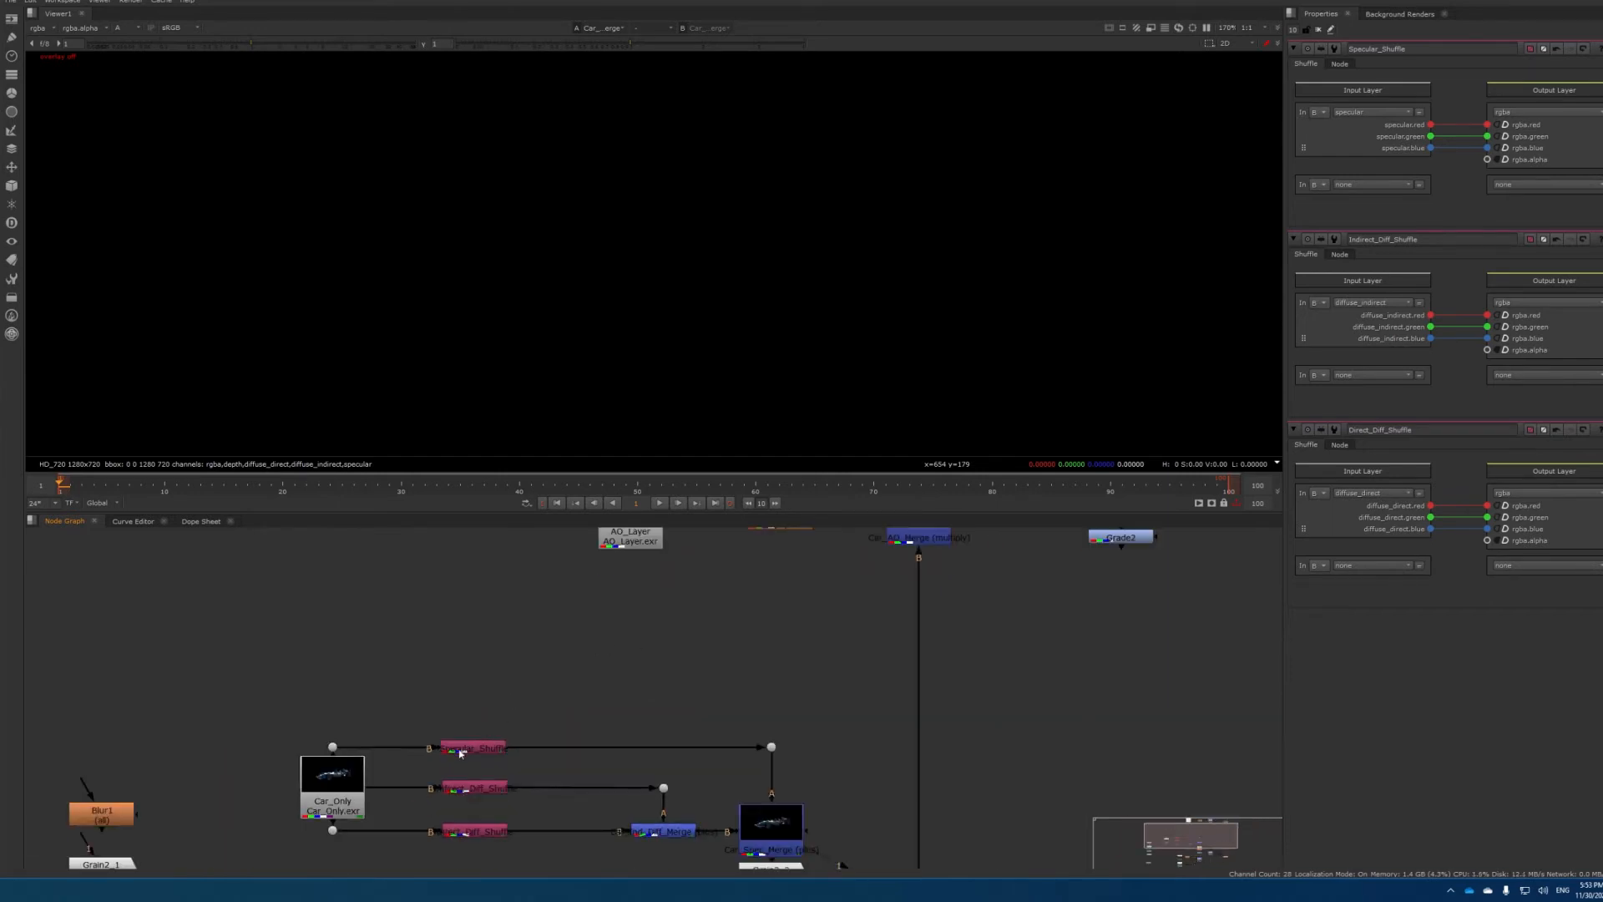
pyautogui.click(464, 749)
pyautogui.moveTo(463, 750); pyautogui.dragTo(465, 750)
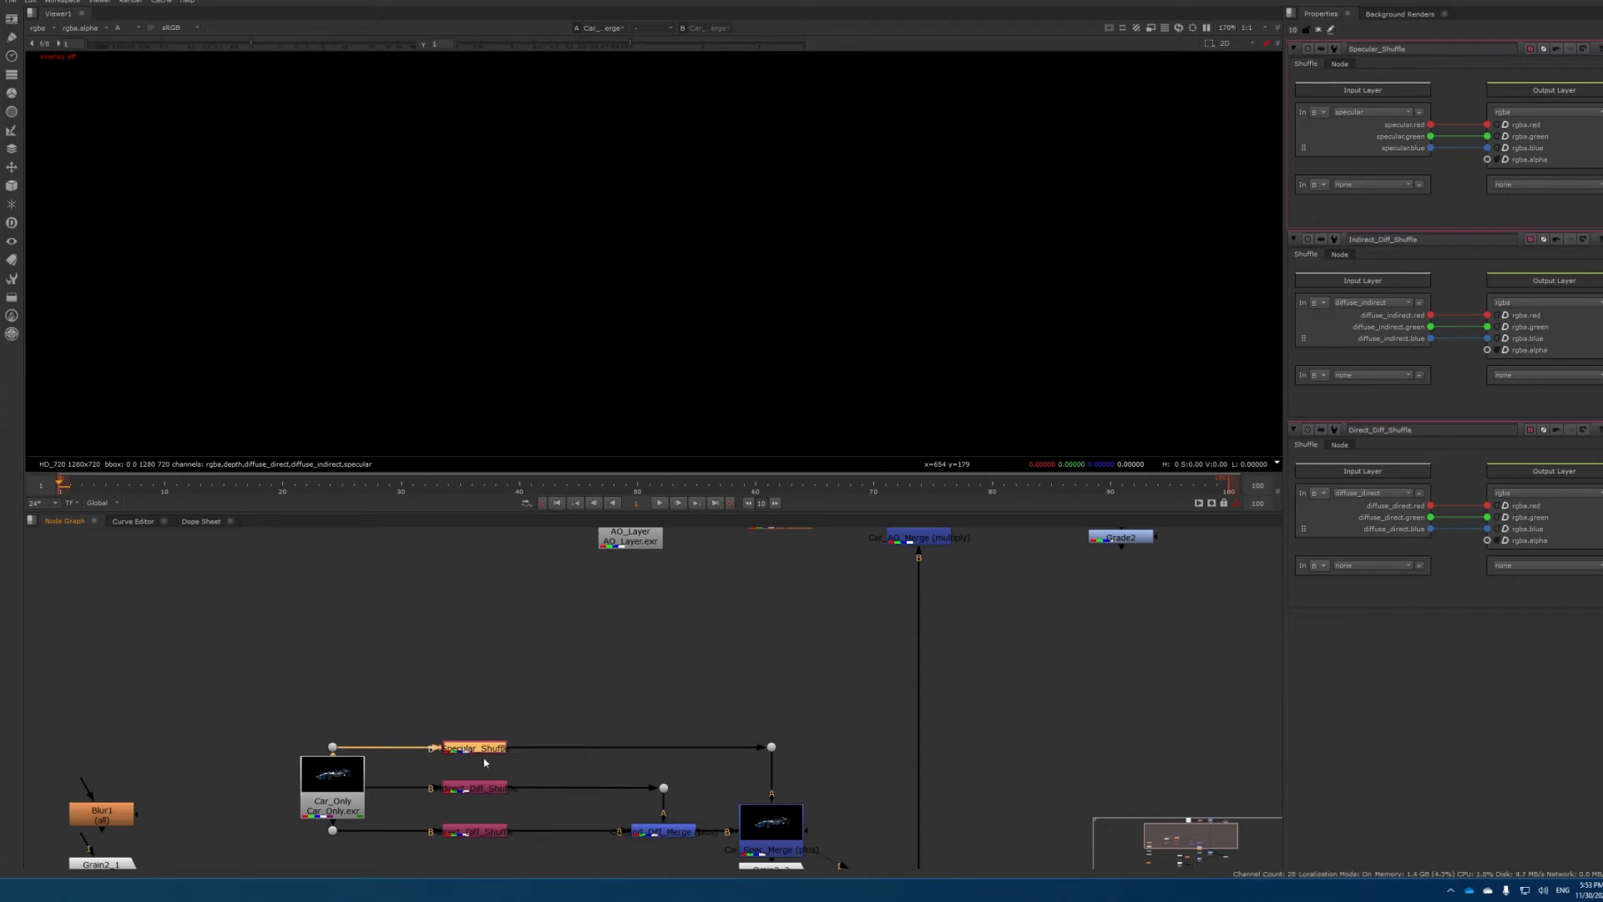
pyautogui.moveTo(583, 781); pyautogui.dragTo(505, 665, button='middle')
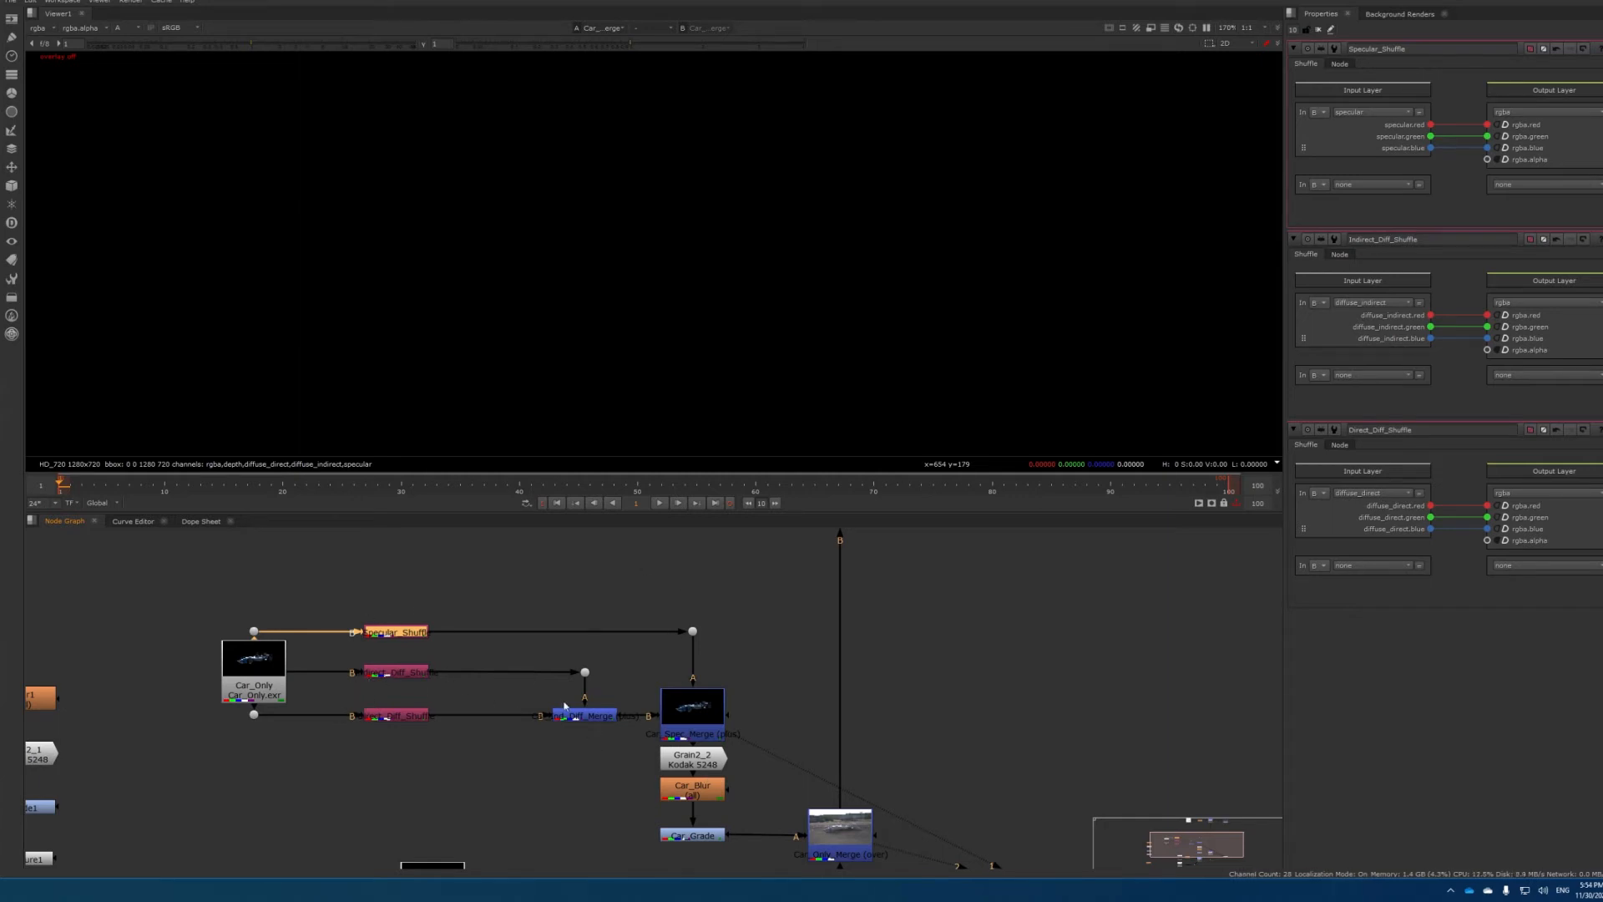
pyautogui.click(603, 715)
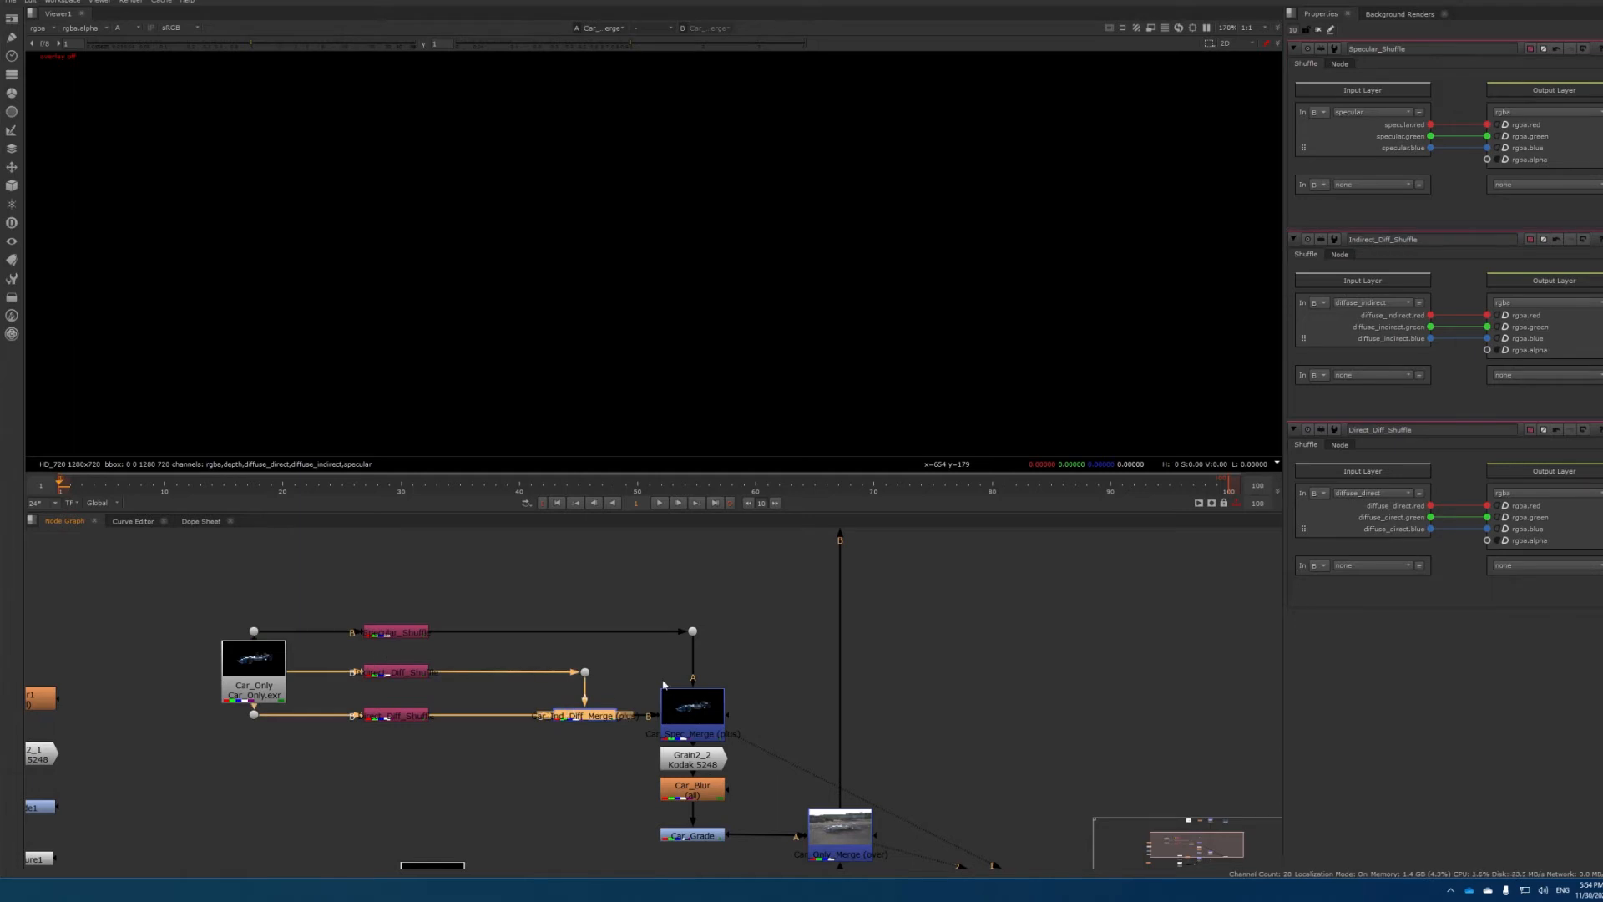
pyautogui.click(672, 704)
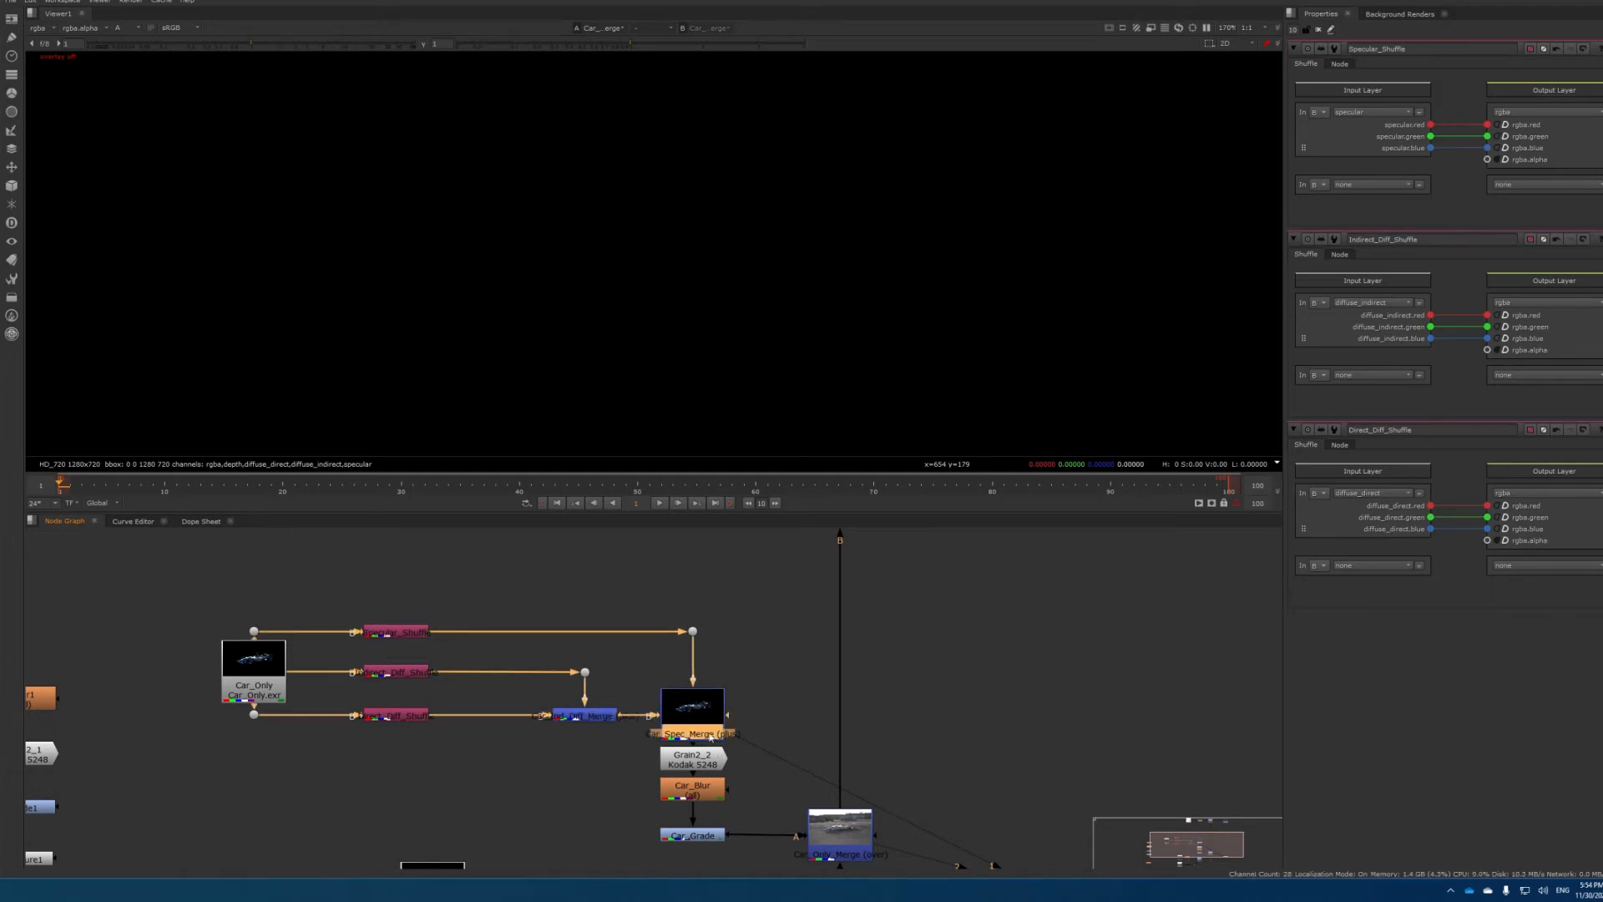
pyautogui.click(578, 797)
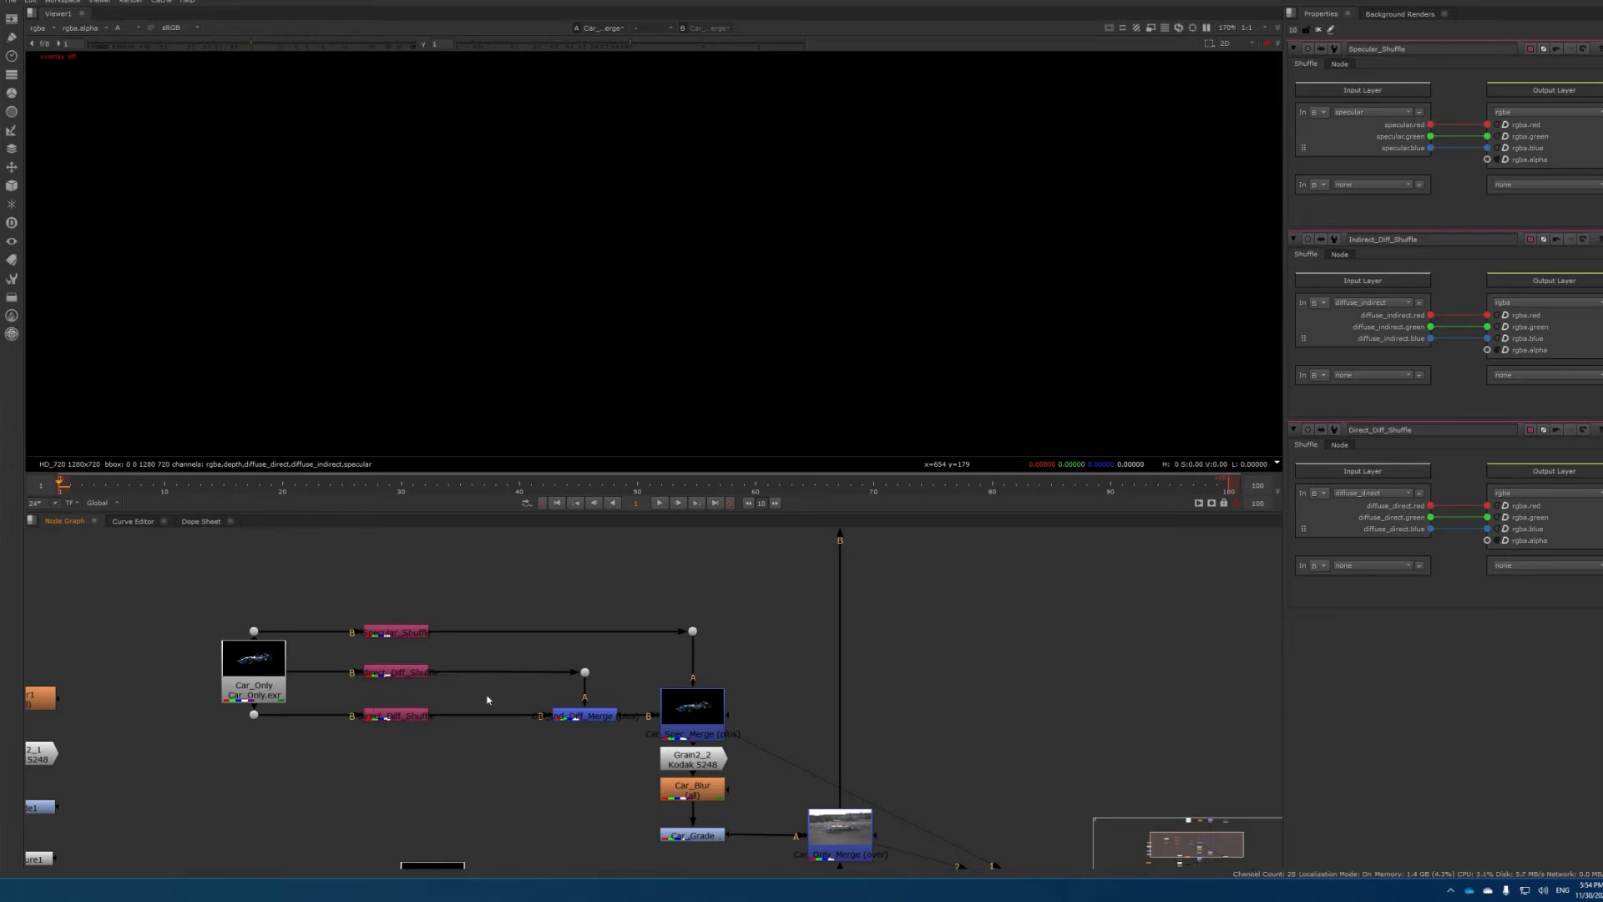
# Open the properties of Direct_Diff_Shuffle and Specular_Shuffle and set the output layer of Specular_Shuffle to rgb
pyautogui.click(402, 716)
pyautogui.press('Return')
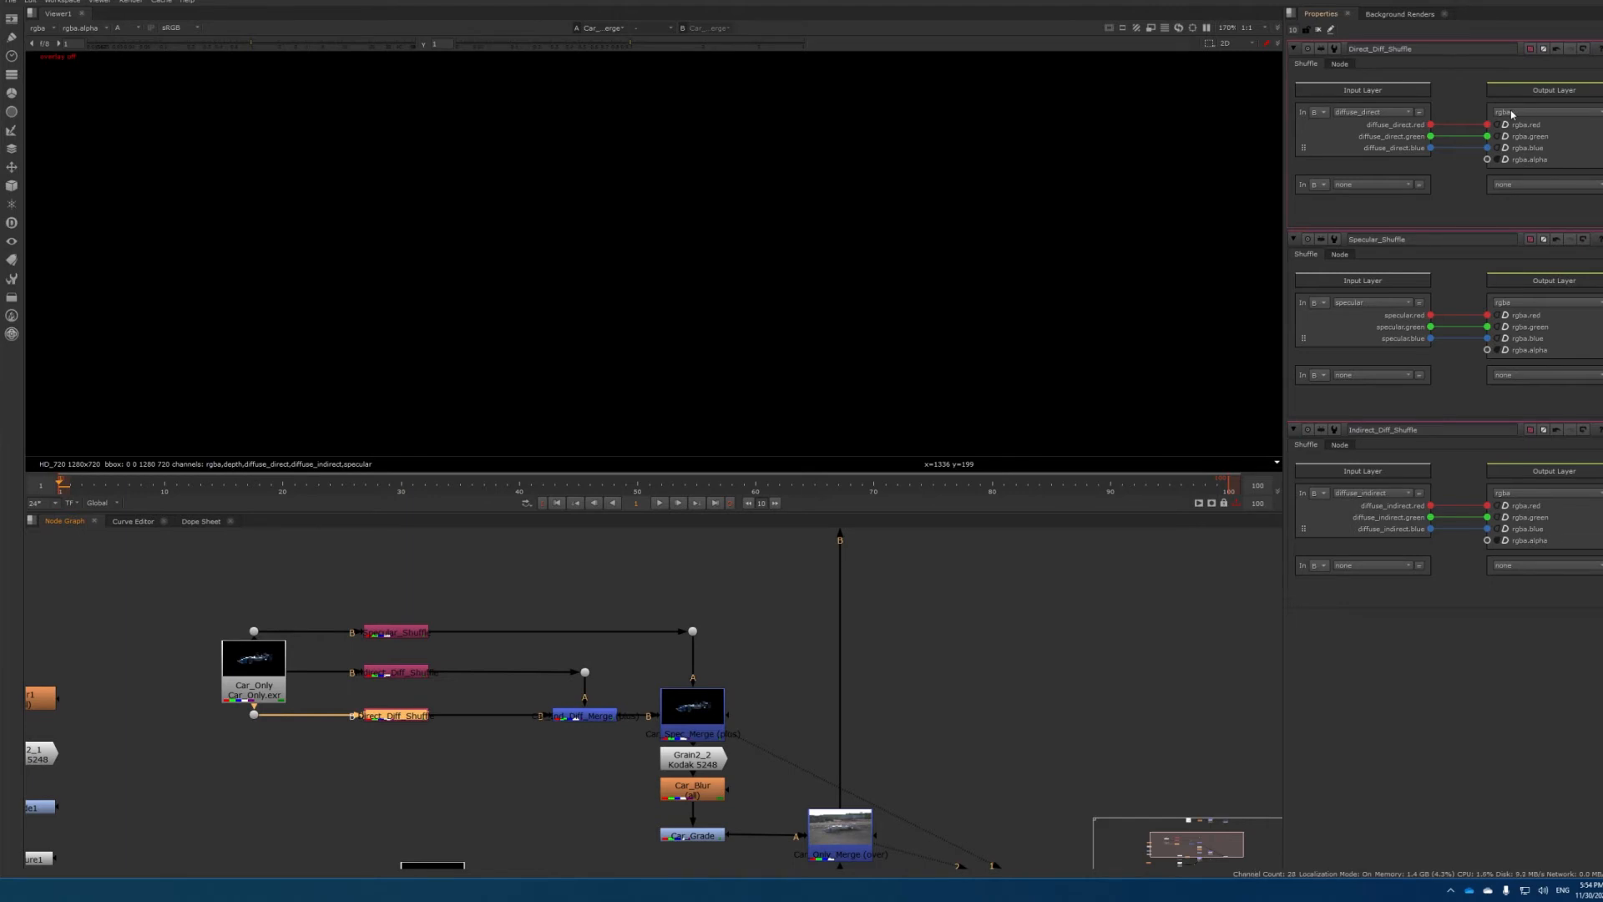
pyautogui.click(394, 594)
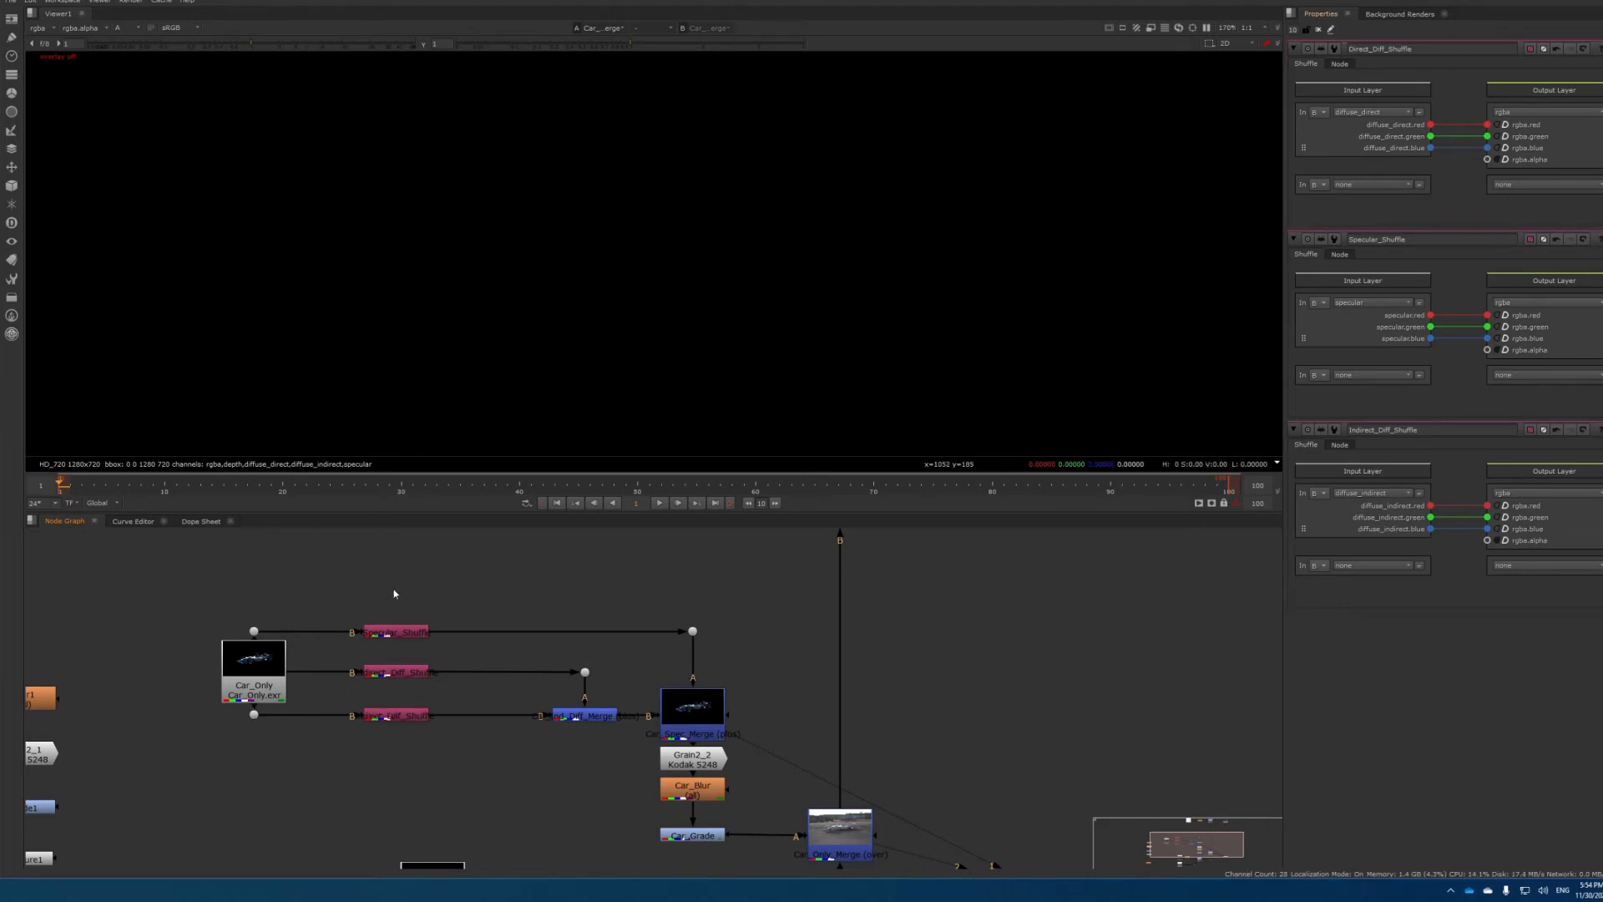
pyautogui.doubleClick(408, 633)
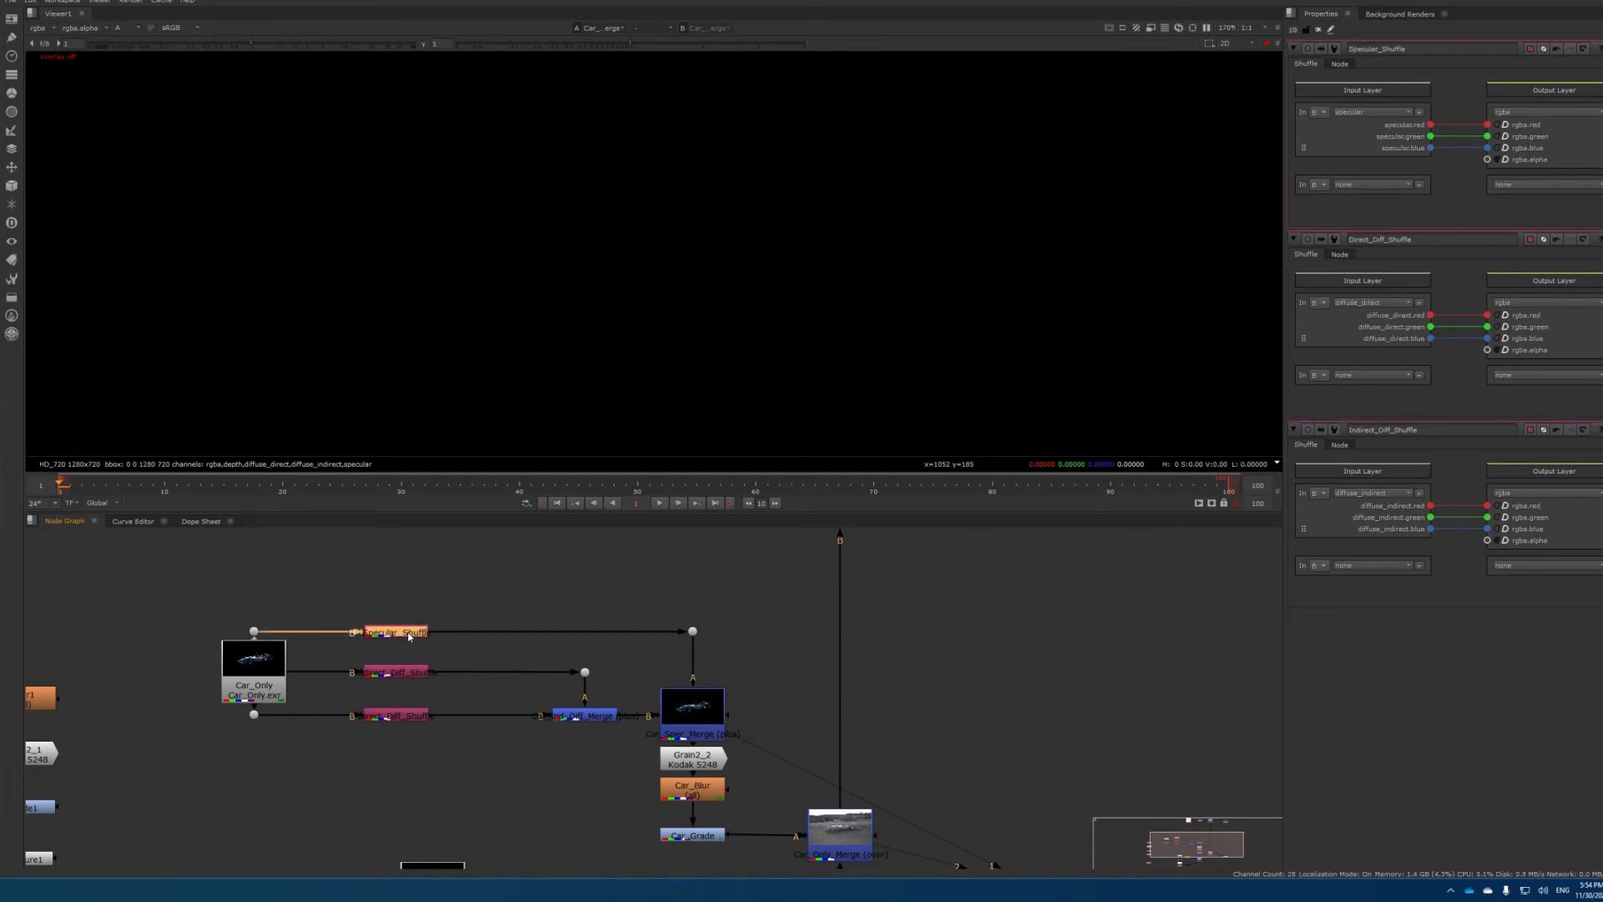
pyautogui.click(1522, 112)
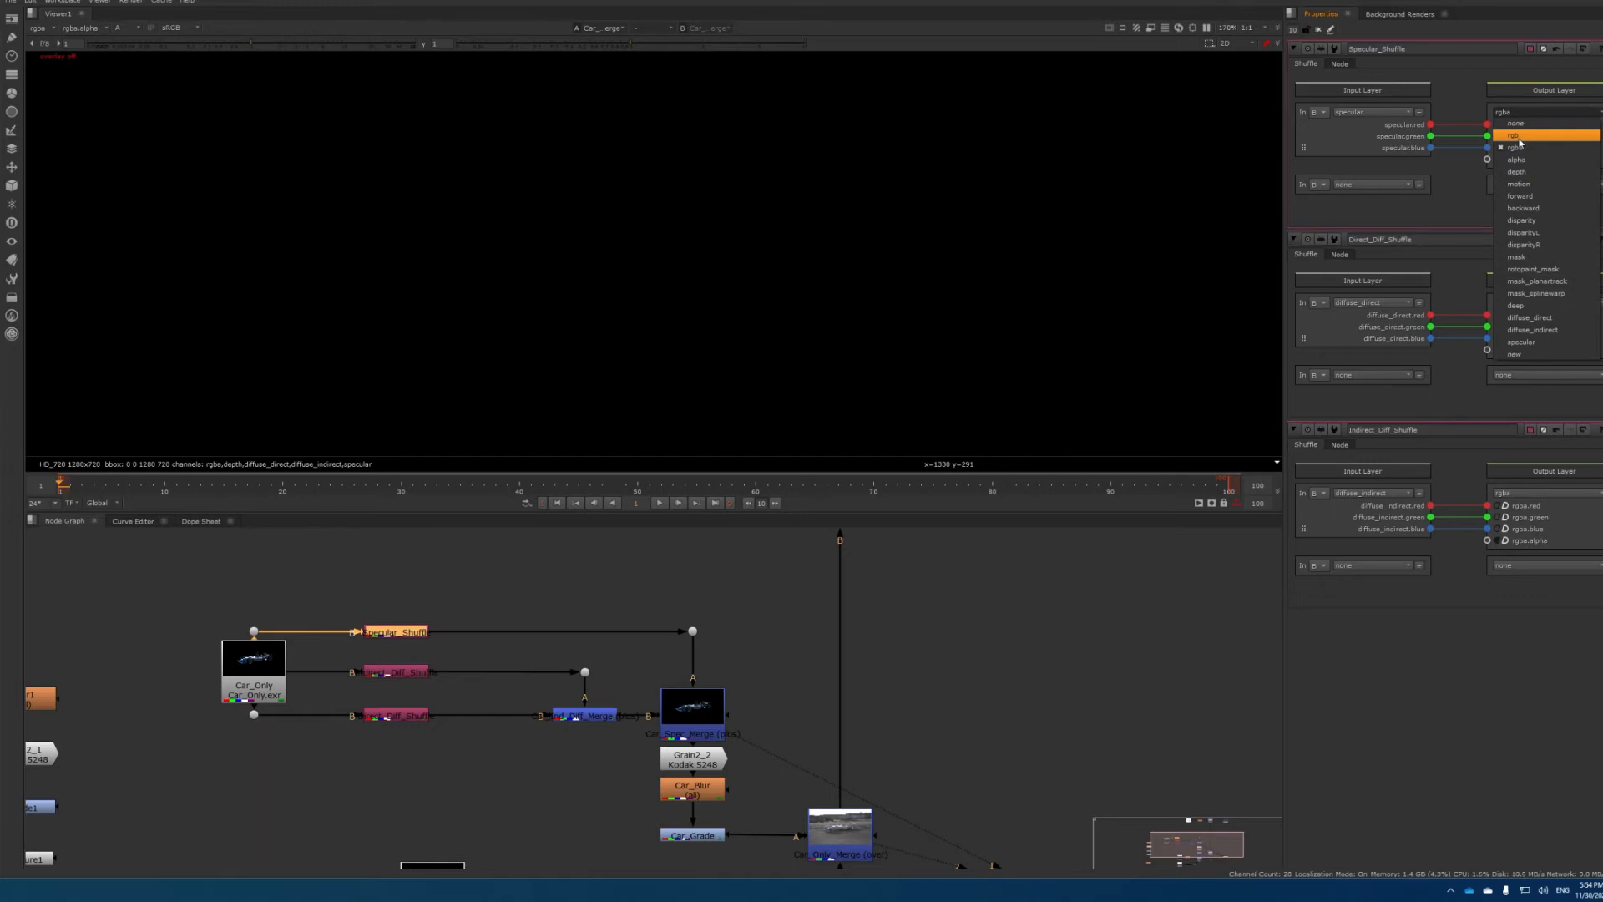
pyautogui.click(1516, 136)
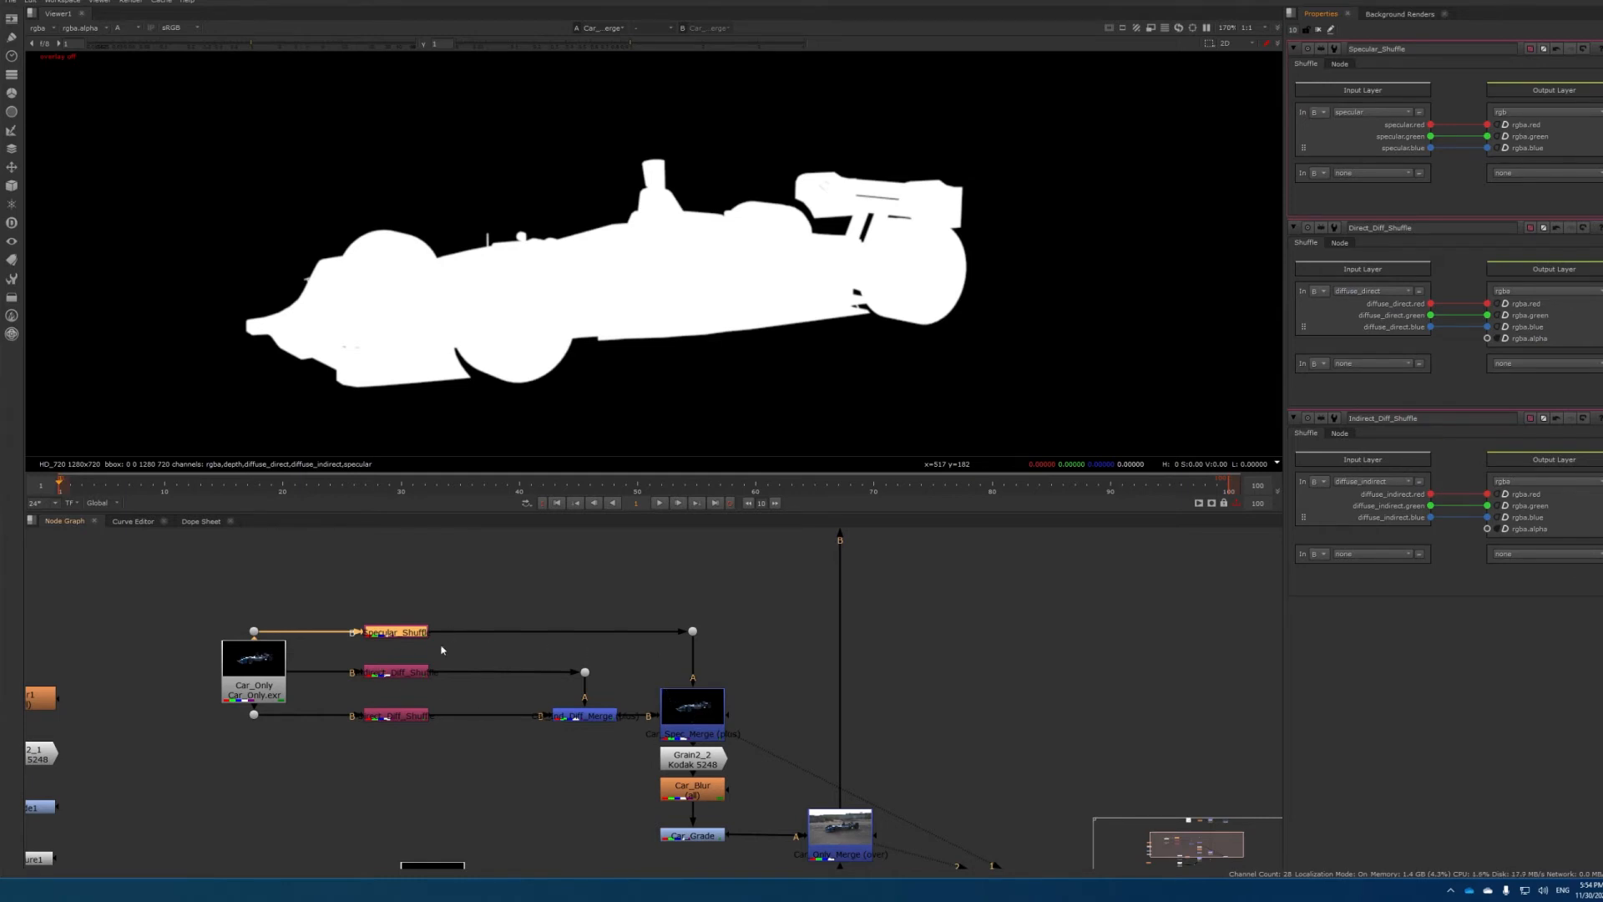
# View Indirect_Diff_Shuffle, Direct_Diff_Shuffle and Specular_Shuffle one after another to compare their alpha channels
pyautogui.click(394, 675)
pyautogui.press('1')
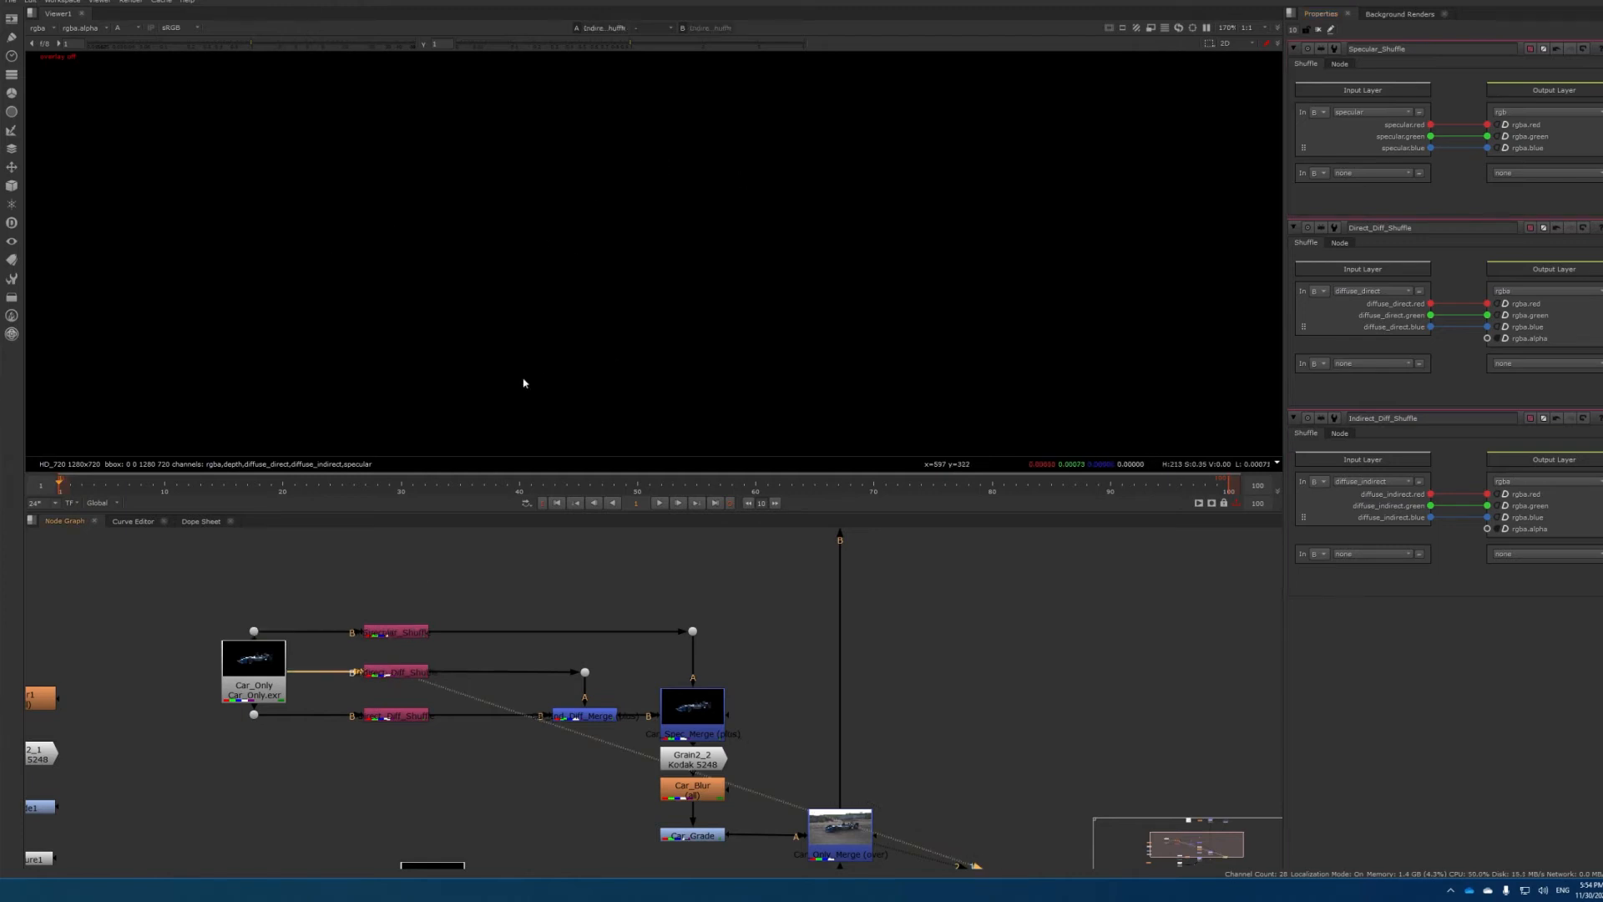
pyautogui.click(409, 716)
pyautogui.press('1')
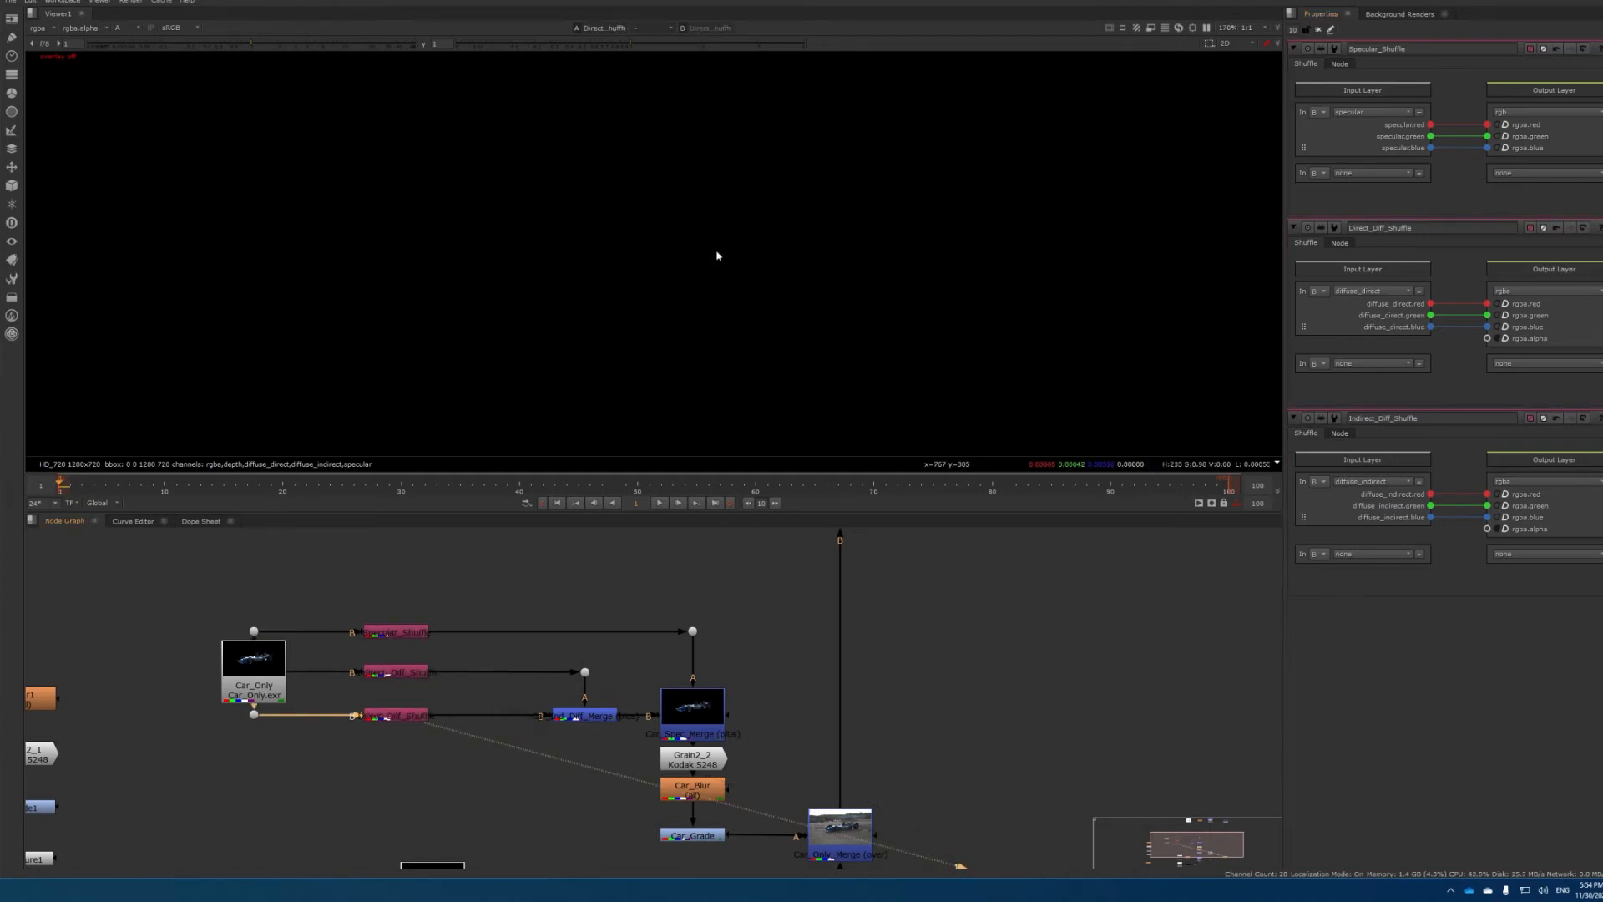
pyautogui.press('1')
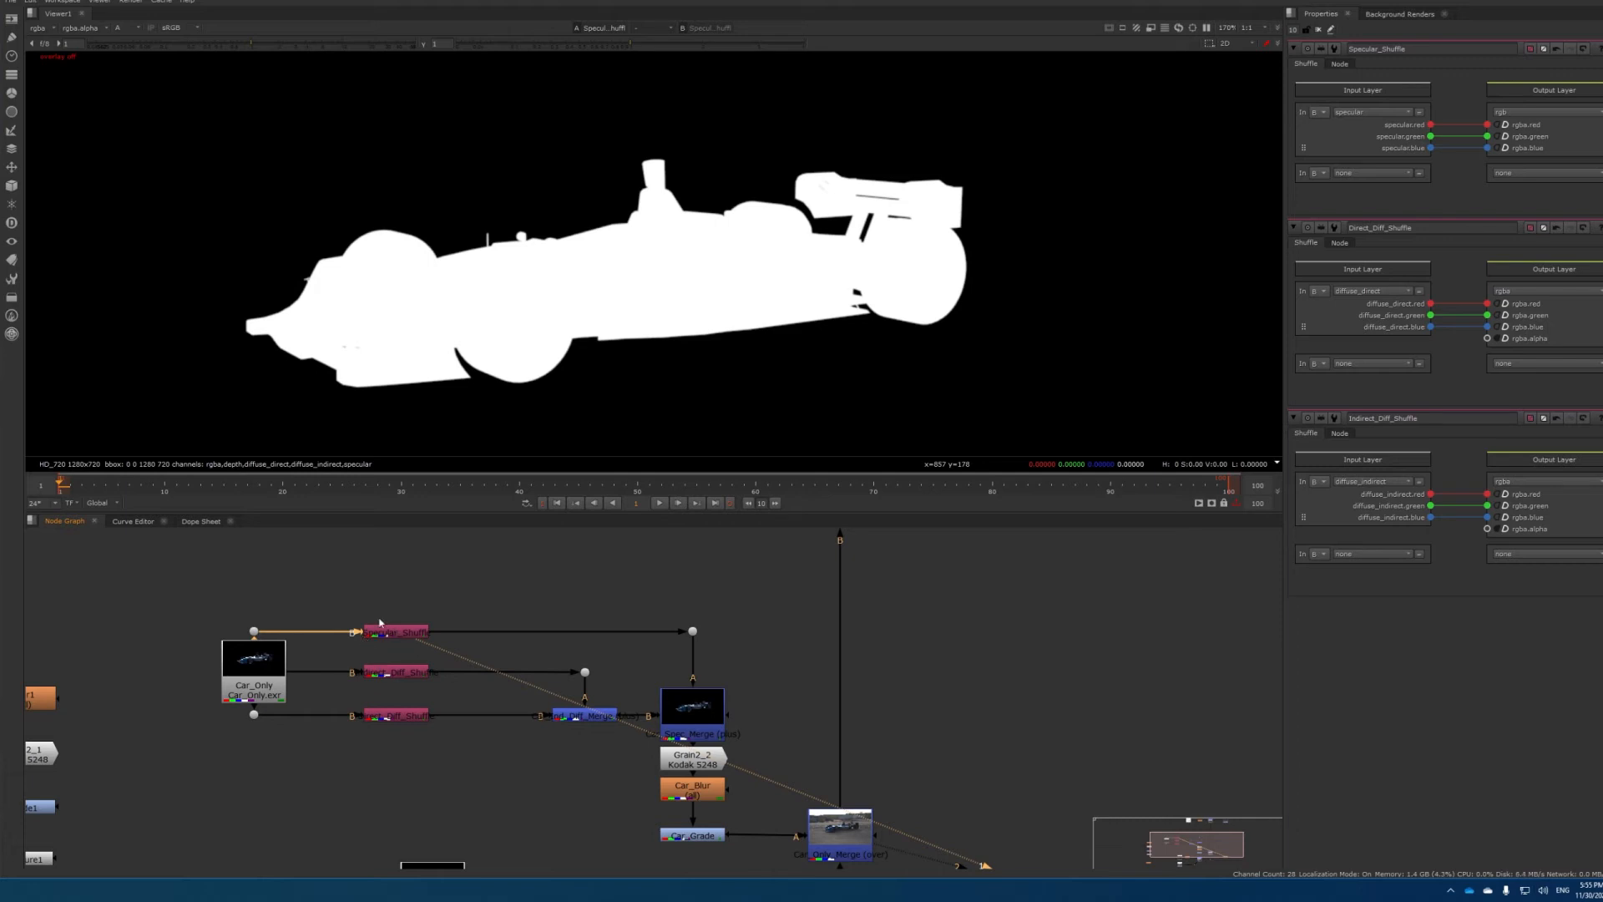
pyautogui.moveTo(351, 616); pyautogui.dragTo(447, 748)
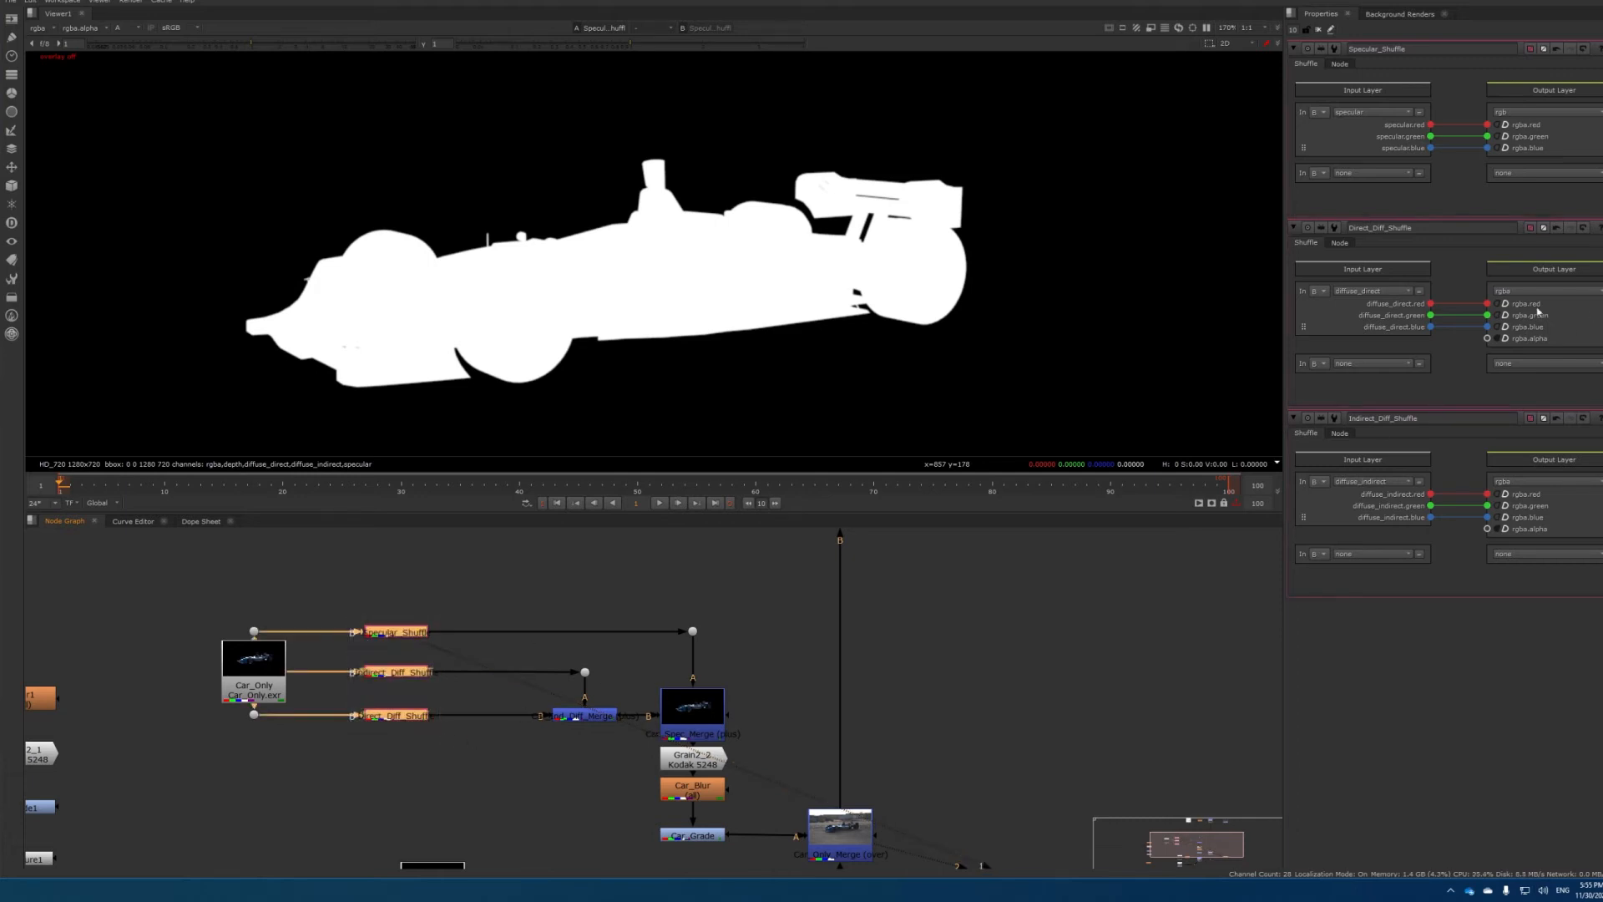
pyautogui.click(397, 557)
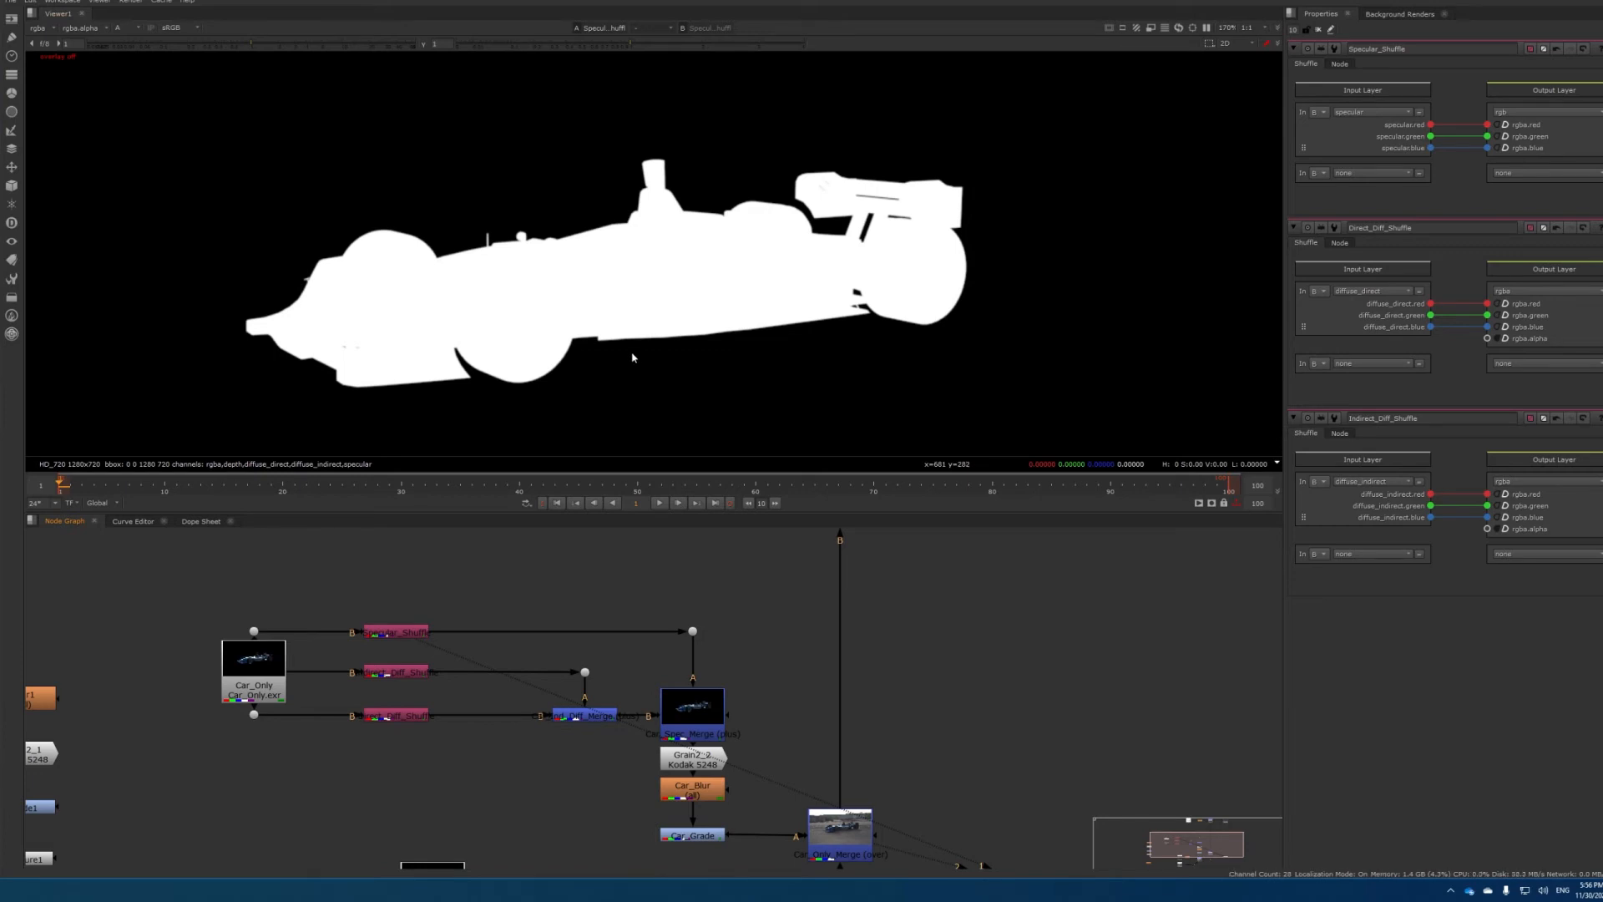
# Show the colour channels of Specular_Shuffle in the viewer and set its output layer back to rgba
pyautogui.press('a')
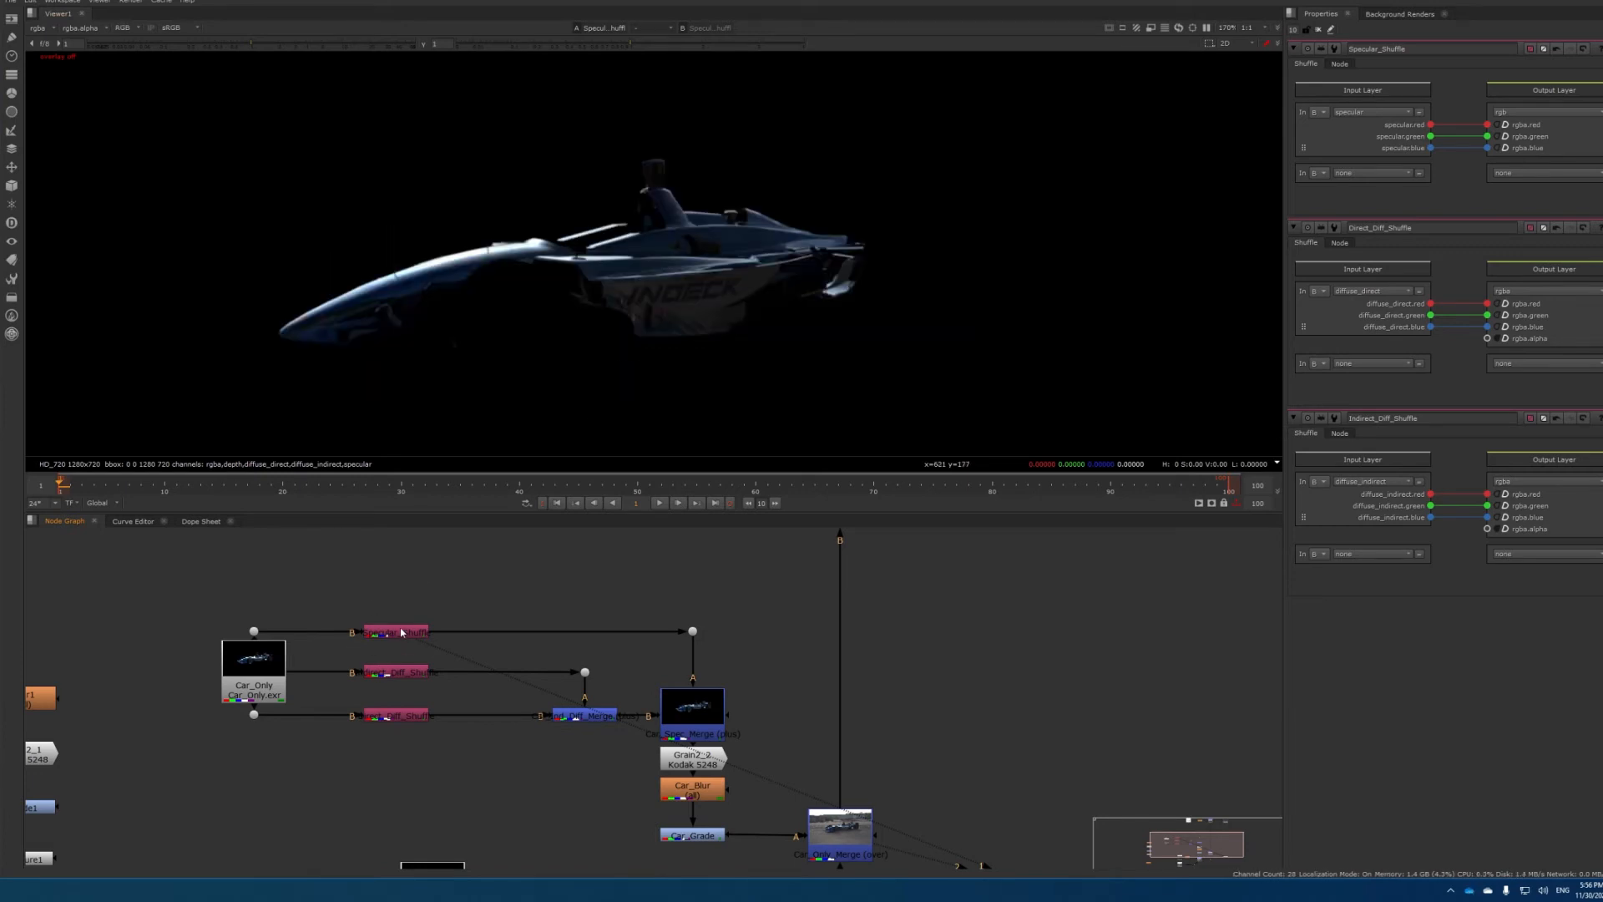
pyautogui.click(401, 635)
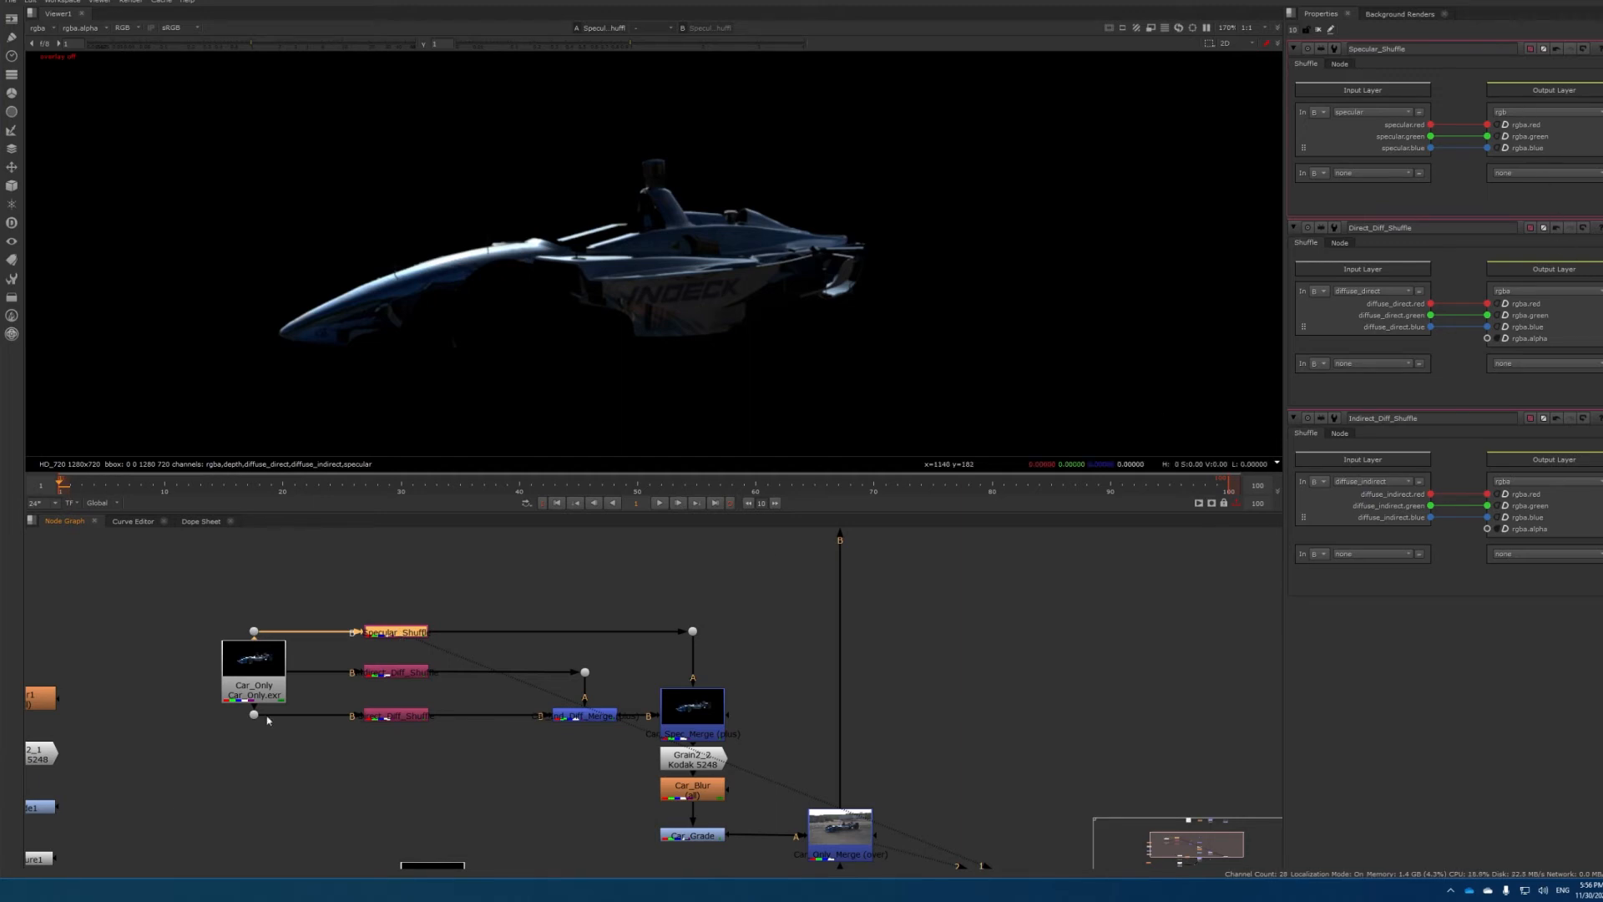
pyautogui.click(1556, 123)
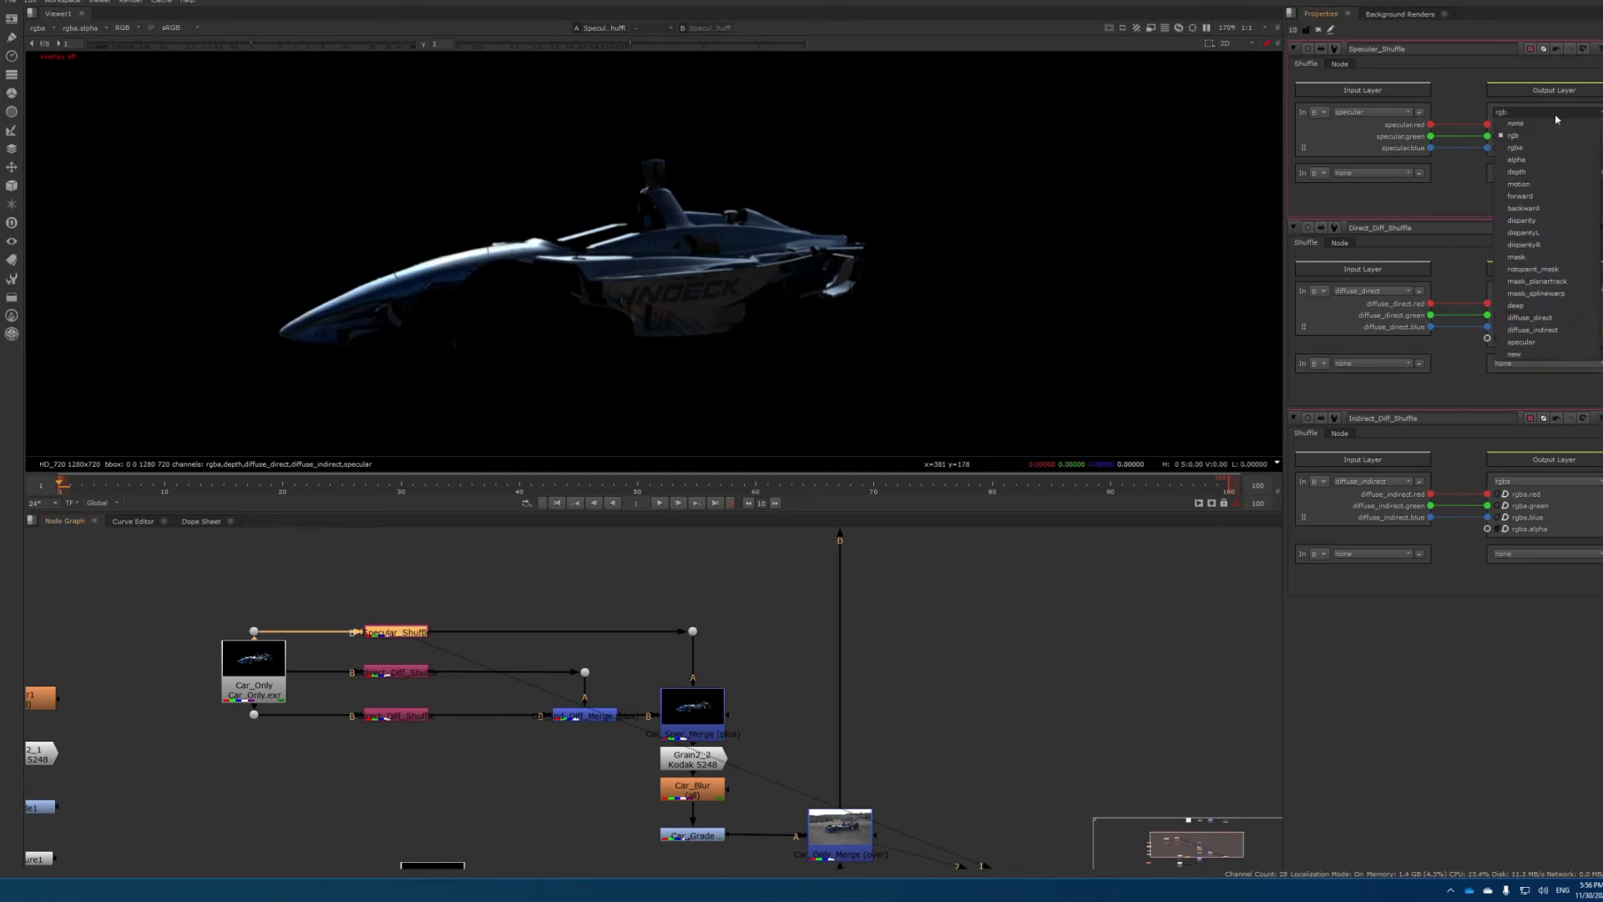
pyautogui.click(1524, 148)
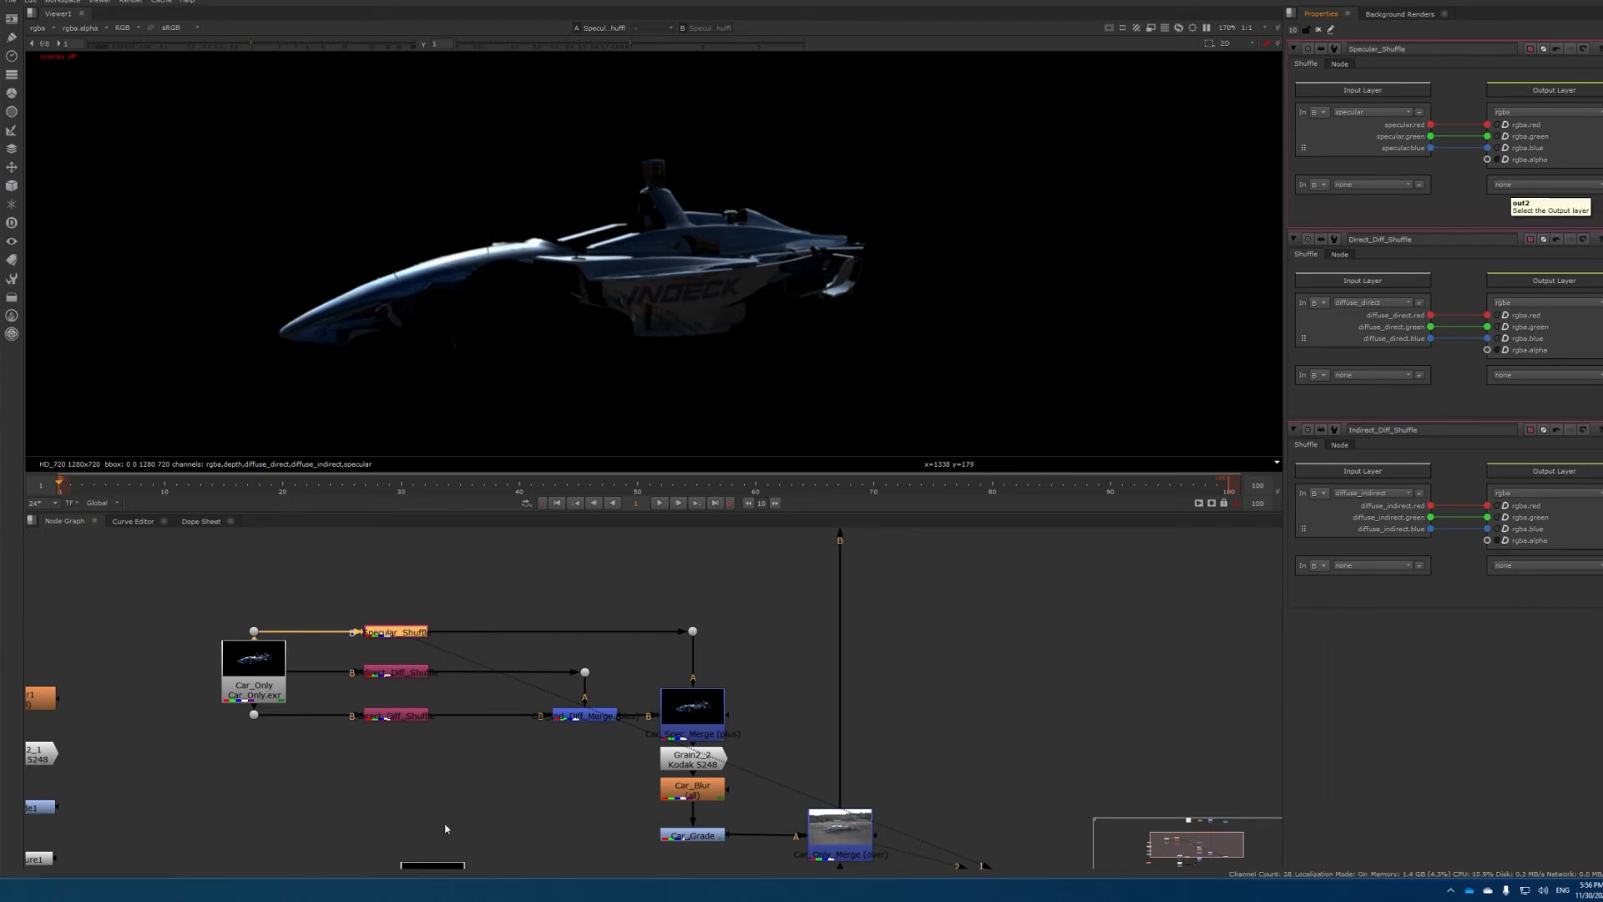
# View Car_Only_Merge to check the car over the background plate, and inspect the nodes feeding it
pyautogui.scroll(-3, 556, 759)
pyautogui.moveTo(567, 781); pyautogui.dragTo(461, 777, button='middle')
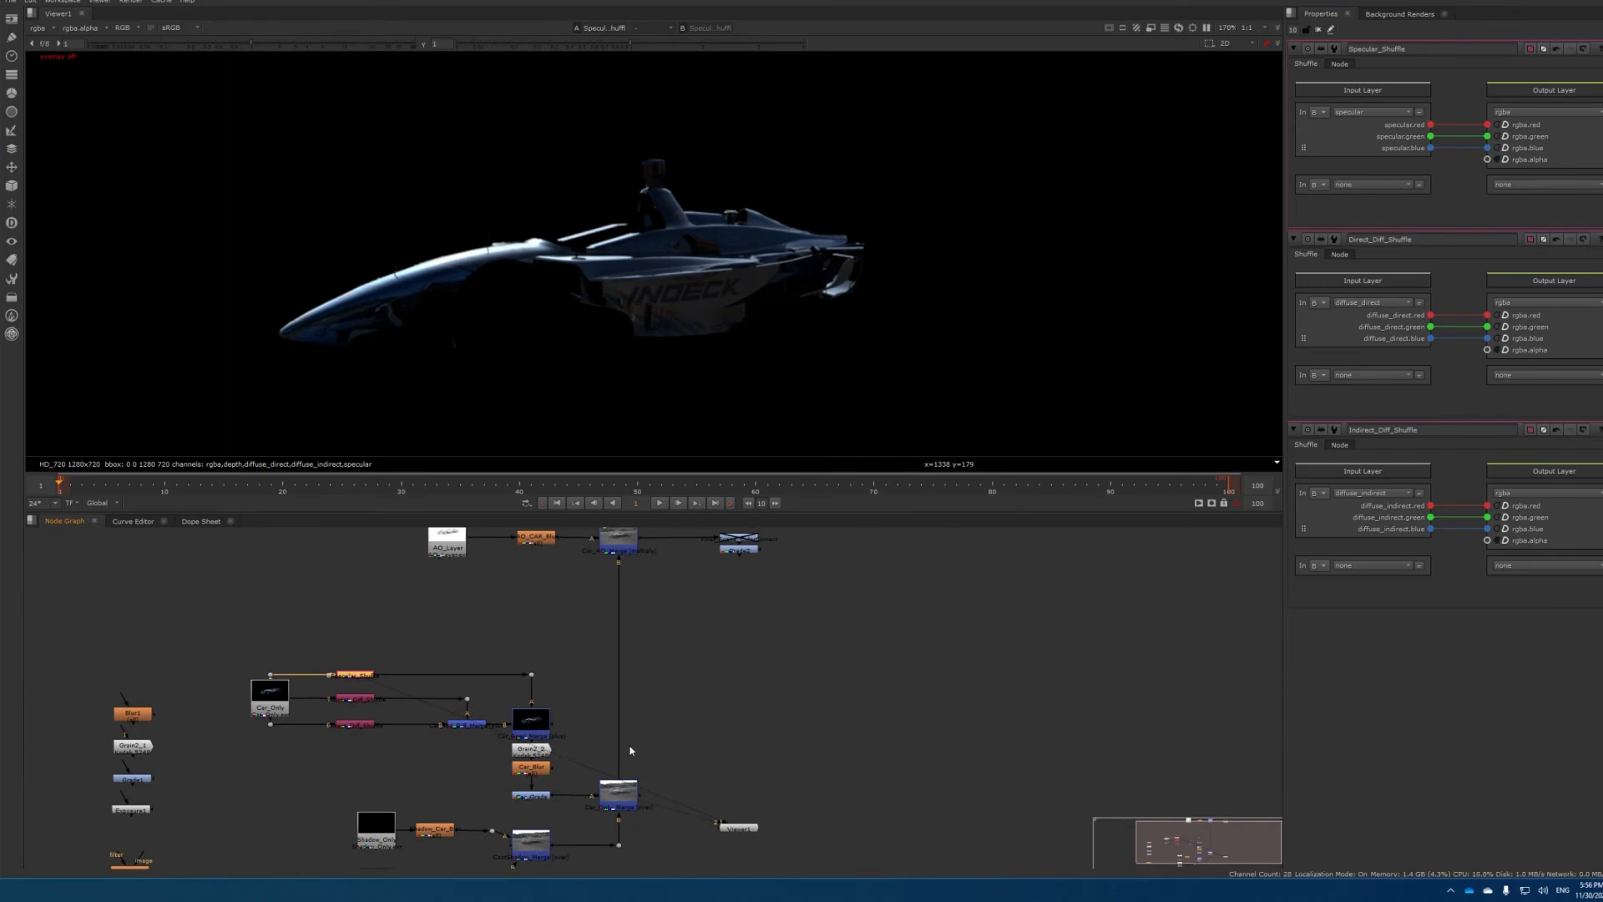
pyautogui.click(621, 798)
pyautogui.press('1')
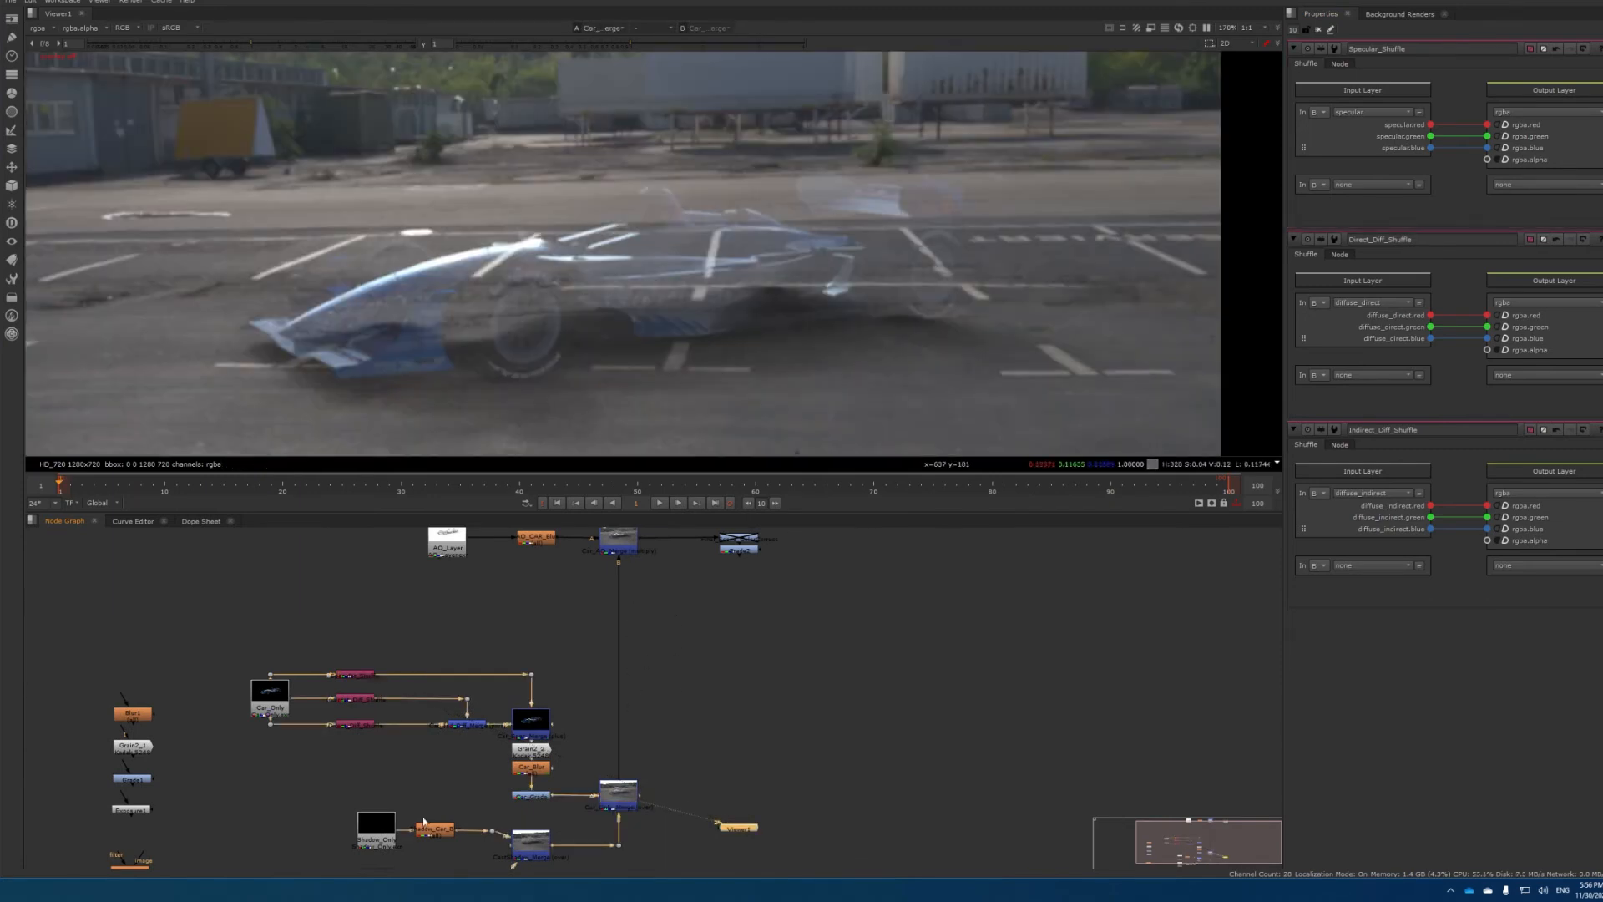
pyautogui.scroll(1, 388, 646)
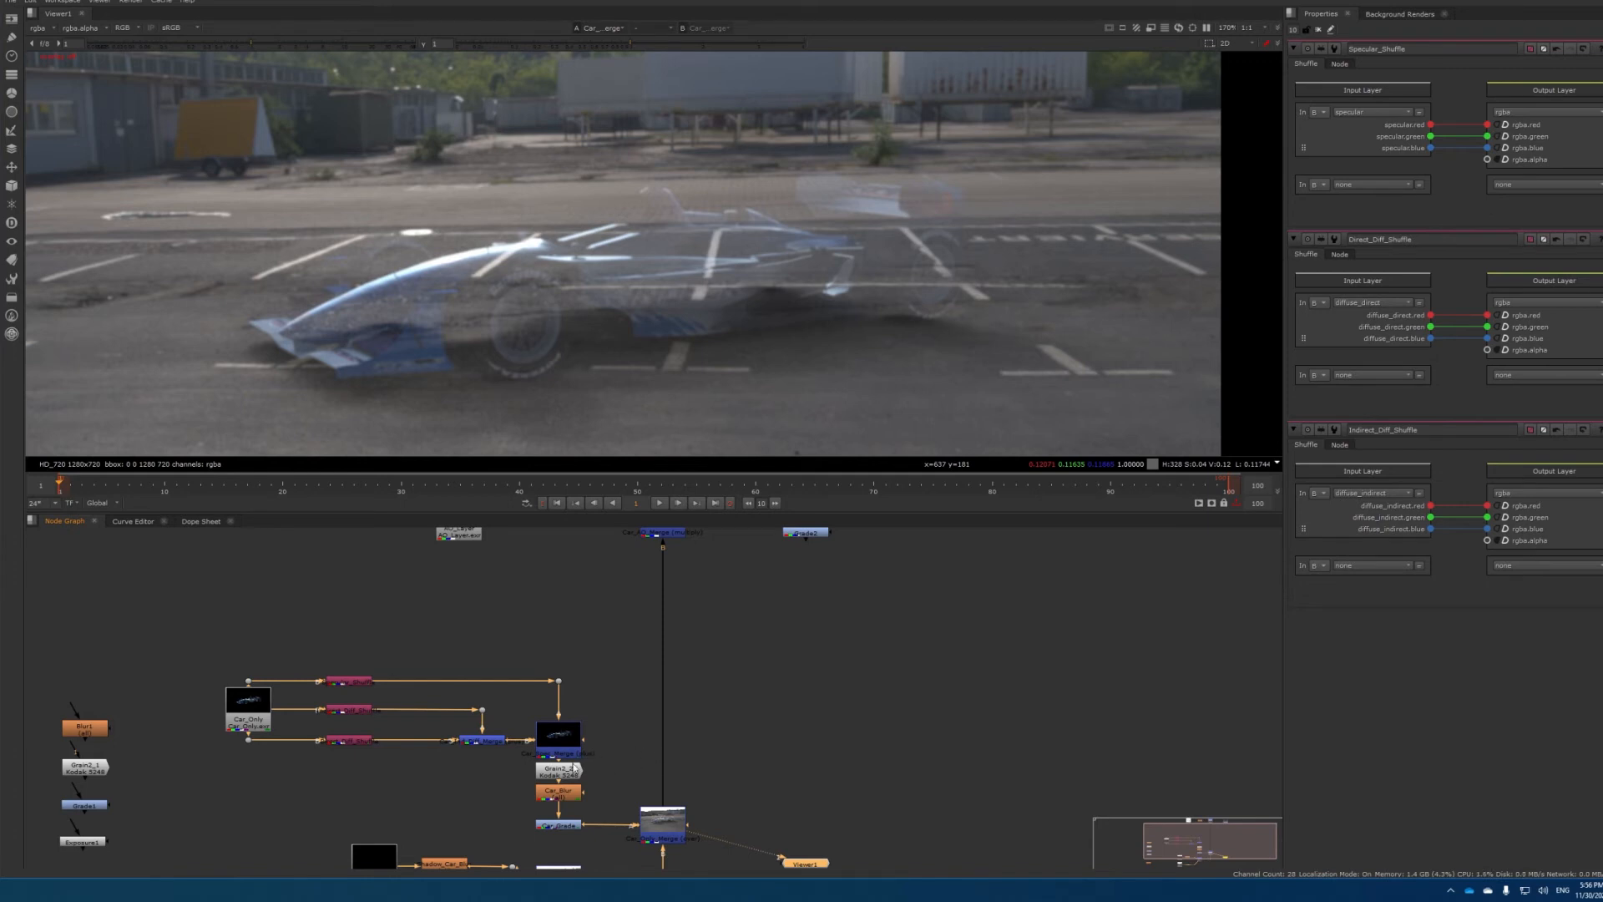
pyautogui.moveTo(528, 739); pyautogui.dragTo(444, 640, button='middle')
pyautogui.scroll(1, 410, 670)
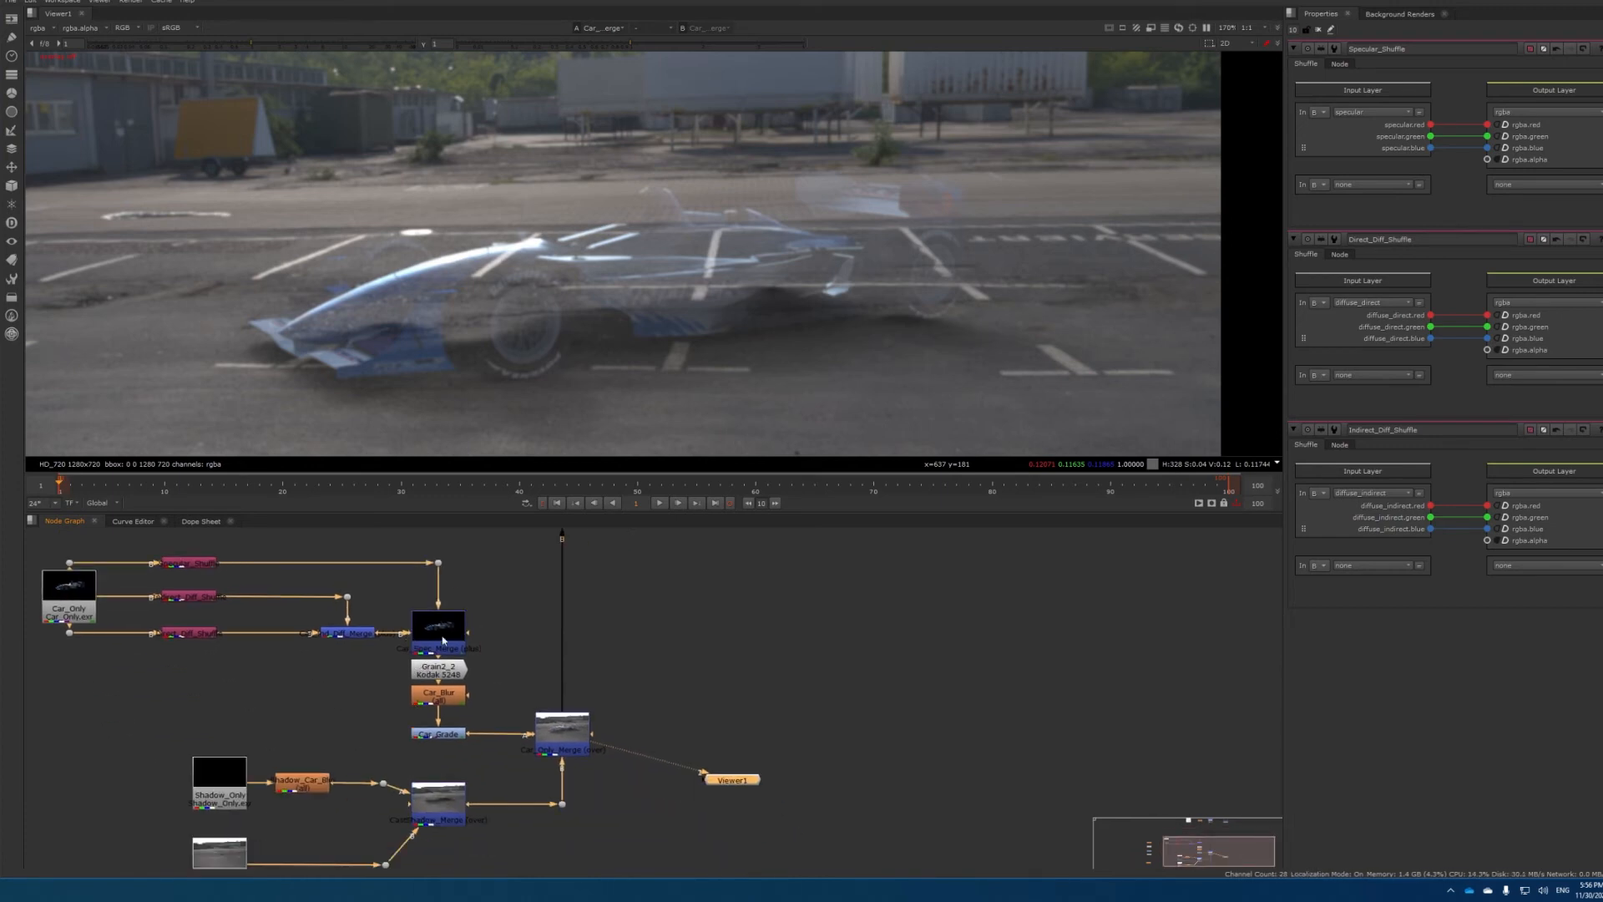
# Disconnect the Grain2_2, Car_Blur and Car_Grade chain from Car_Spec_Merge and move it aside, leaving space below the merge
pyautogui.moveTo(441, 639)
pyautogui.mouseDown()
pyautogui.moveTo(443, 594)
pyautogui.moveTo(436, 638)
pyautogui.moveTo(434, 618)
pyautogui.mouseUp()
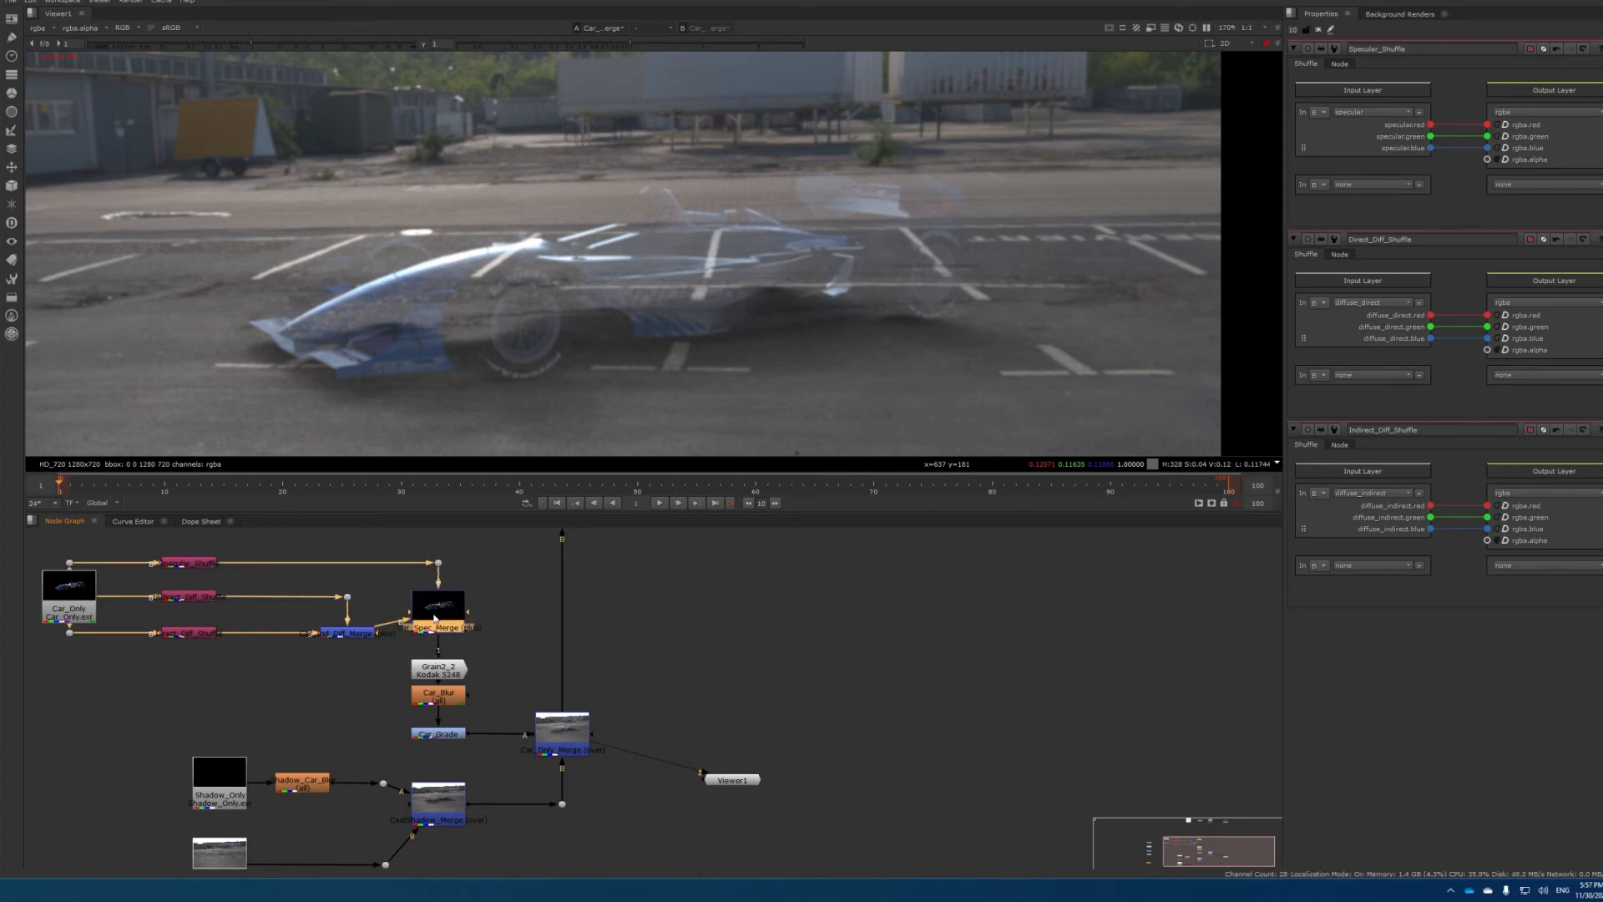
pyautogui.scroll(-3, 180, 583)
pyautogui.scroll(3, 385, 632)
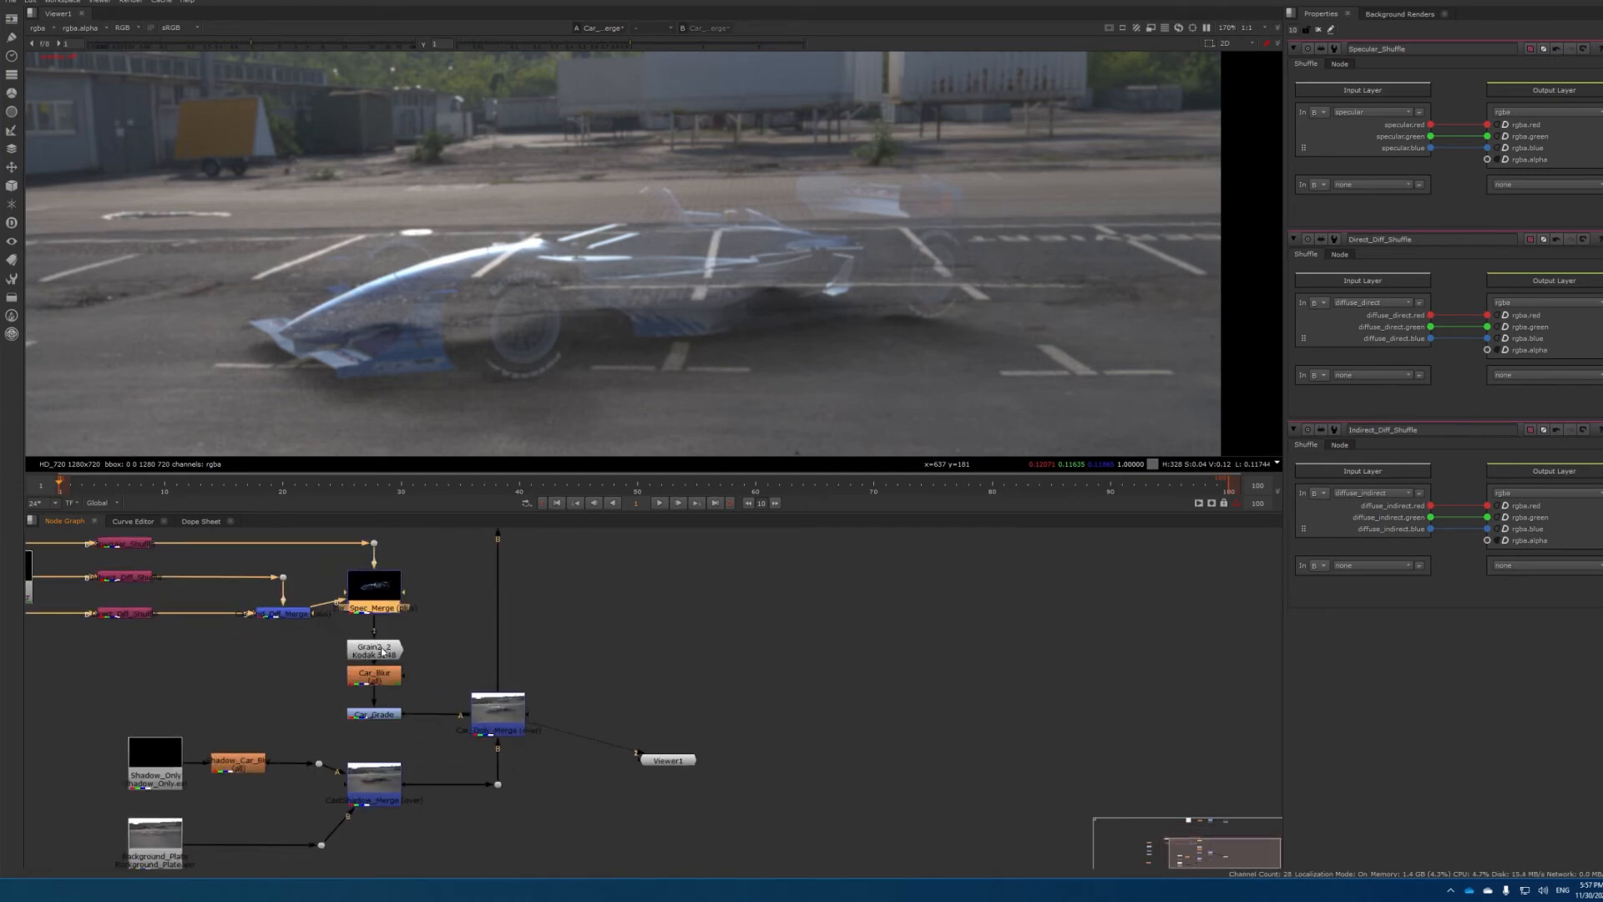
pyautogui.hotkey('ctrl', 'v')
pyautogui.moveTo(341, 641); pyautogui.dragTo(408, 717)
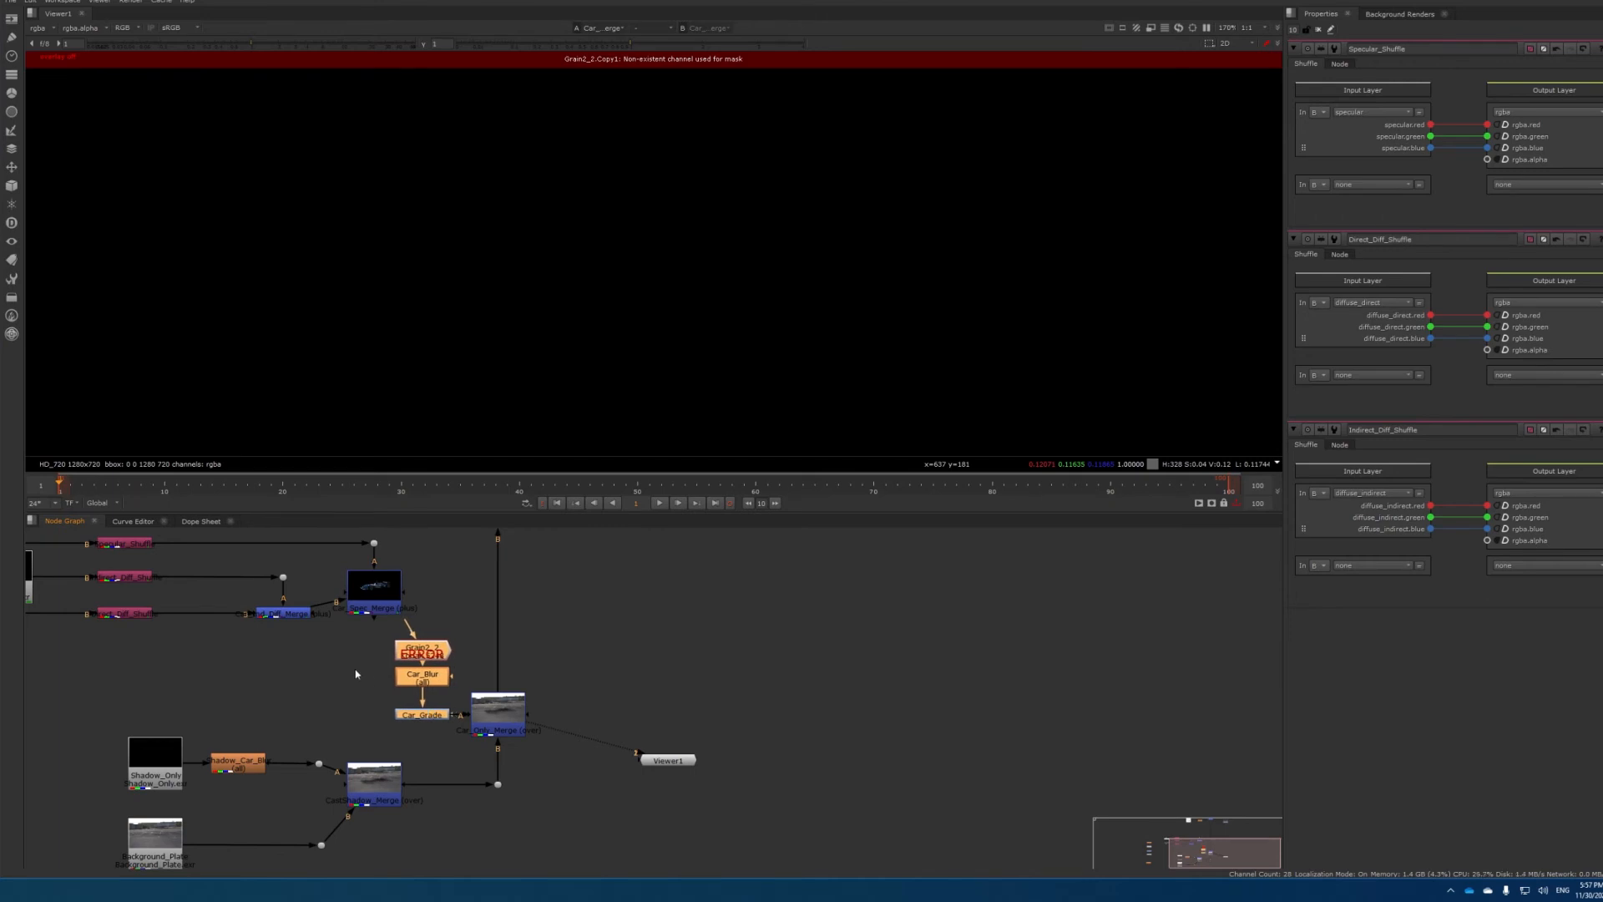
pyautogui.moveTo(354, 671); pyautogui.dragTo(652, 750, button='middle')
pyautogui.scroll(-2, 647, 749)
pyautogui.moveTo(340, 628); pyautogui.dragTo(585, 678)
pyautogui.scroll(-3, 224, 686)
pyautogui.moveTo(224, 687); pyautogui.dragTo(251, 645, button='middle')
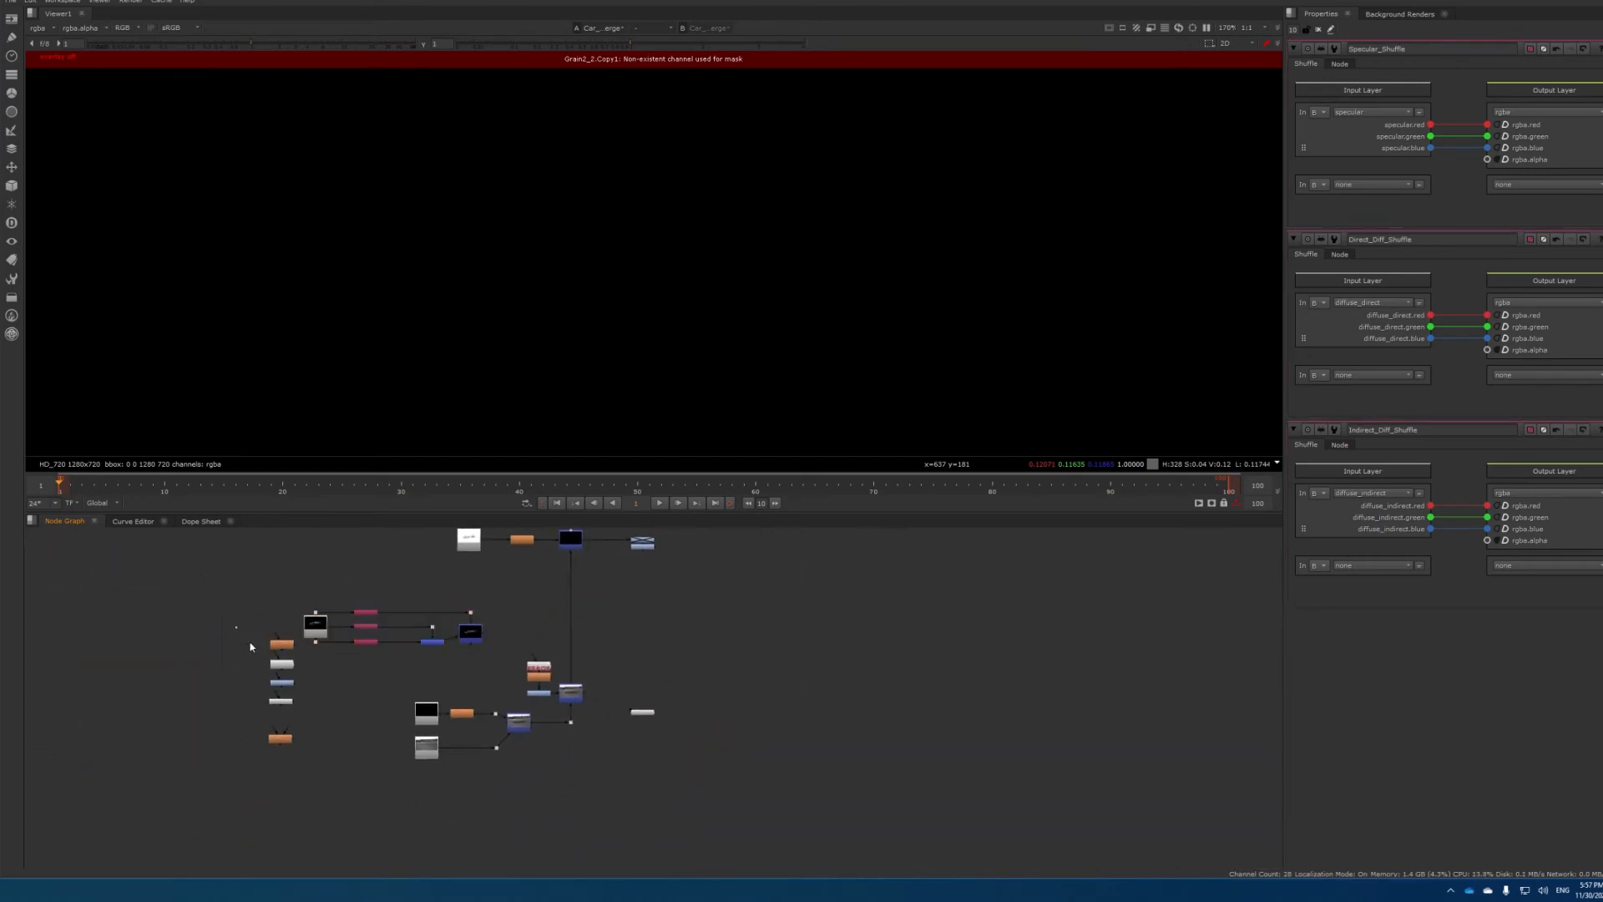
# Move the column of loose Blur, Grain, Grade and Exposure nodes away from Car_Only and reposition the car's shuffle branch
pyautogui.moveTo(236, 627); pyautogui.dragTo(302, 776)
pyautogui.hotkey('ctrl', 'z')
pyautogui.moveTo(283, 677); pyautogui.dragTo(68, 677)
pyautogui.moveTo(253, 569); pyautogui.dragTo(480, 632)
pyautogui.click(479, 641)
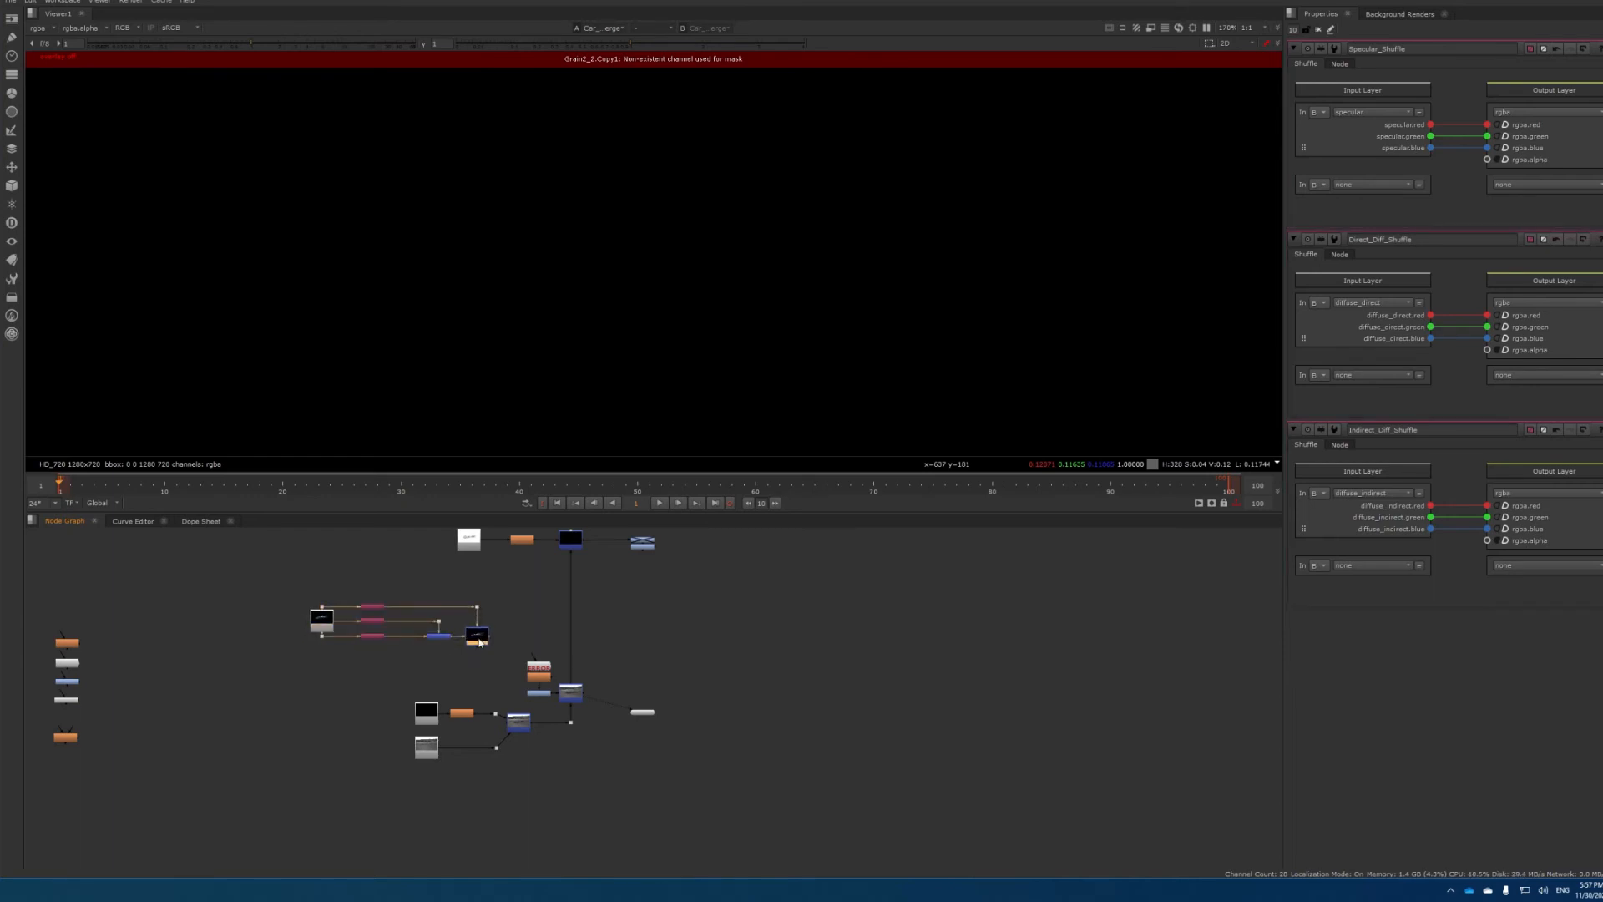
# View Car_Spec_Merge and compare the car's alpha channel with its colour output
pyautogui.scroll(5, 478, 641)
pyautogui.moveTo(469, 641); pyautogui.dragTo(426, 795, button='middle')
pyautogui.moveTo(446, 724); pyautogui.dragTo(510, 741, button='middle')
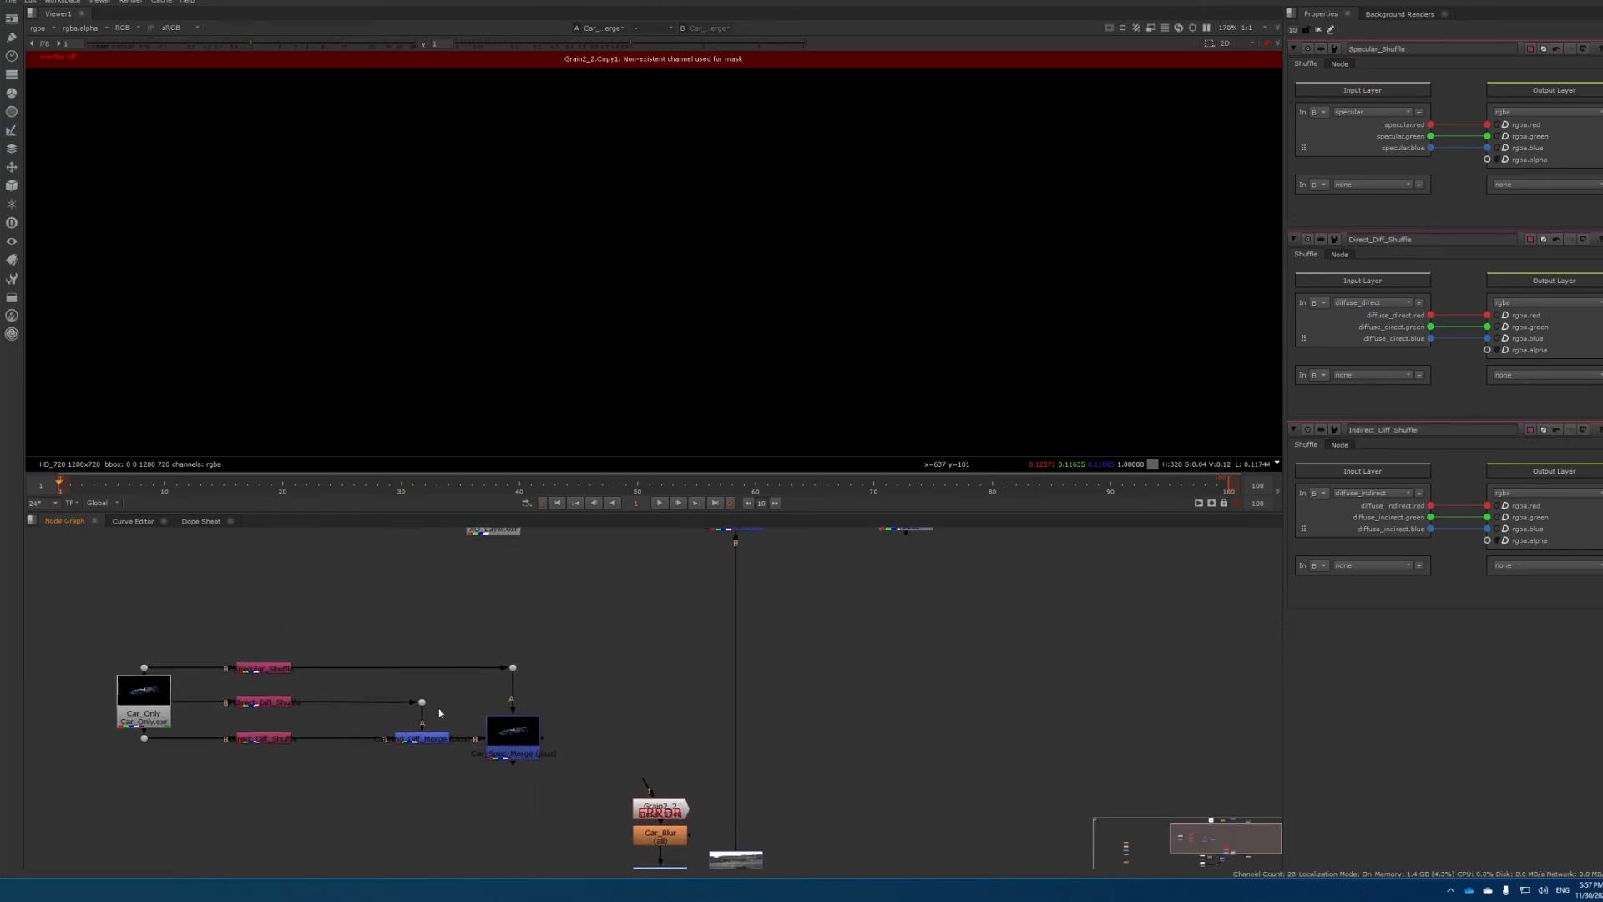
pyautogui.click(513, 732)
pyautogui.press('1')
pyautogui.press('a')
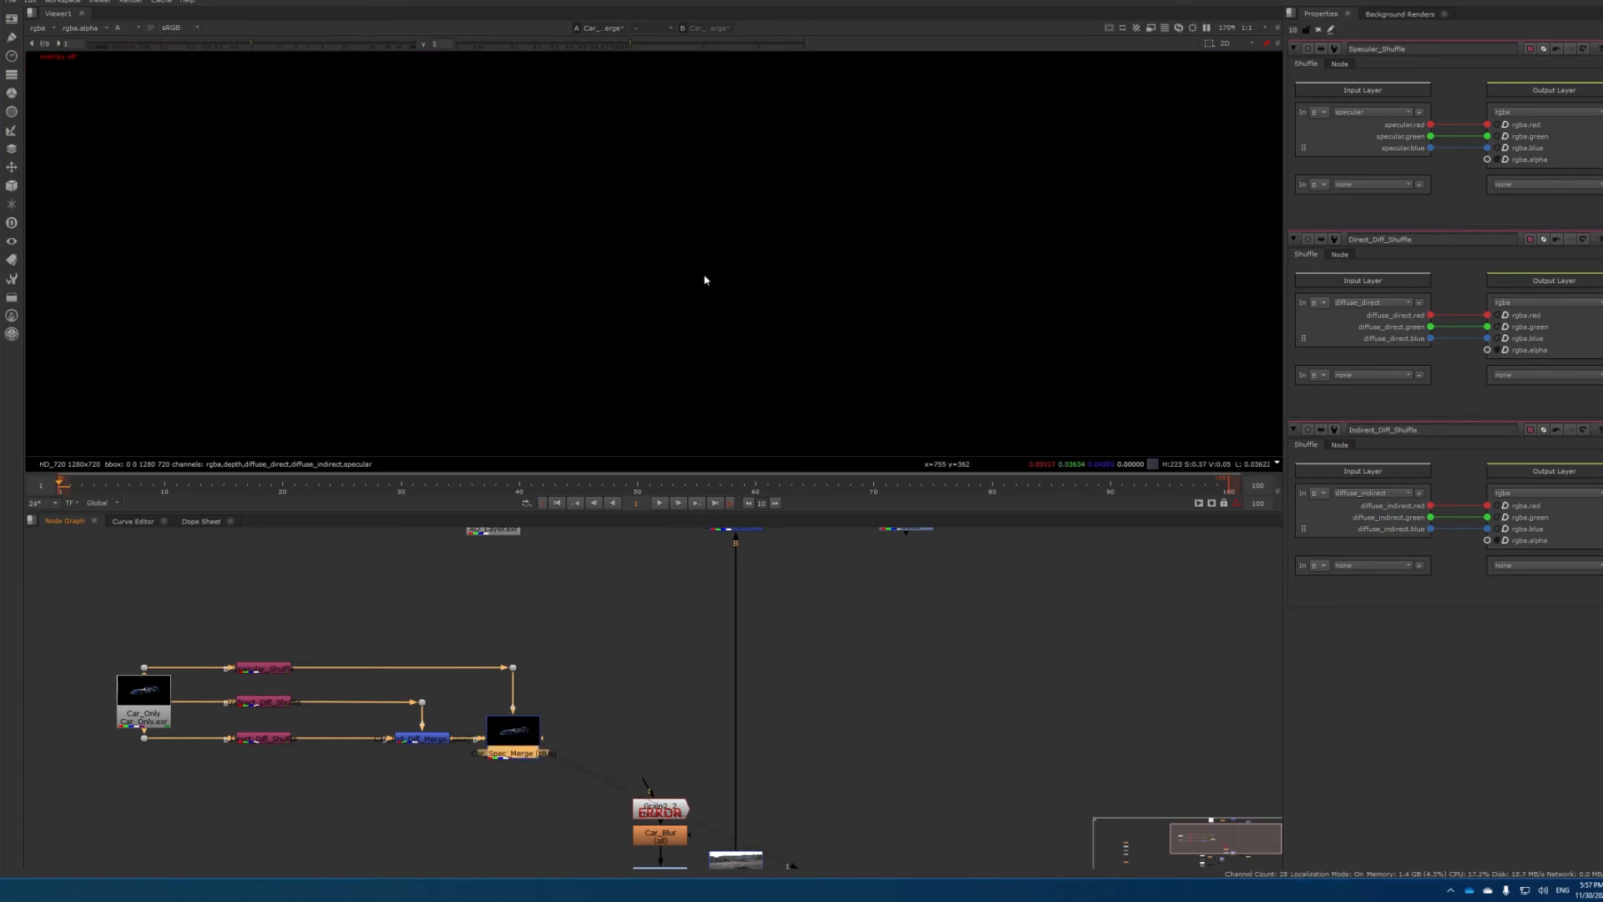
pyautogui.press('a')
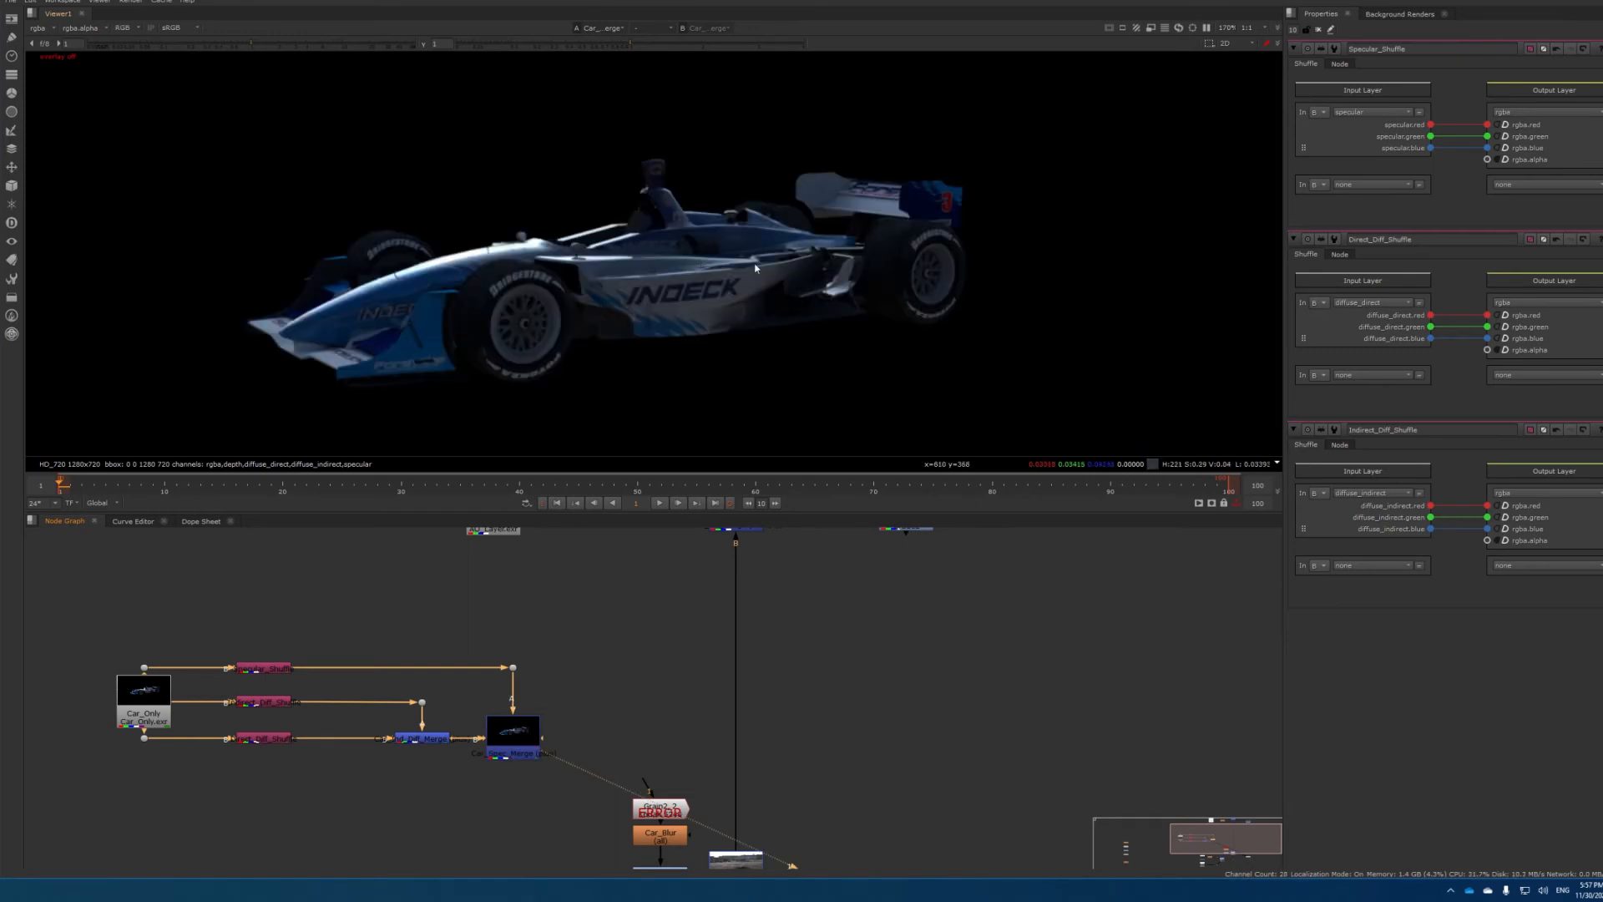
# Add a Shuffle node and place it directly above Specular_Shuffle in the car's shuffle branch
pyautogui.click(326, 608)
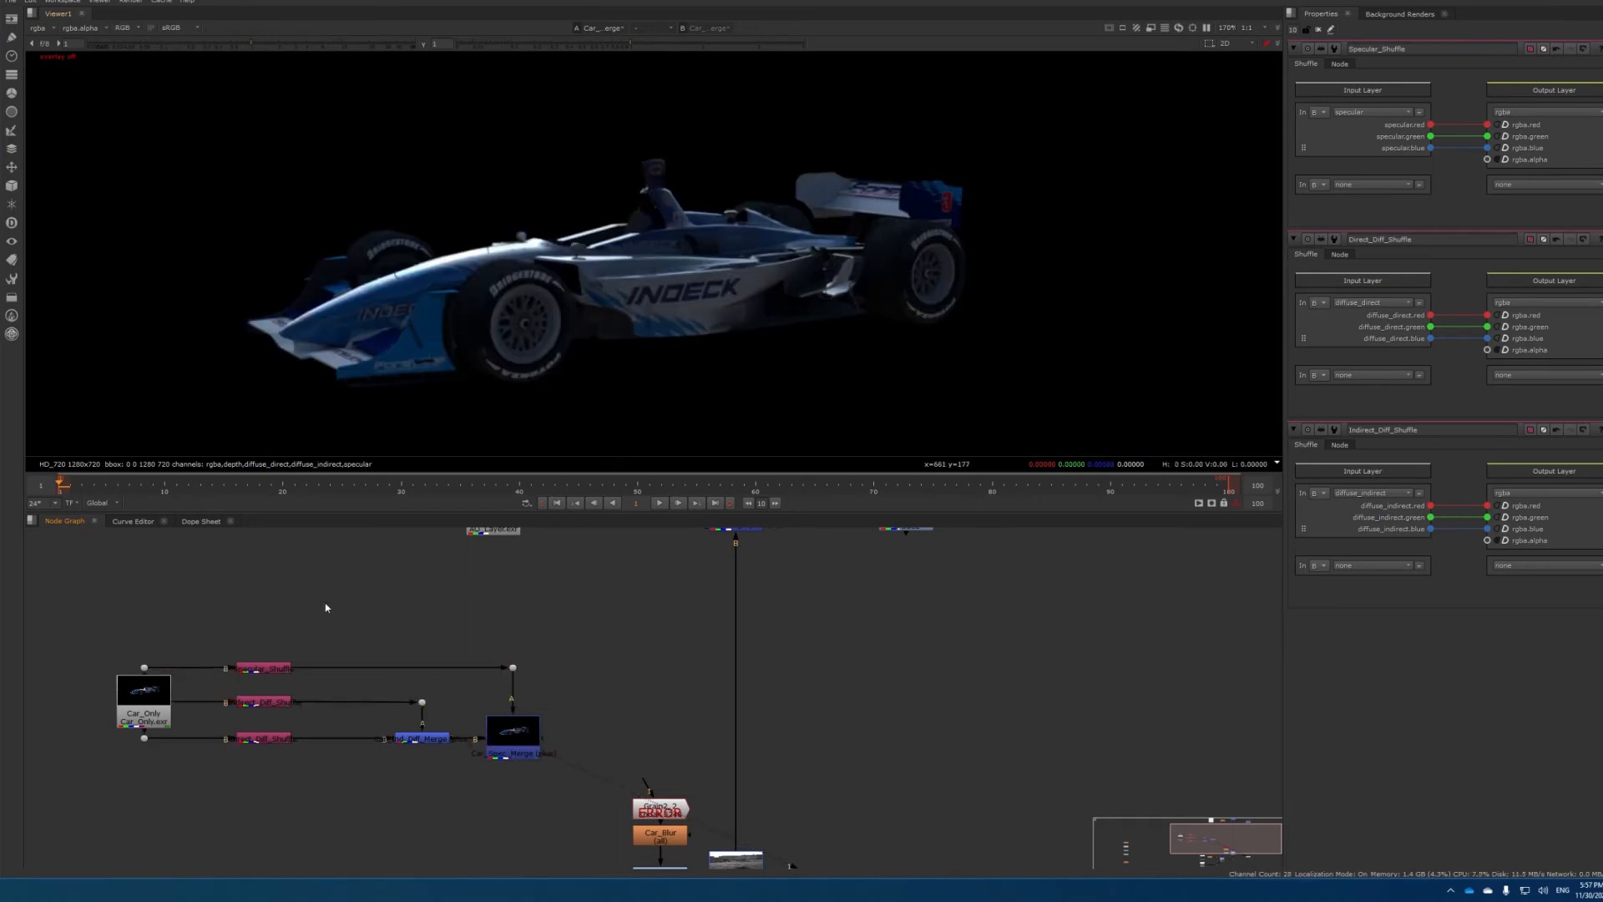
pyautogui.press('Tab')
pyautogui.write('shu')
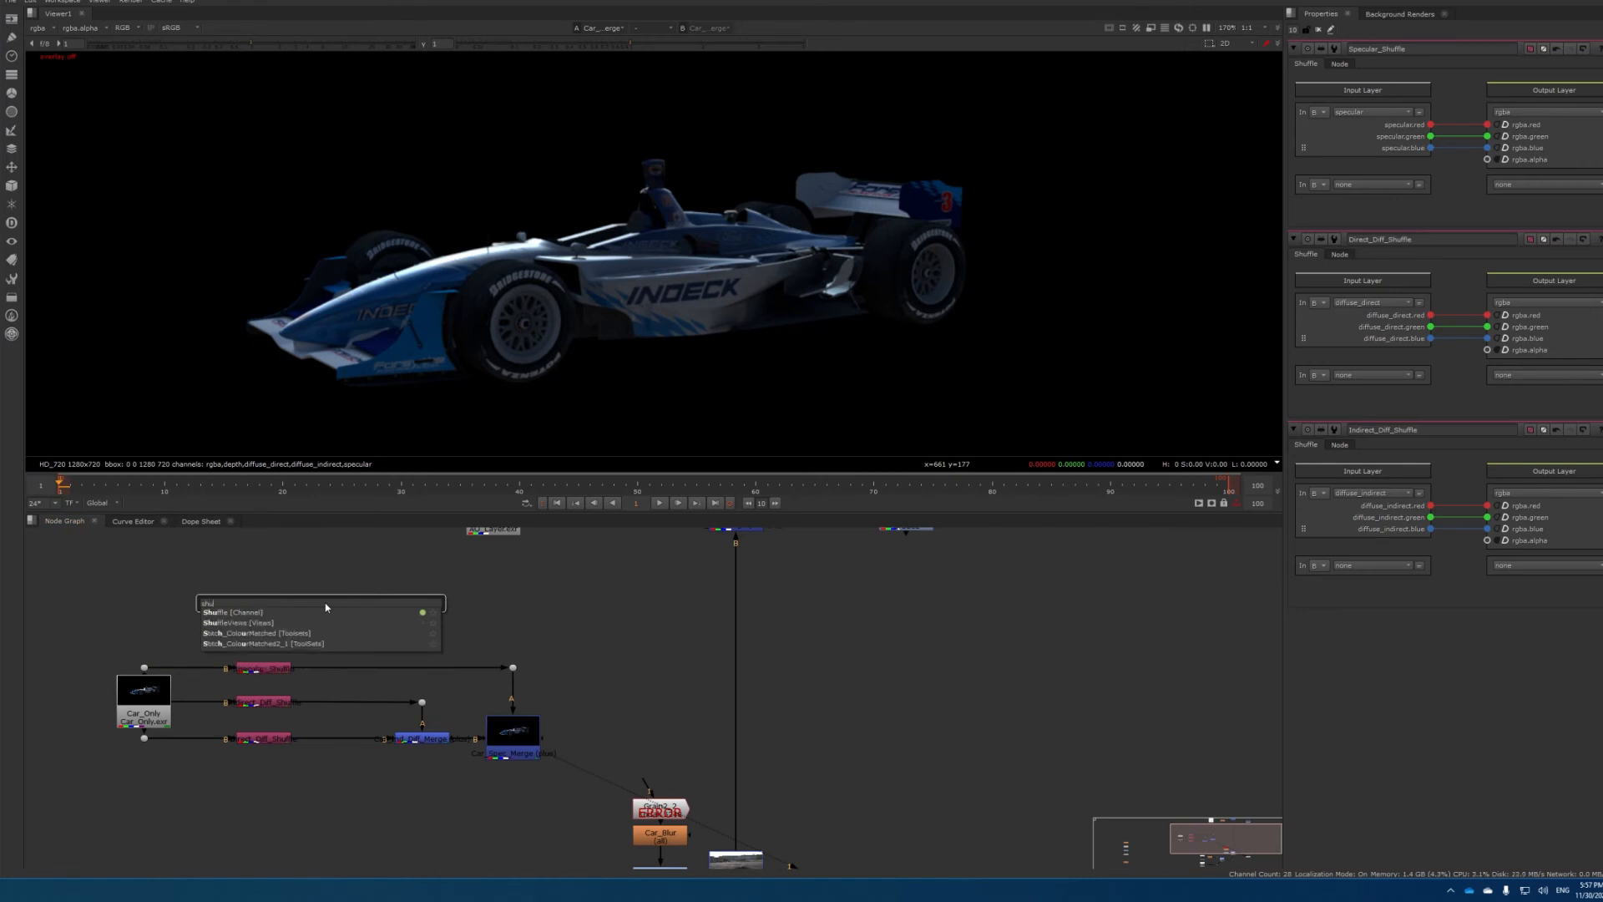
pyautogui.click(228, 611)
pyautogui.moveTo(299, 607); pyautogui.dragTo(250, 638)
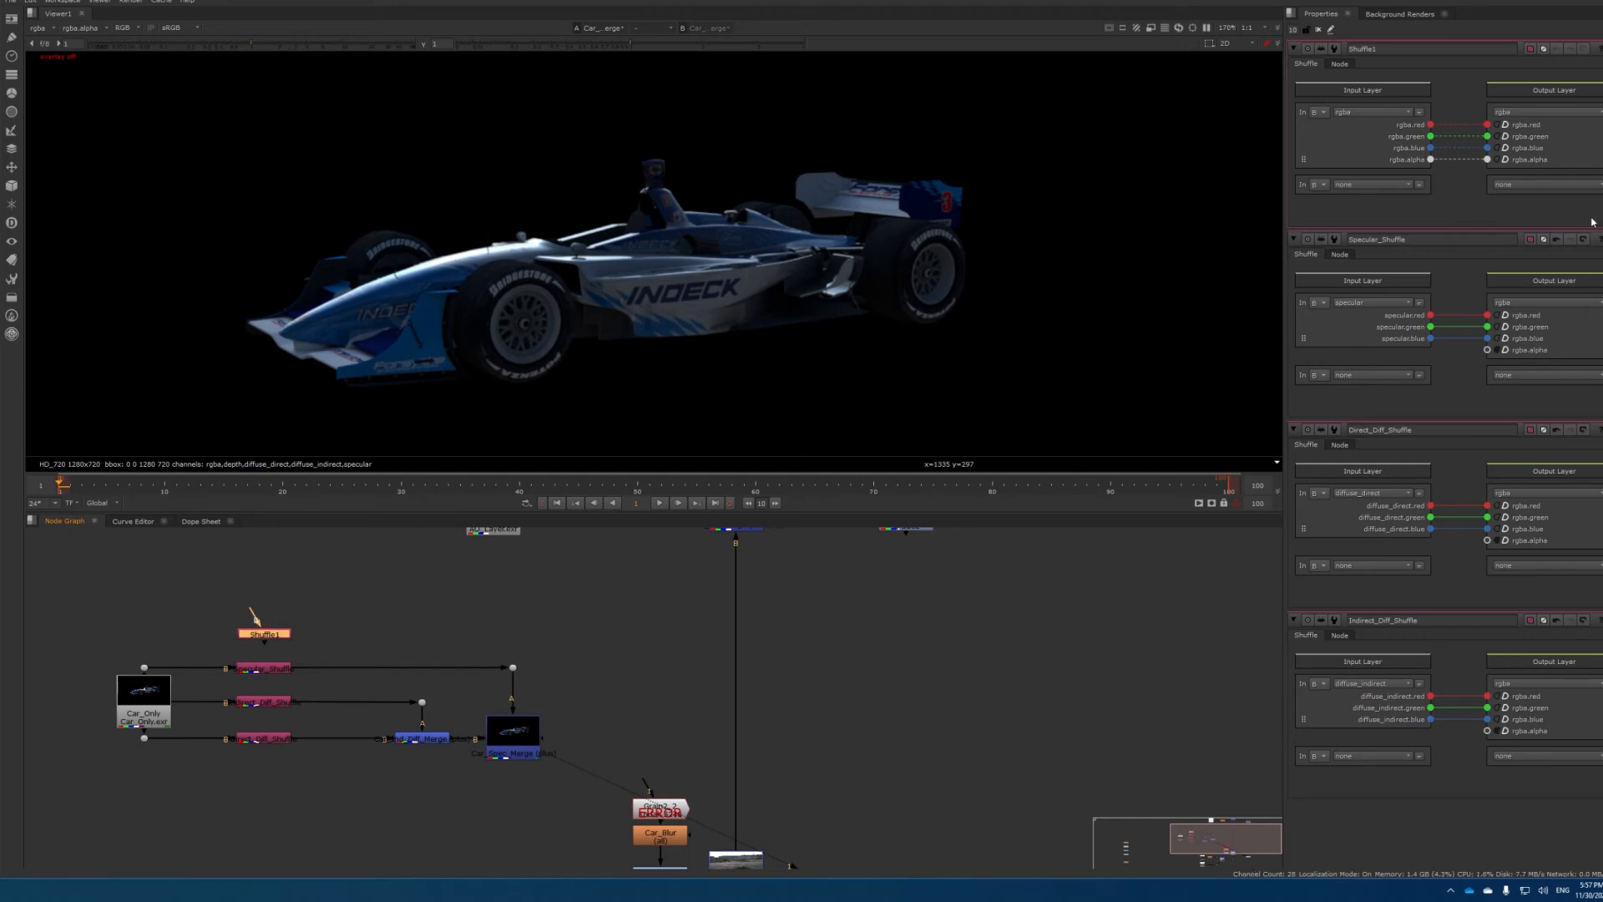
# Try to rename the new Shuffle node Alpha_Shuffle
pyautogui.click(1377, 49)
pyautogui.press('BackSpace')
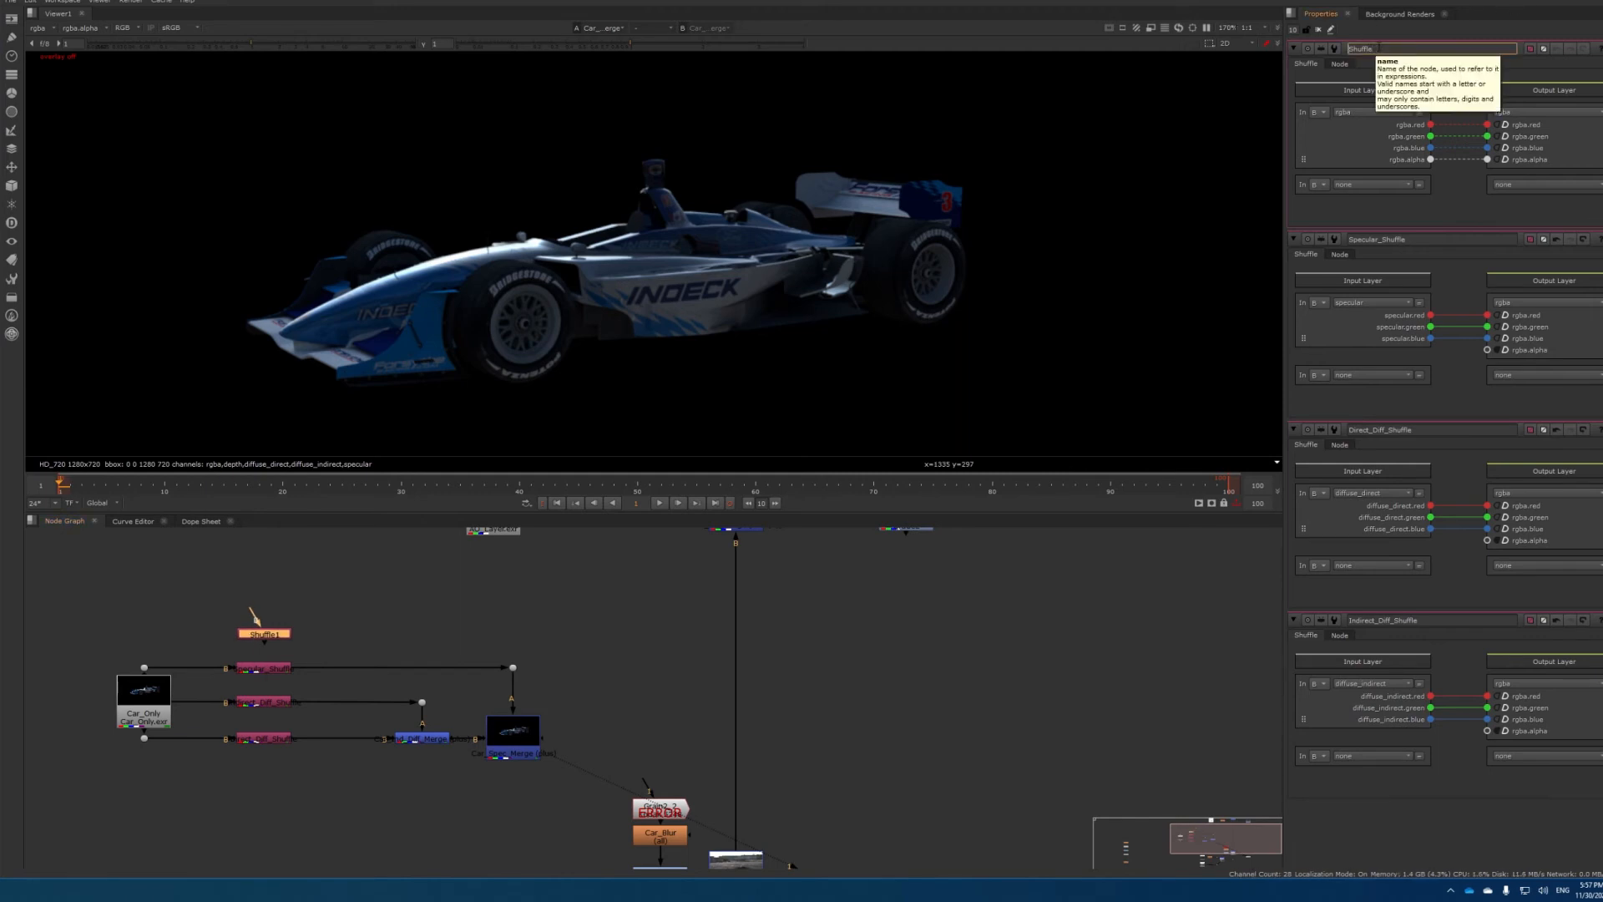
pyautogui.press('Home')
pyautogui.write('Alpha_')
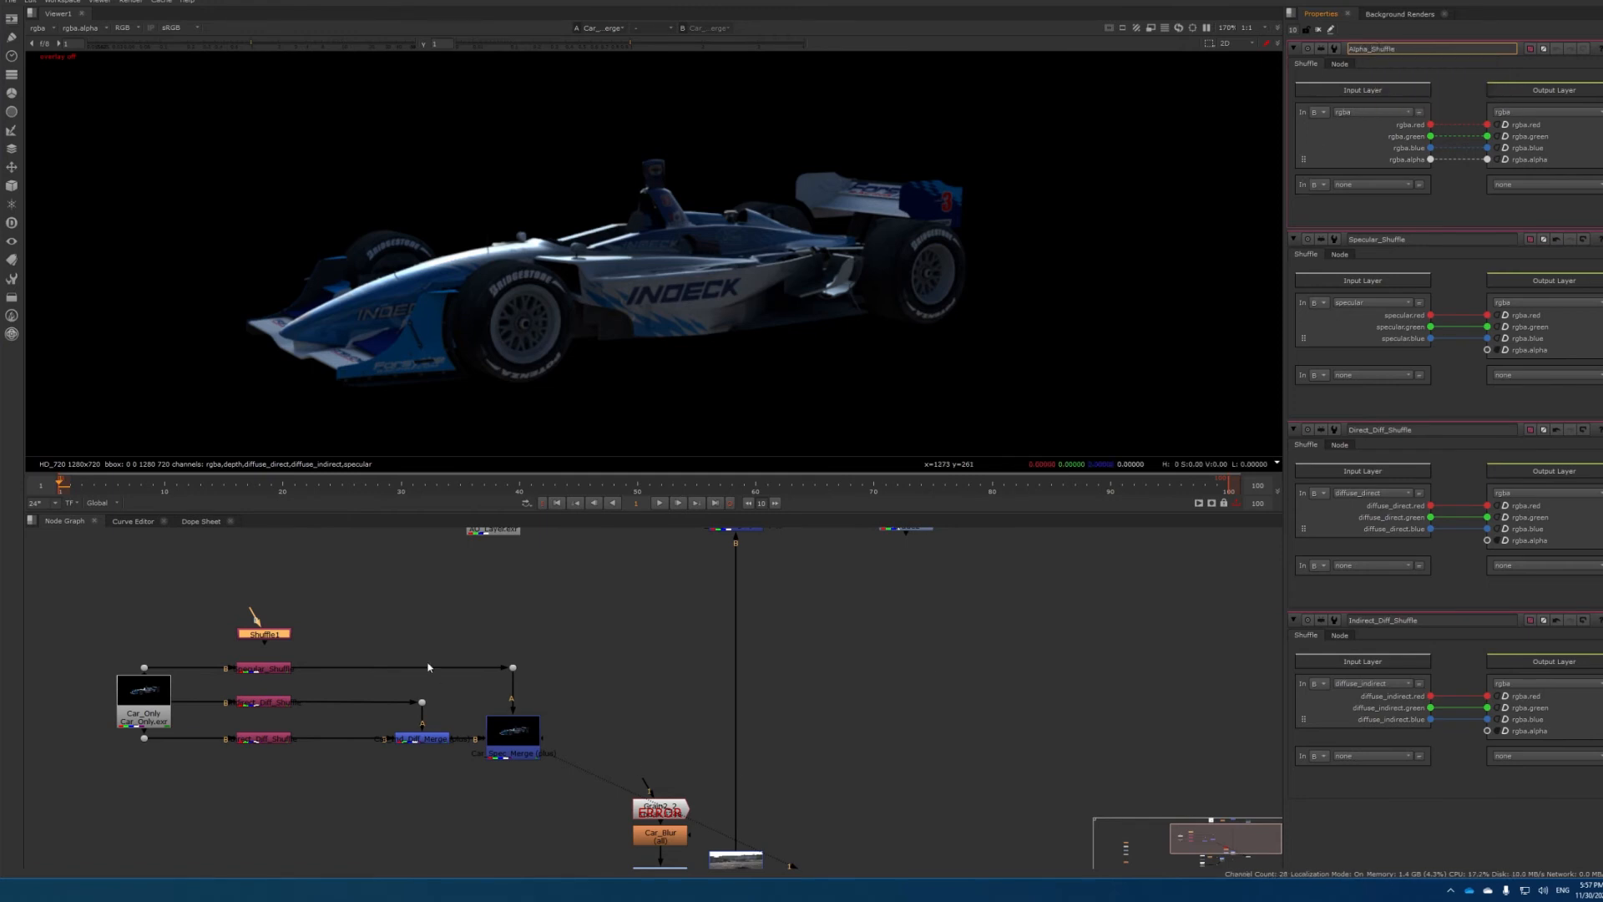
pyautogui.click(343, 562)
# Feed the new Shuffle node from Car_Only through a squared-off Dot above the read node, and view its output
pyautogui.moveTo(259, 628); pyautogui.dragTo(146, 635)
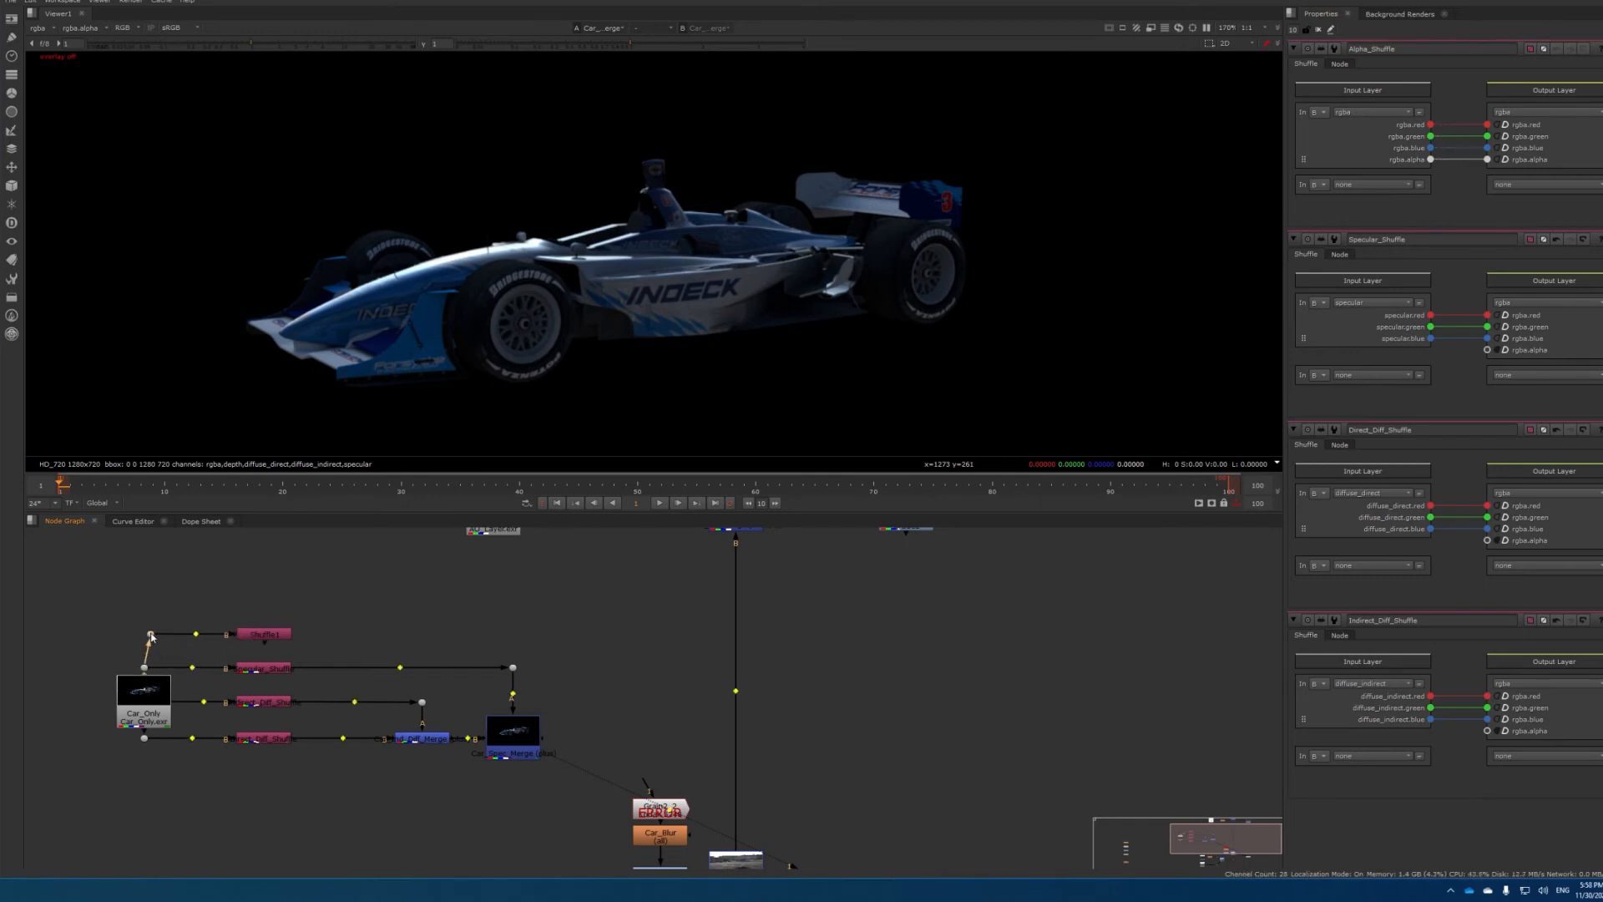
pyautogui.click(263, 634)
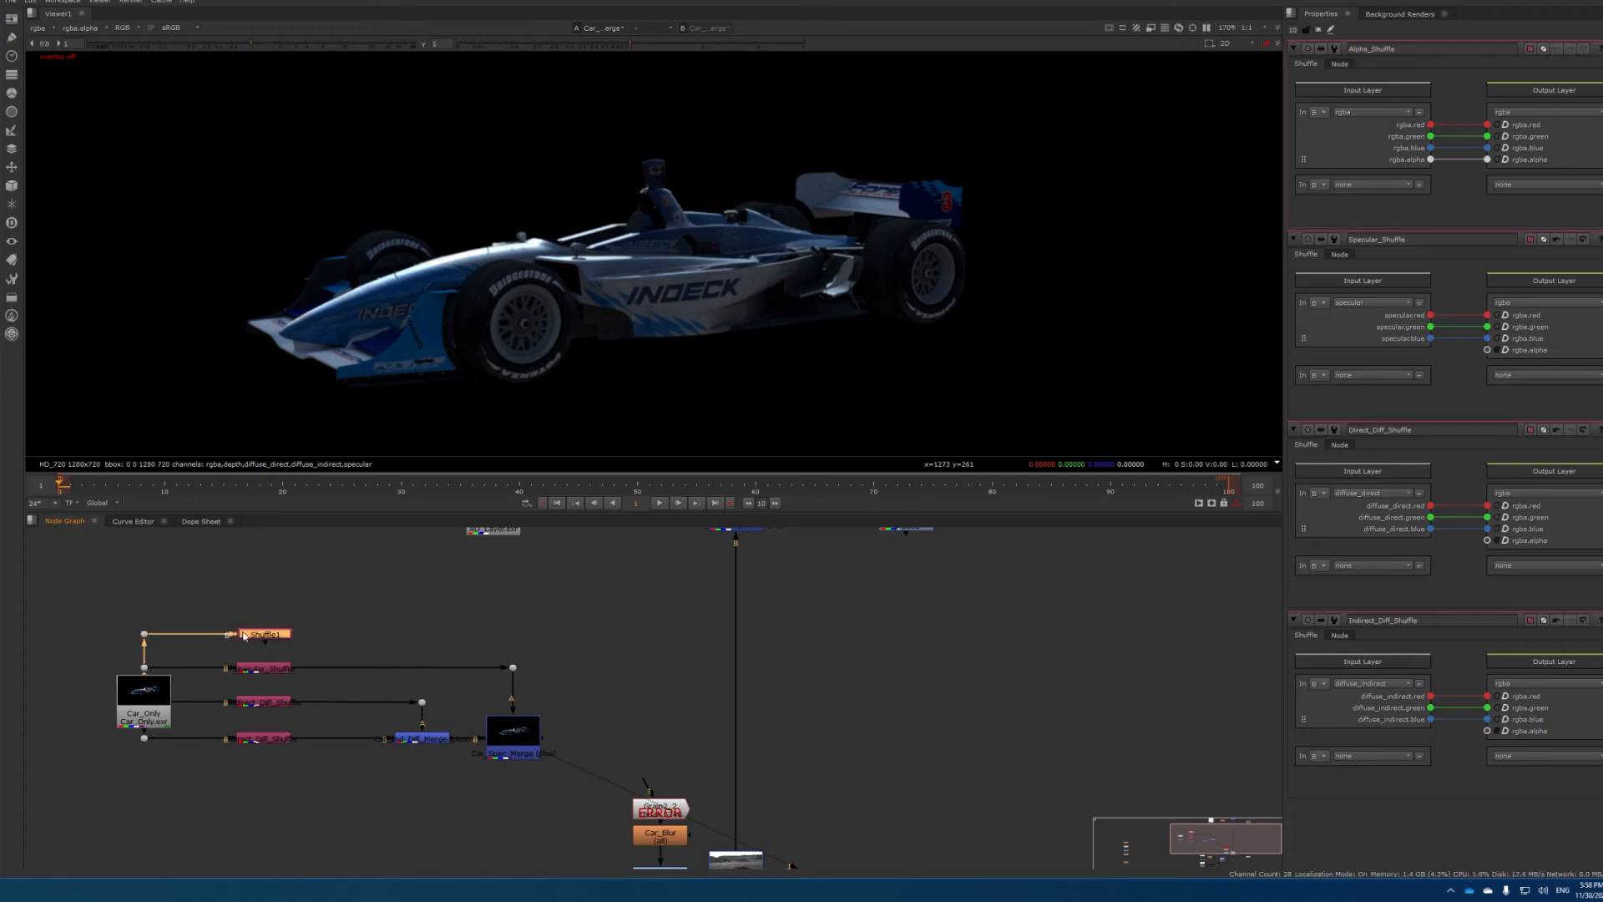
pyautogui.press('1')
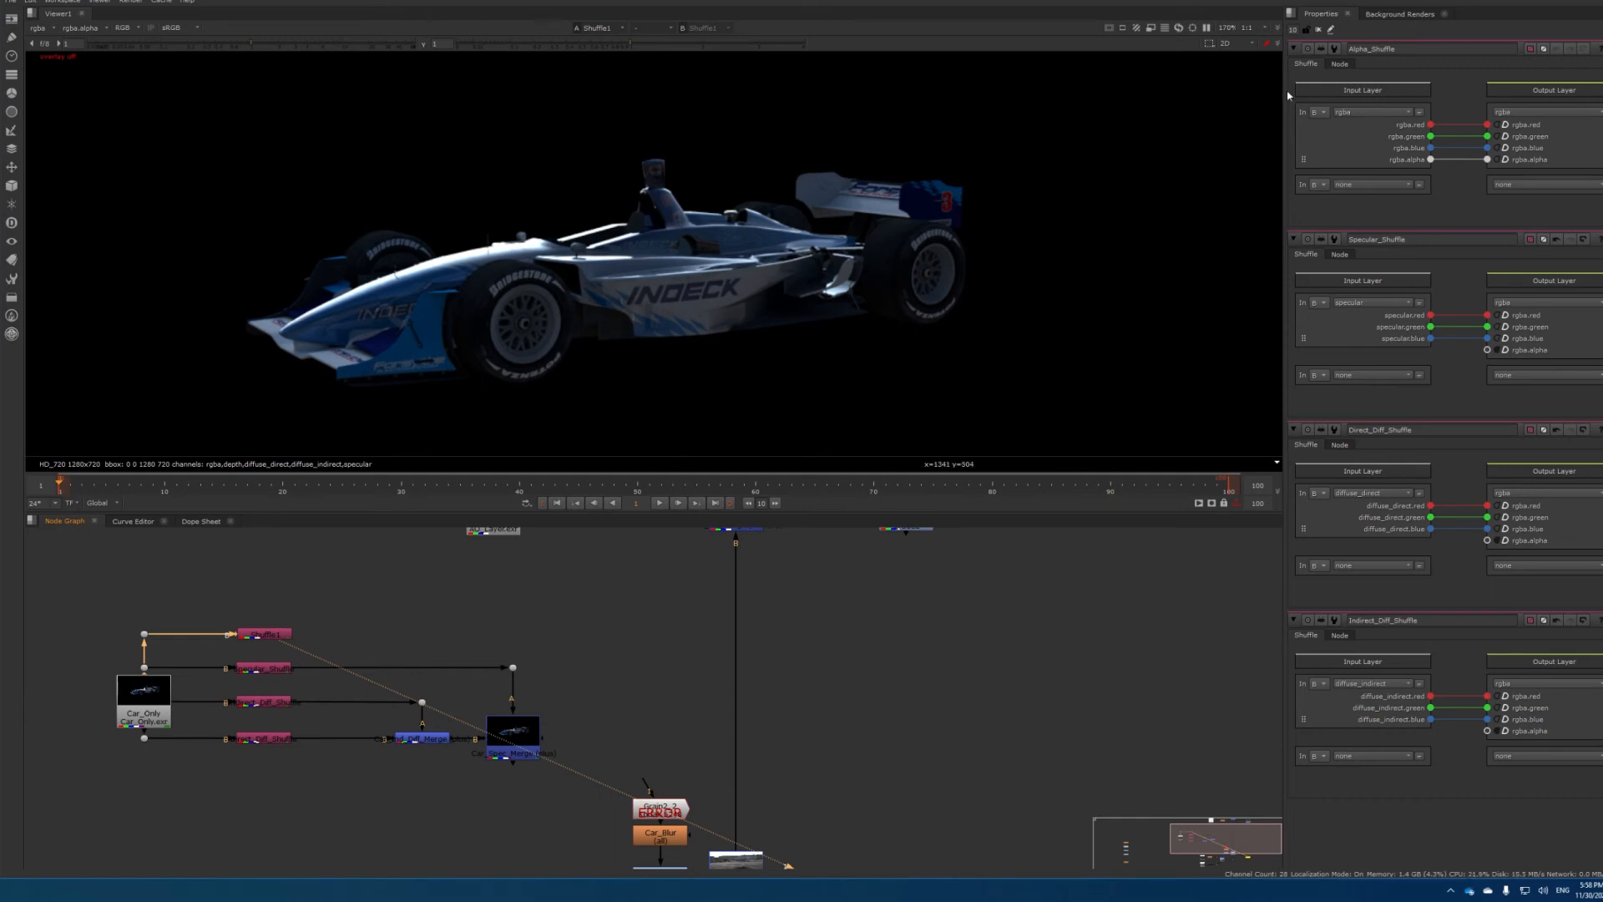
# Clear the open node properties, reopen only the new Shuffle node, and rename it Alpha_Shuffle
pyautogui.click(1318, 30)
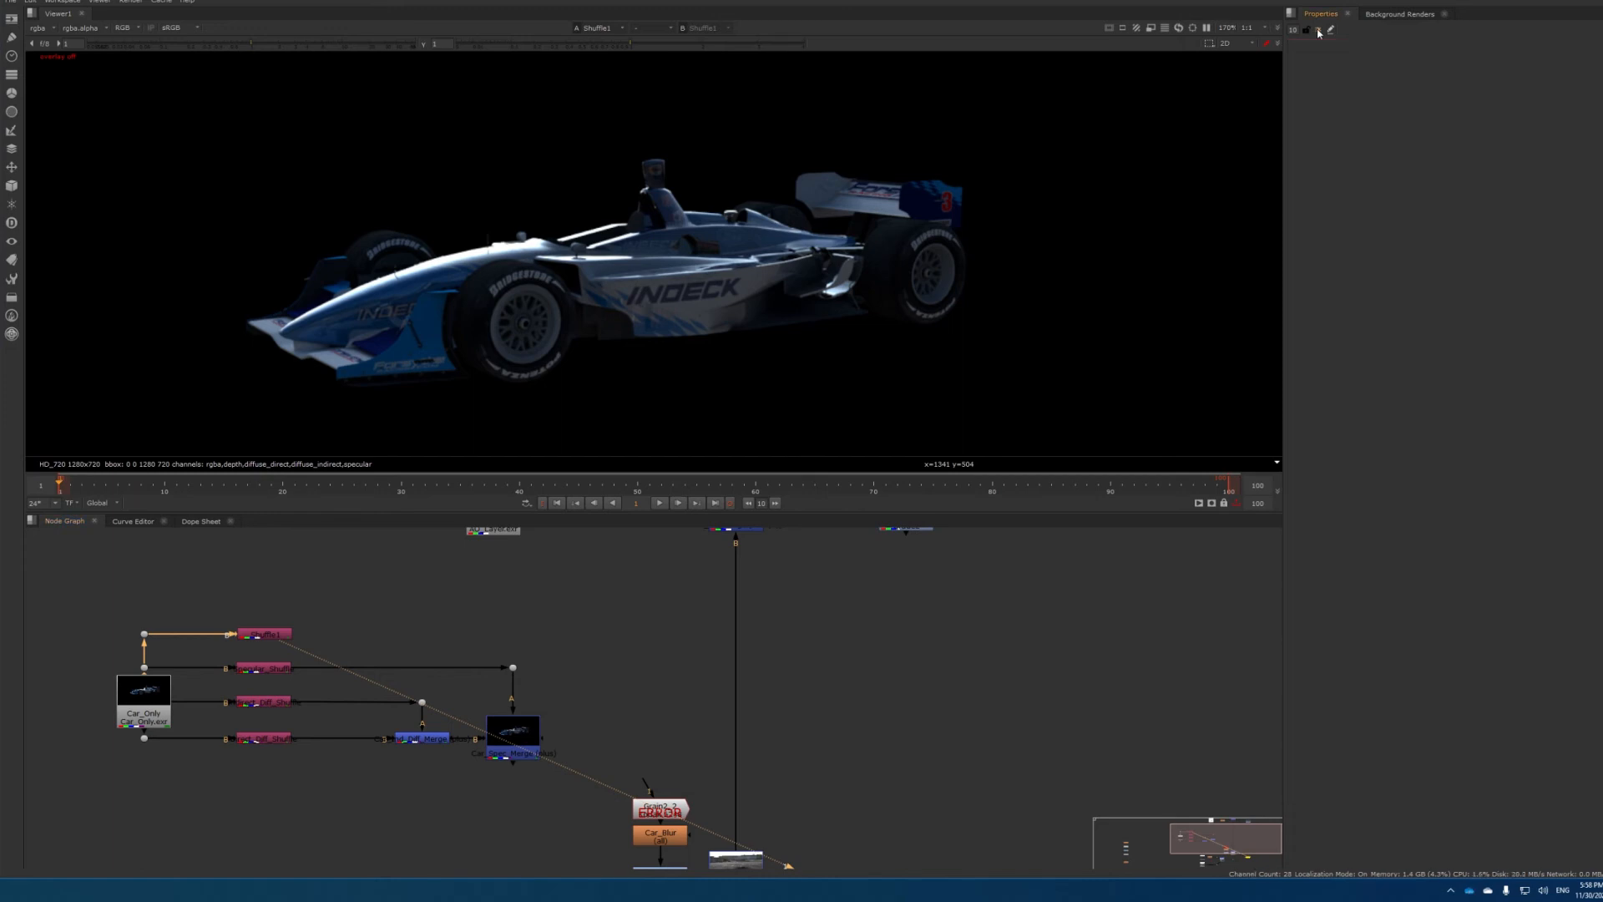
pyautogui.doubleClick(265, 635)
pyautogui.click(1369, 48)
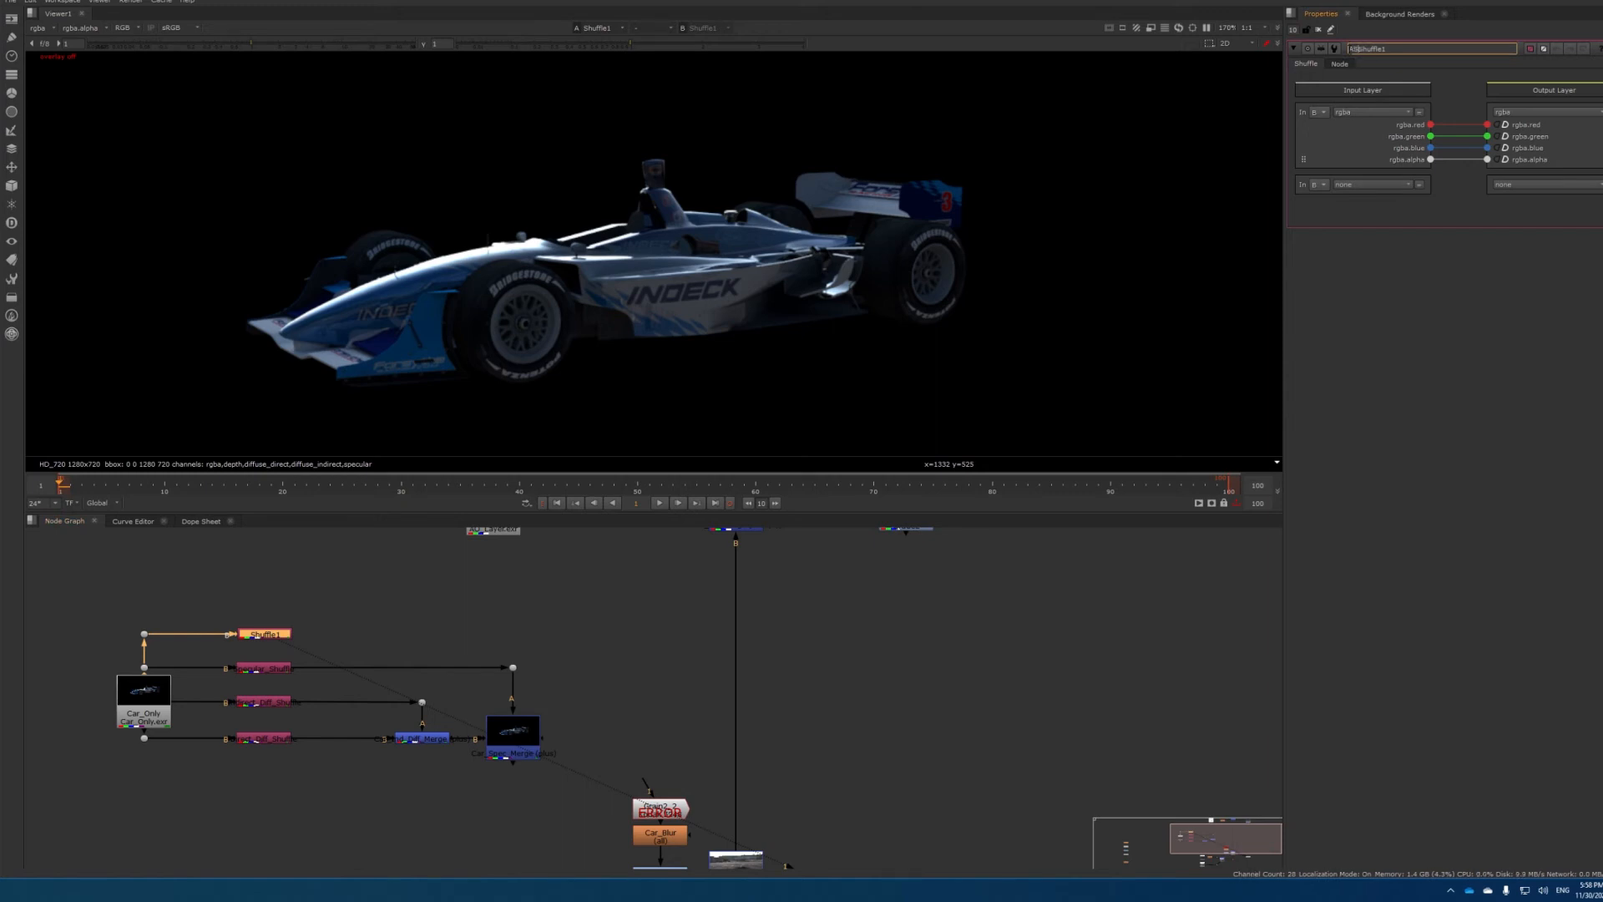
pyautogui.write('Alpha_')
pyautogui.press('BackSpace')
pyautogui.press('Return')
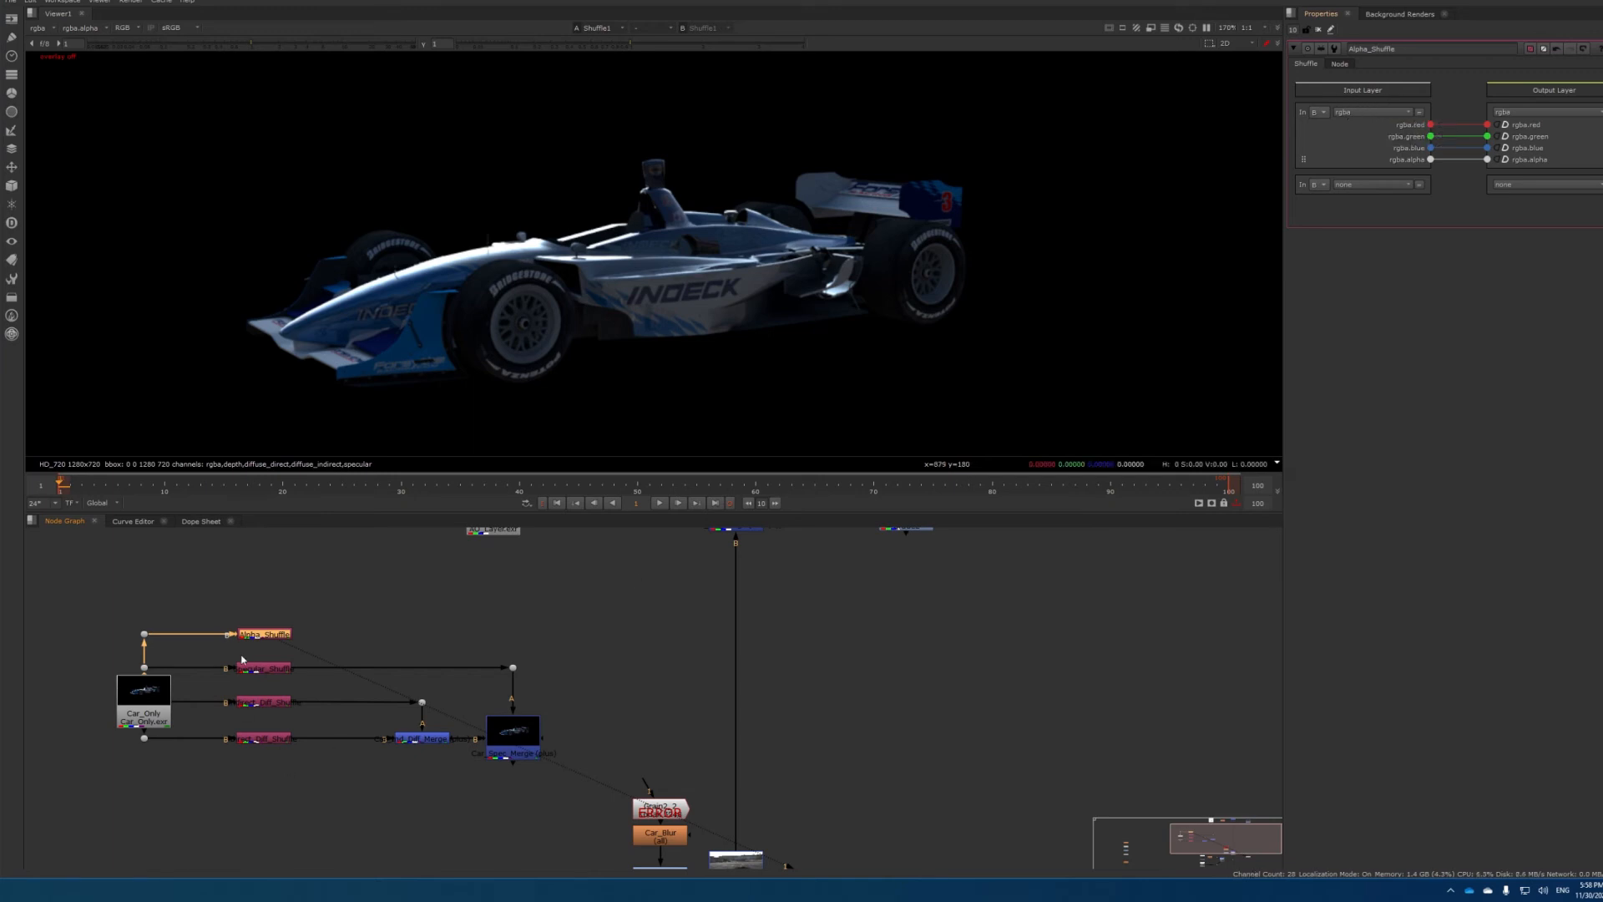
pyautogui.moveTo(215, 651); pyautogui.dragTo(308, 774)
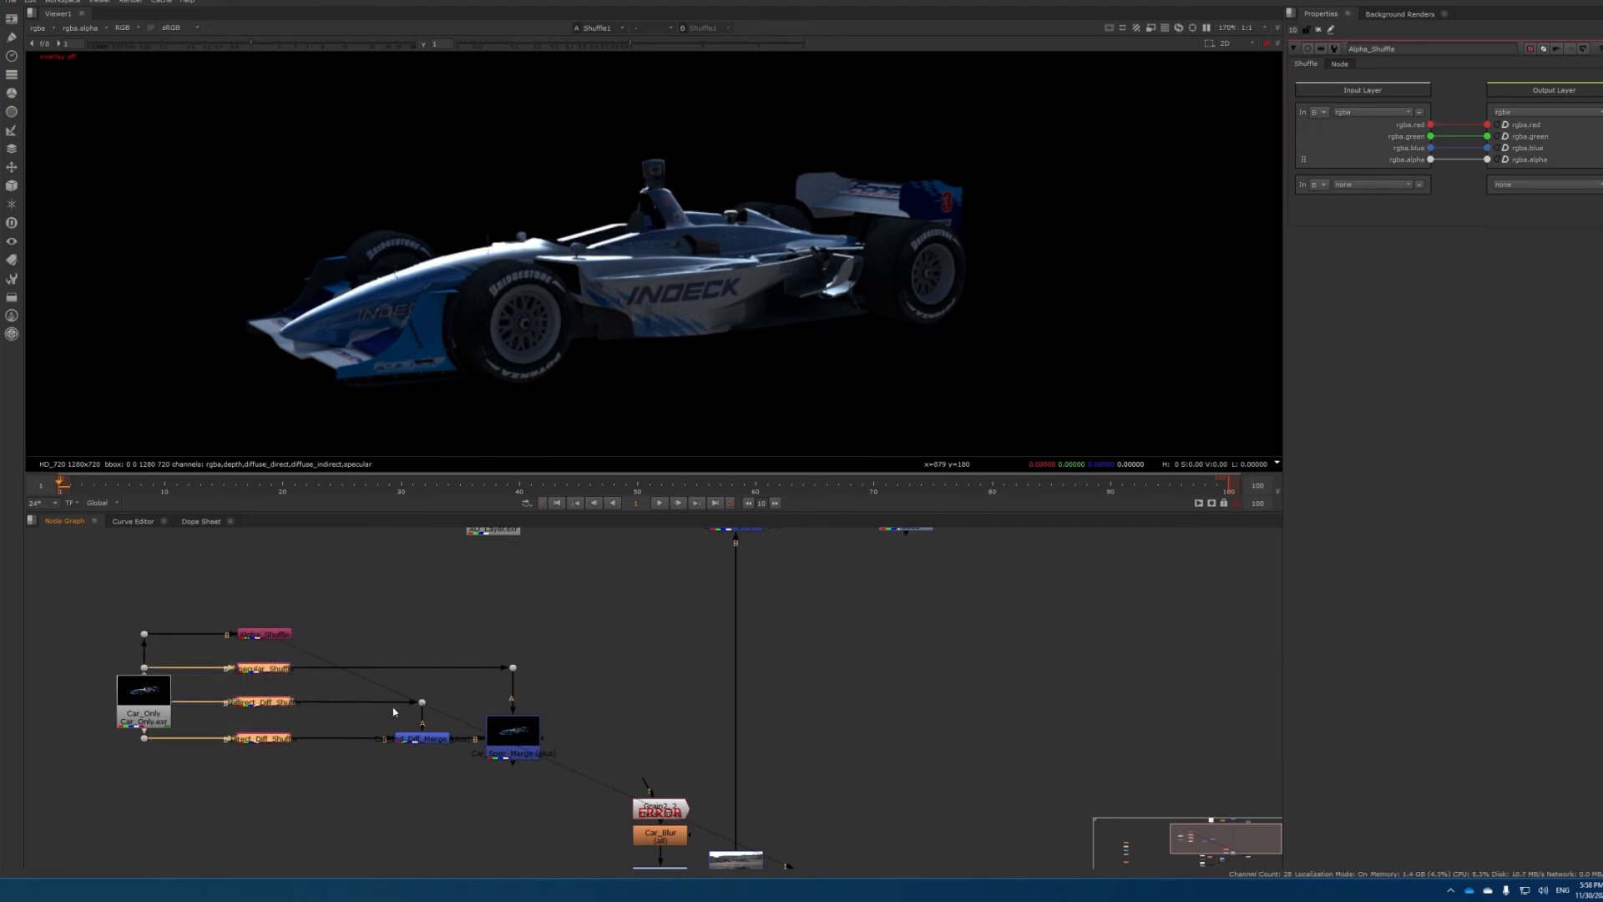
pyautogui.moveTo(561, 656); pyautogui.dragTo(238, 793)
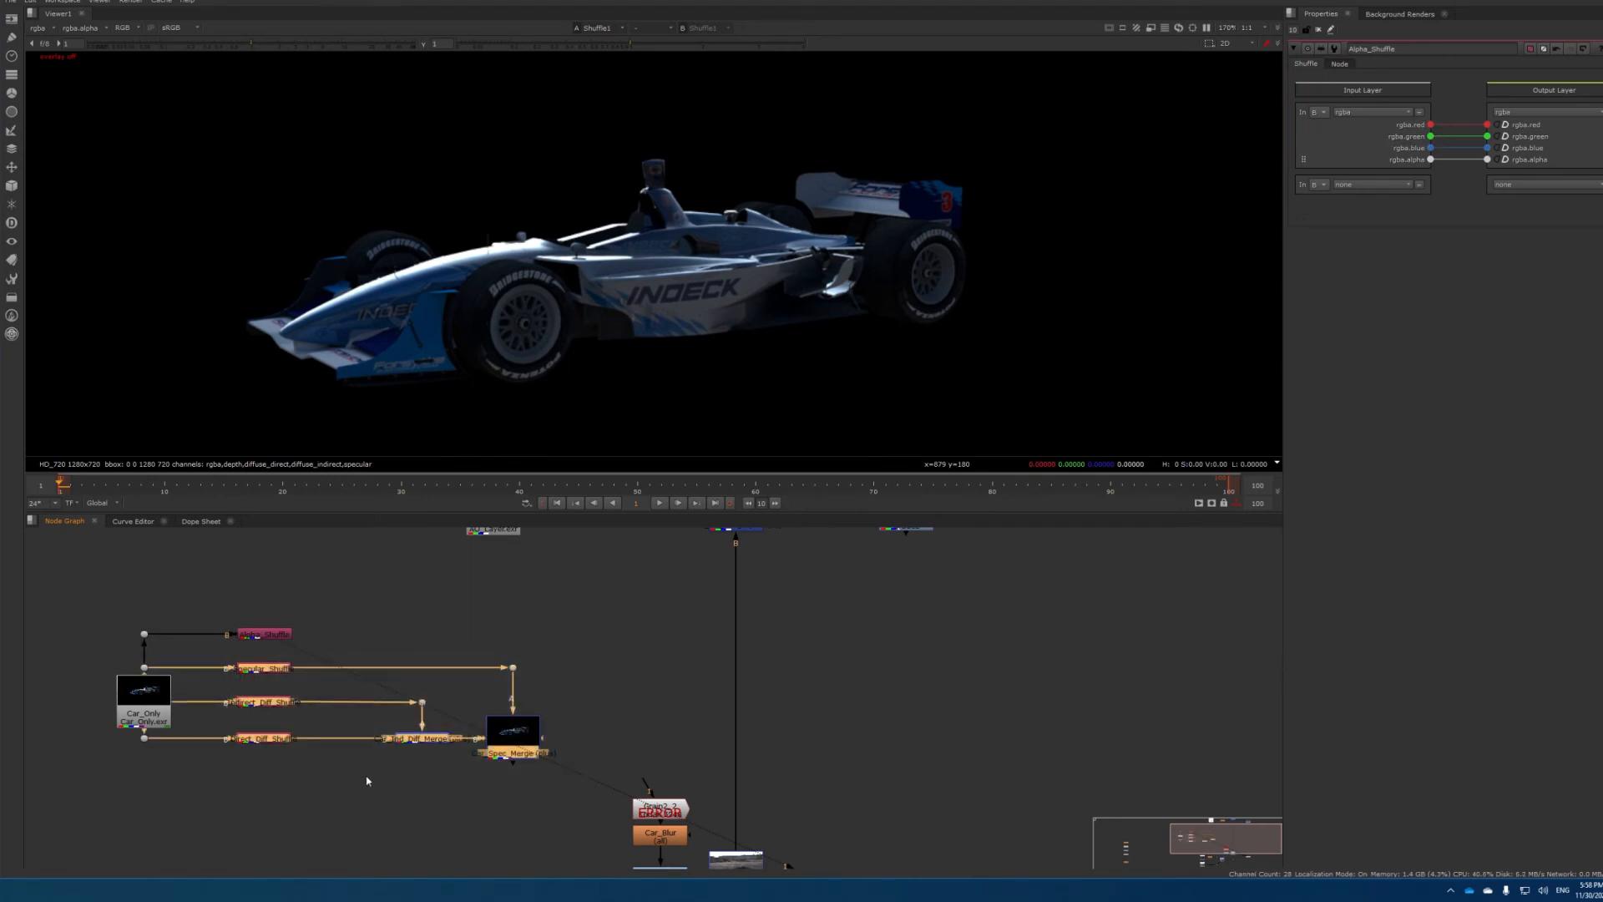
pyautogui.click(333, 644)
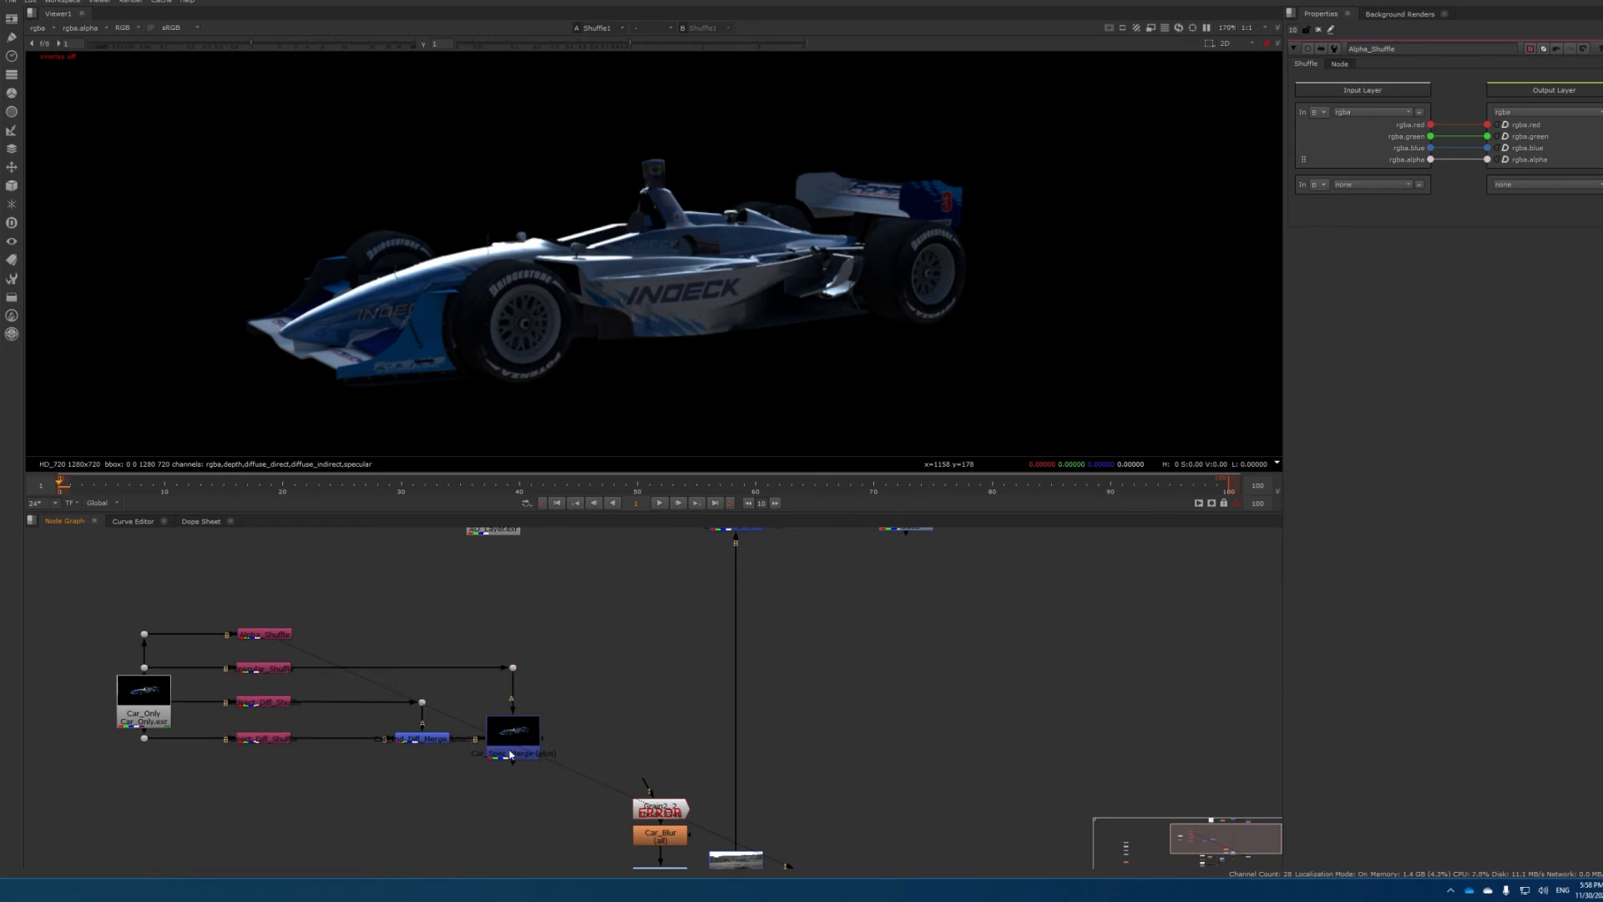
# Set the input layer of Alpha_Shuffle to alpha so that only the alpha channel feeds its rgba output
pyautogui.click(266, 636)
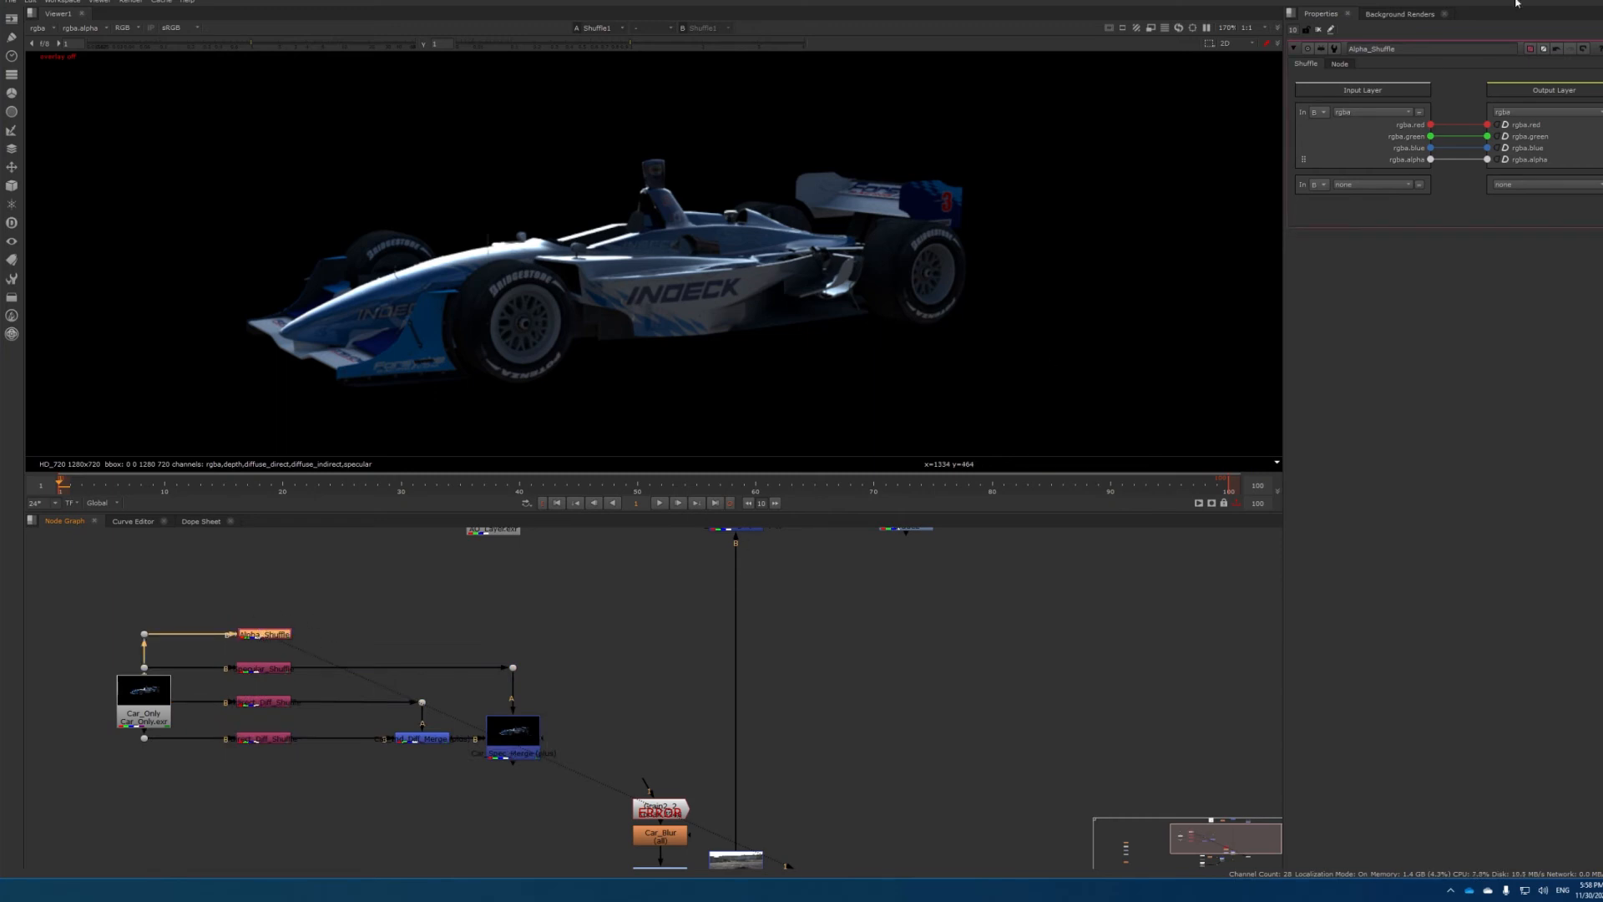
pyautogui.click(1366, 113)
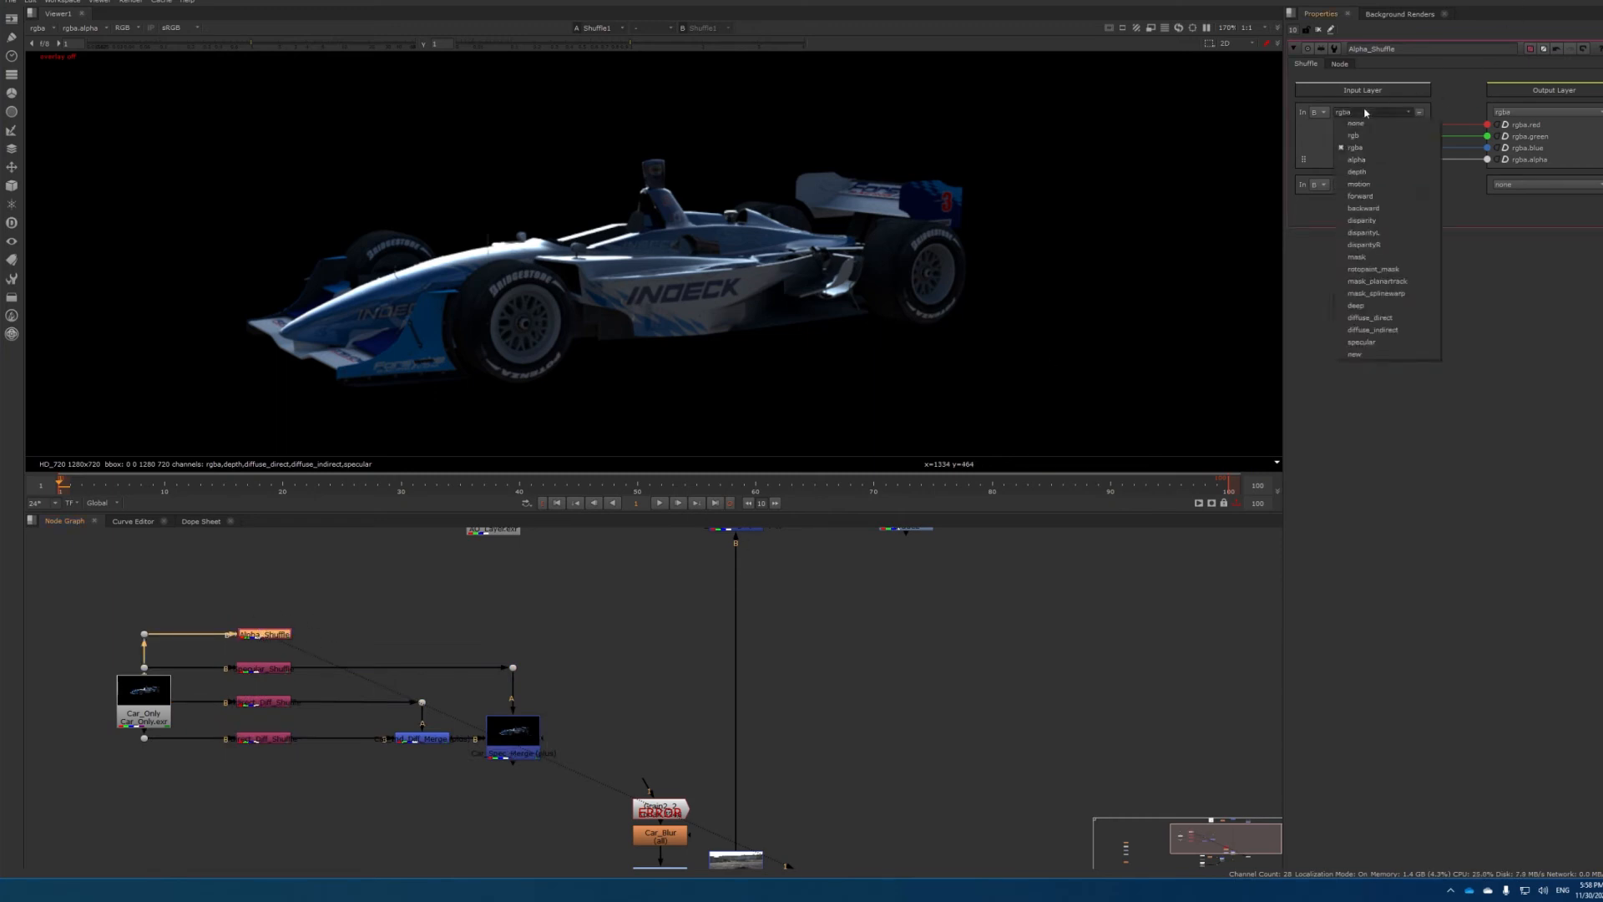
pyautogui.click(1360, 166)
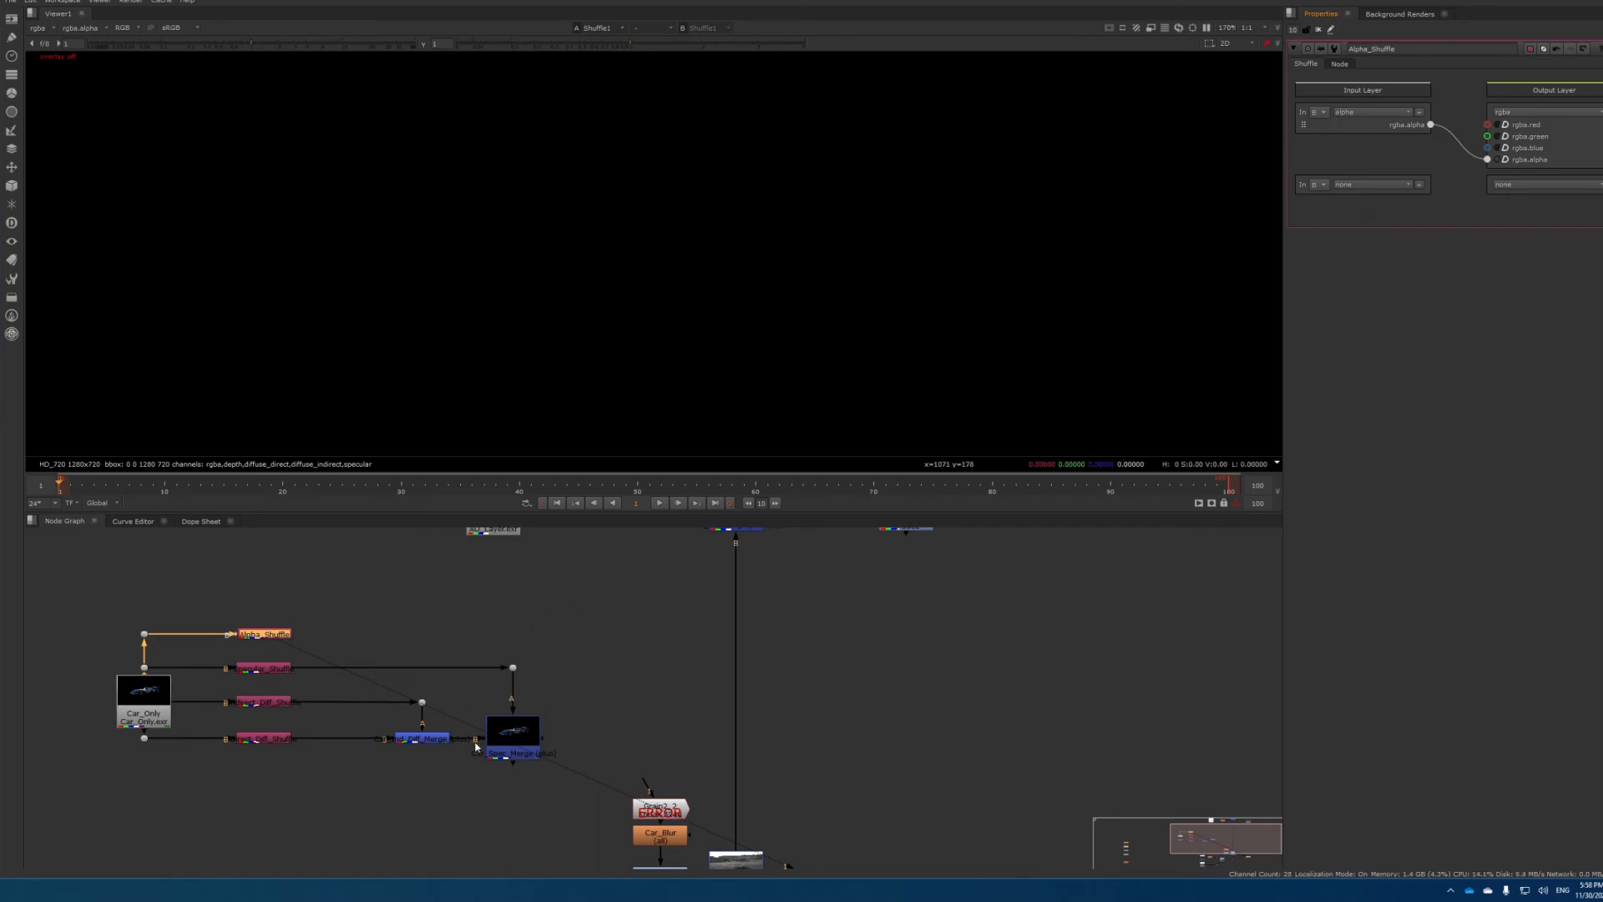
pyautogui.moveTo(224, 651); pyautogui.dragTo(296, 745)
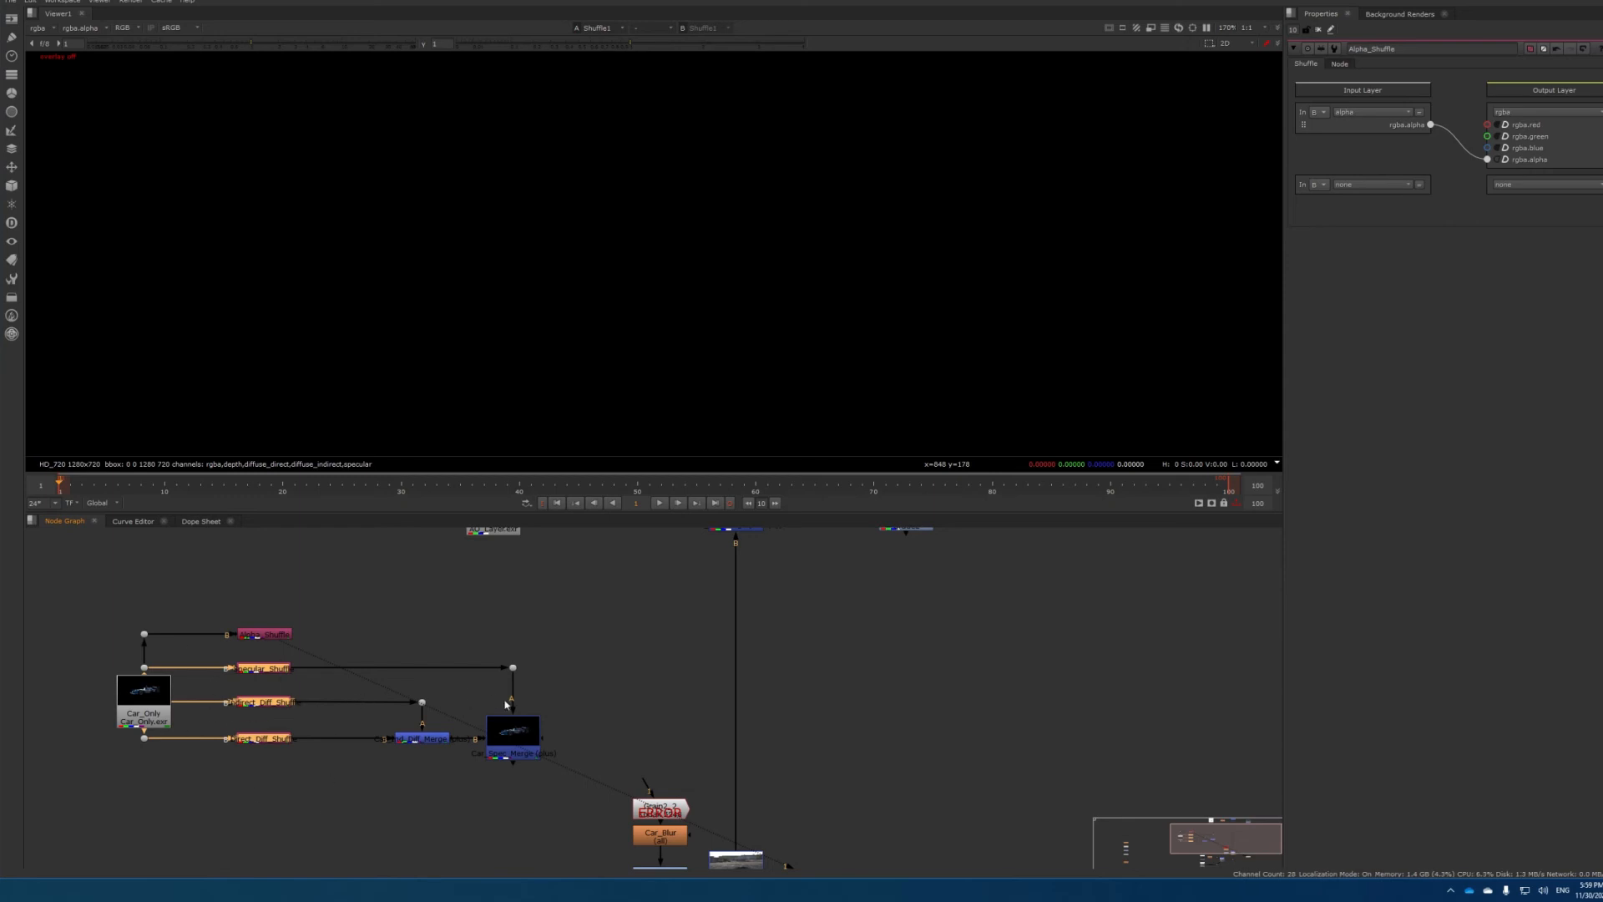
pyautogui.click(551, 615)
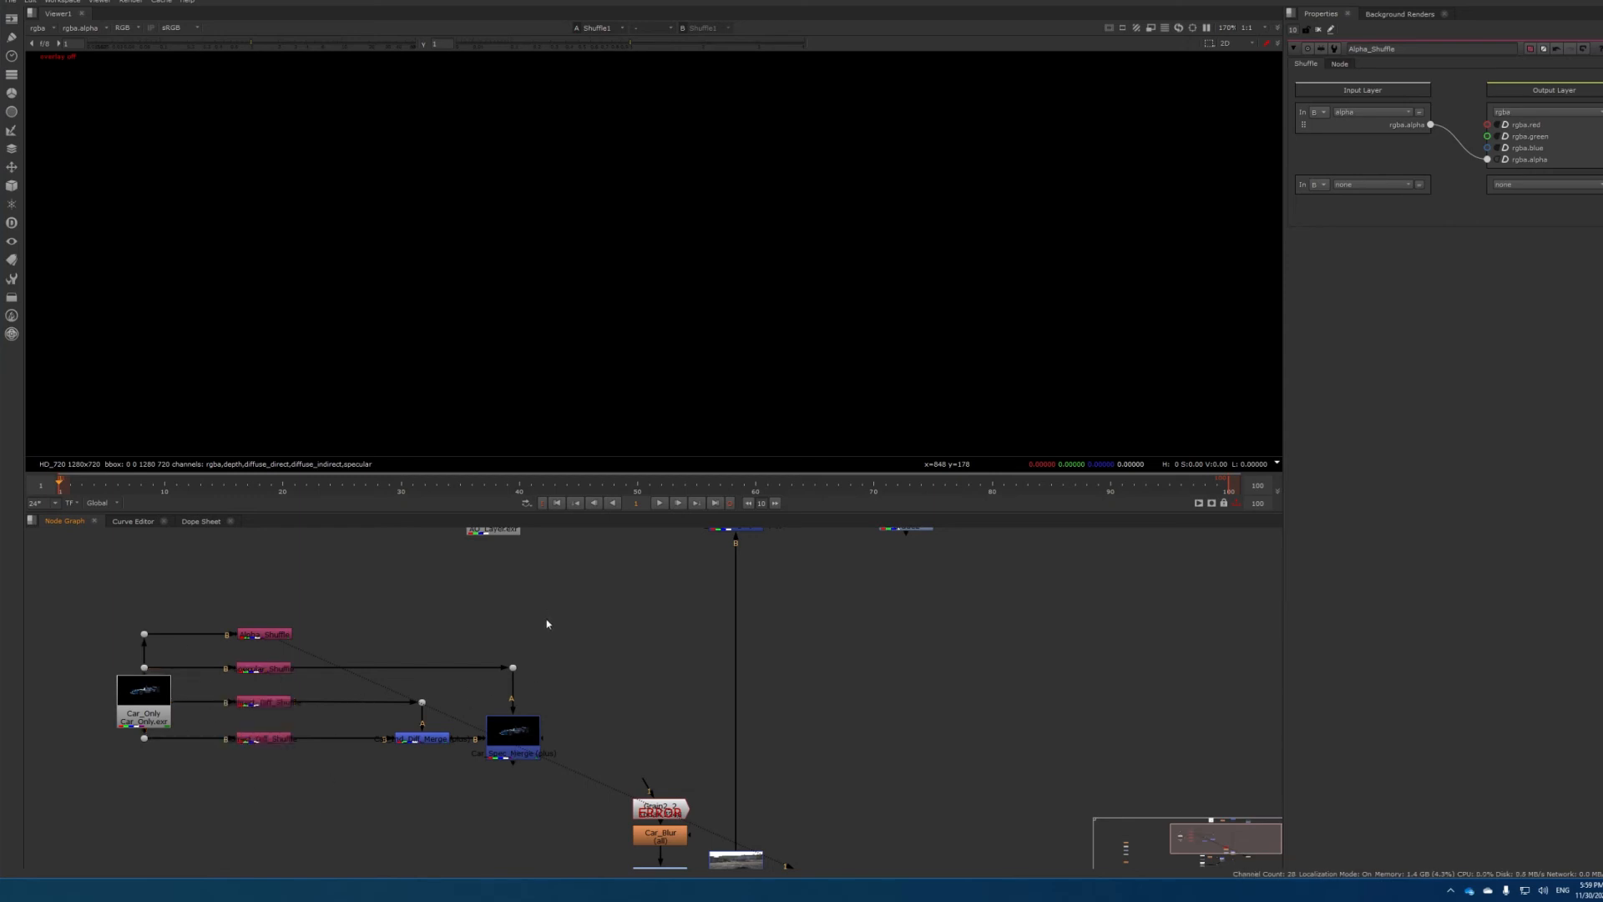
pyautogui.moveTo(280, 636)
pyautogui.mouseDown()
pyautogui.moveTo(278, 616)
pyautogui.moveTo(278, 635)
pyautogui.mouseUp()
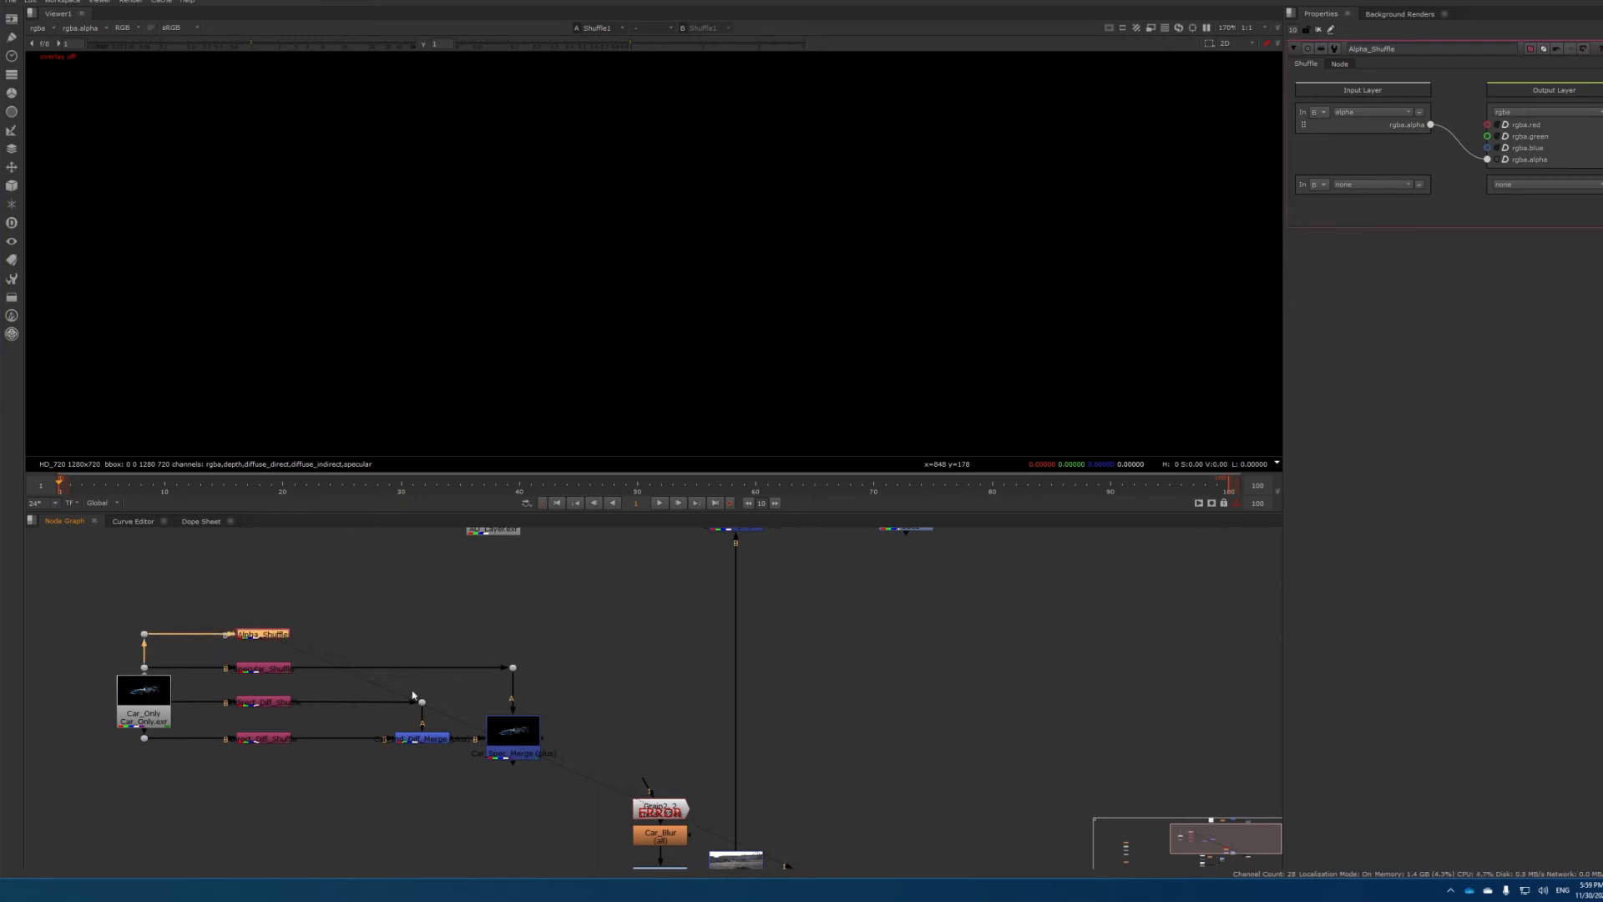
# Move the two car merges and their Dots closer to the Shuffle nodes, making room after Car_Spec_Merge
pyautogui.moveTo(376, 638); pyautogui.dragTo(544, 830)
pyautogui.moveTo(518, 757); pyautogui.dragTo(455, 762)
pyautogui.click(552, 668)
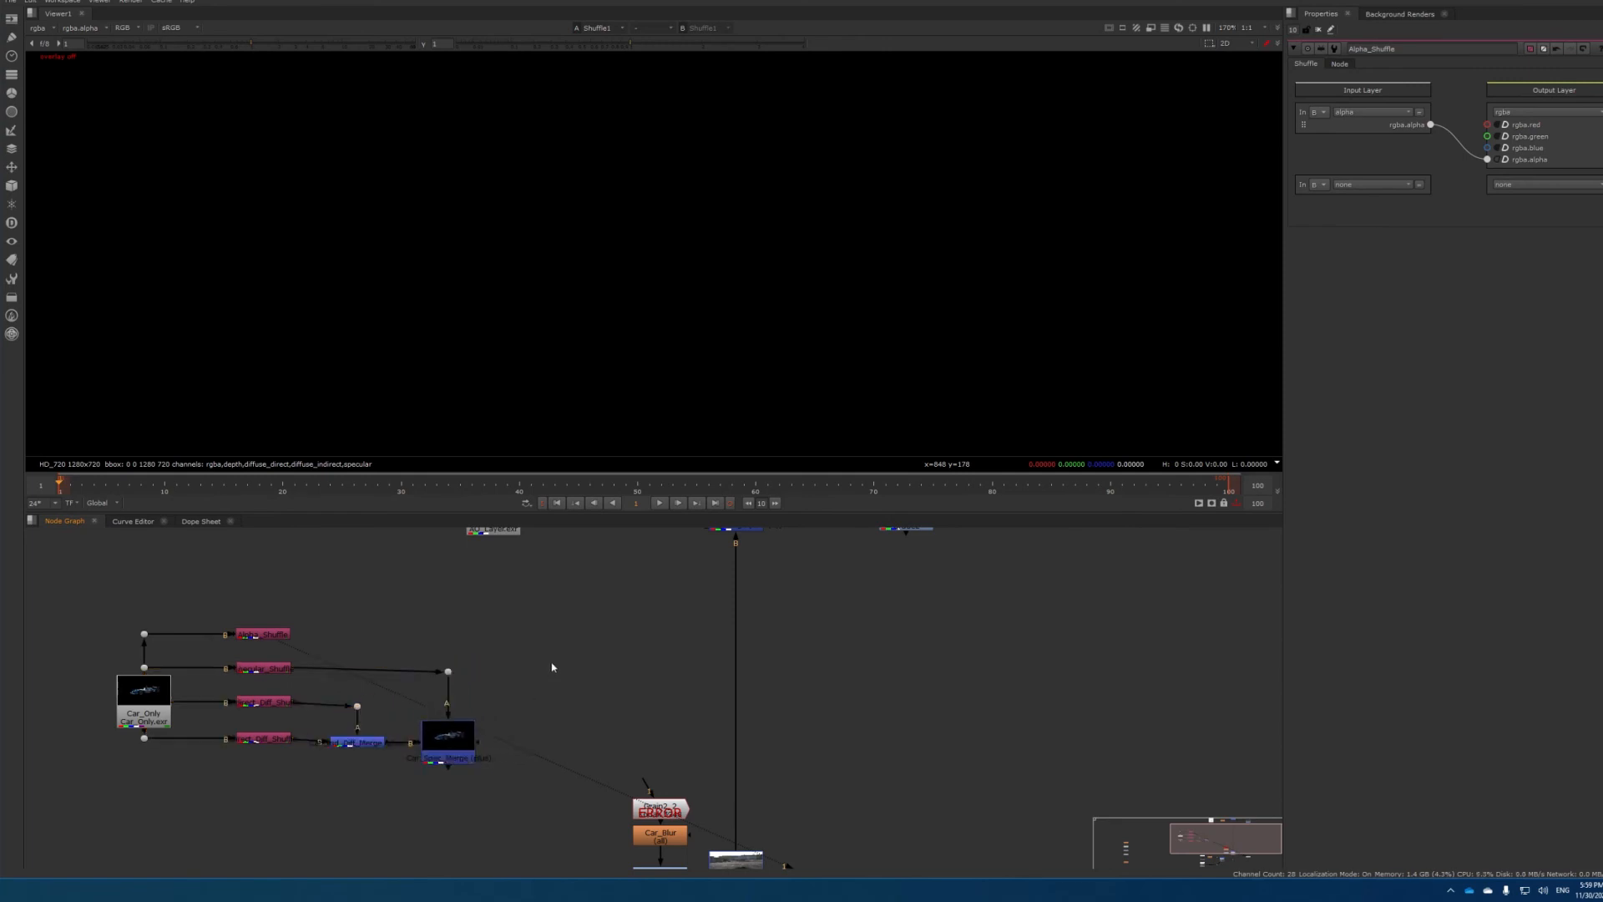
# Add a Merge after Car_Spec_Merge, connect Alpha_Shuffle as its A input, and route that connection through a right-angled Dot
pyautogui.press('m')
pyautogui.moveTo(551, 666); pyautogui.dragTo(267, 637)
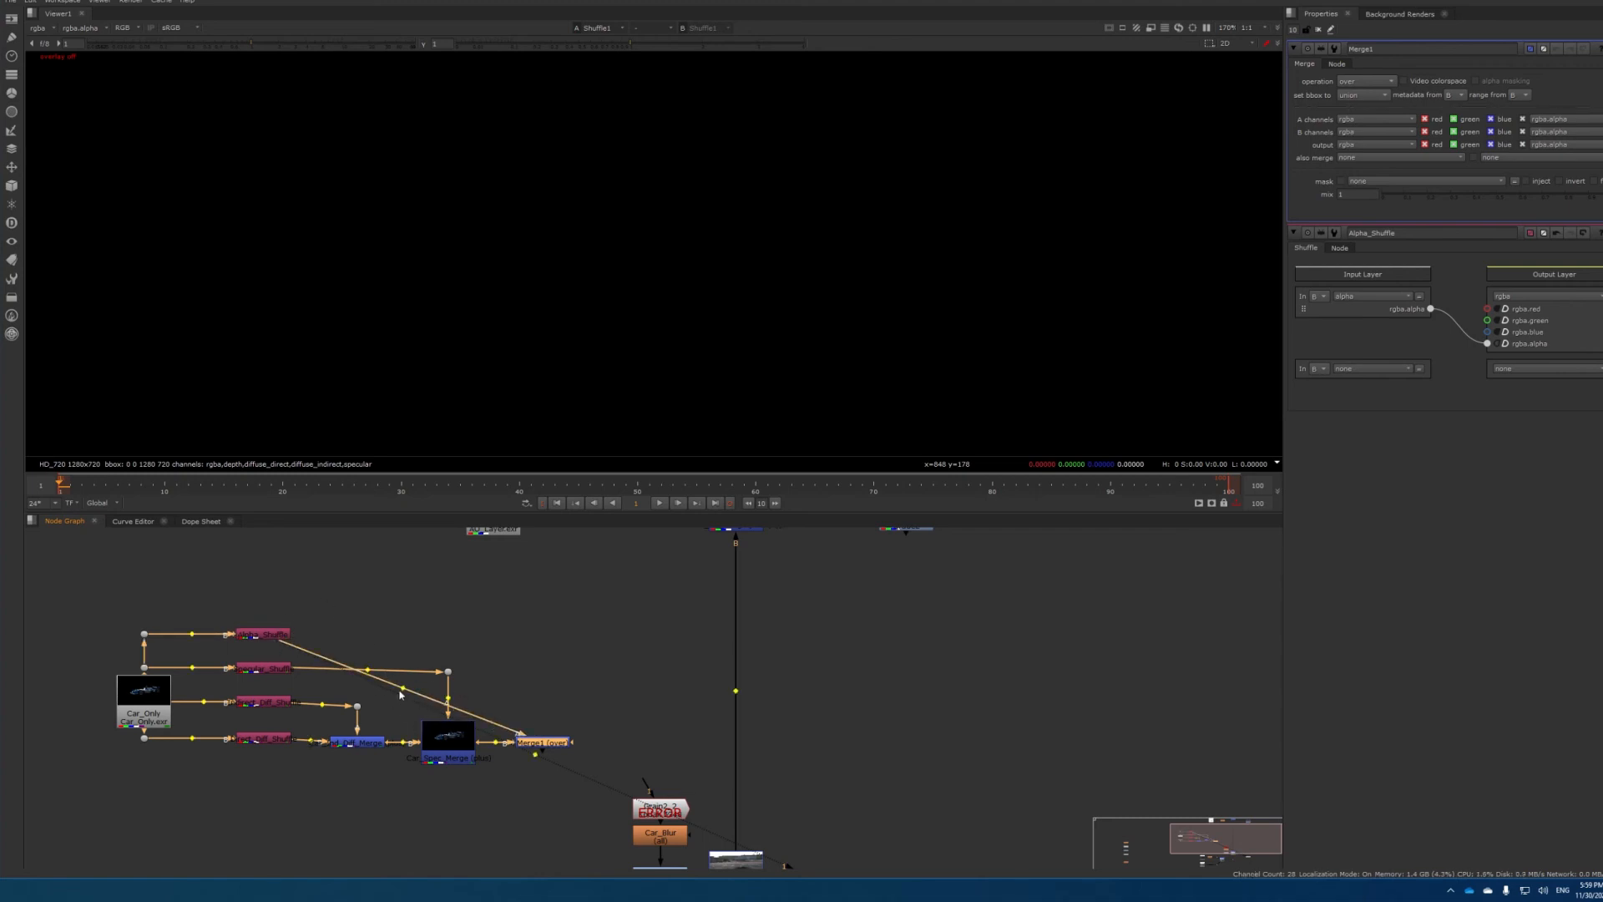
pyautogui.keyDown('ctrl'); pyautogui.moveTo(403, 692); pyautogui.dragTo(547, 639); pyautogui.keyUp('ctrl')
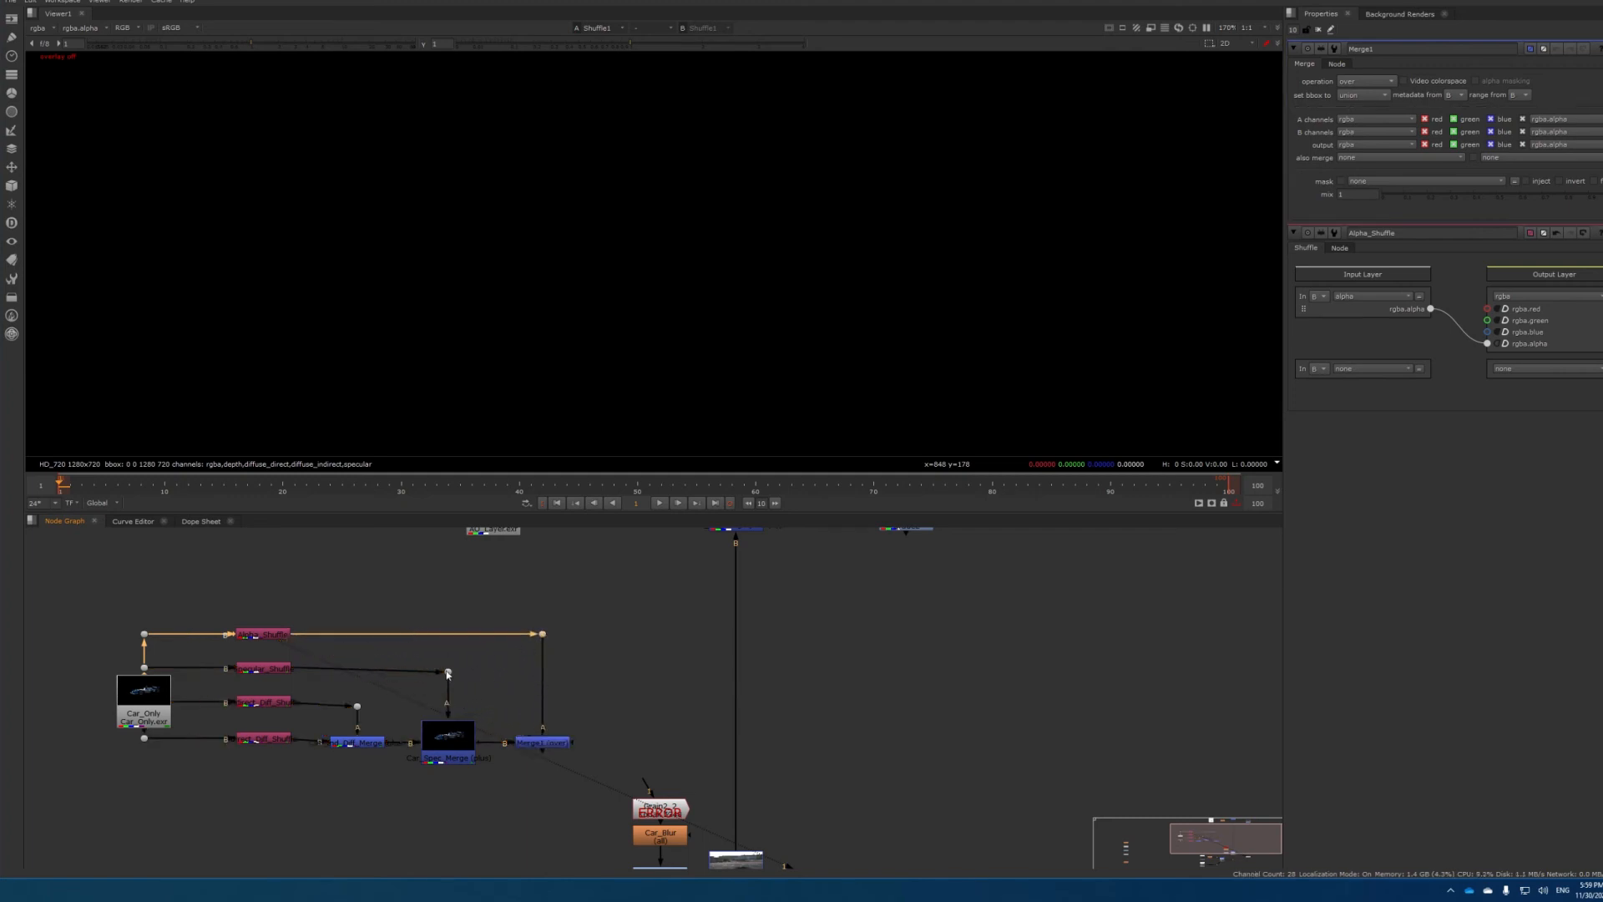
# Straighten the Dots, Car_Spec_Merge and the new Merge so that all car branch connections run square
pyautogui.moveTo(448, 673); pyautogui.dragTo(449, 669)
pyautogui.moveTo(359, 709); pyautogui.dragTo(440, 749)
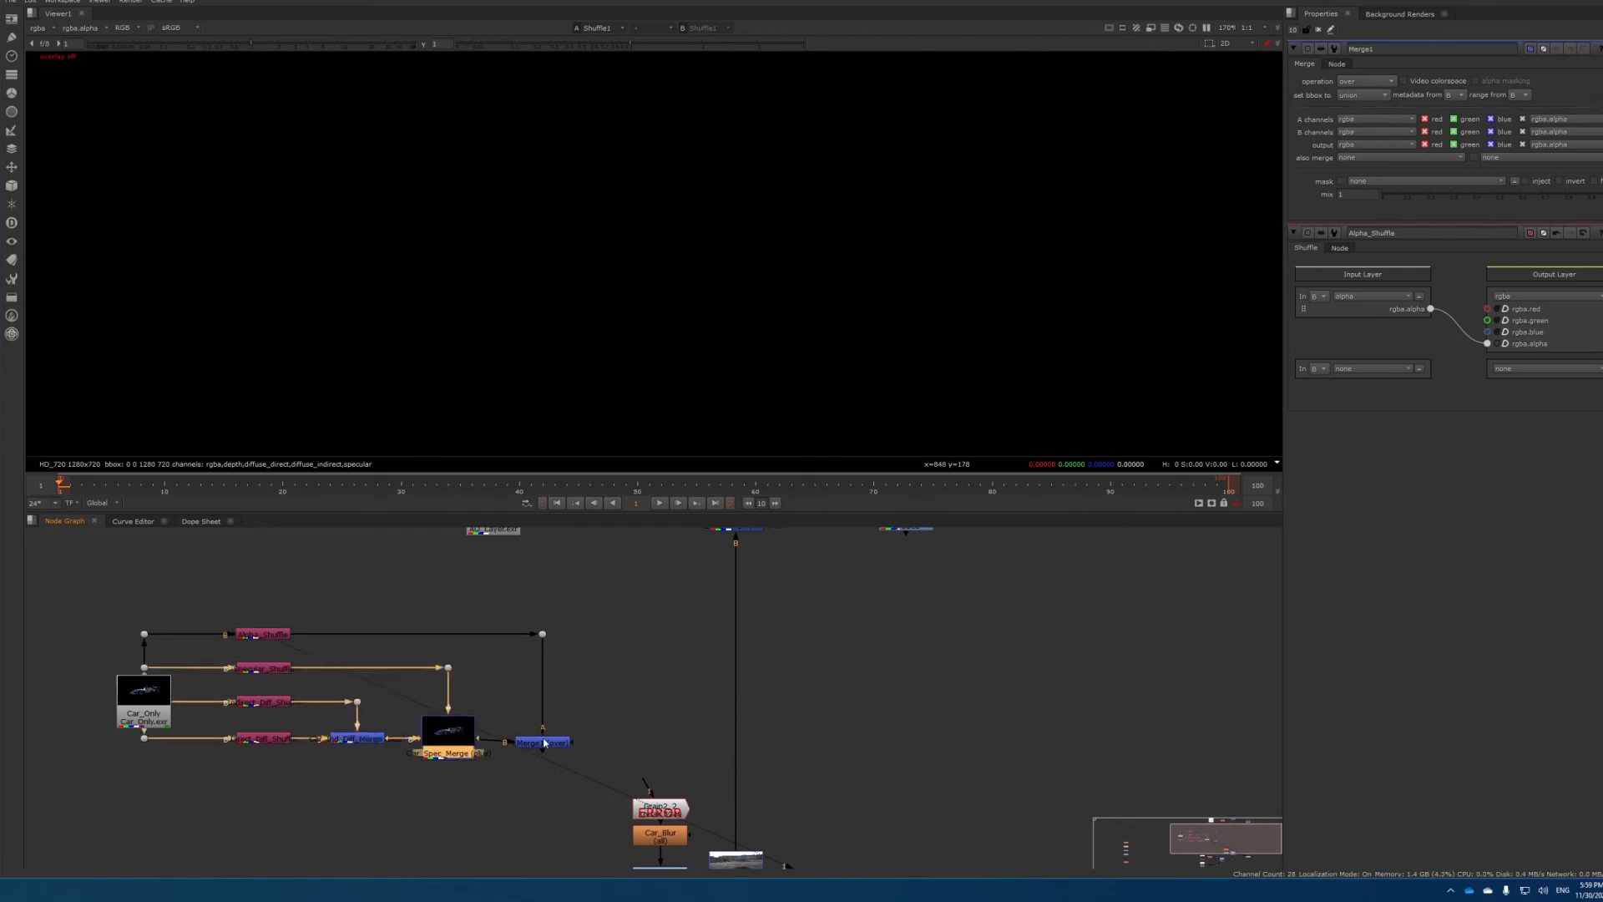
pyautogui.moveTo(545, 744); pyautogui.dragTo(547, 741)
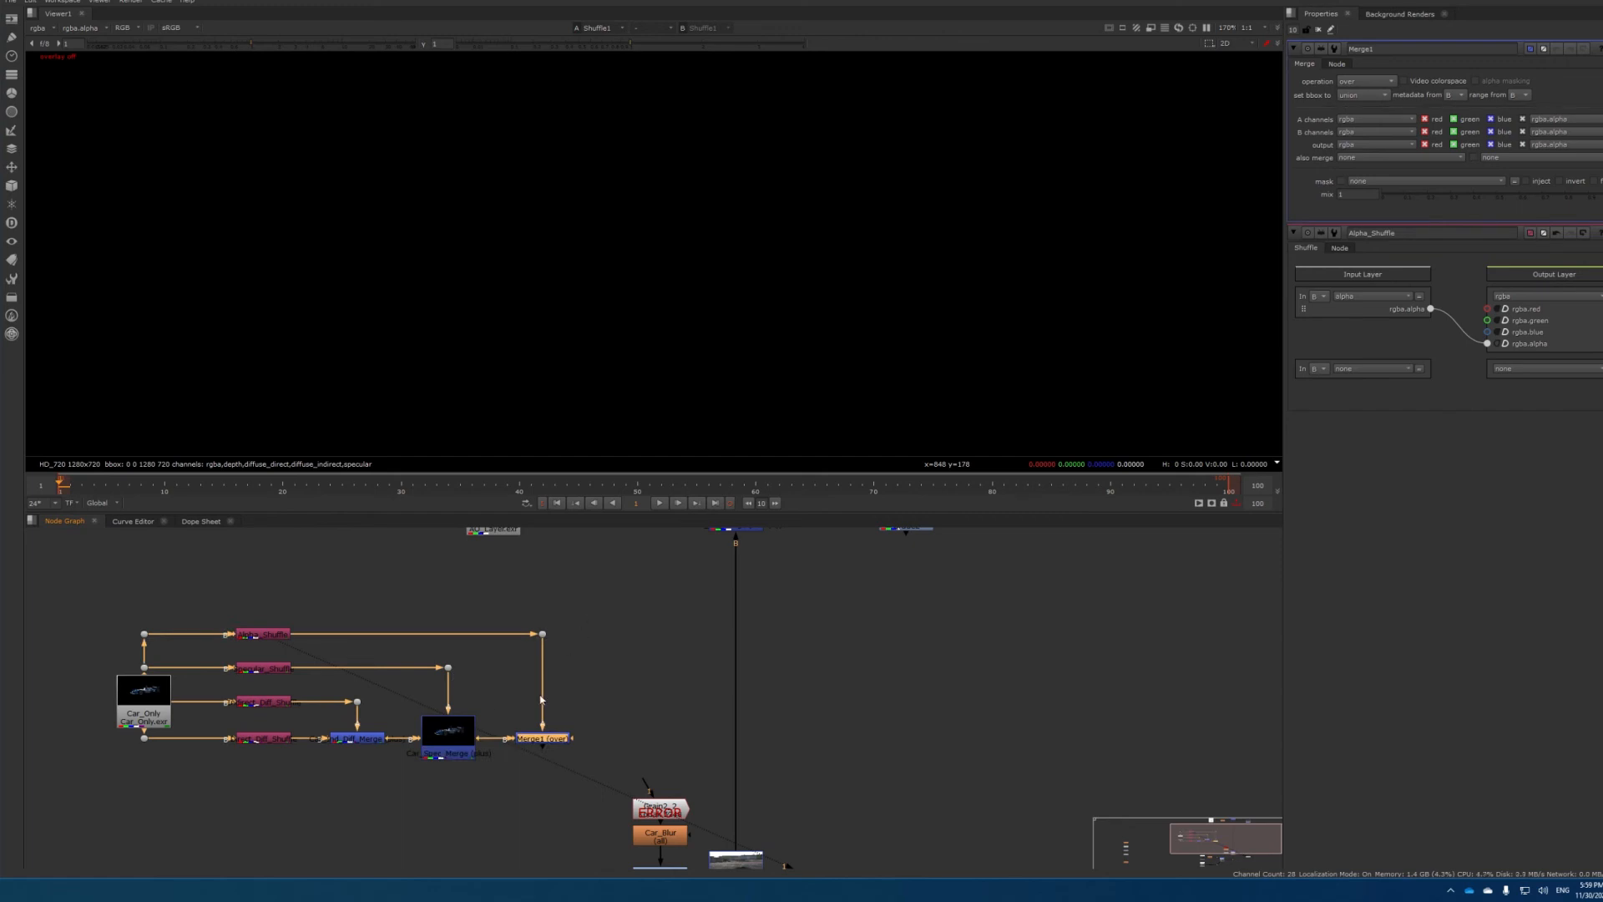
# Turn off the postage stamp on Car_Spec_Merge and realign the node with its neighbouring merges
pyautogui.doubleClick(453, 734)
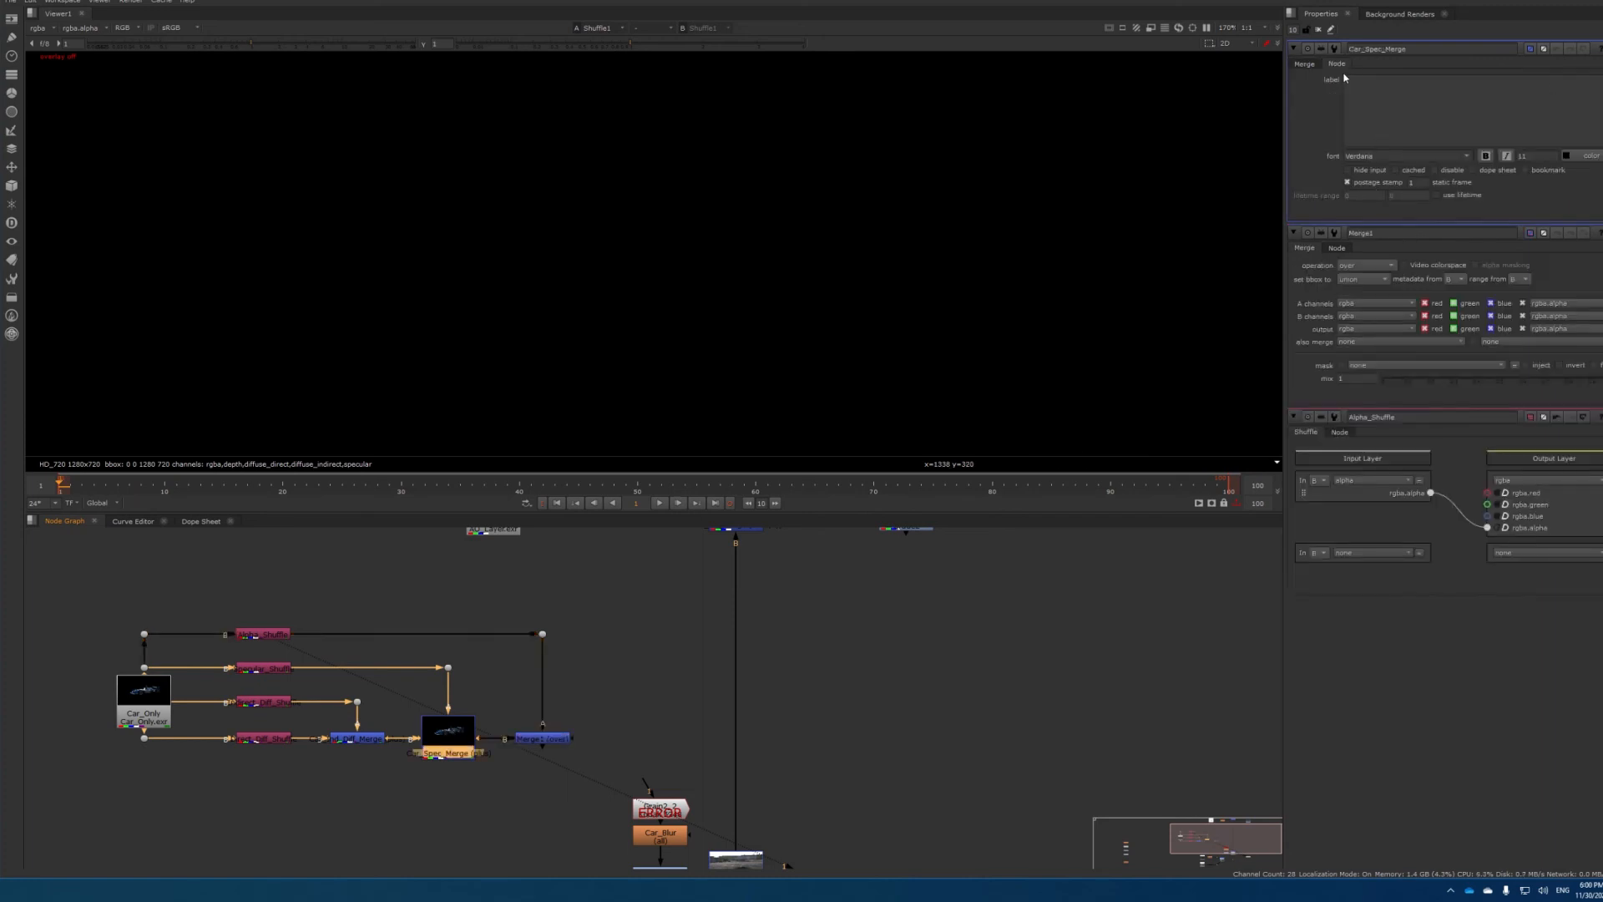
pyautogui.click(1349, 183)
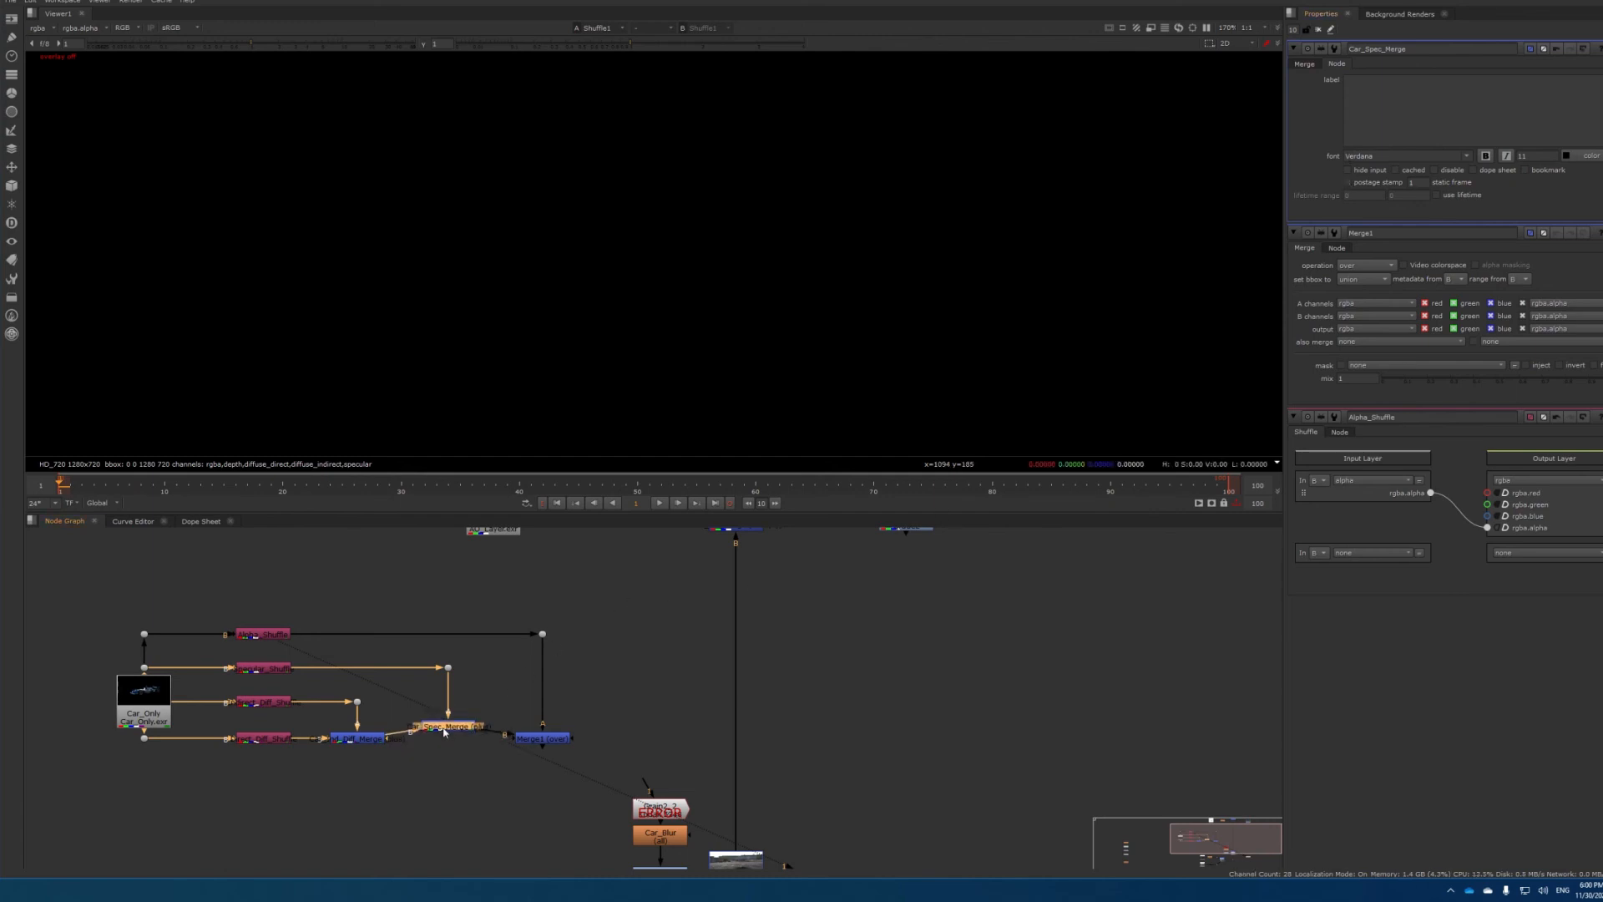
pyautogui.moveTo(447, 742); pyautogui.dragTo(458, 744)
# Rename the new Merge node Car_Final_Merge
pyautogui.doubleClick(542, 740)
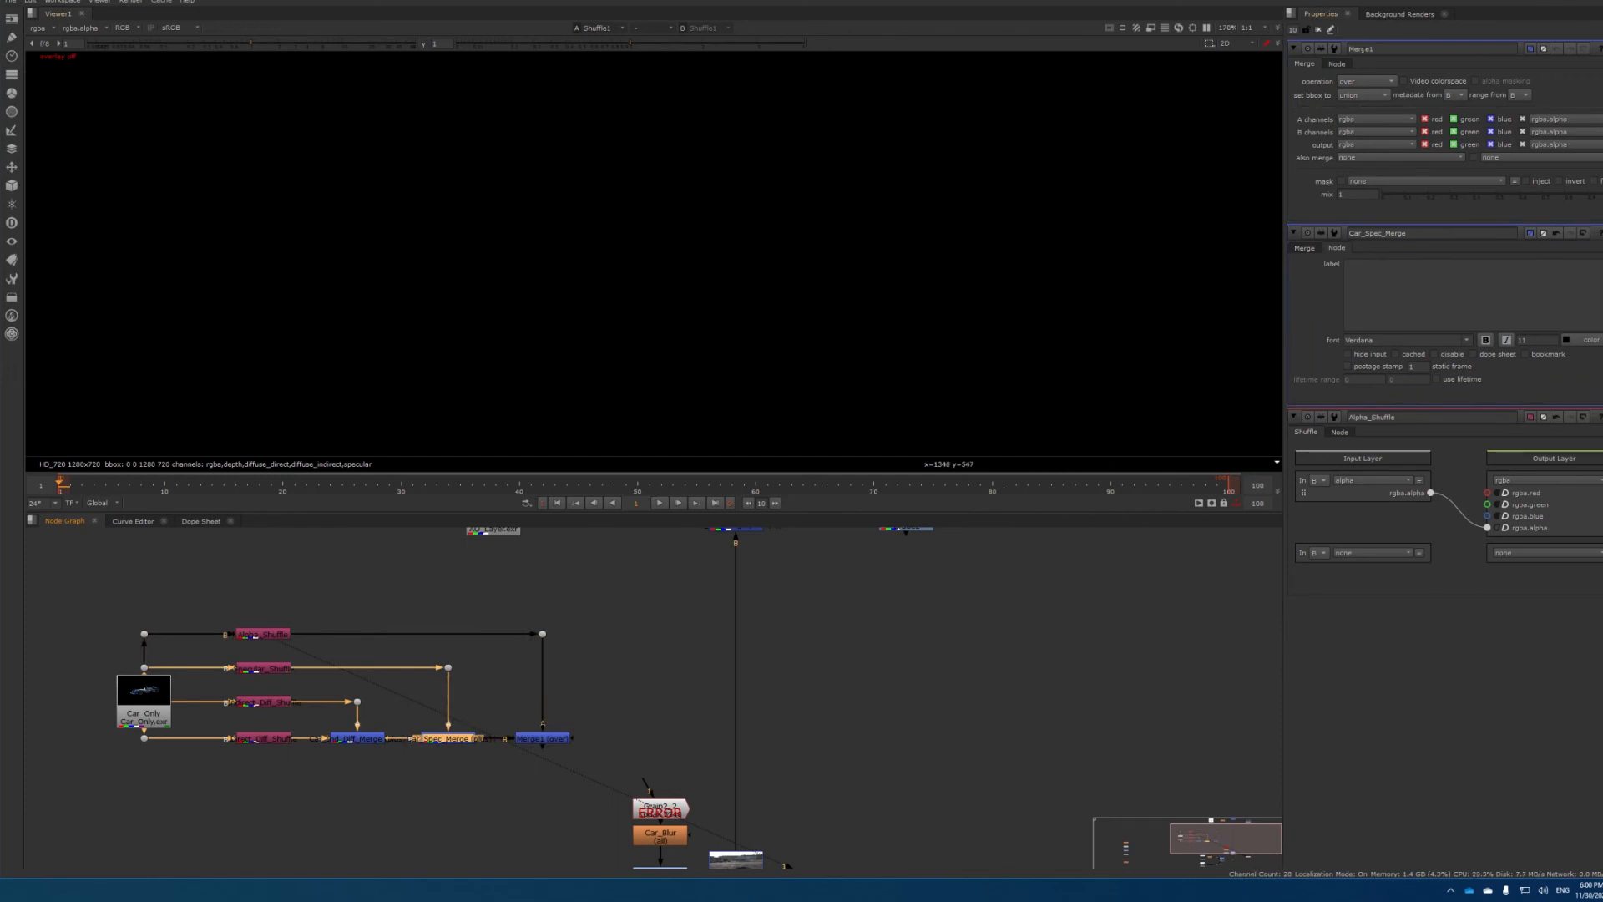
pyautogui.click(1381, 49)
pyautogui.write('Alpha')
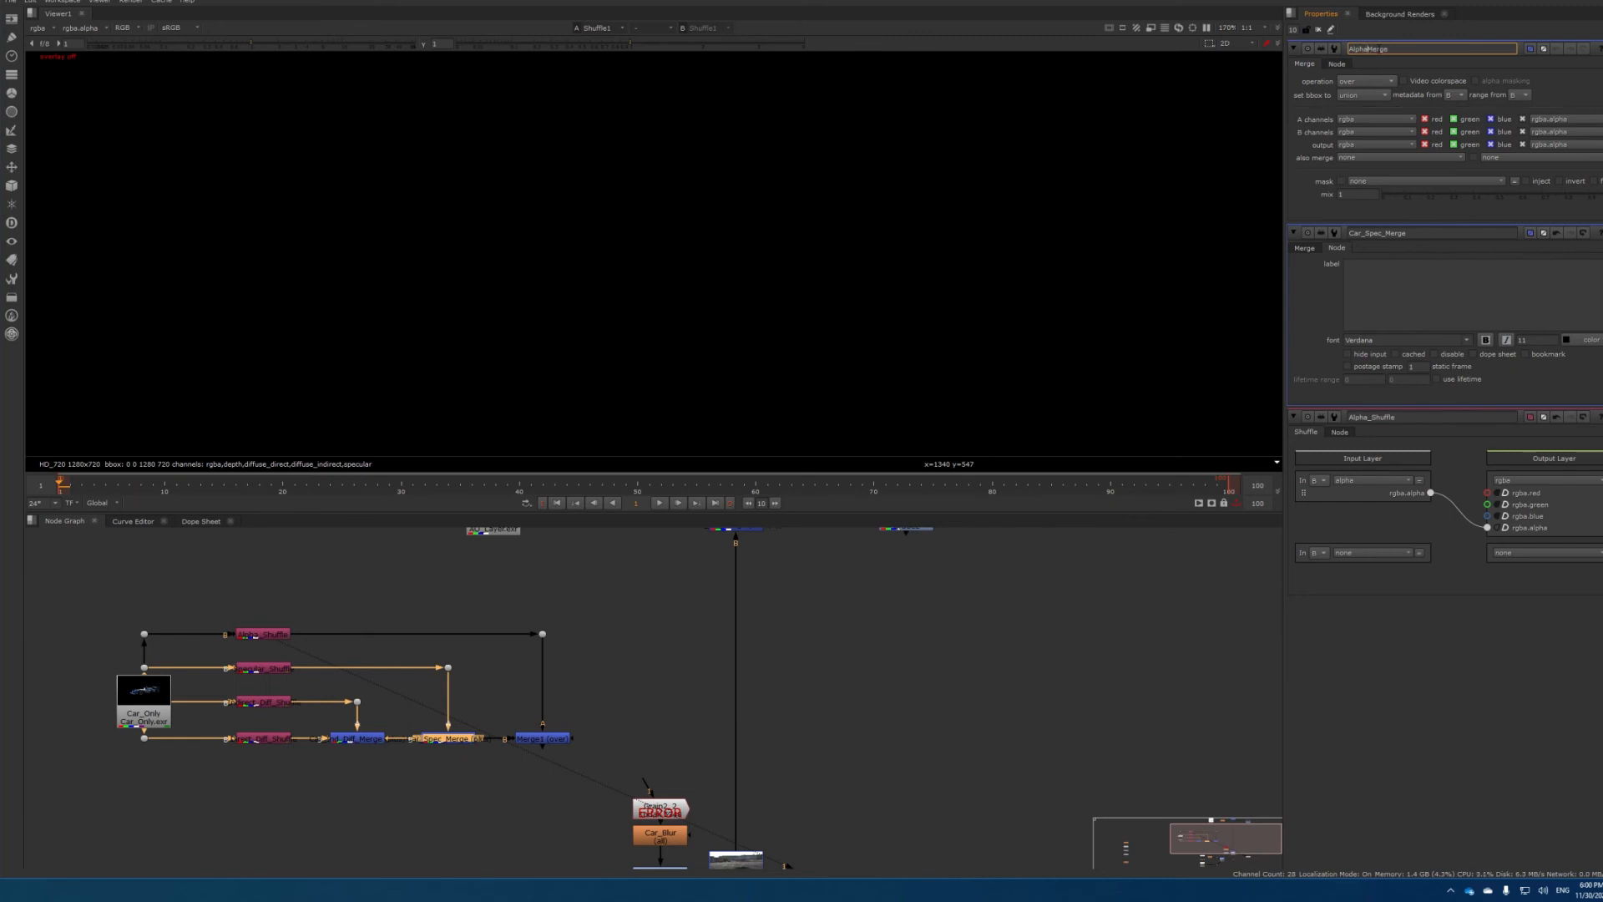
pyautogui.write('_')
pyautogui.moveTo(1372, 49); pyautogui.dragTo(1346, 50)
pyautogui.write('Car_Fina')
pyautogui.press('Delete')
pyautogui.press('Delete')
pyautogui.press('Delete')
pyautogui.write('Merge')
pyautogui.write('_')
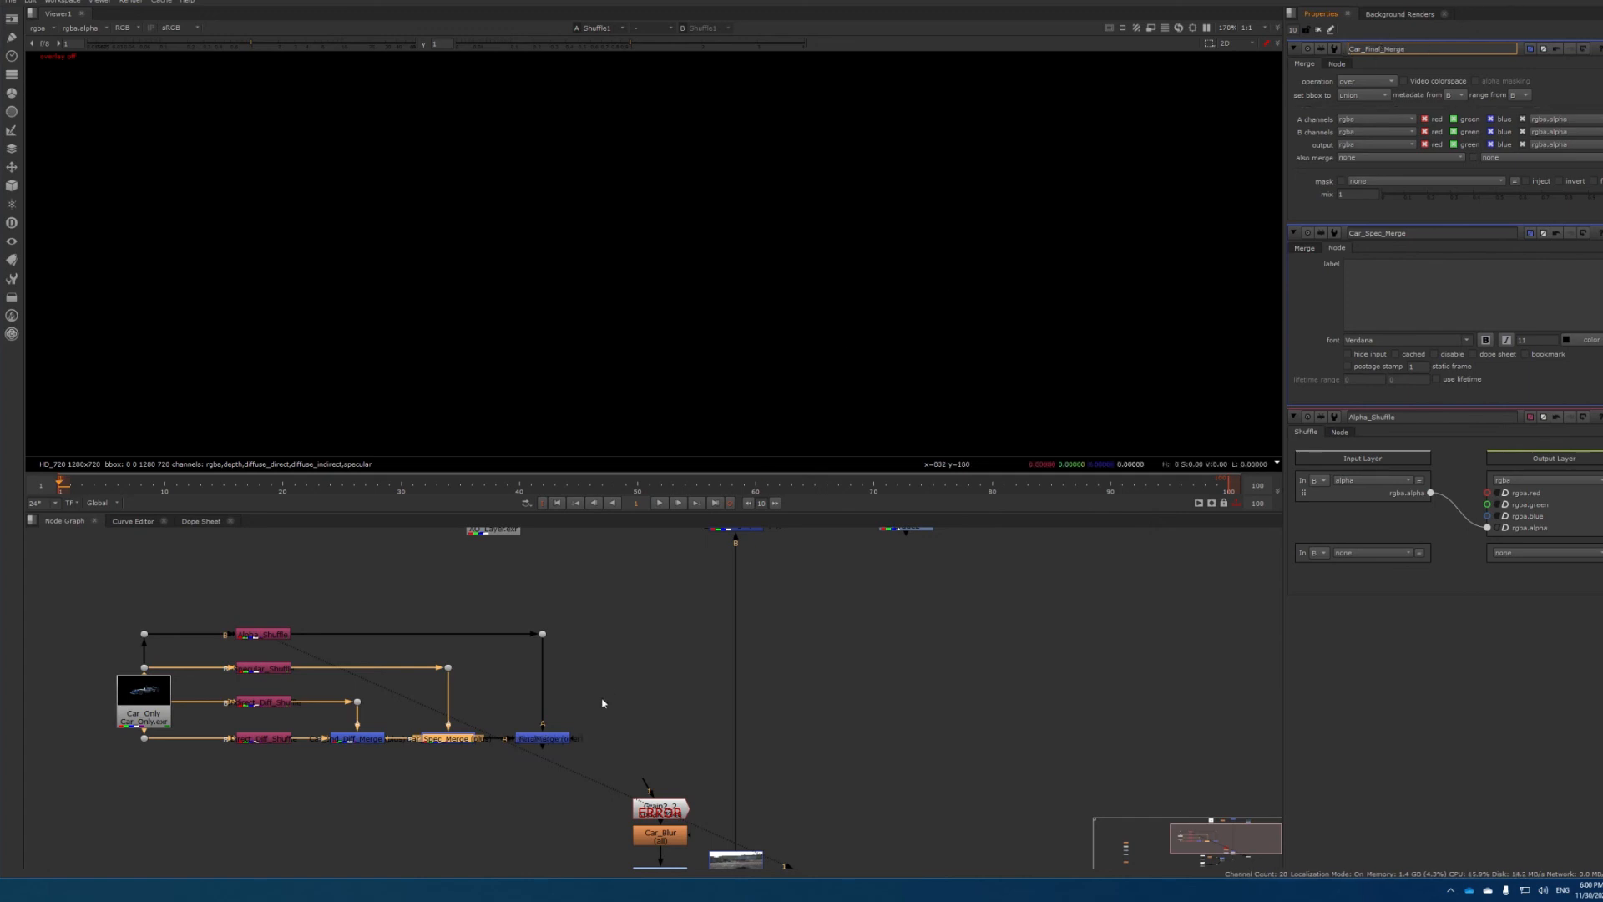
# Turn on the postage stamp for Car_Final_Merge and realign the node with the merge row
pyautogui.click(537, 741)
pyautogui.click(537, 741)
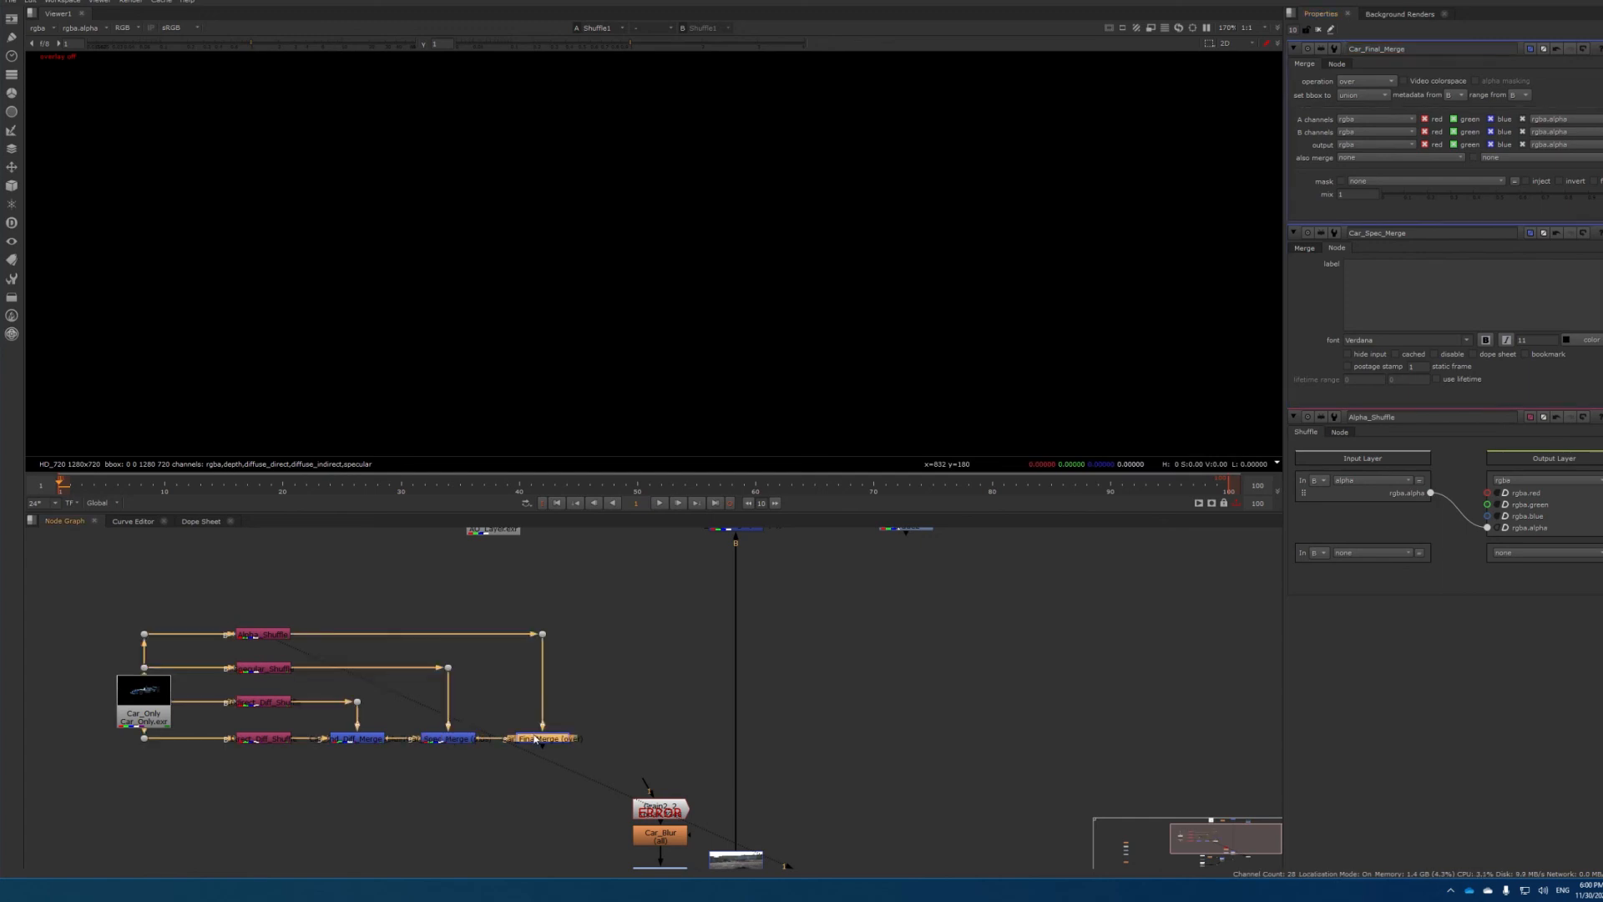
pyautogui.click(1335, 65)
pyautogui.click(1347, 182)
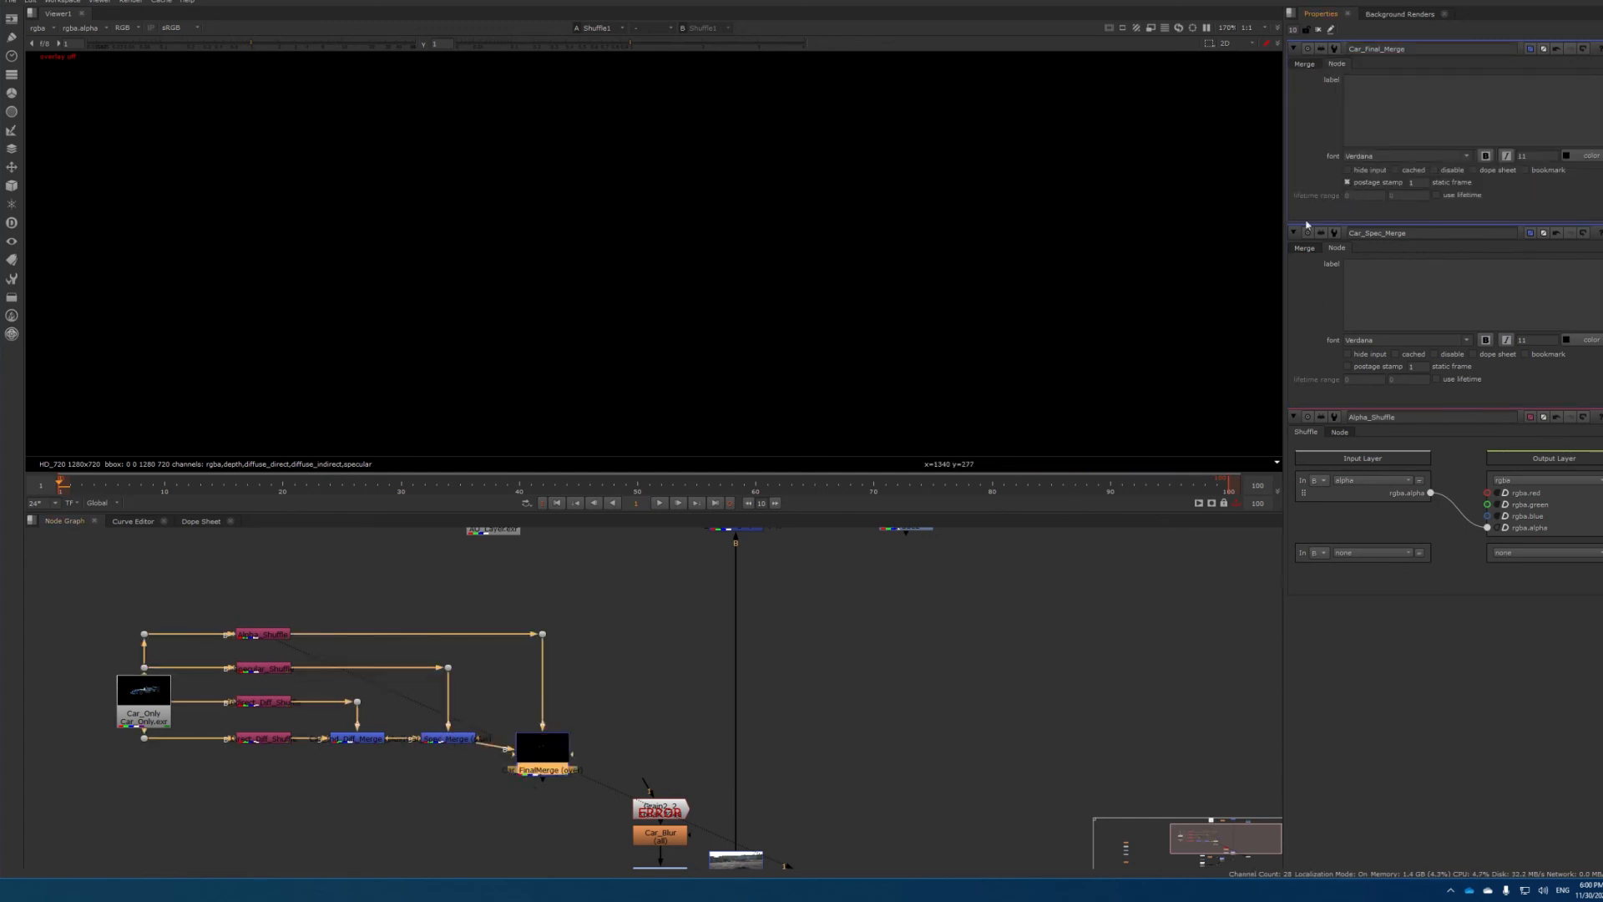
pyautogui.moveTo(553, 750); pyautogui.dragTo(558, 738)
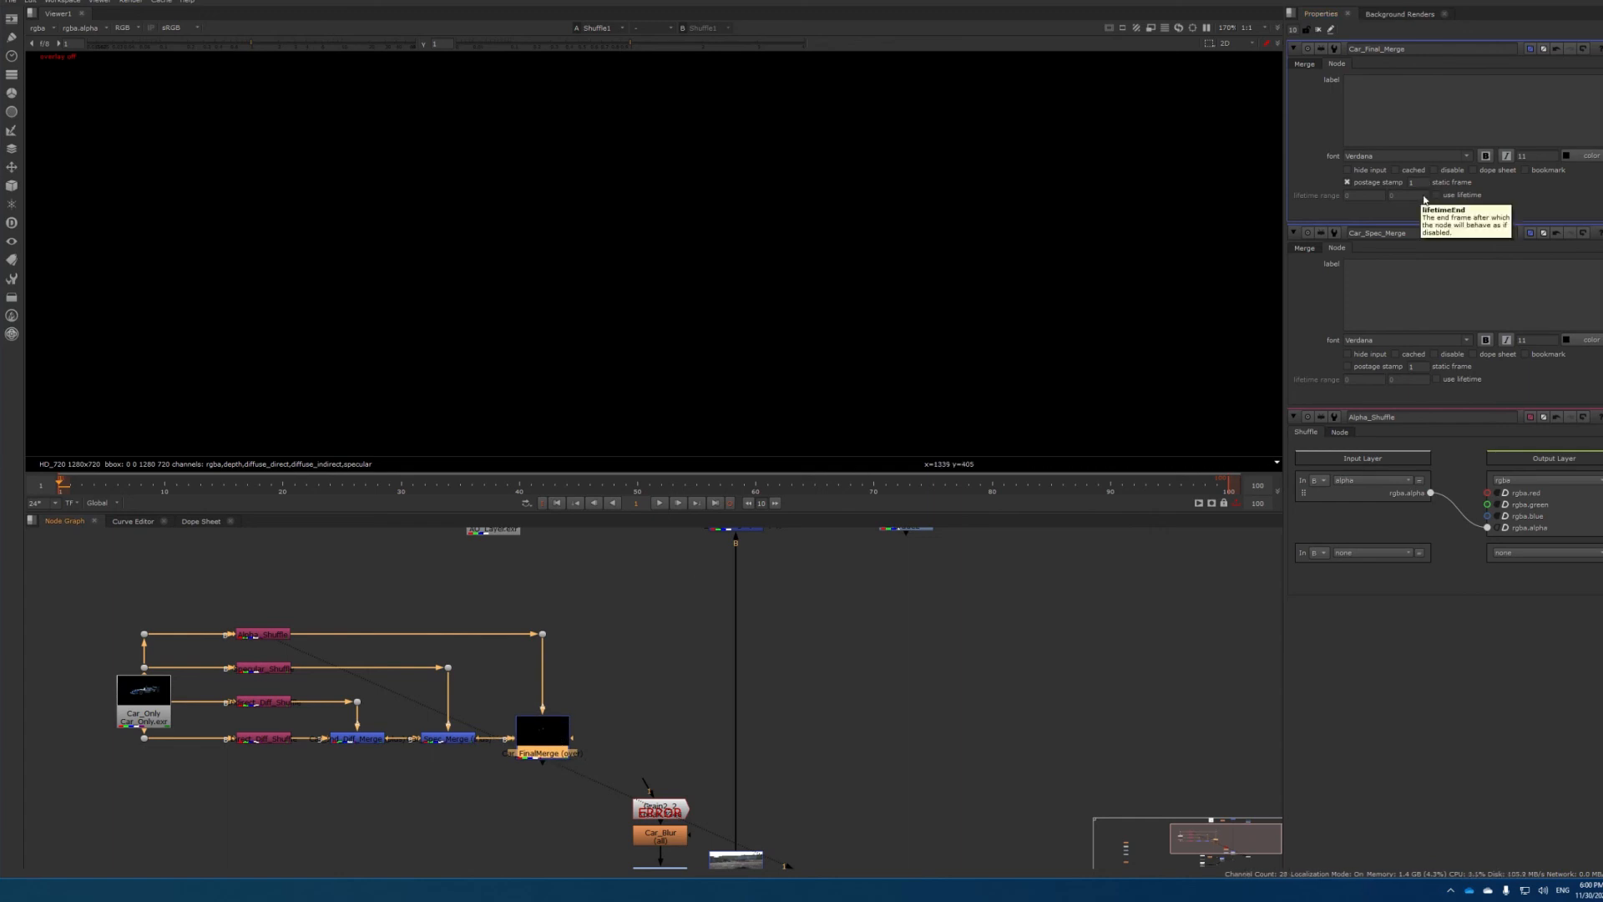
# Set the merge operation of Car_Final_Merge to plus and check its combined colour and alpha output
pyautogui.press('1')
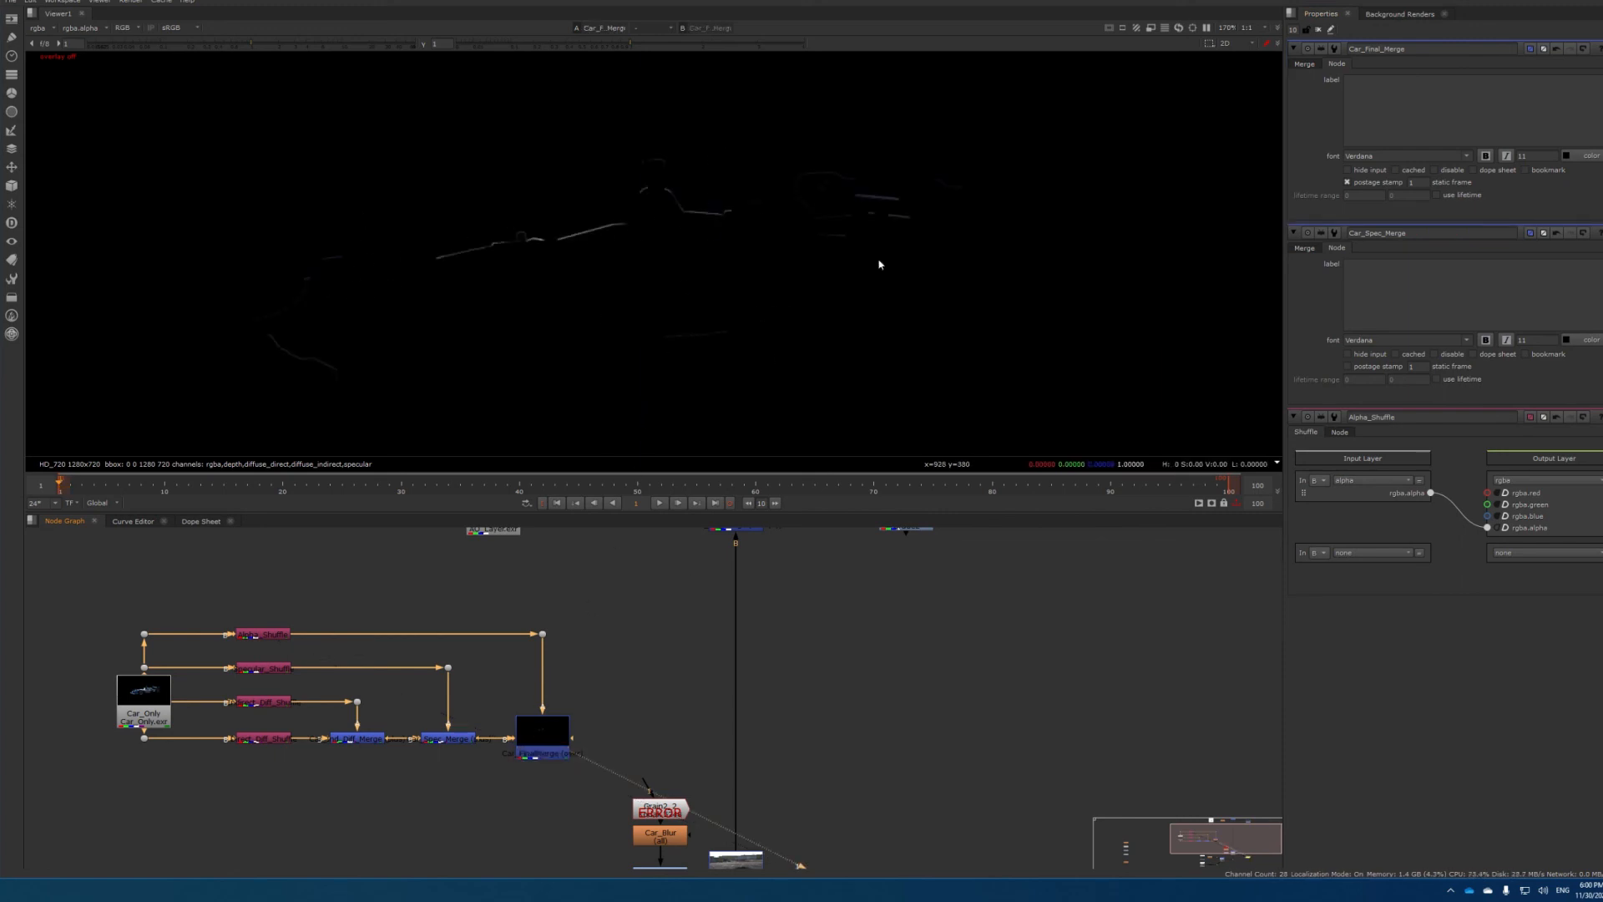
pyautogui.scroll(5, 506, 764)
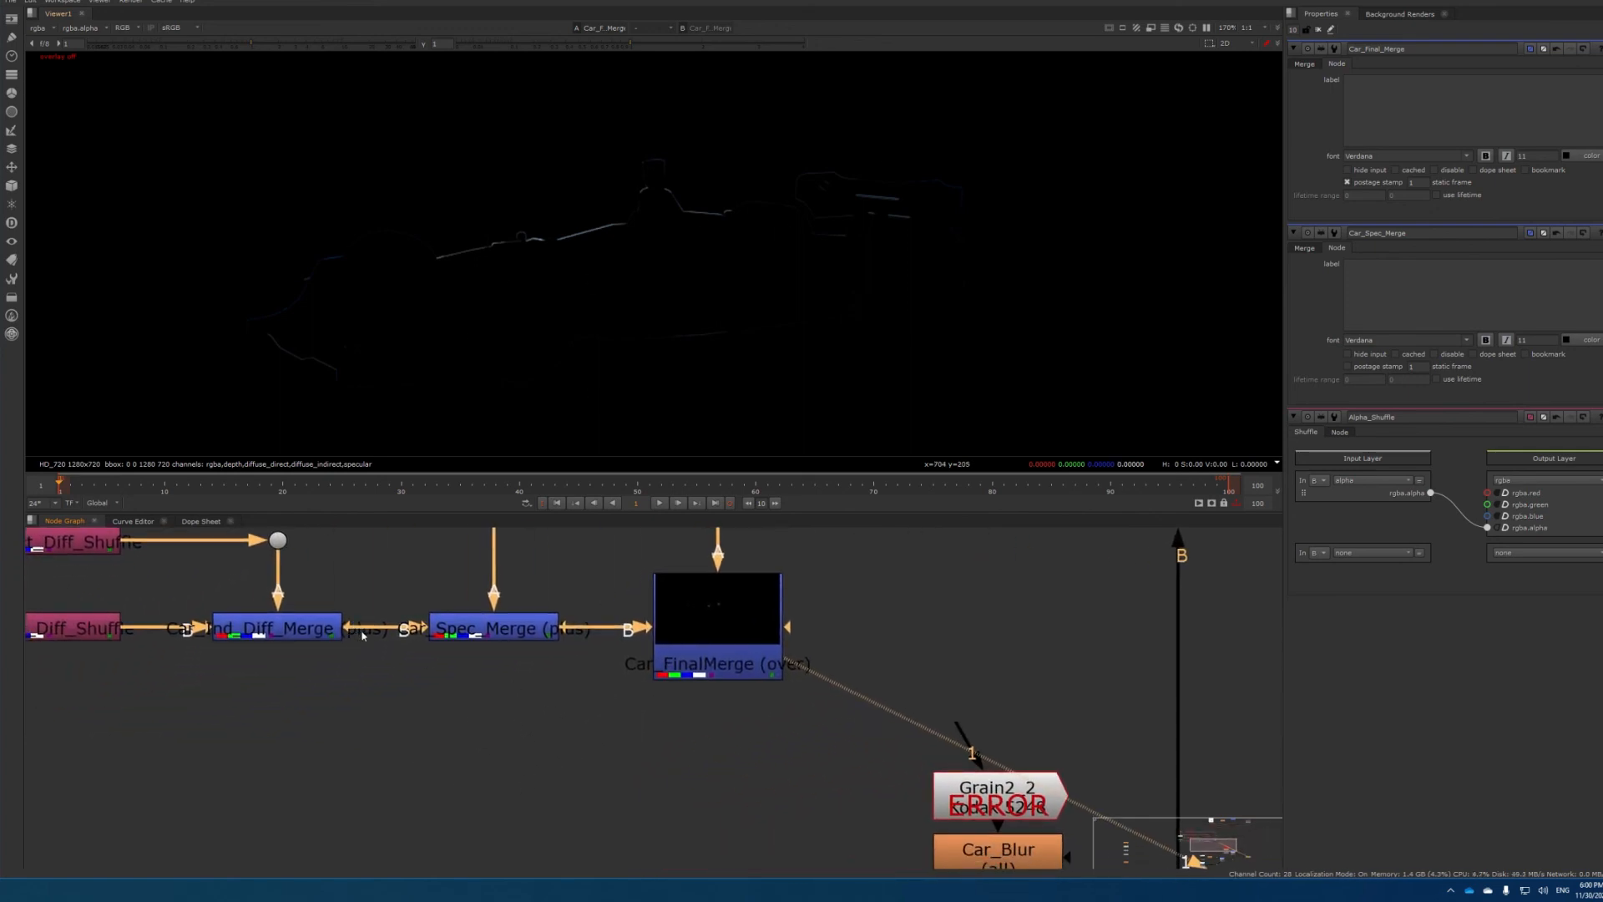
pyautogui.scroll(-5, 265, 664)
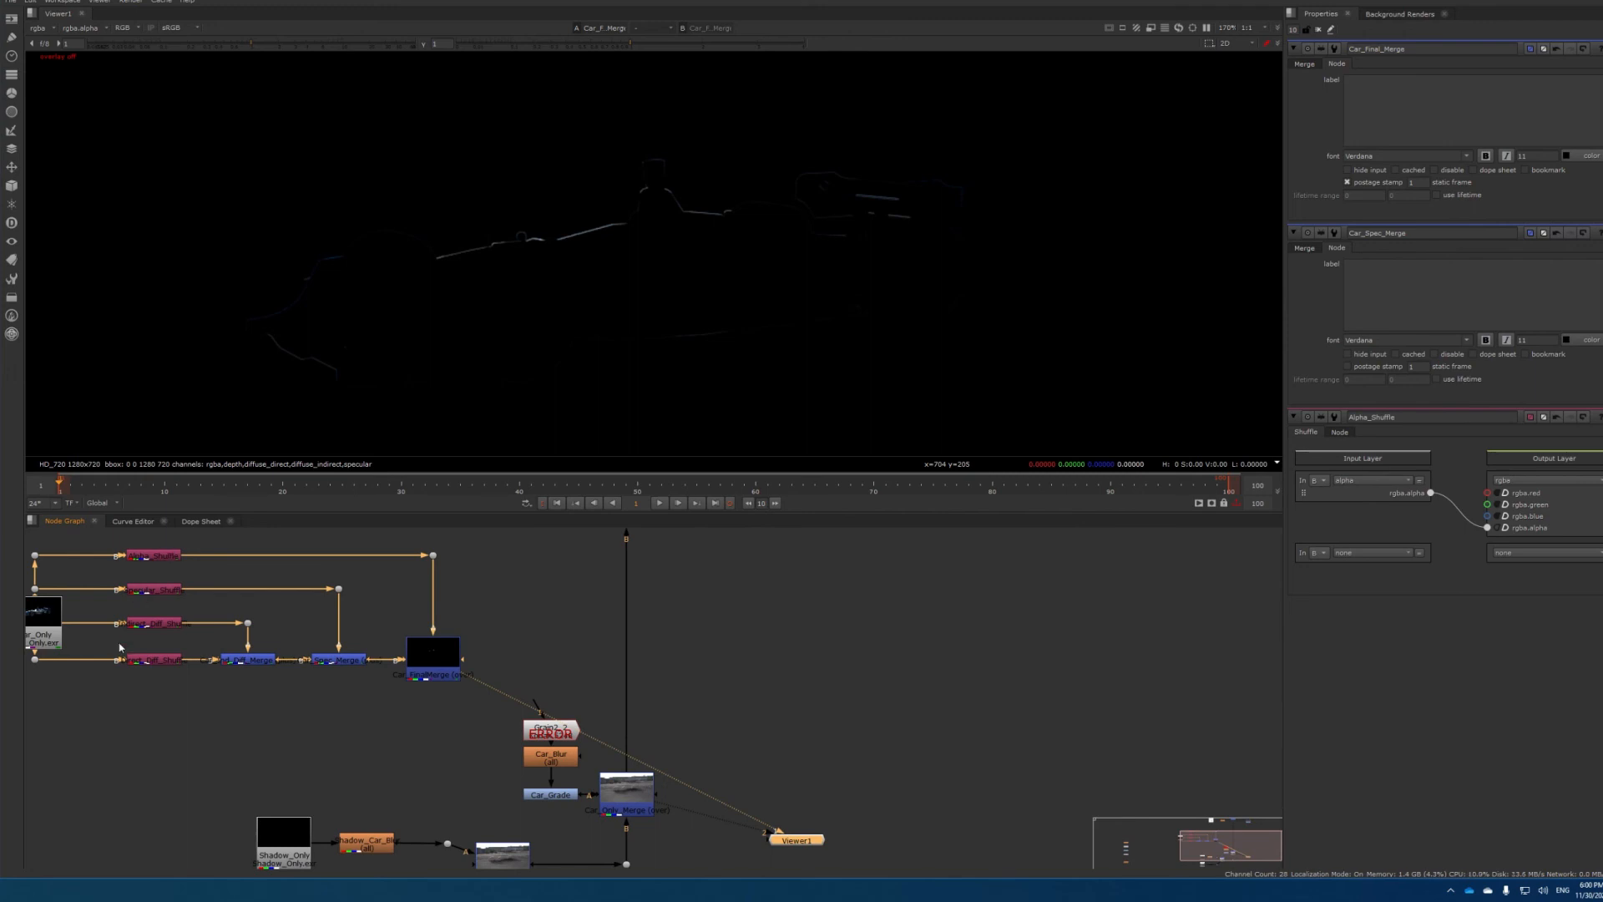
pyautogui.scroll(6, 409, 681)
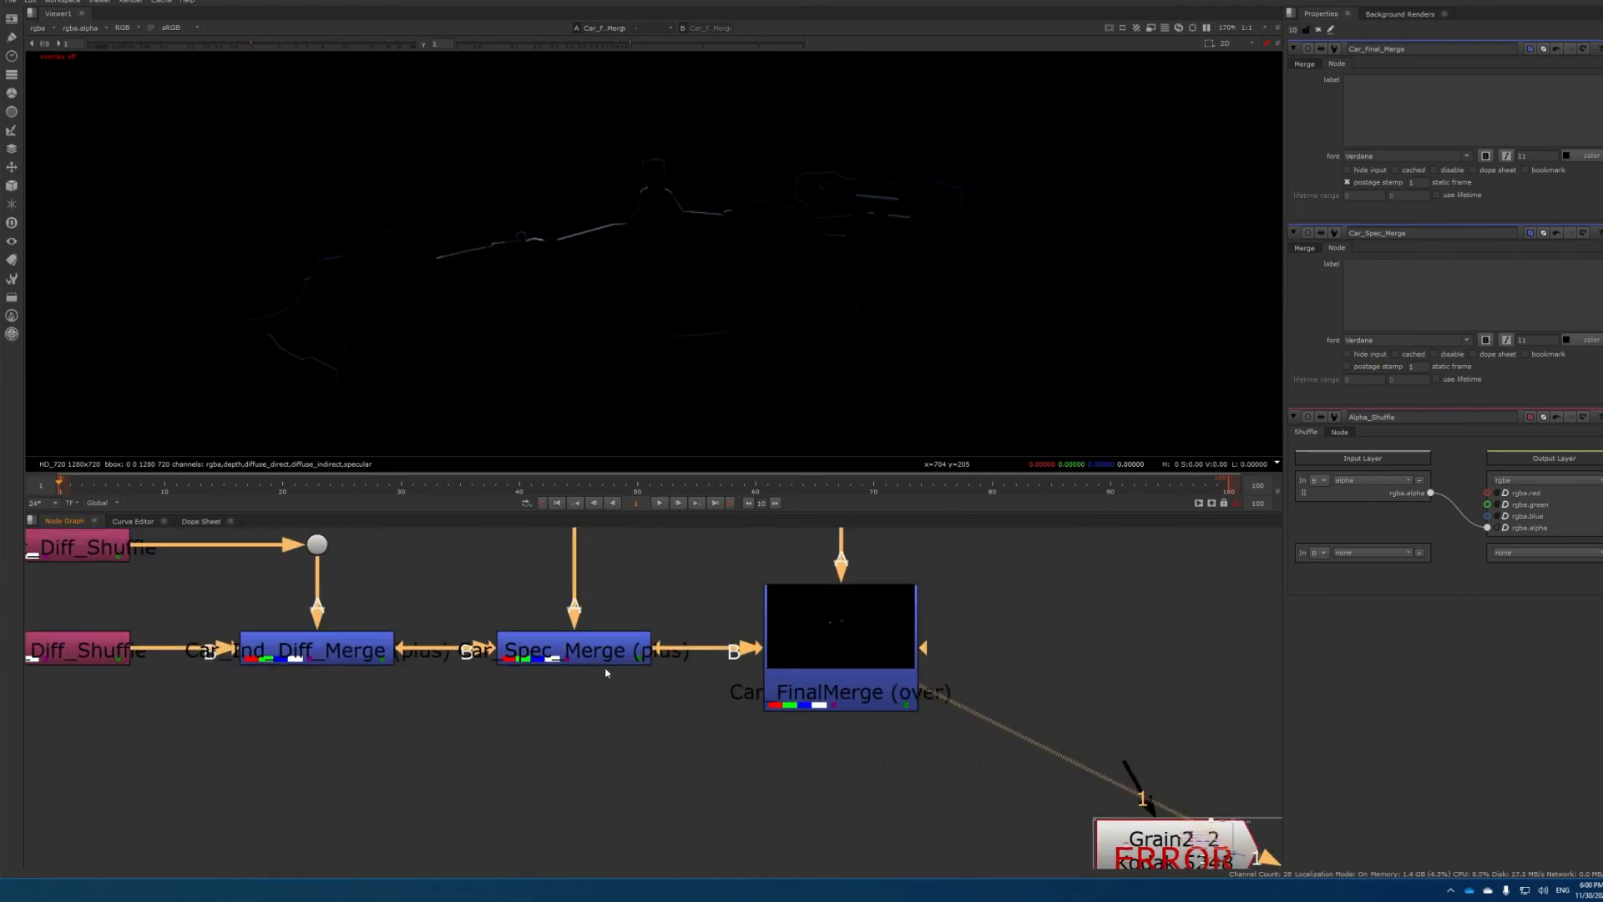
pyautogui.click(858, 695)
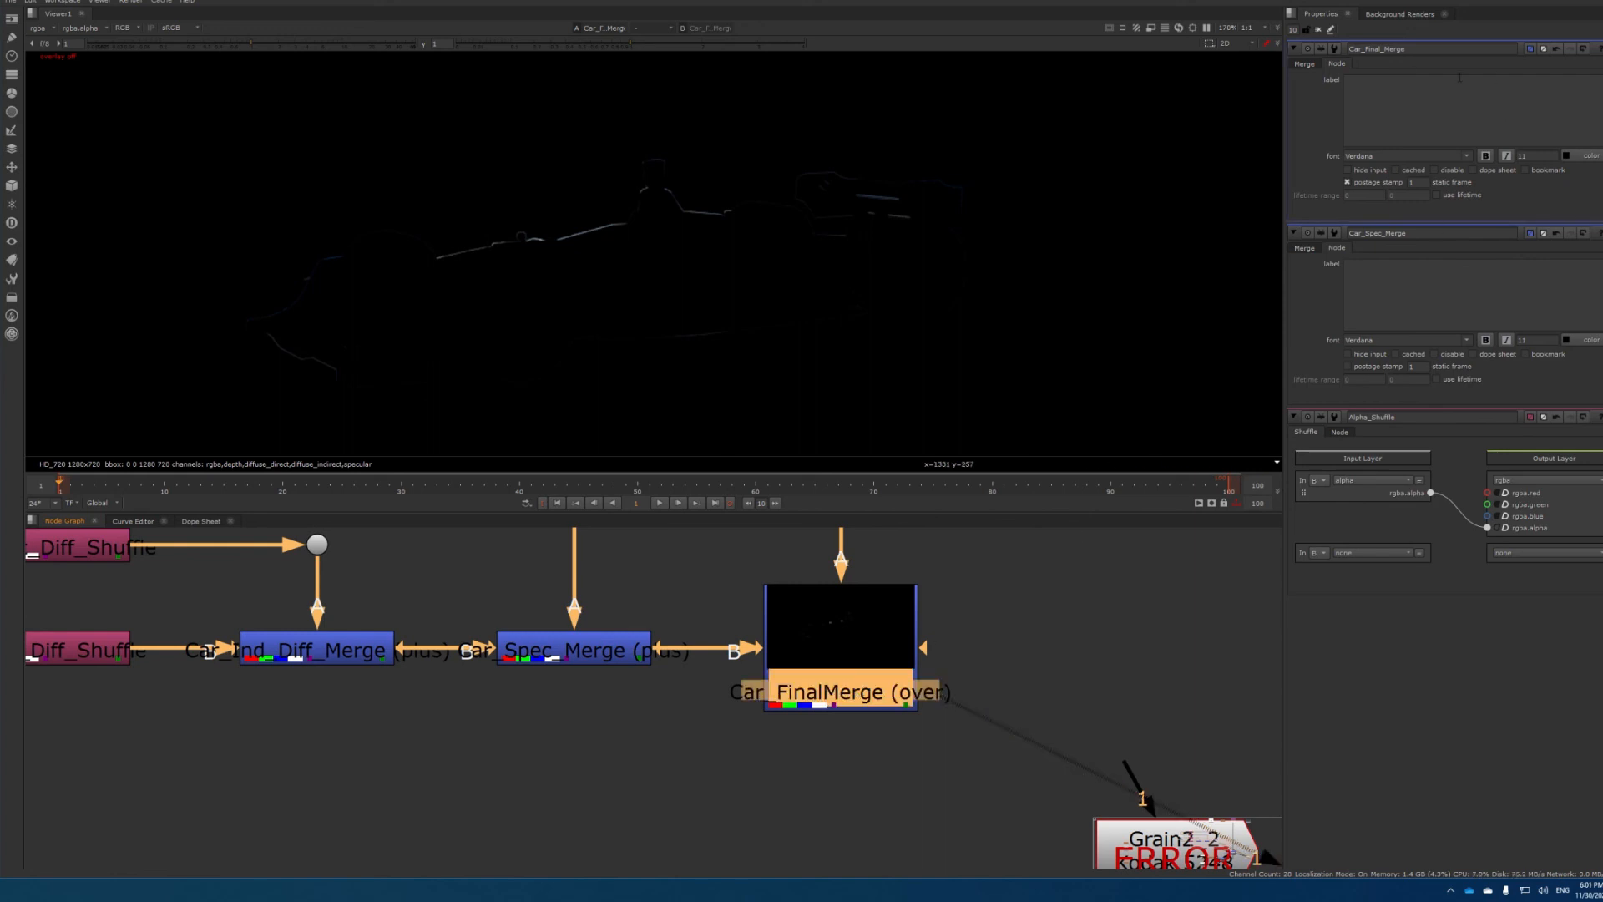
pyautogui.click(1305, 63)
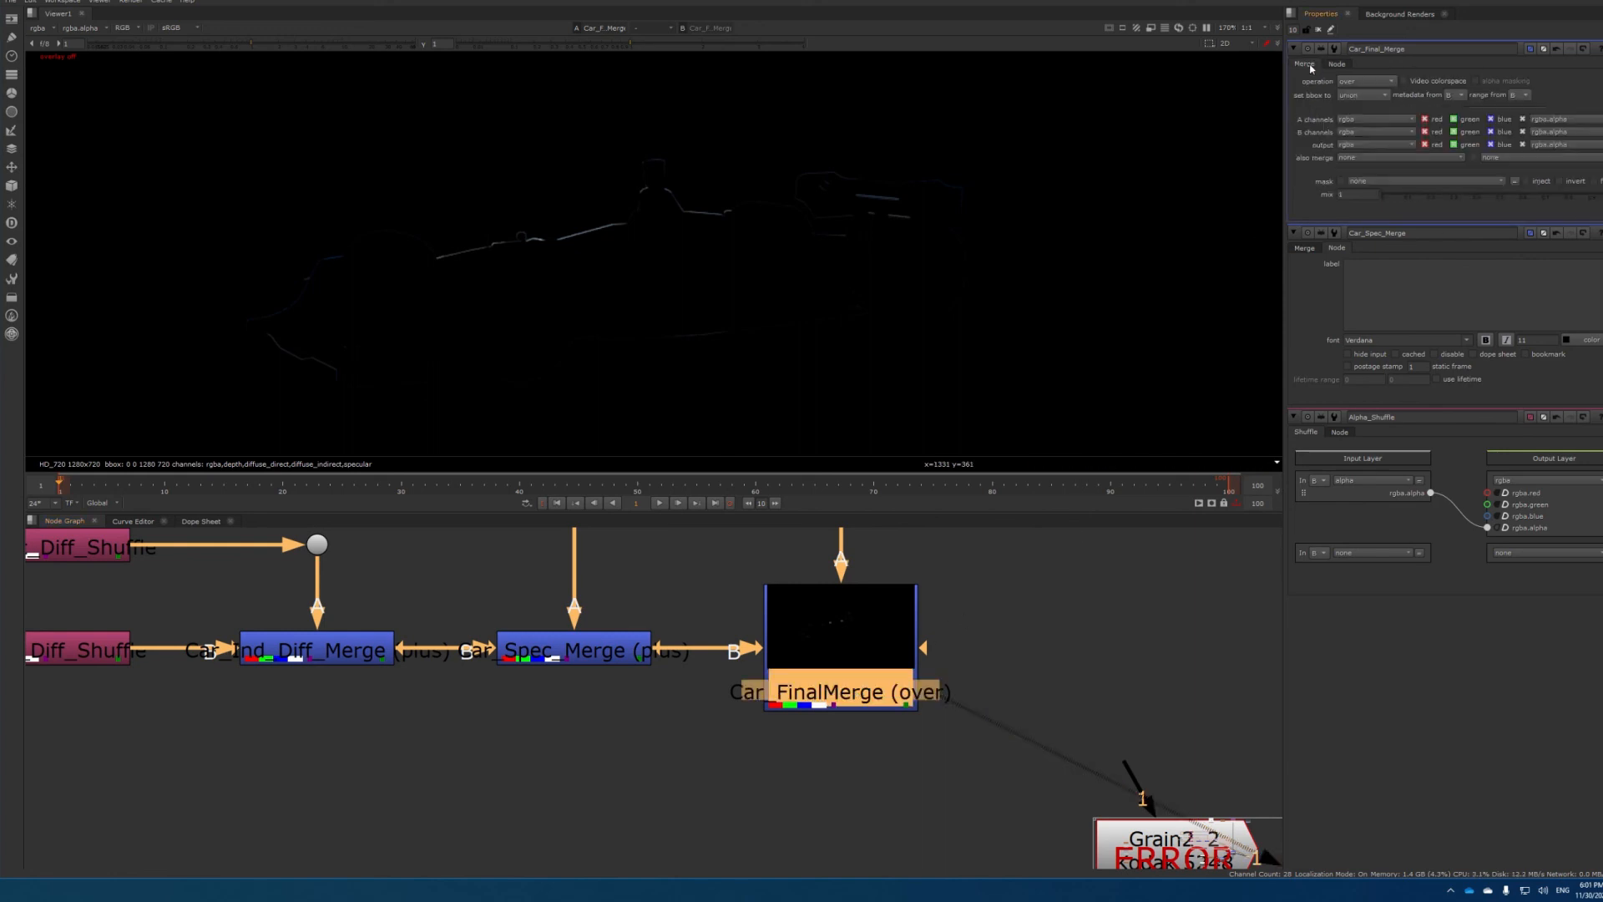
pyautogui.click(1370, 81)
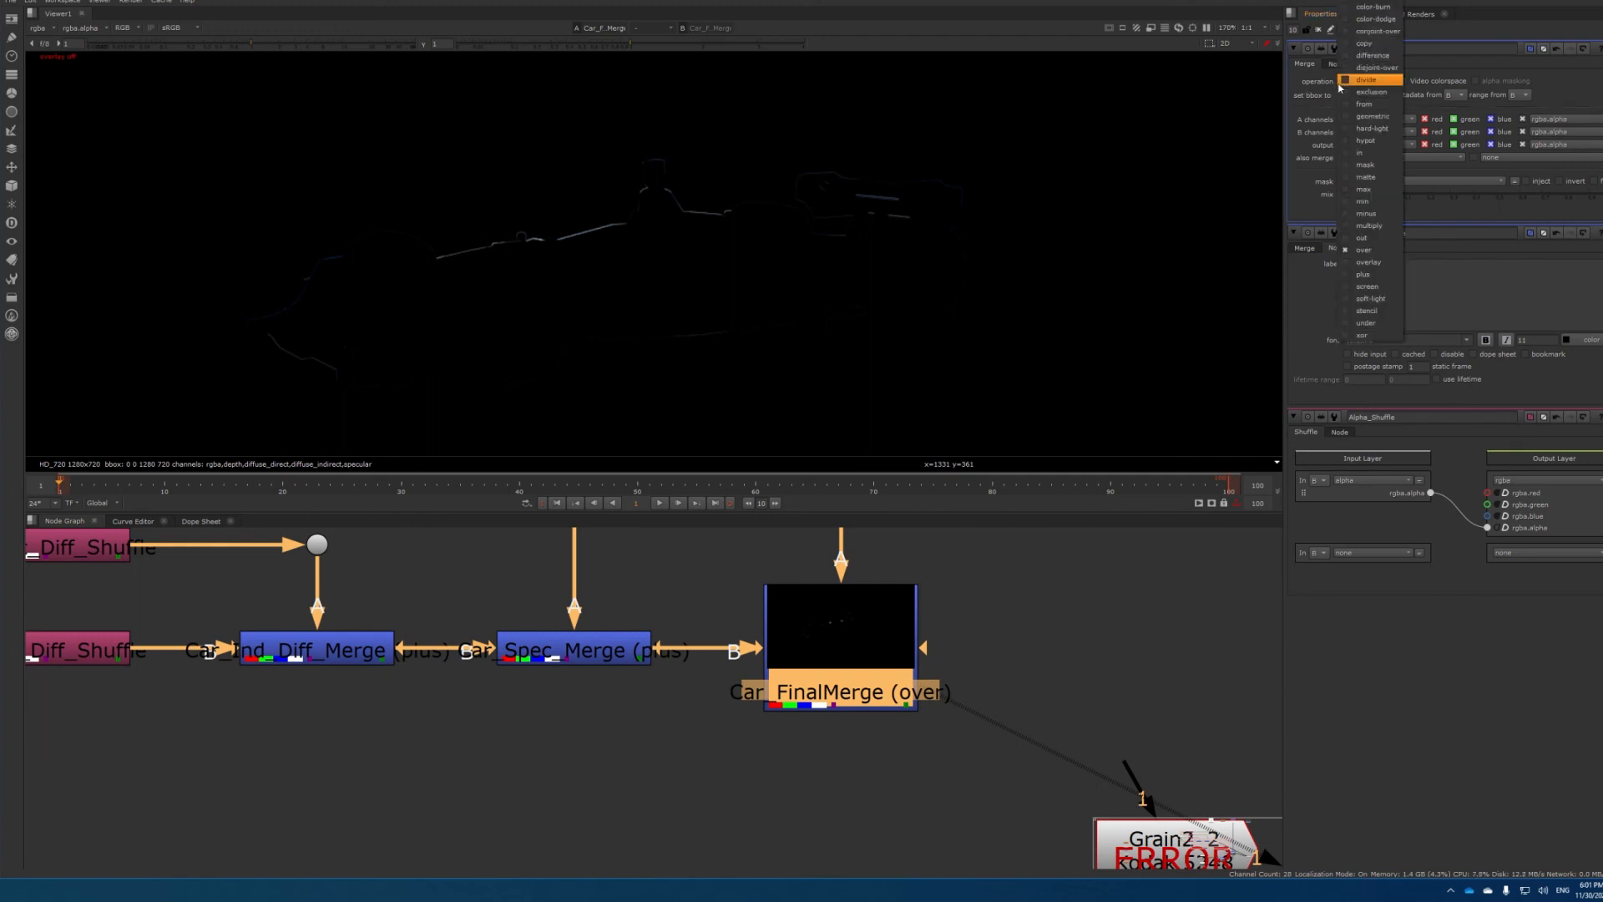
pyautogui.click(1363, 274)
pyautogui.scroll(-3, 604, 274)
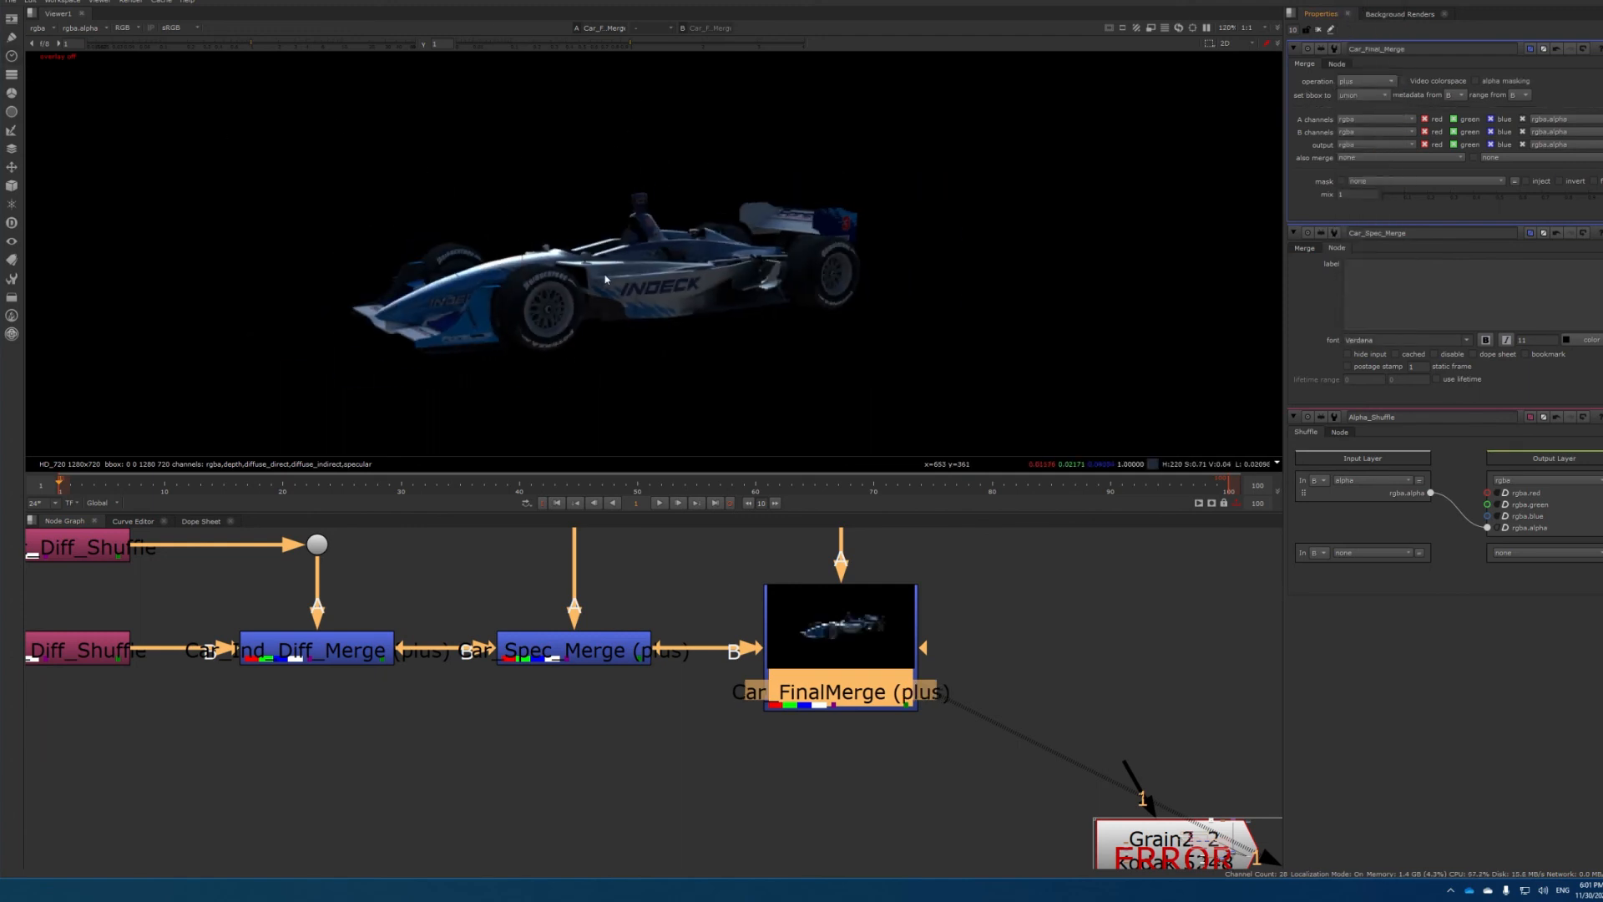
pyautogui.press('a')
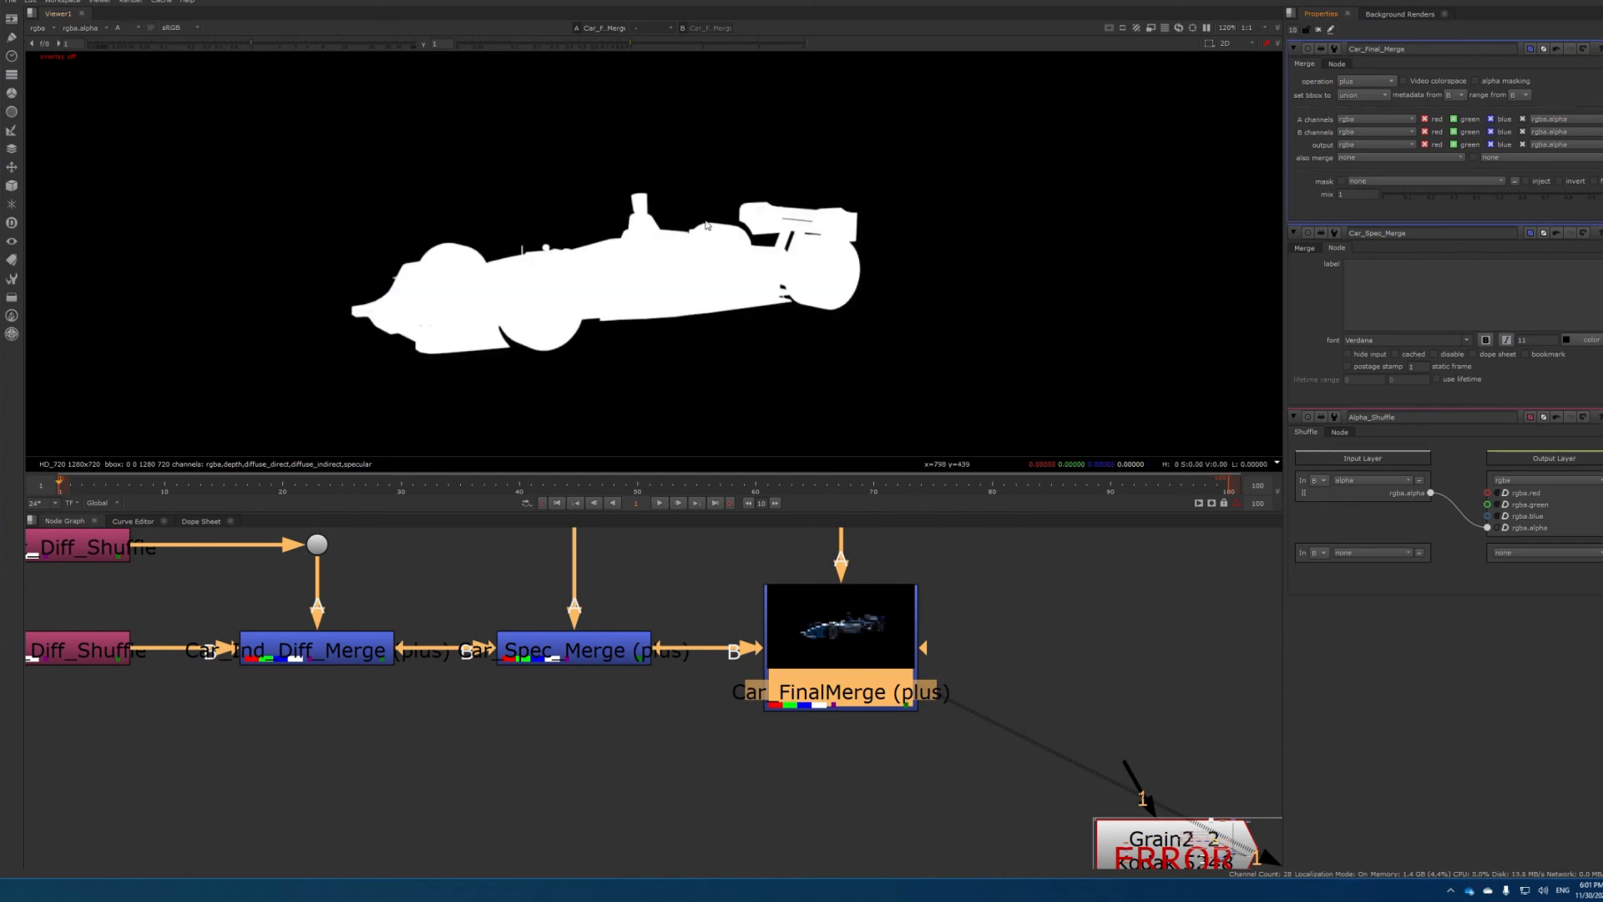
pyautogui.scroll(-3, 706, 225)
# Move the whole car branch so Car_Final_Merge sits directly above Grain2_2, with its output feeding Grain2_2
pyautogui.scroll(-5, 689, 656)
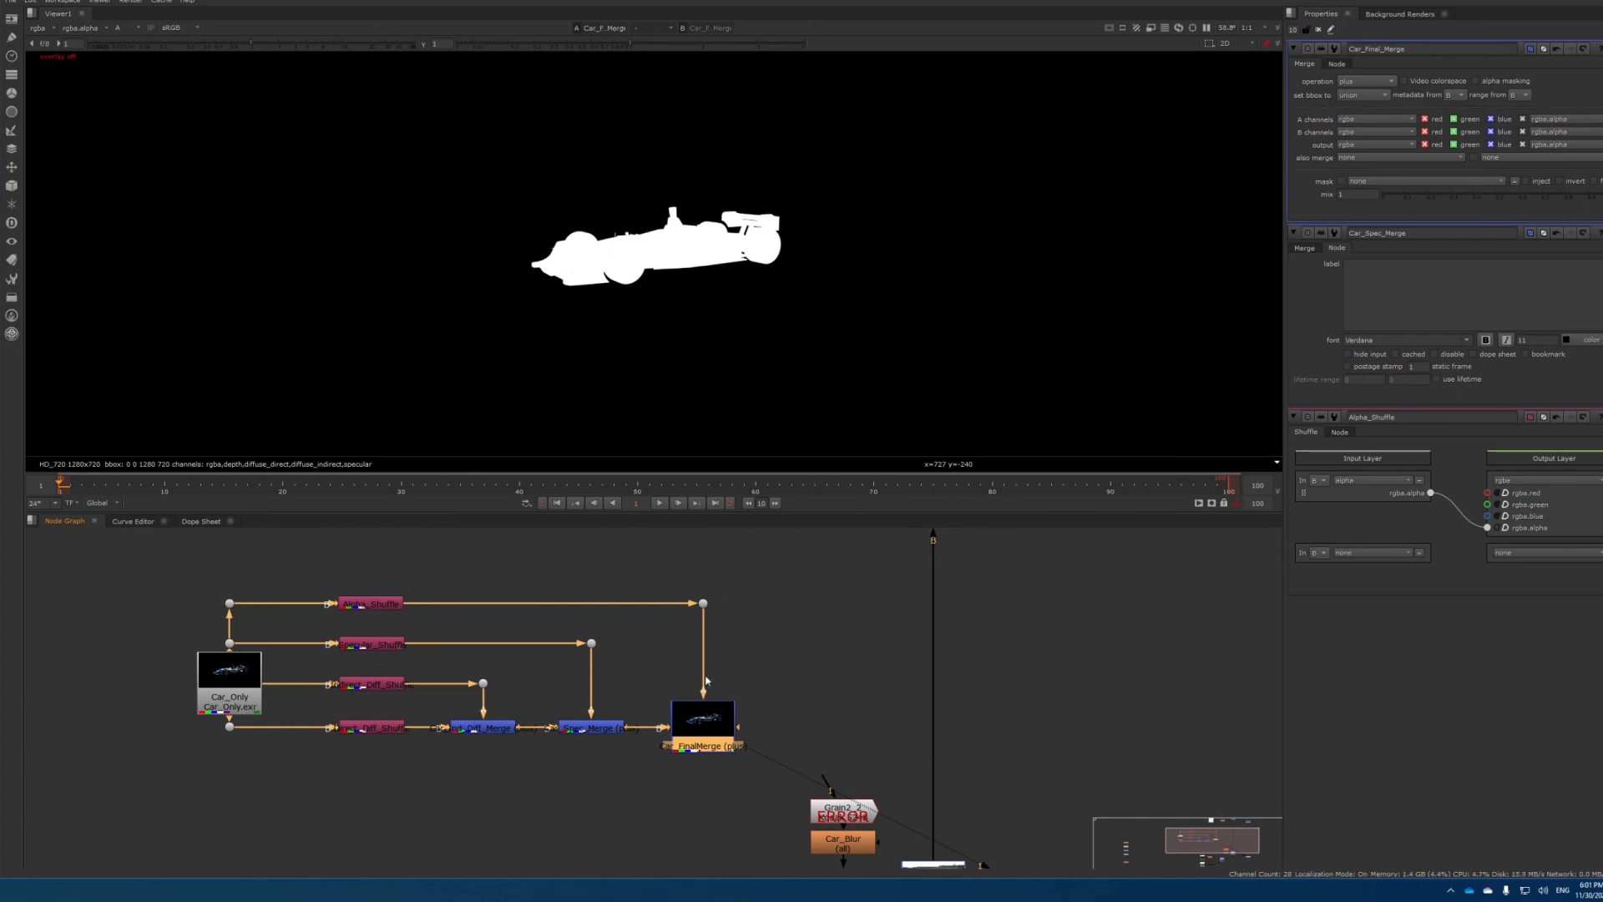
pyautogui.scroll(-1, 727, 637)
pyautogui.moveTo(714, 632); pyautogui.dragTo(456, 537, button='middle')
pyautogui.middleClick(514, 671)
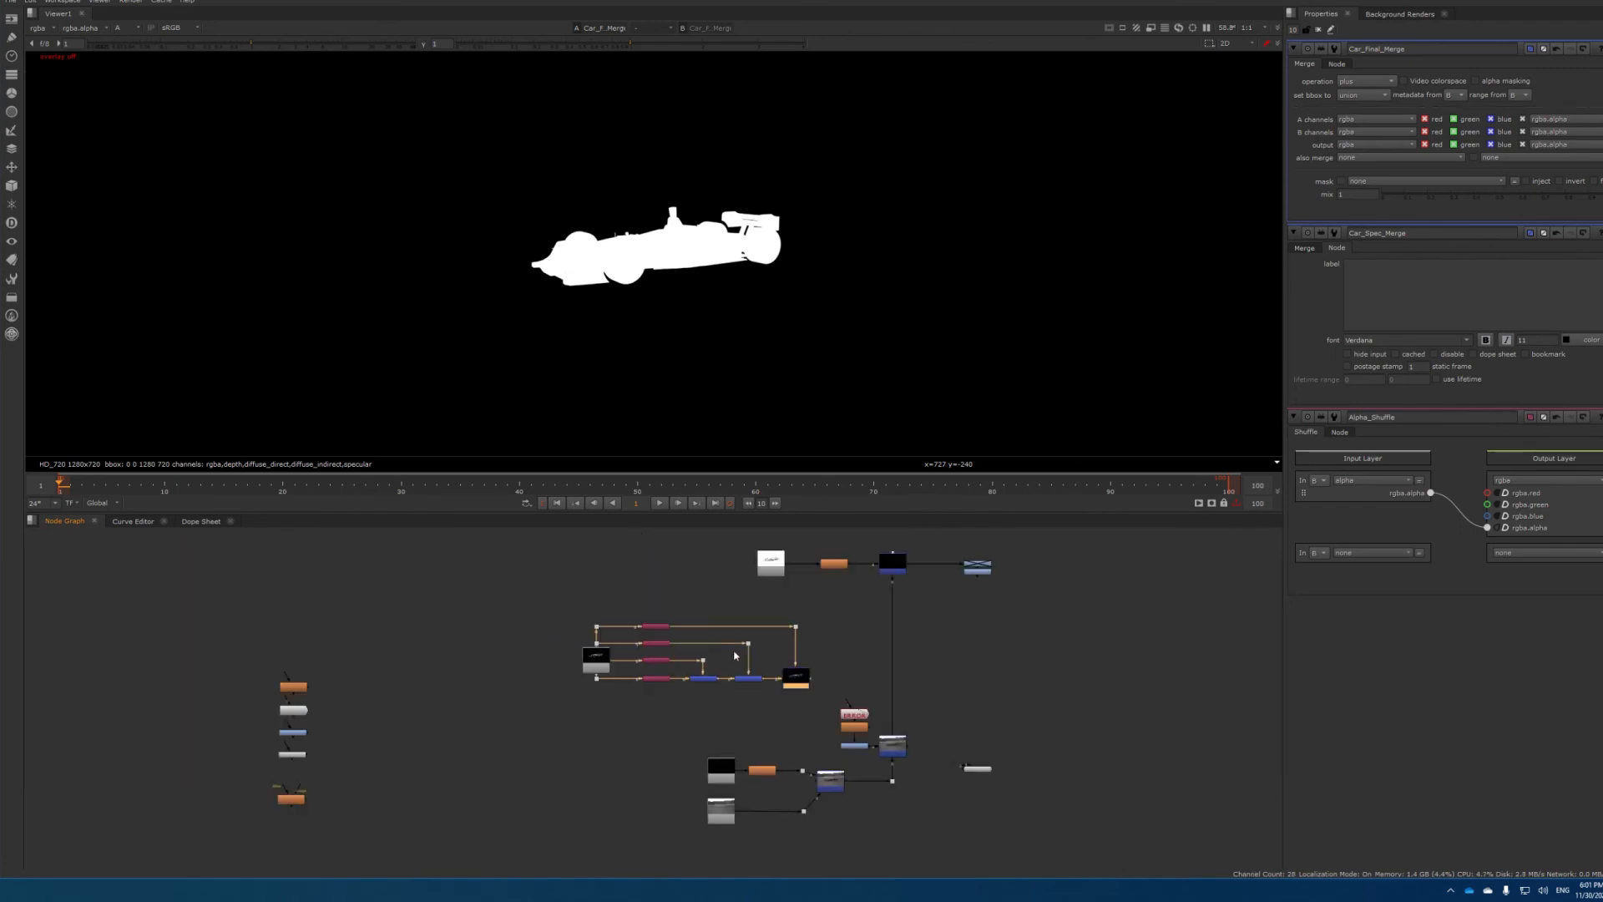
pyautogui.scroll(3, 794, 667)
pyautogui.moveTo(367, 570); pyautogui.dragTo(838, 723)
pyautogui.moveTo(800, 679); pyautogui.dragTo(898, 688)
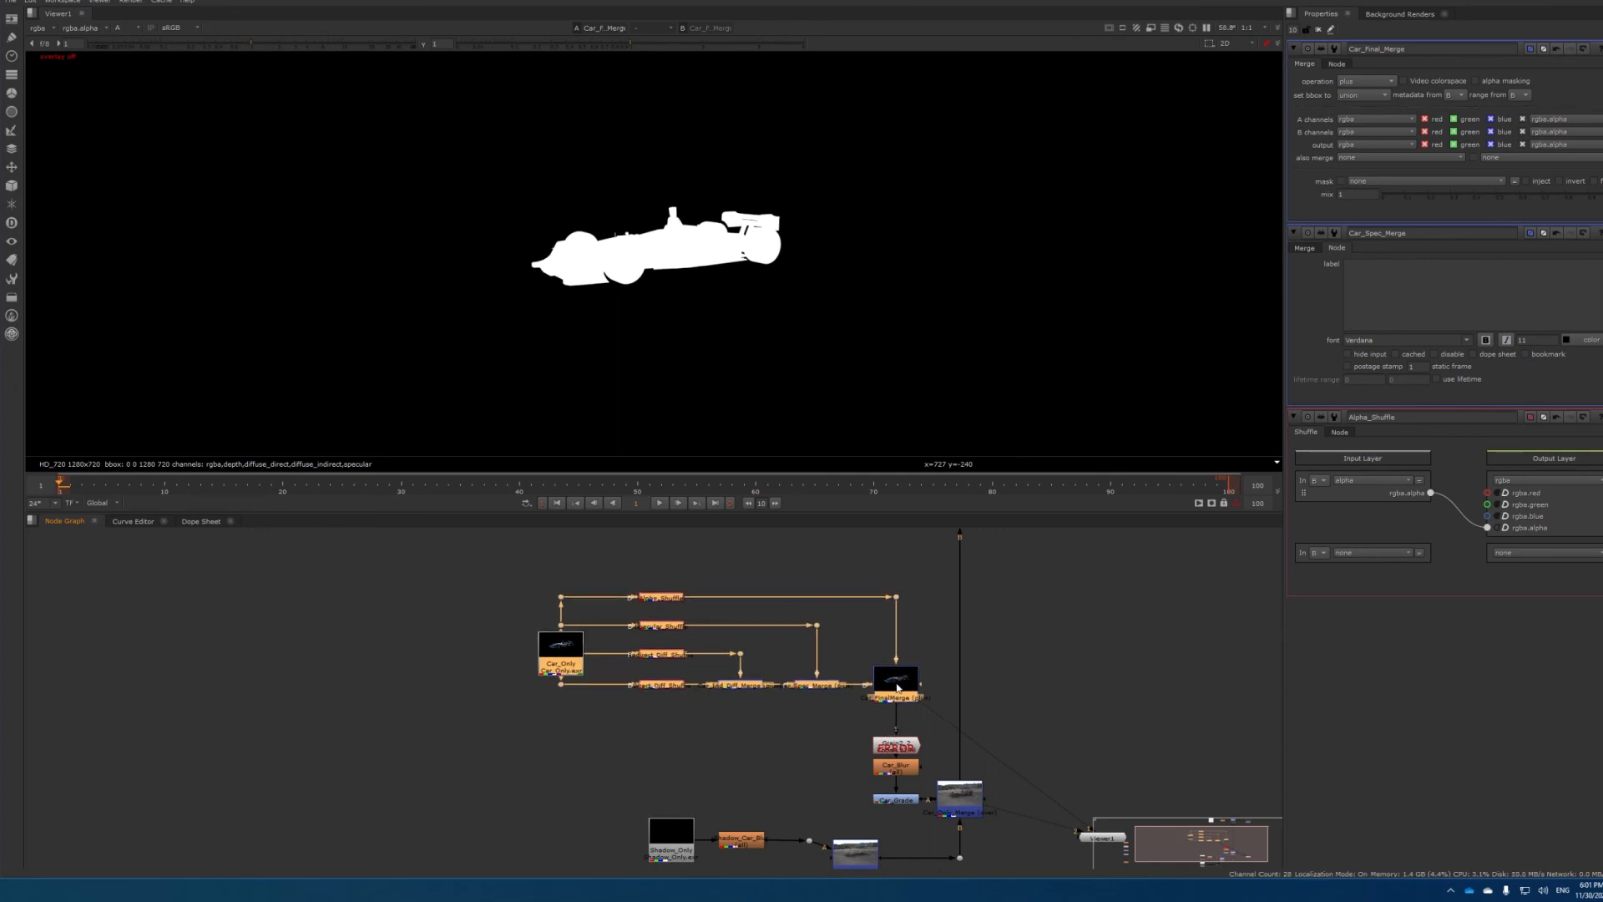
pyautogui.scroll(-2, 909, 698)
pyautogui.moveTo(895, 696); pyautogui.dragTo(708, 610, button='middle')
pyautogui.scroll(5, 708, 610)
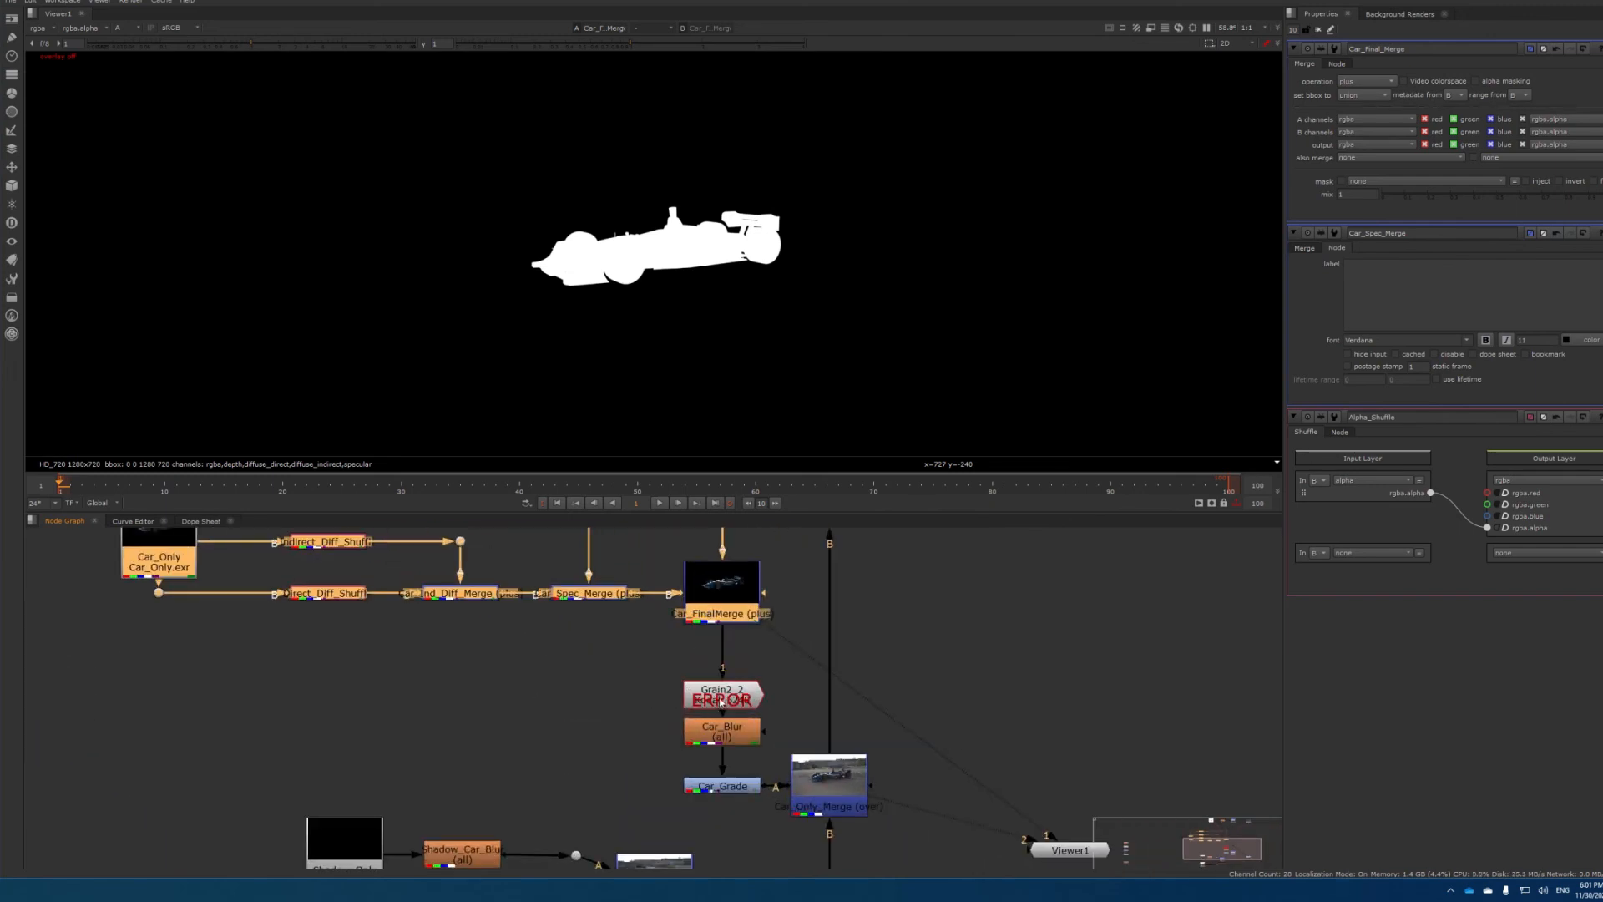
pyautogui.scroll(-4, 722, 700)
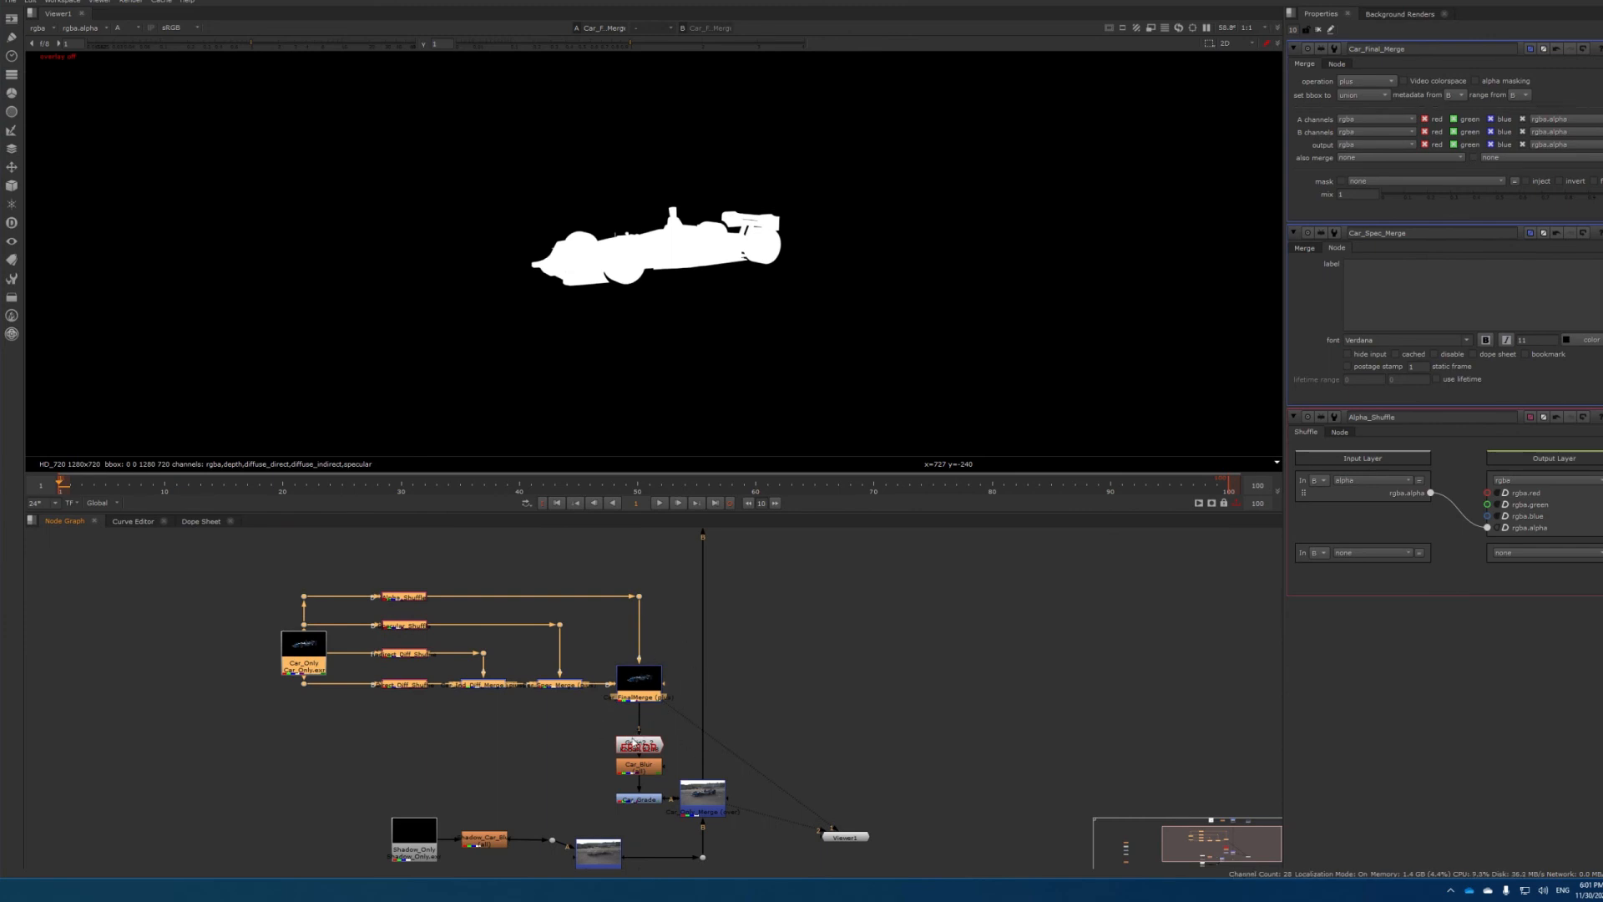
pyautogui.scroll(-3, 641, 739)
# View the final Grade2 output in full colour and examine the edges of the composited car up close
pyautogui.click(761, 598)
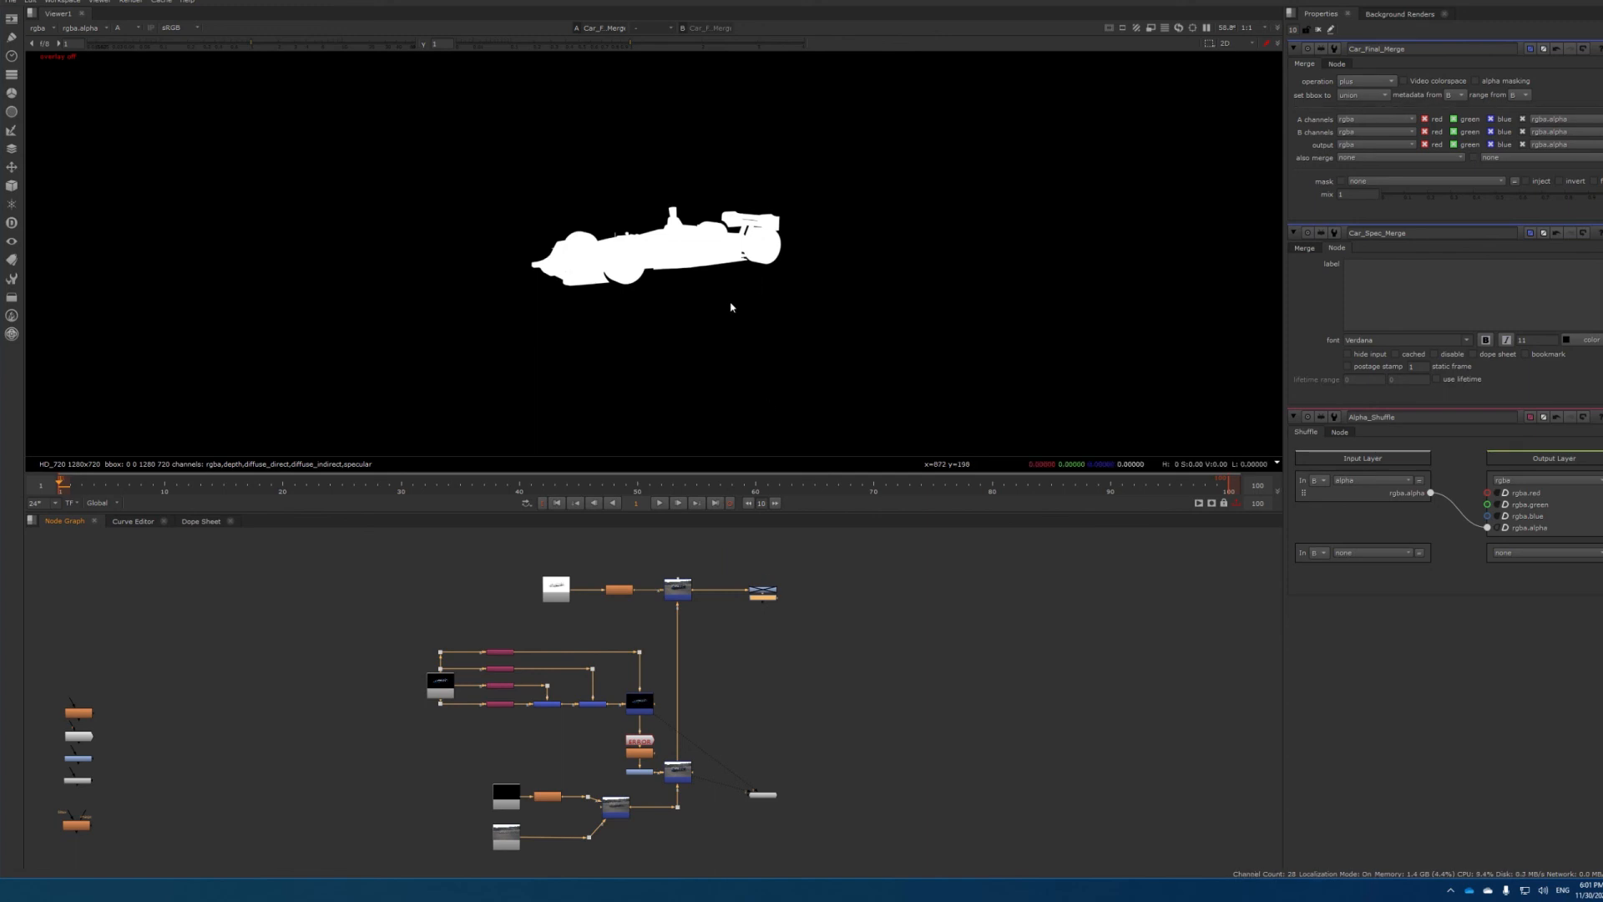
pyautogui.press('a')
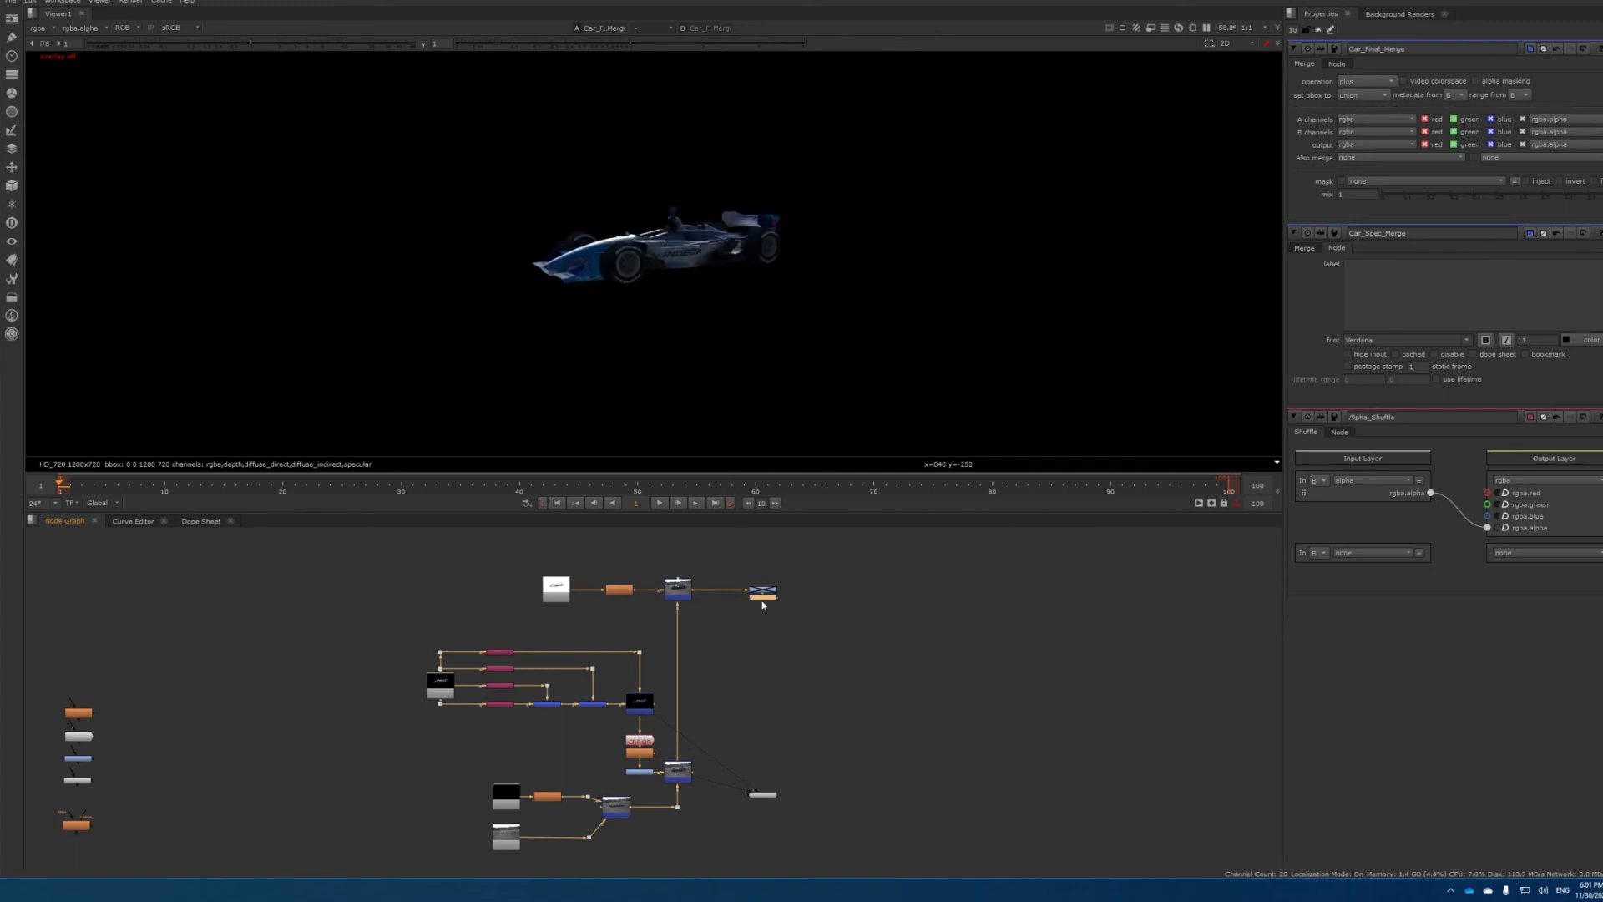
pyautogui.press('1')
pyautogui.scroll(5, 610, 739)
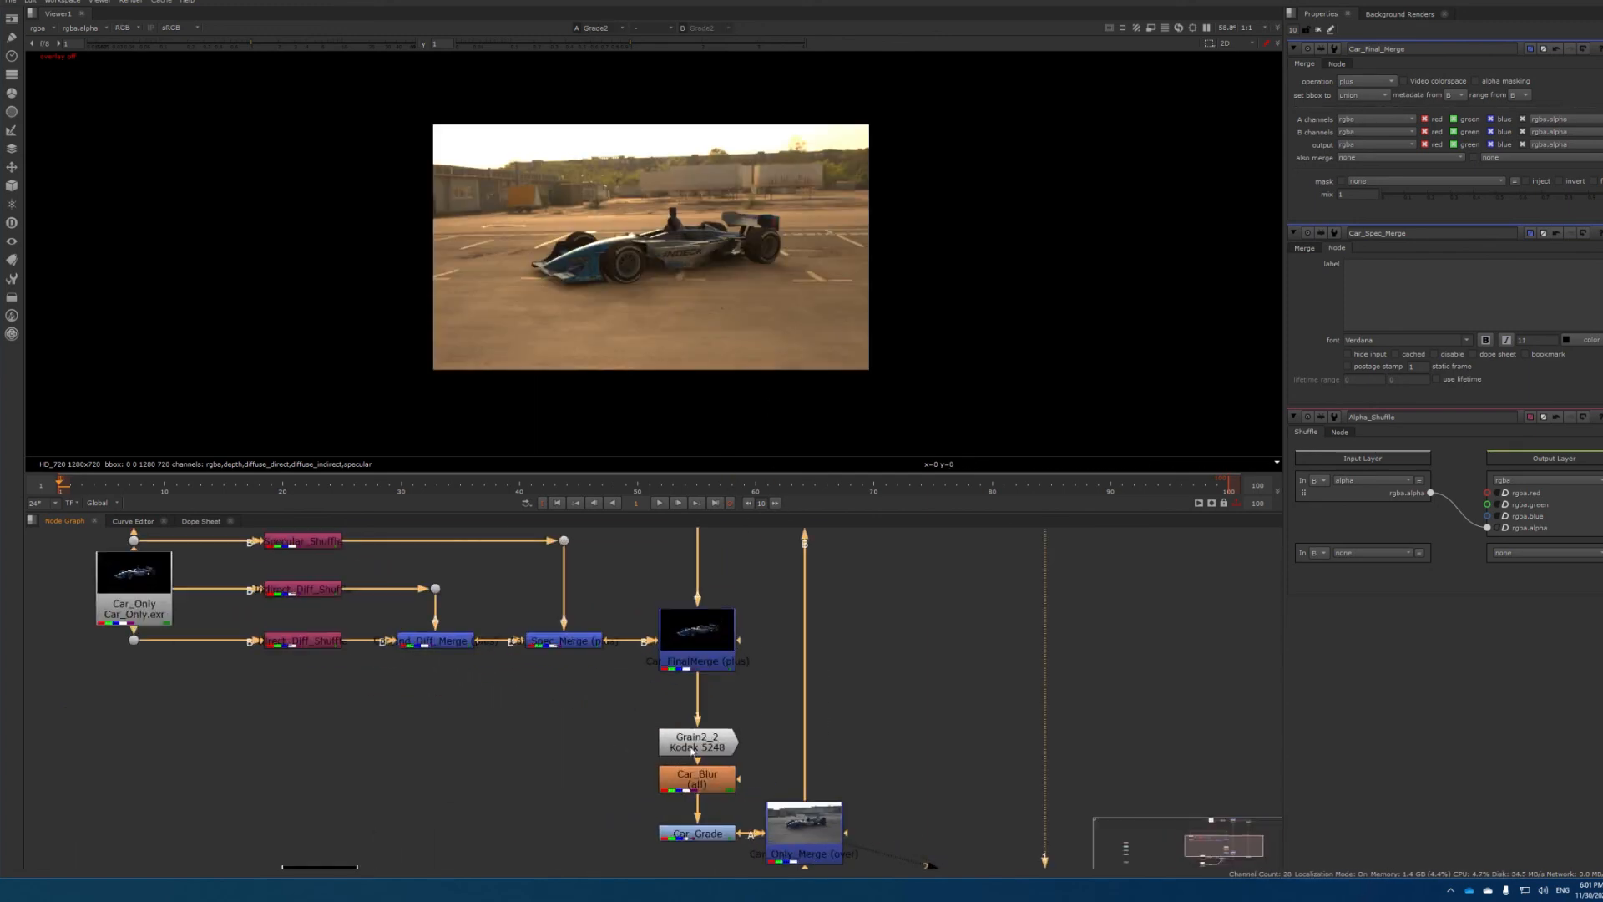
pyautogui.scroll(10, 707, 271)
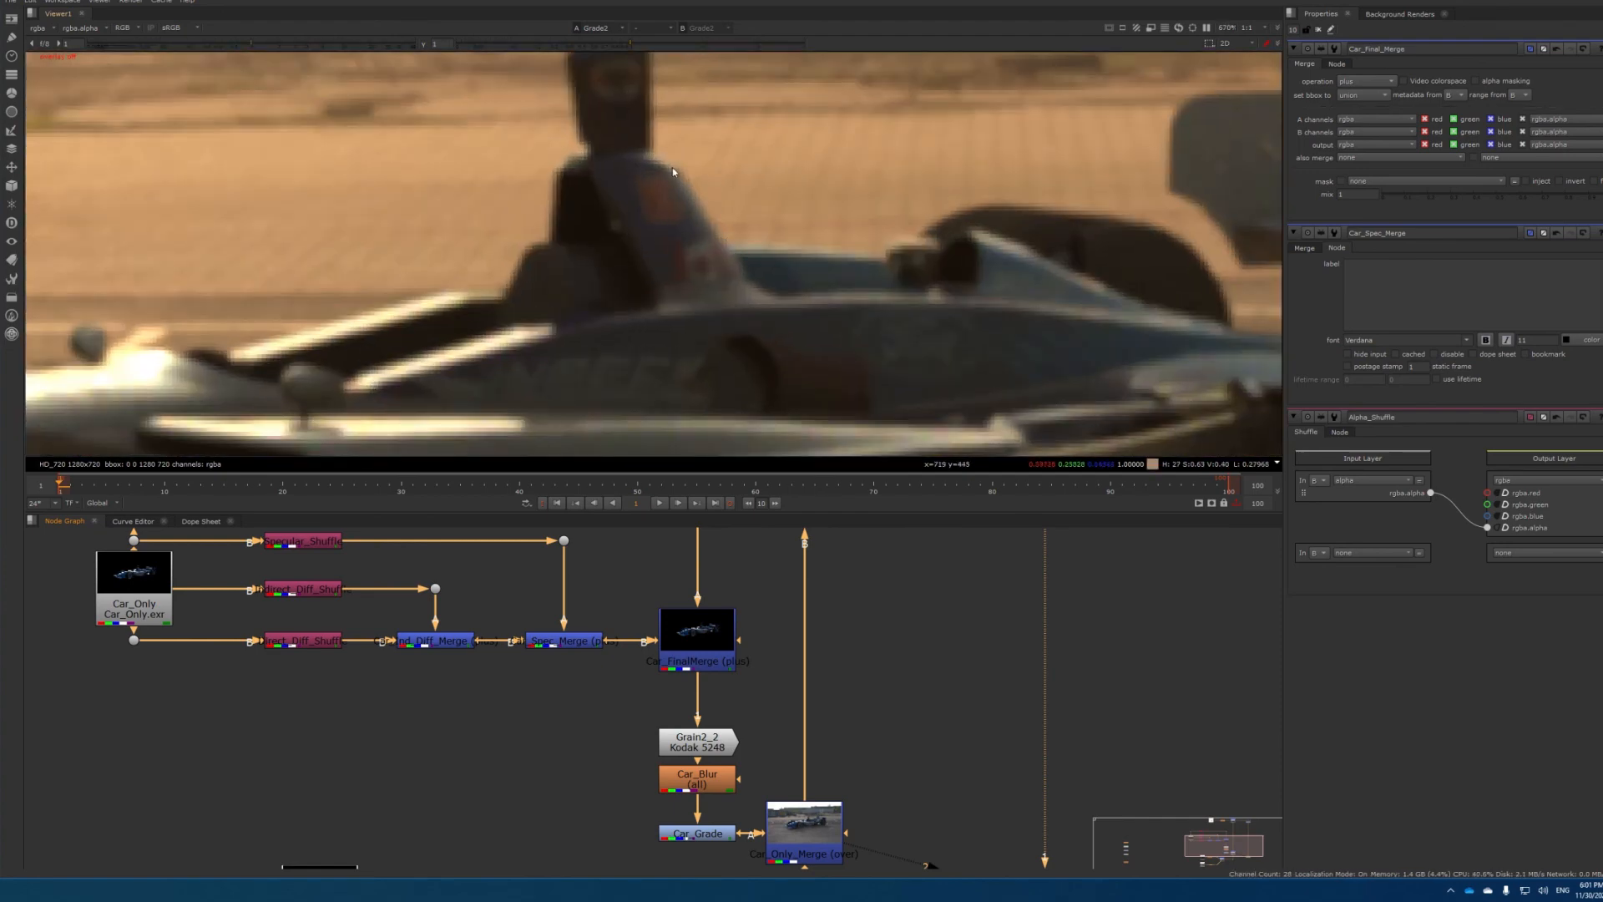
pyautogui.moveTo(1170, 176); pyautogui.dragTo(946, 234, button='middle')
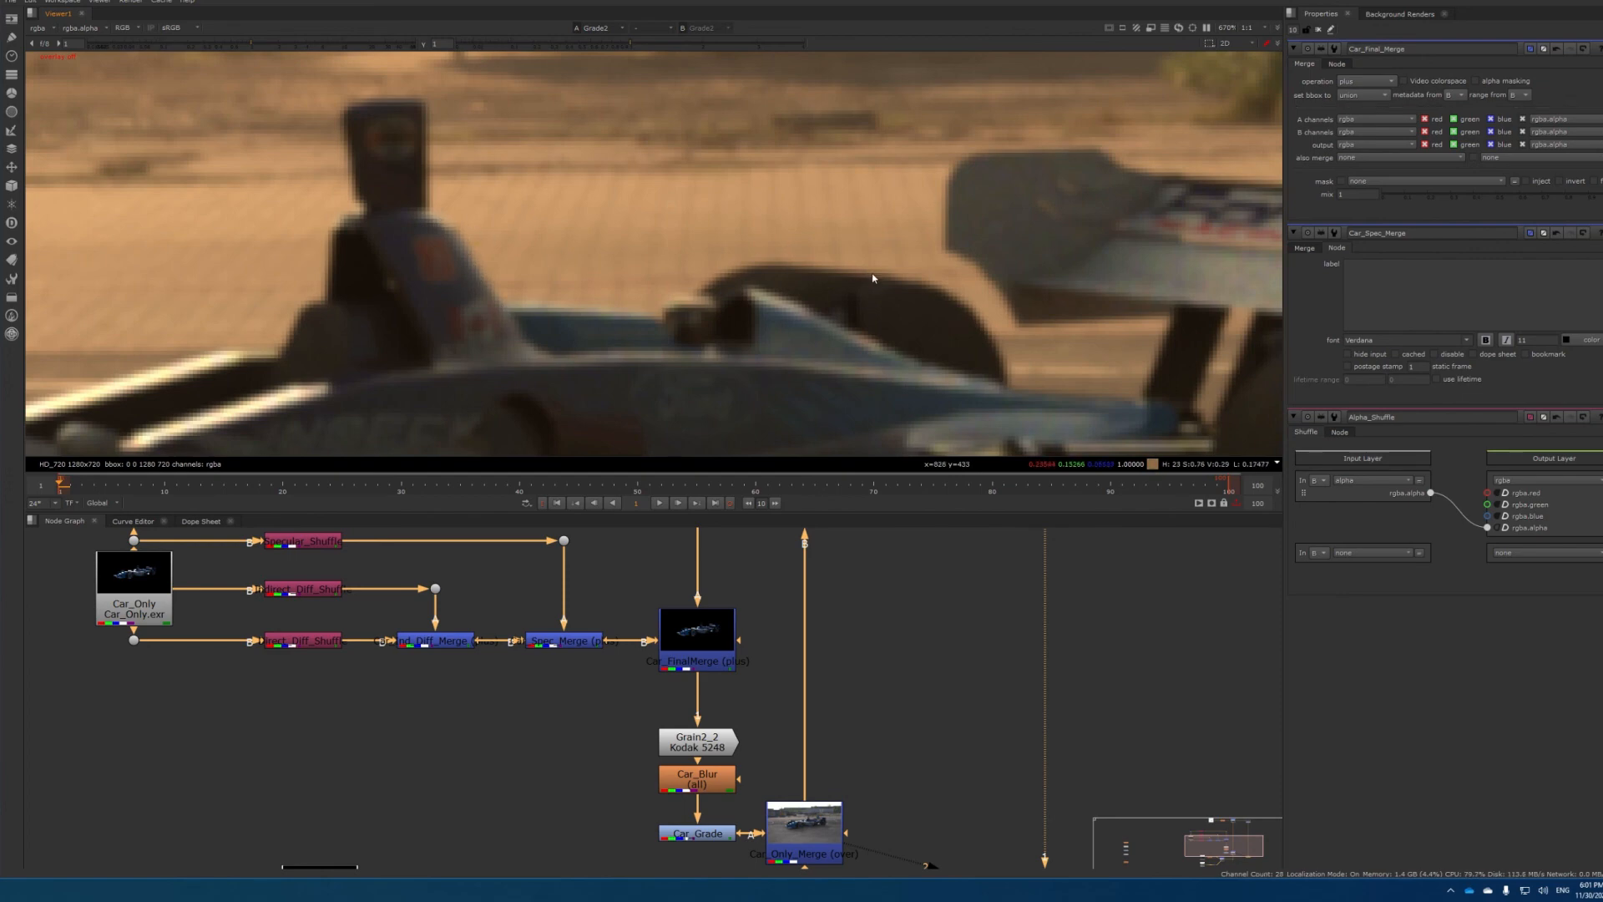
pyautogui.scroll(-10, 993, 377)
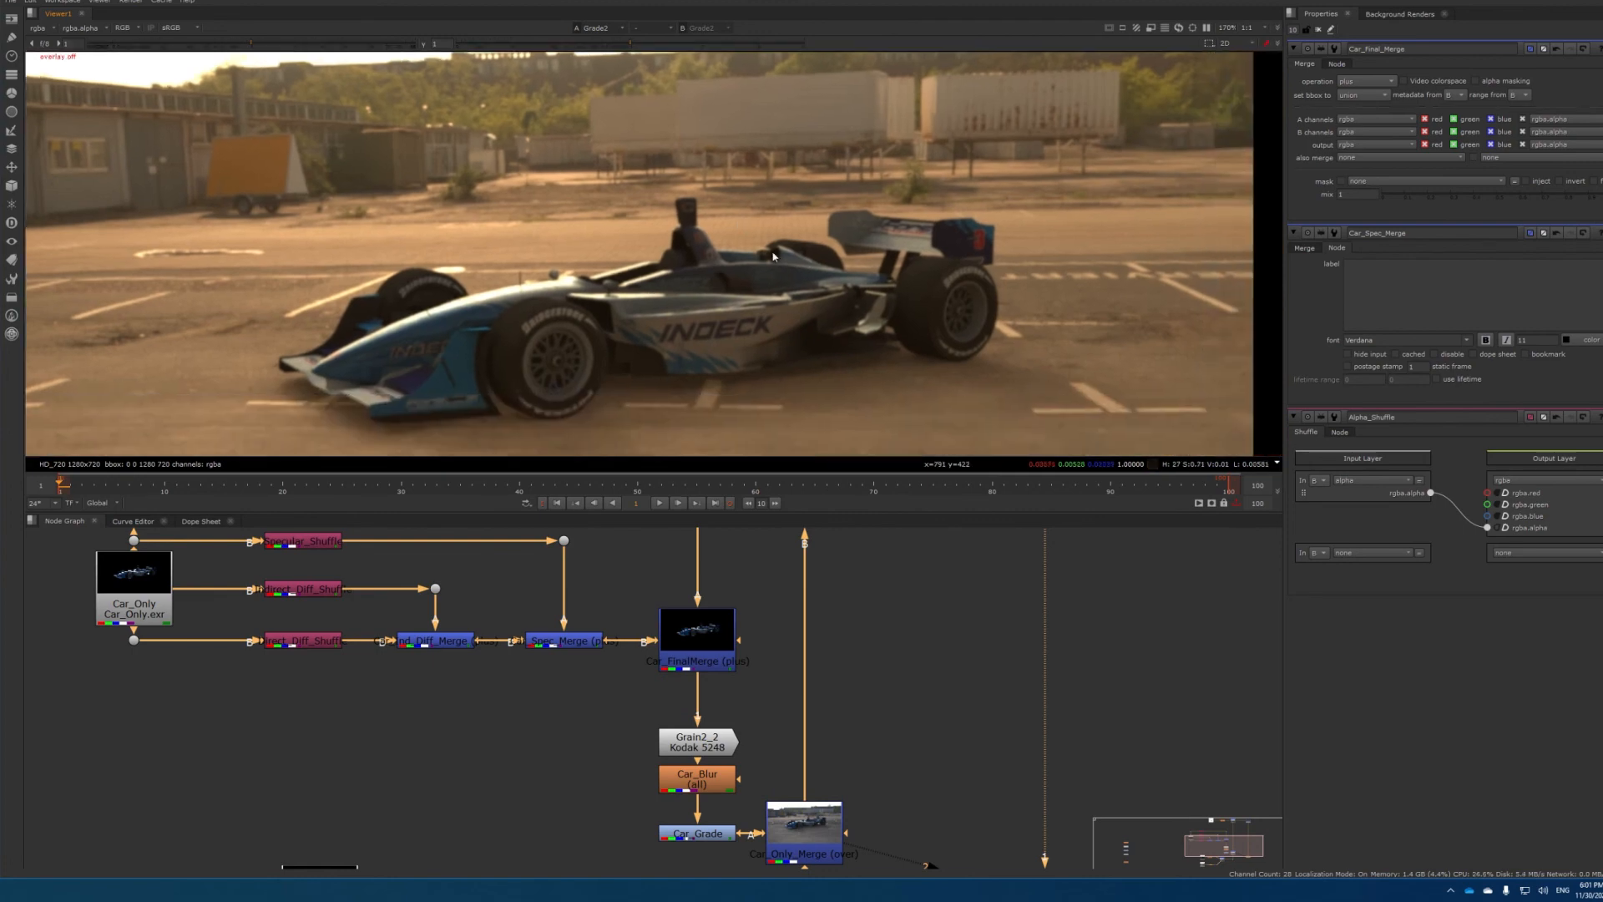
# Try a much larger size on Car_Blur and examine the softened car in the composite
pyautogui.doubleClick(696, 773)
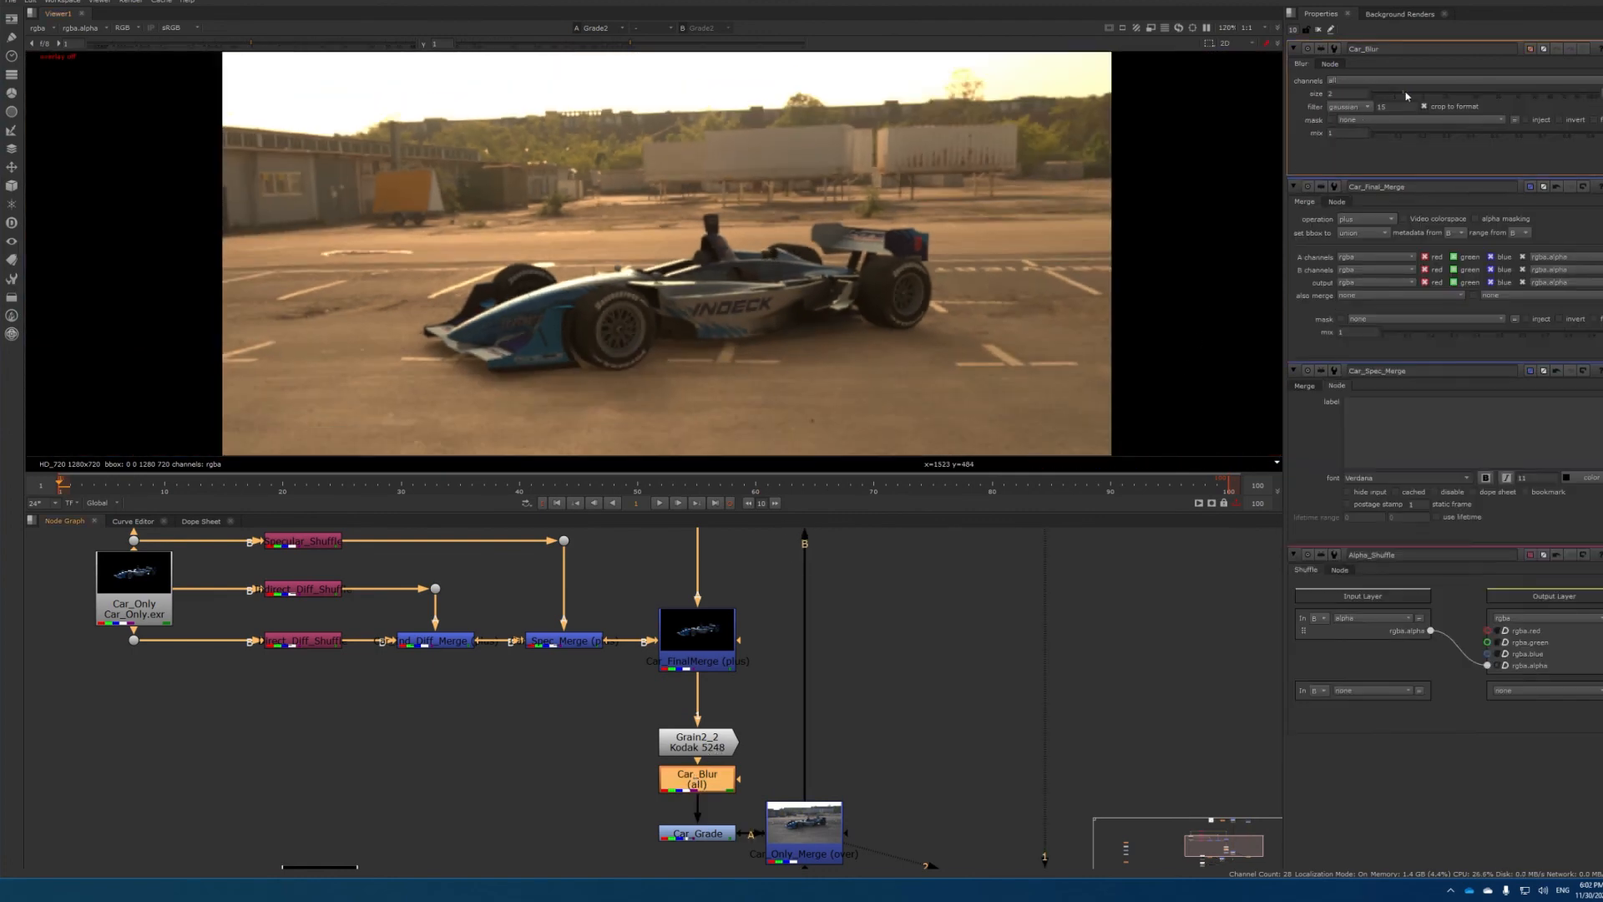
pyautogui.moveTo(1404, 95); pyautogui.dragTo(1437, 95)
pyautogui.scroll(8, 761, 225)
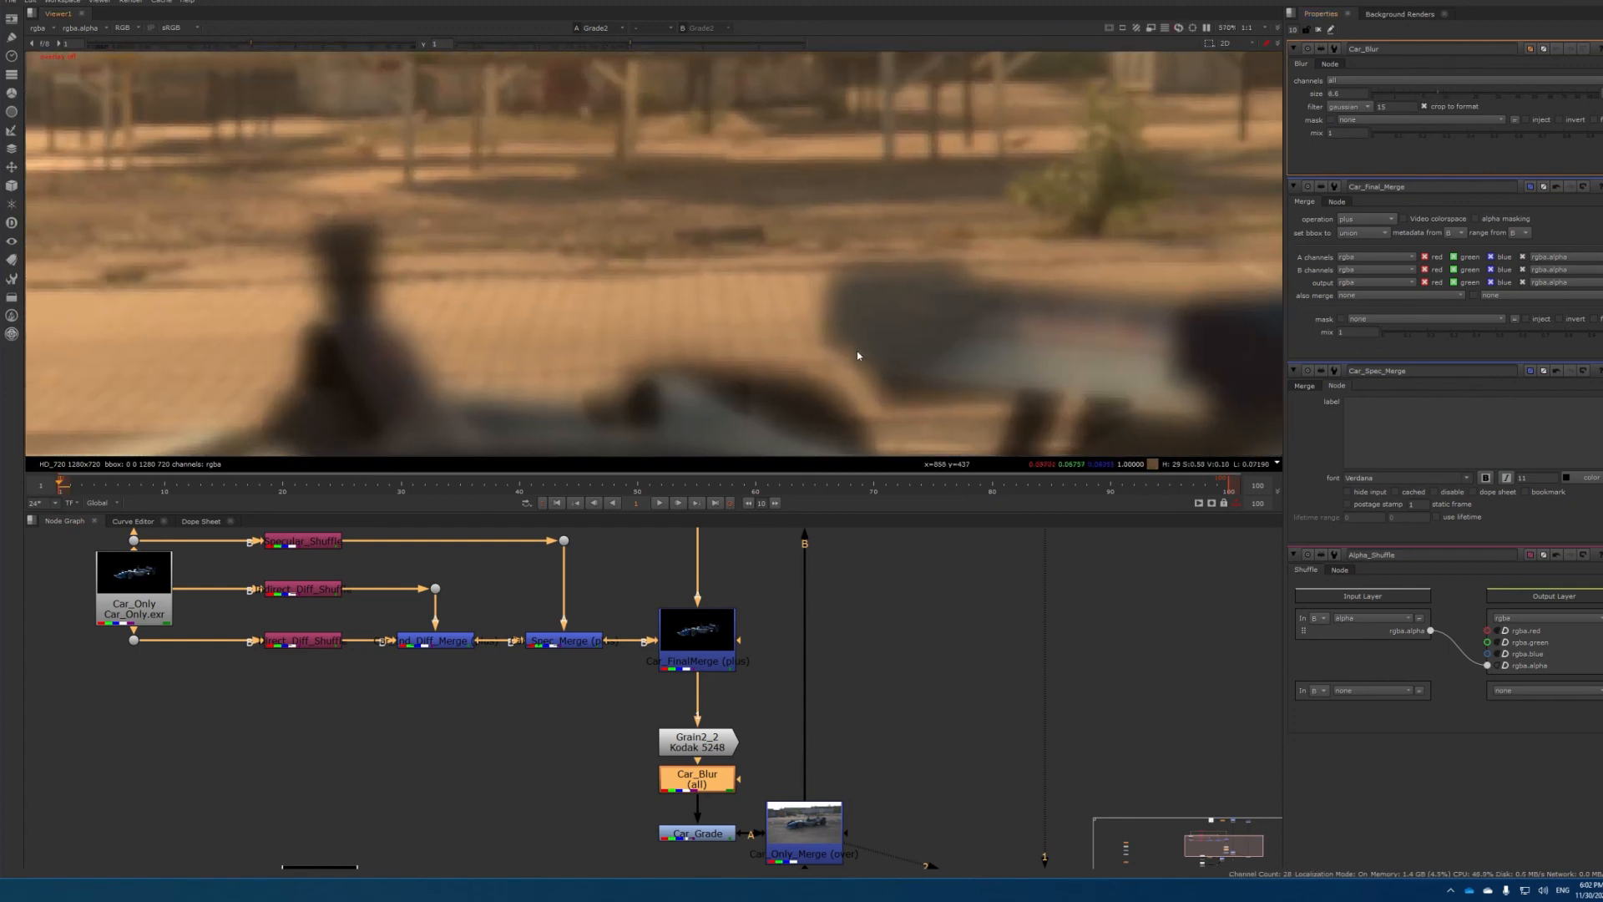
pyautogui.scroll(-8, 852, 351)
pyautogui.moveTo(577, 389); pyautogui.dragTo(538, 303, button='middle')
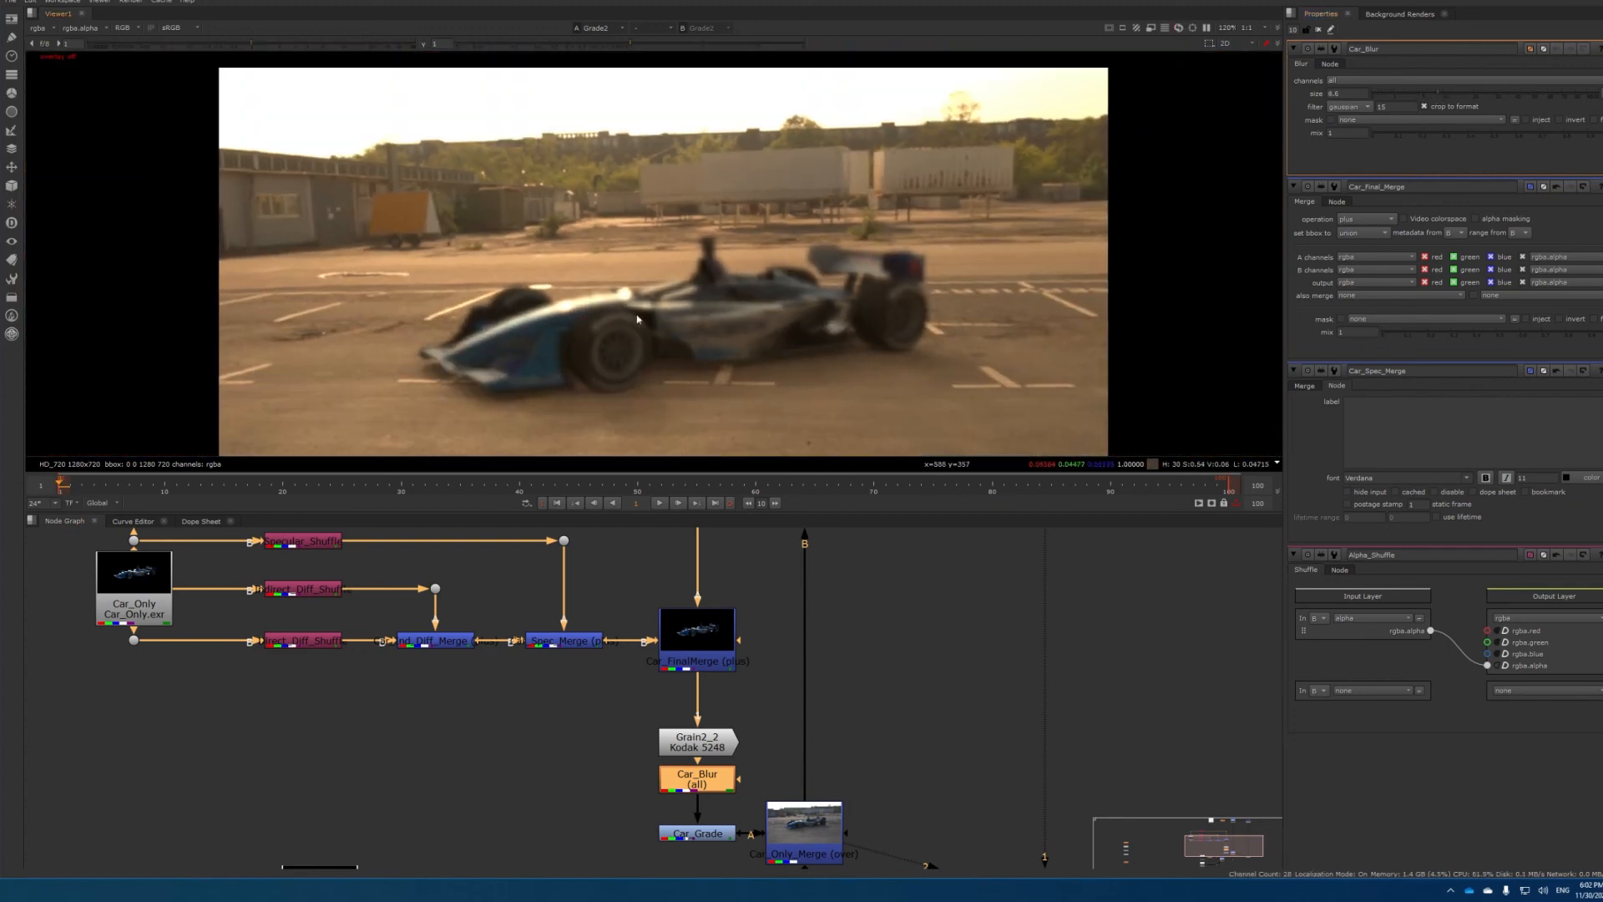
# Set the Car_Blur size back to 2 and recentre the composite in the viewer
pyautogui.moveTo(1364, 95); pyautogui.dragTo(1134, 109)
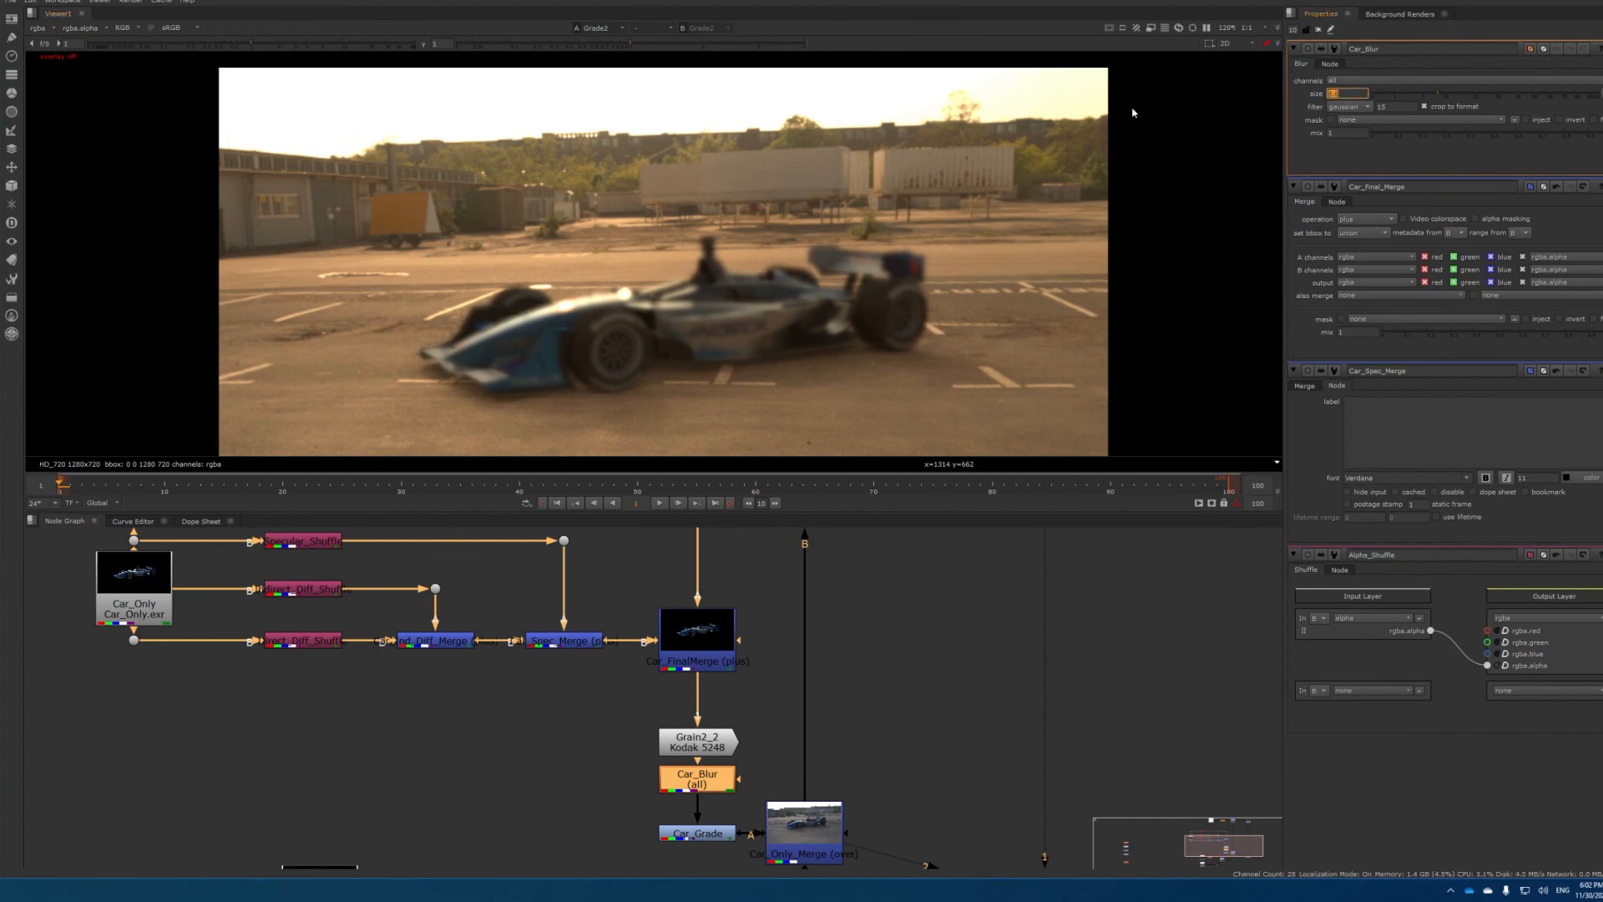
pyautogui.write('2')
pyautogui.press('Return')
pyautogui.moveTo(388, 399); pyautogui.dragTo(306, 381, button='middle')
pyautogui.scroll(-2, 475, 343)
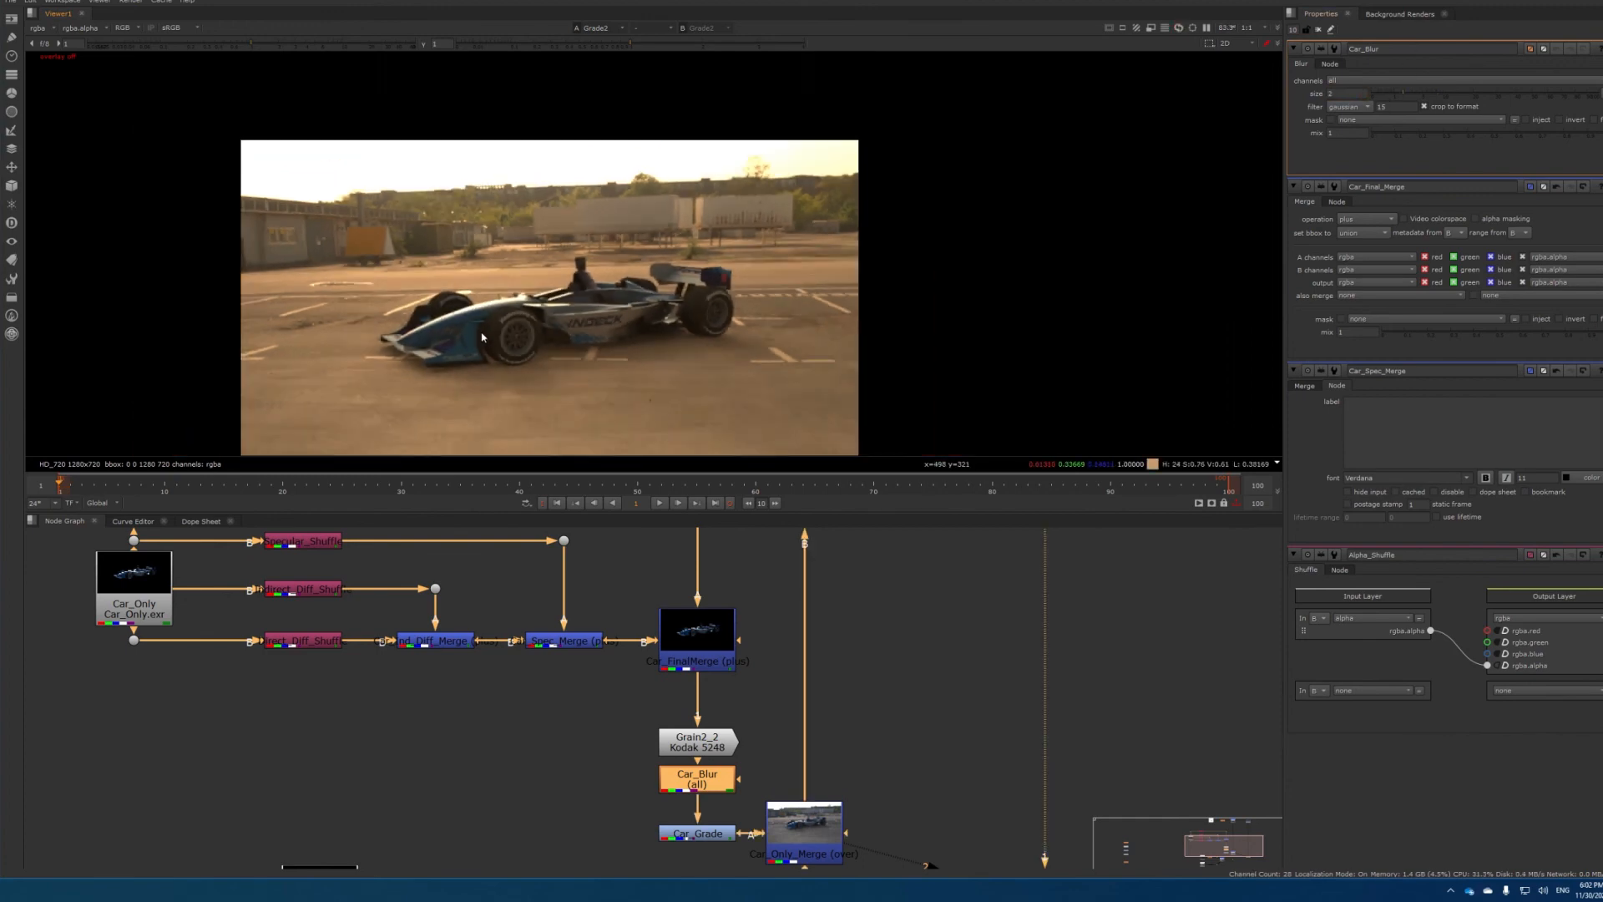
pyautogui.moveTo(500, 332); pyautogui.dragTo(564, 283, button='middle')
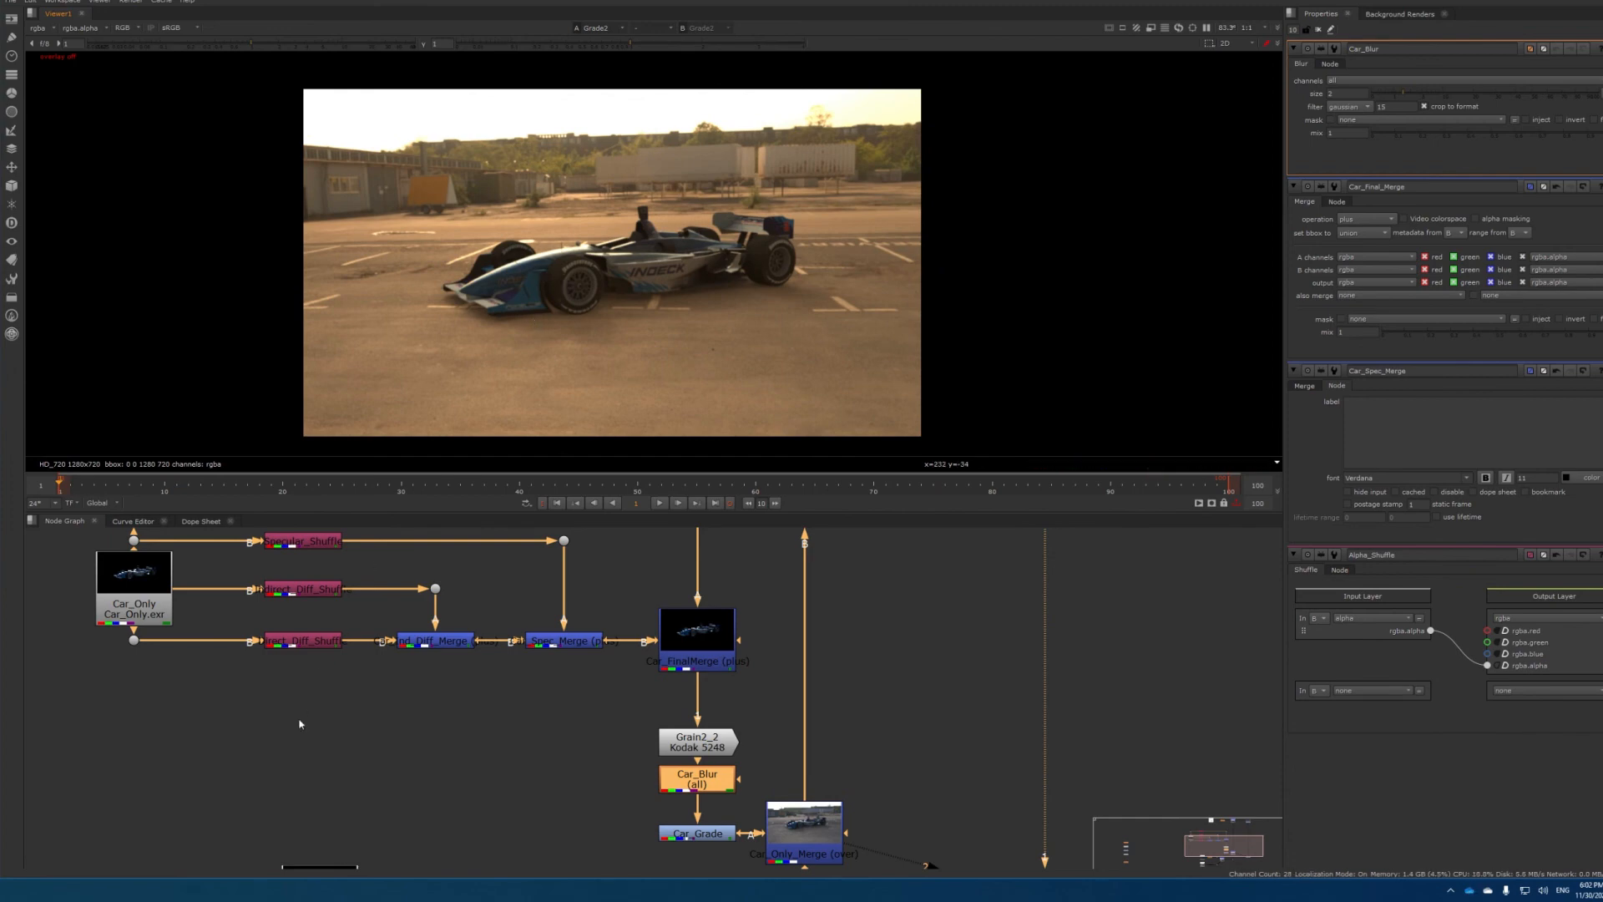
# Move the Viewer1 node up so it lines up horizontally with Car_Only_Merge
pyautogui.scroll(-3, 306, 708)
pyautogui.scroll(-2, 306, 709)
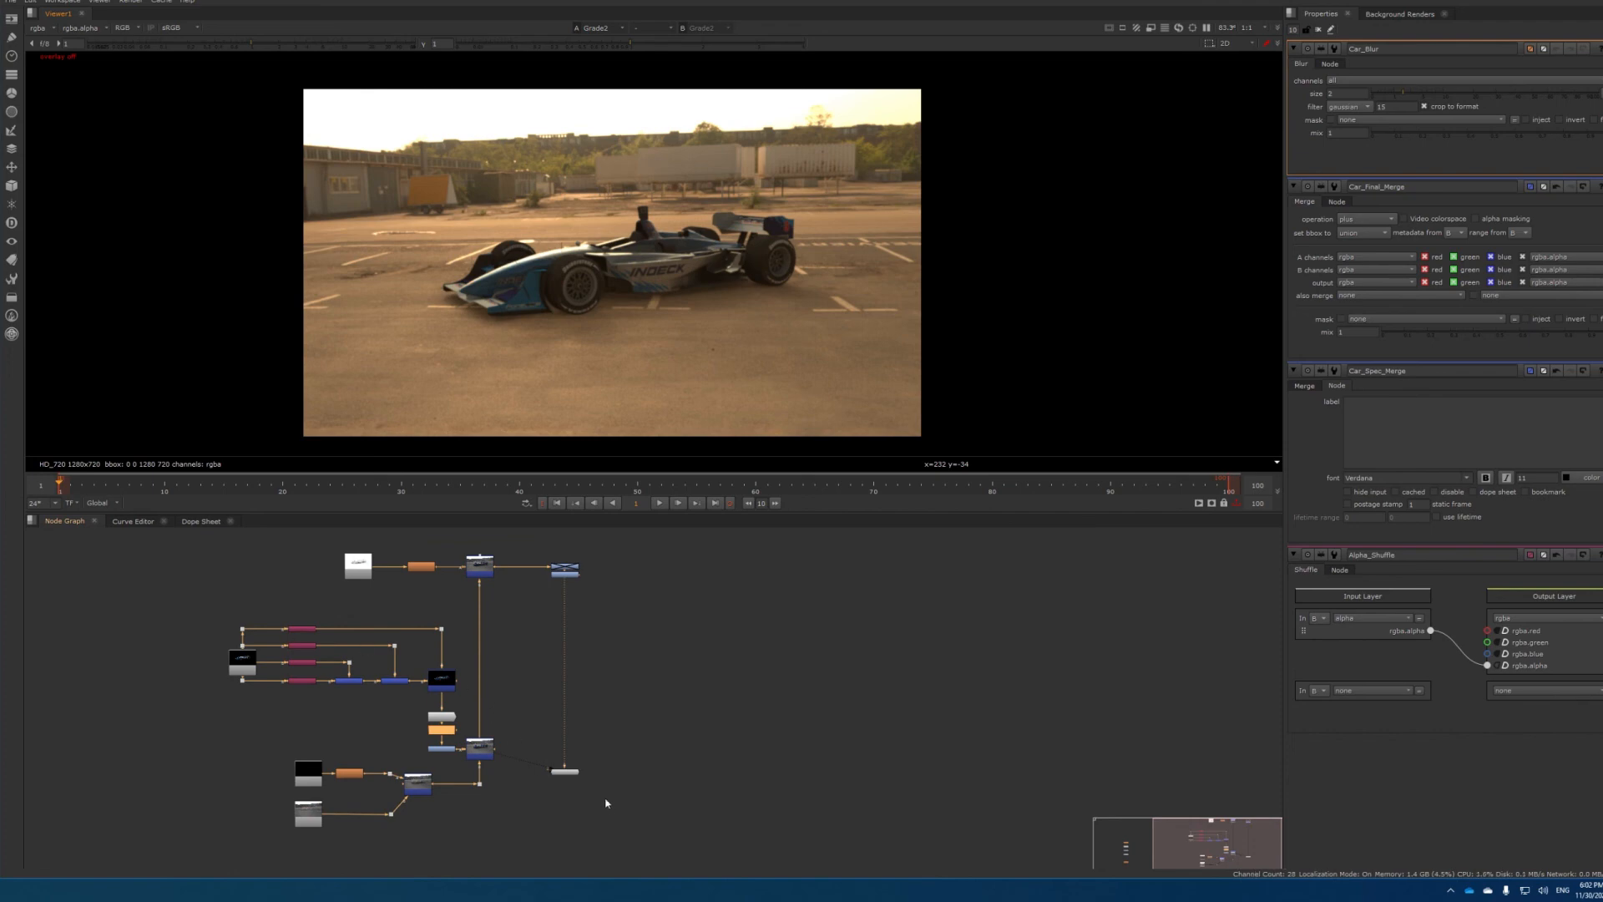
pyautogui.moveTo(565, 771); pyautogui.dragTo(565, 749)
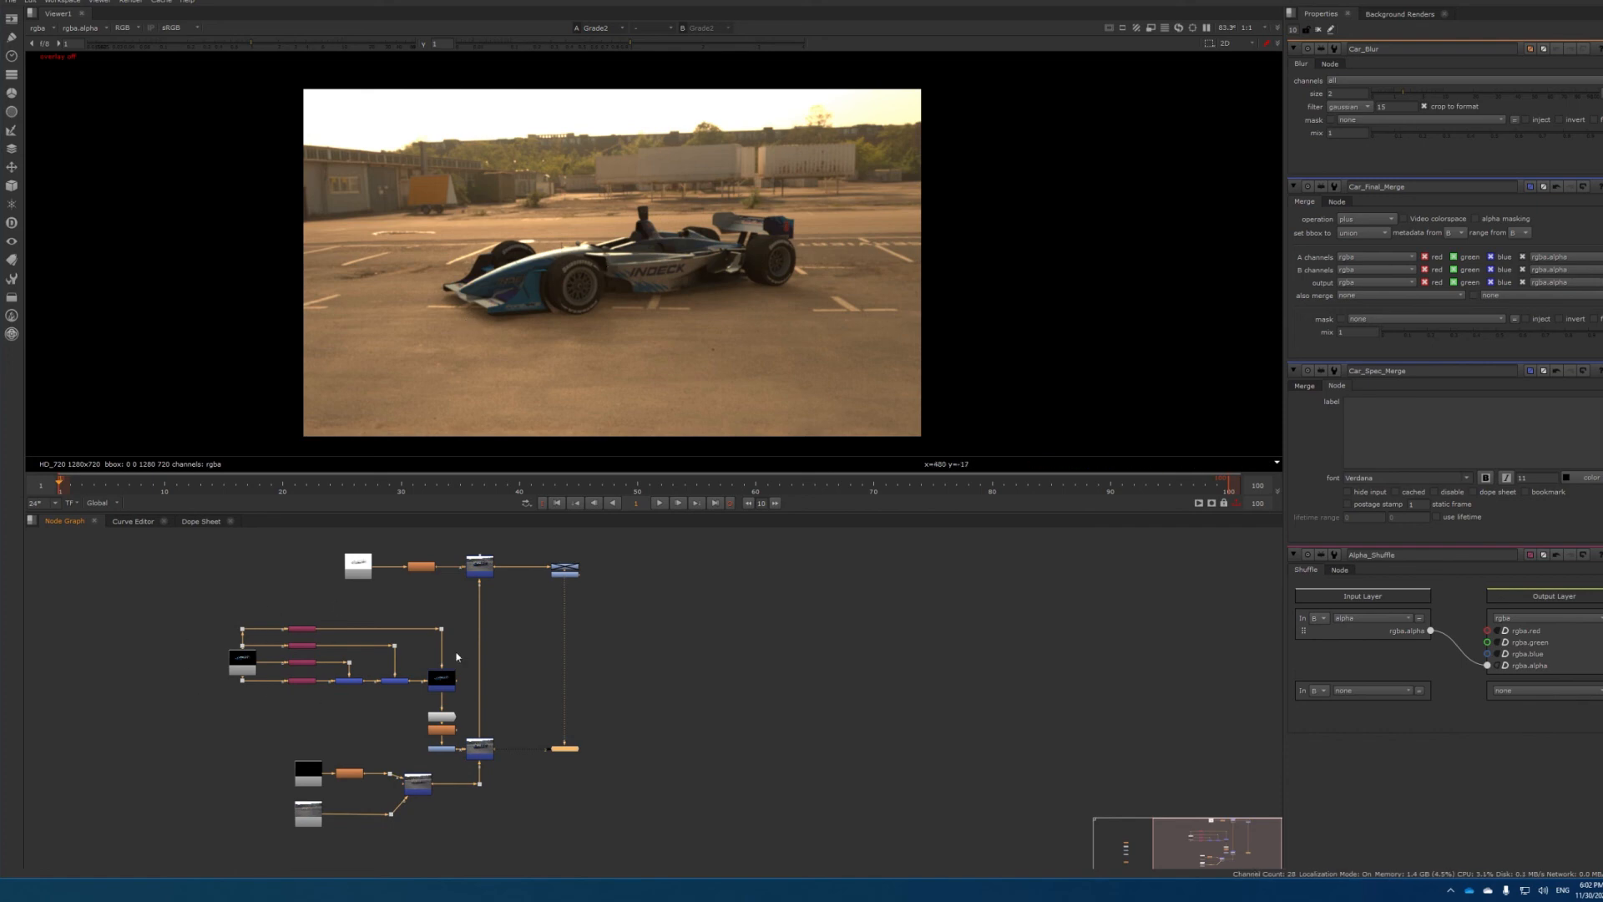
pyautogui.scroll(3, 316, 667)
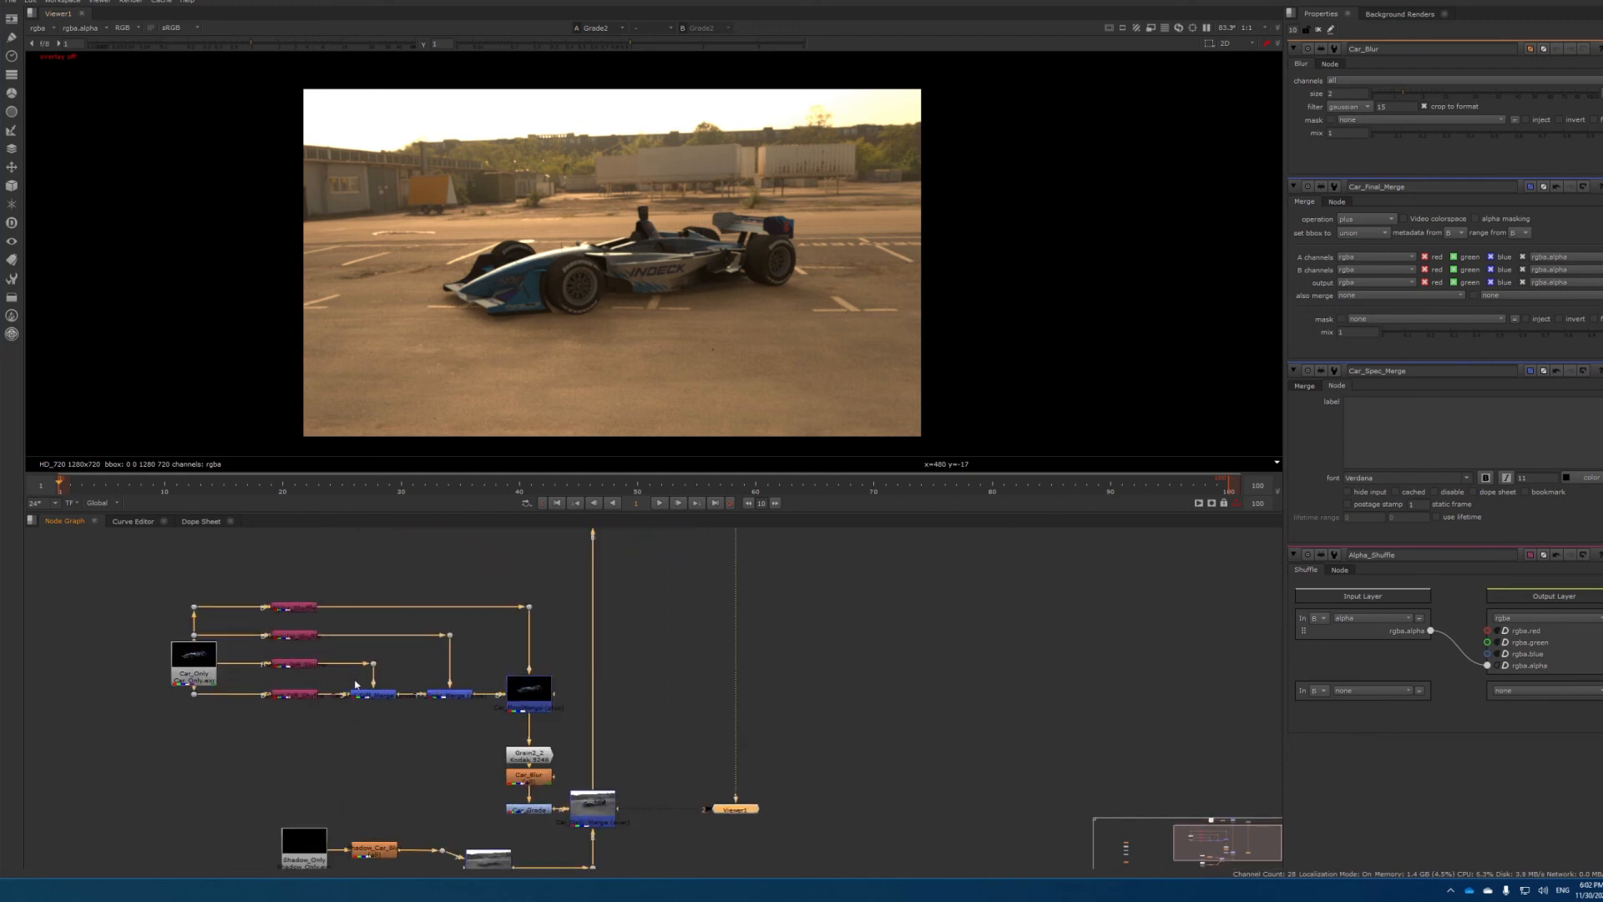